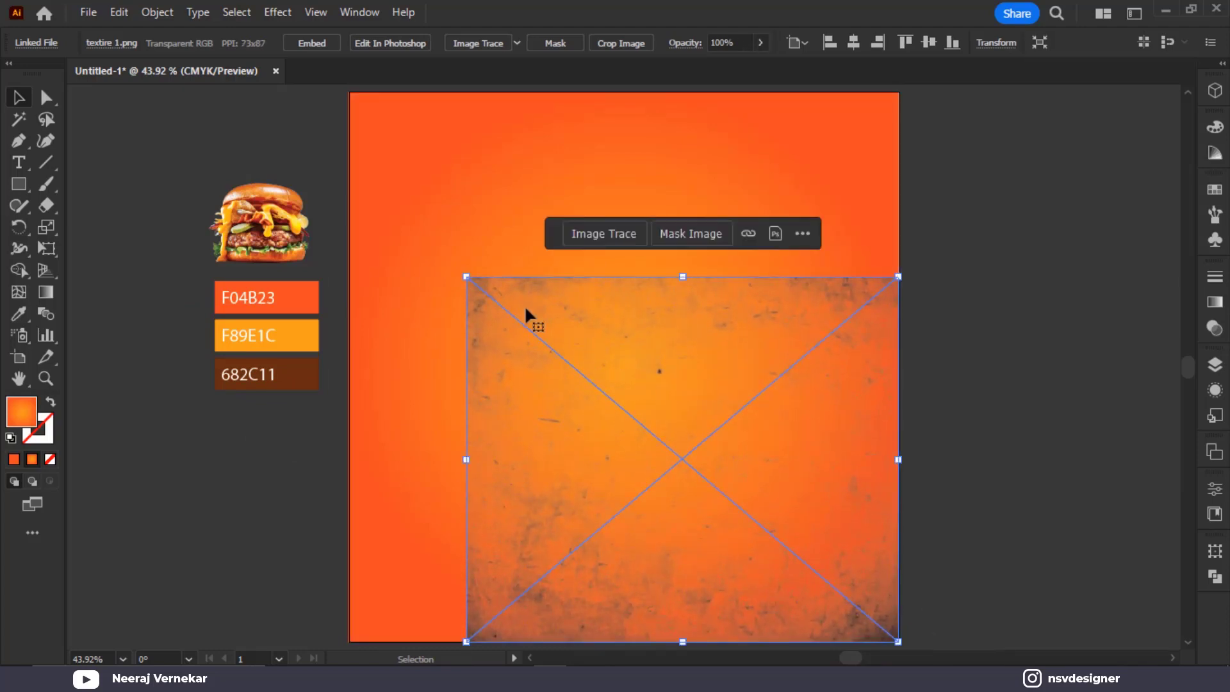
Stretch the grunge texture so it covers the whole orange artboard up to its top edge
drag(463, 277, 349, 159)
drag(622, 159, 622, 152)
scroll(769, 229, down, 2)
Try Overlay blending on the texture in the Transparency panel
click(1216, 302)
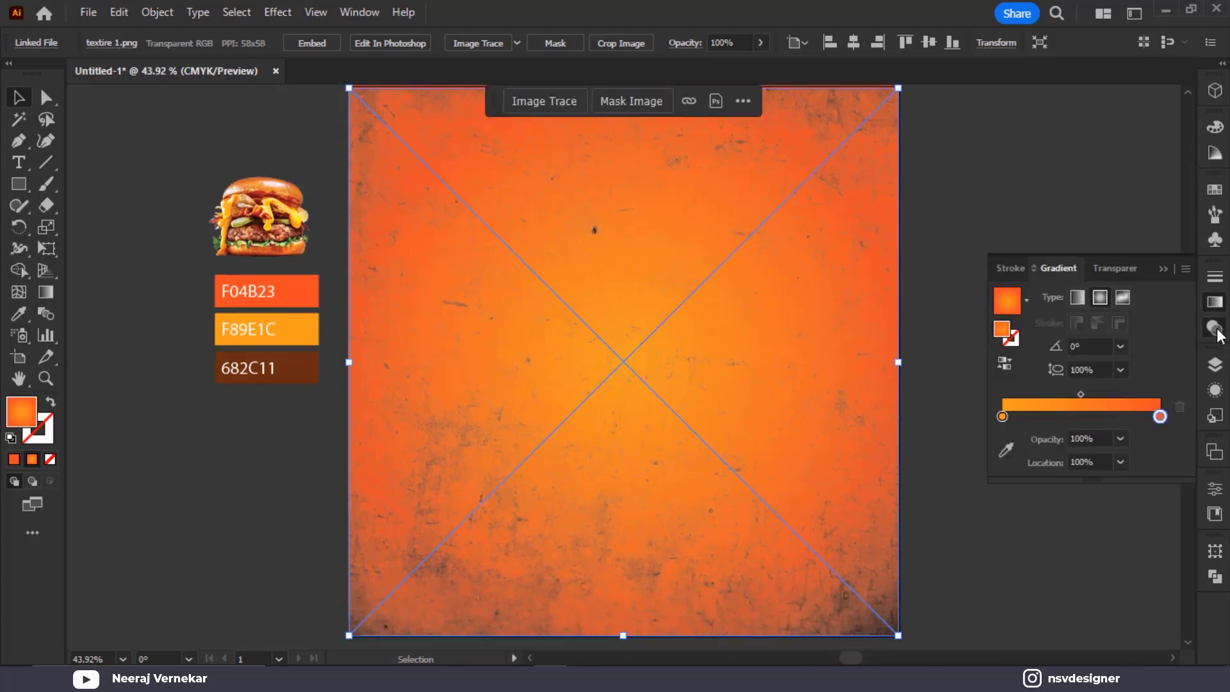
click(1215, 328)
click(1061, 297)
click(1038, 467)
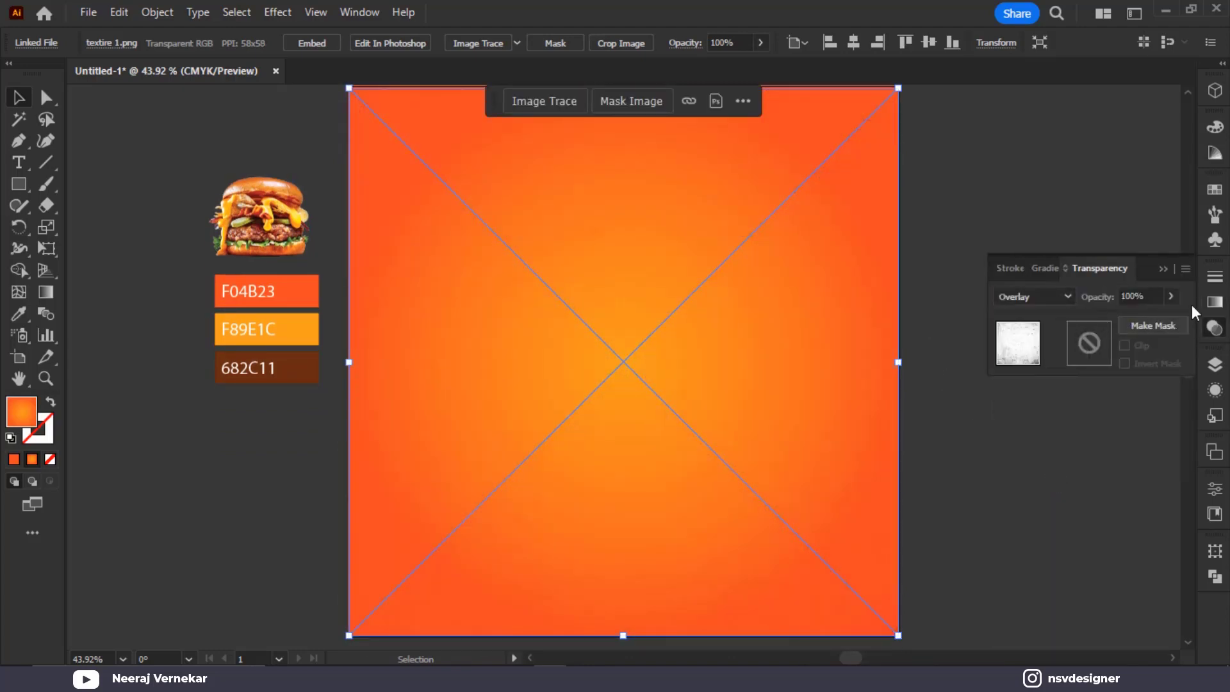
click(1165, 269)
click(1052, 275)
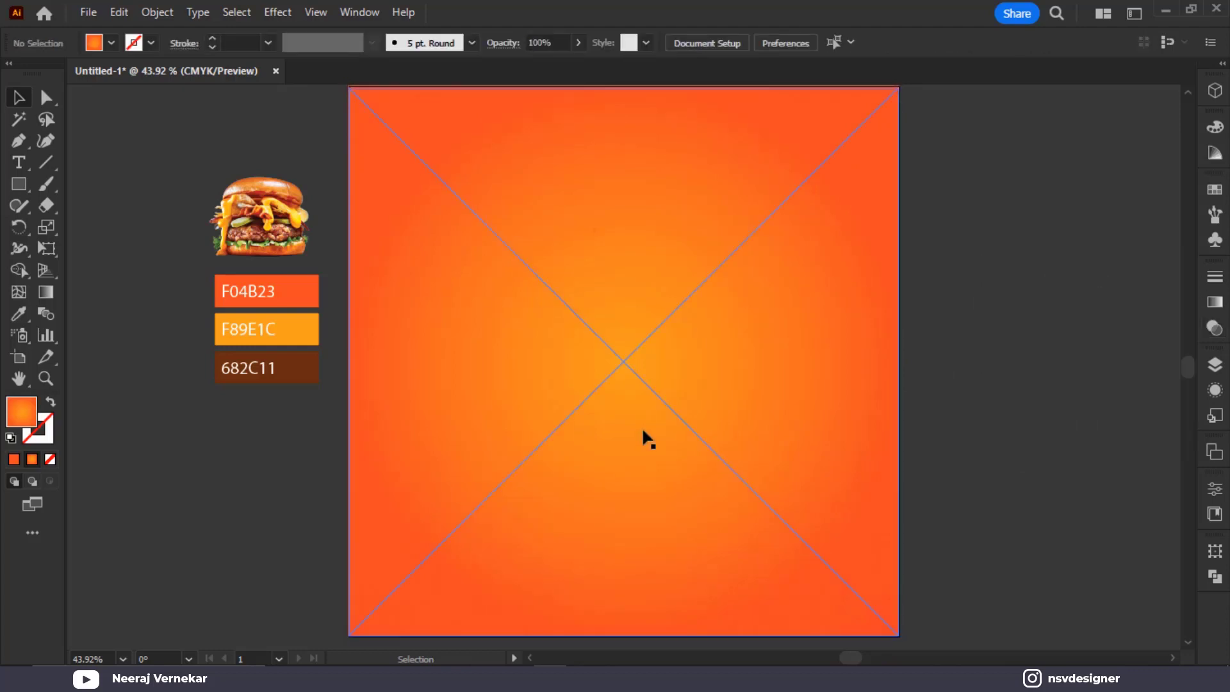
scroll(642, 427, up, 4)
scroll(642, 426, down, 4)
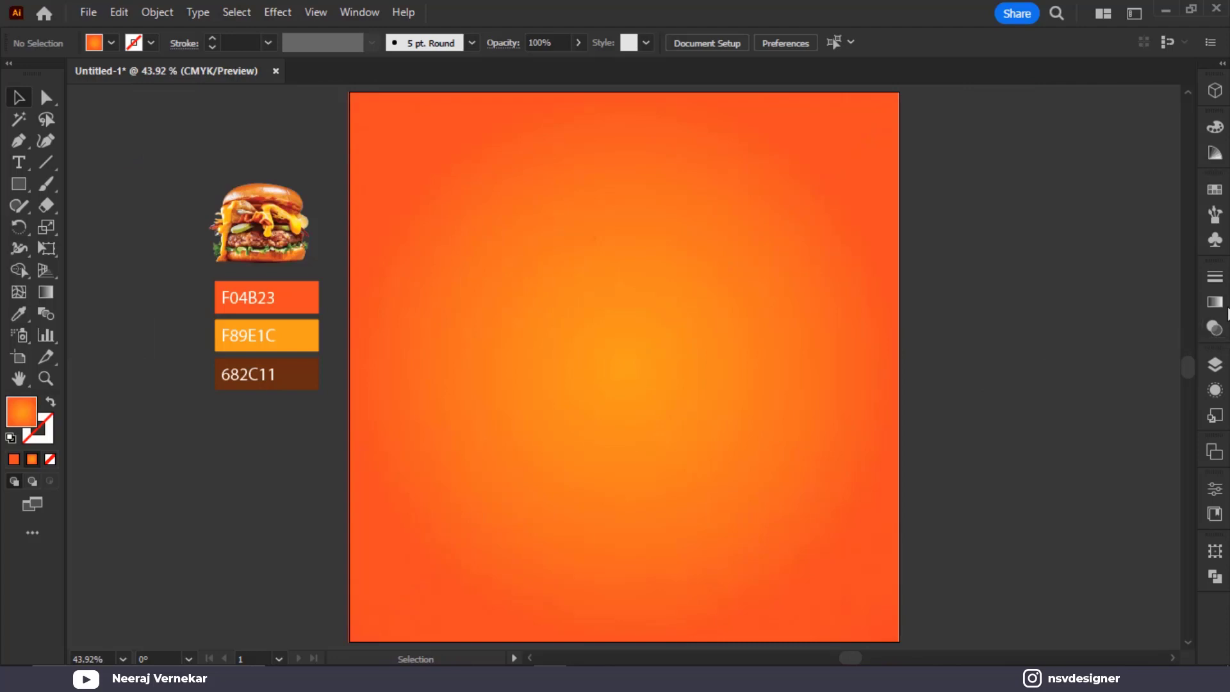
Switch the texture's blend mode to Color Burn
click(1215, 328)
click(1044, 296)
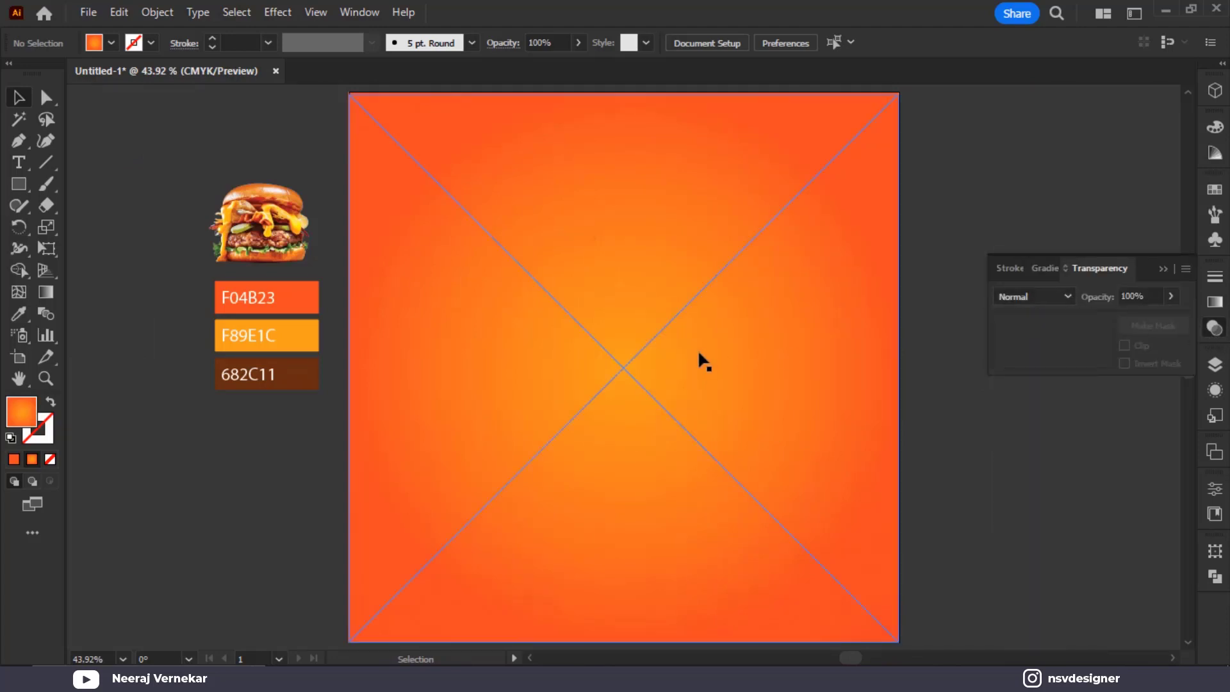
click(882, 383)
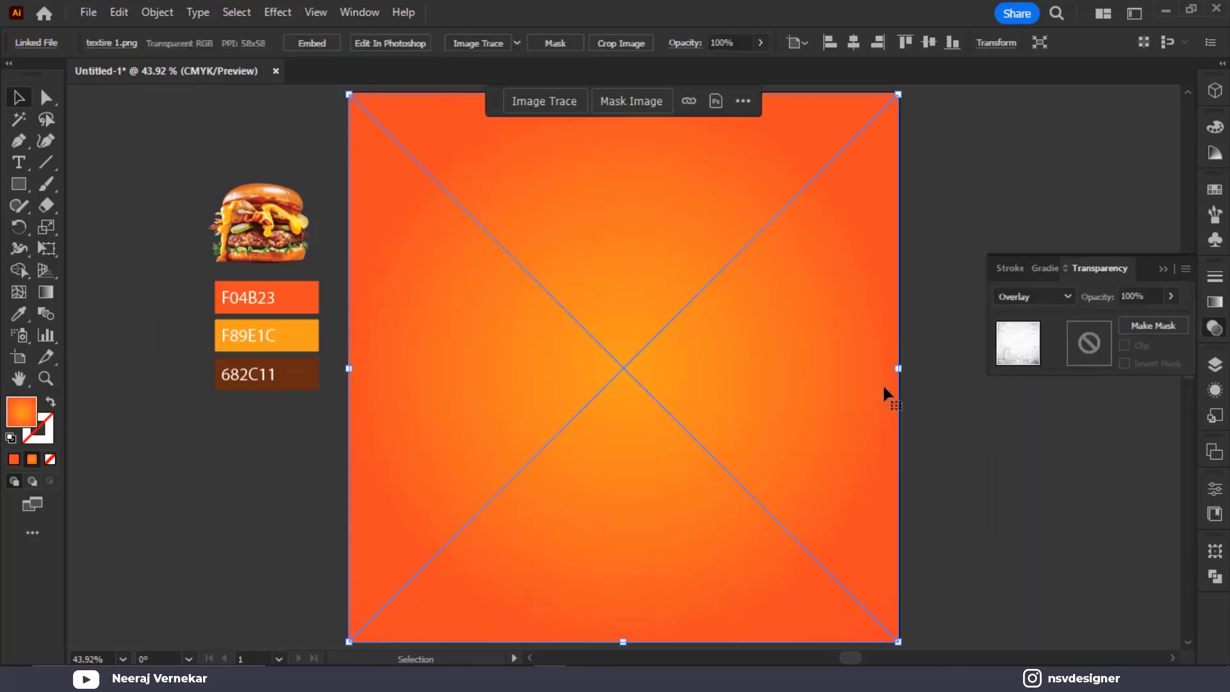
click(1035, 297)
click(1054, 380)
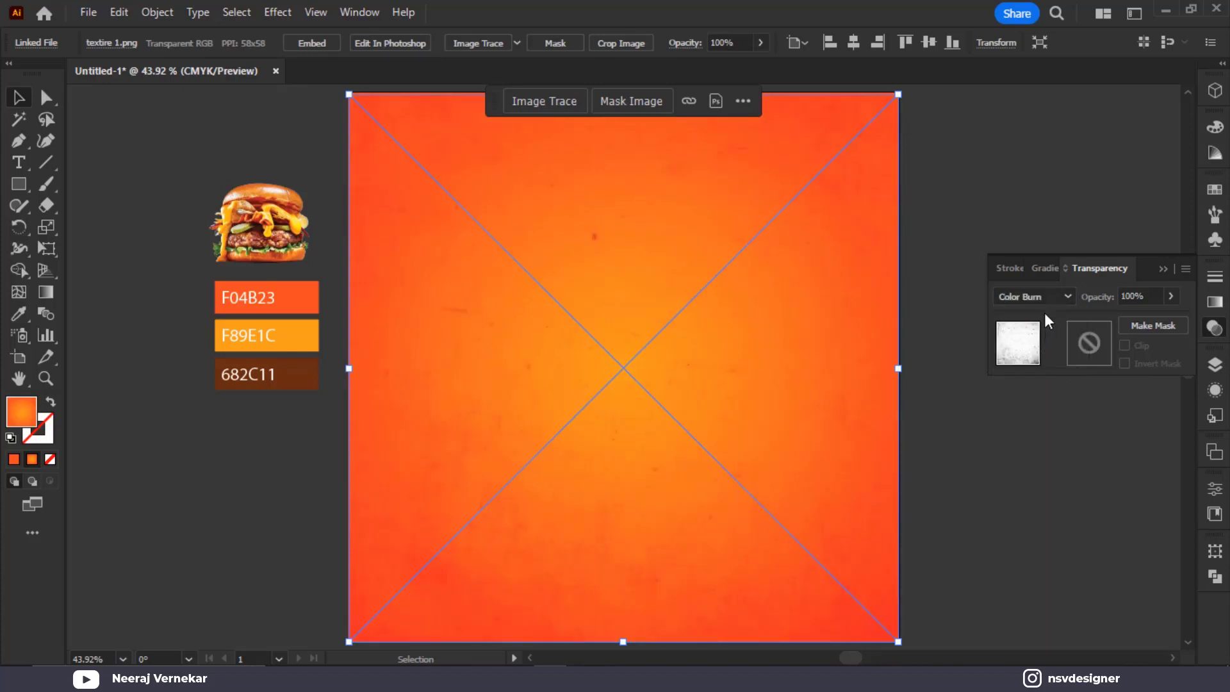
click(1161, 269)
click(1065, 441)
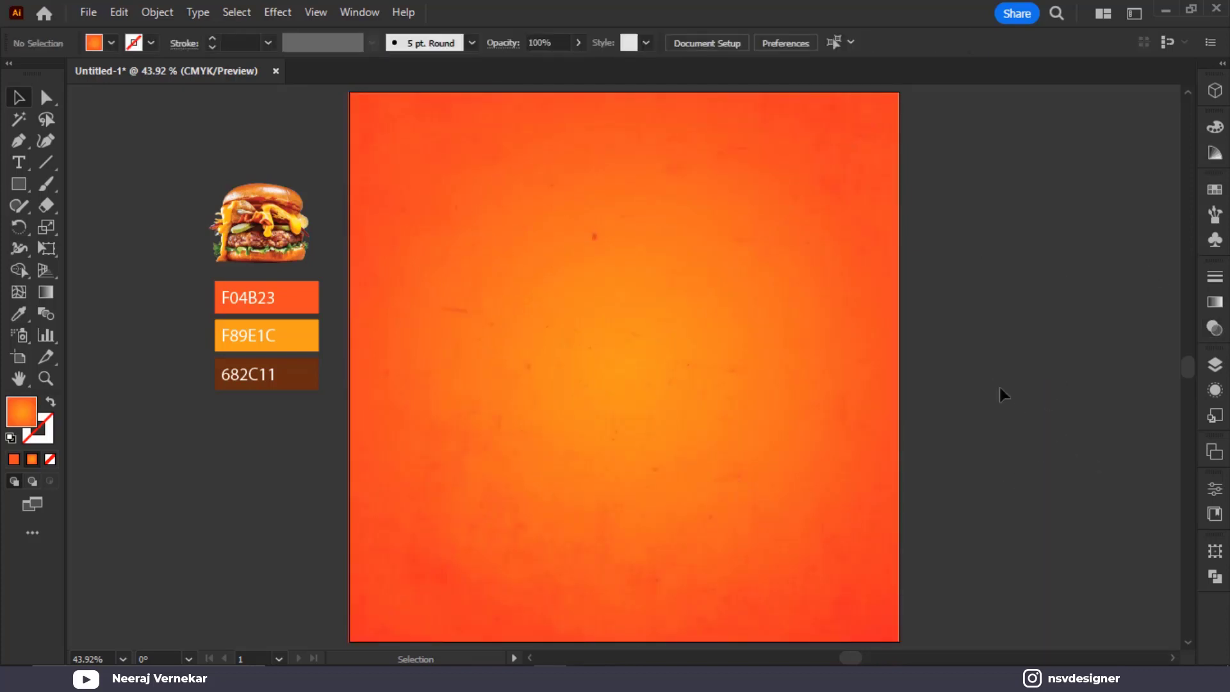
Move the burger photo onto the artboard centre and enlarge it
click(18, 163)
click(18, 98)
right_click(273, 238)
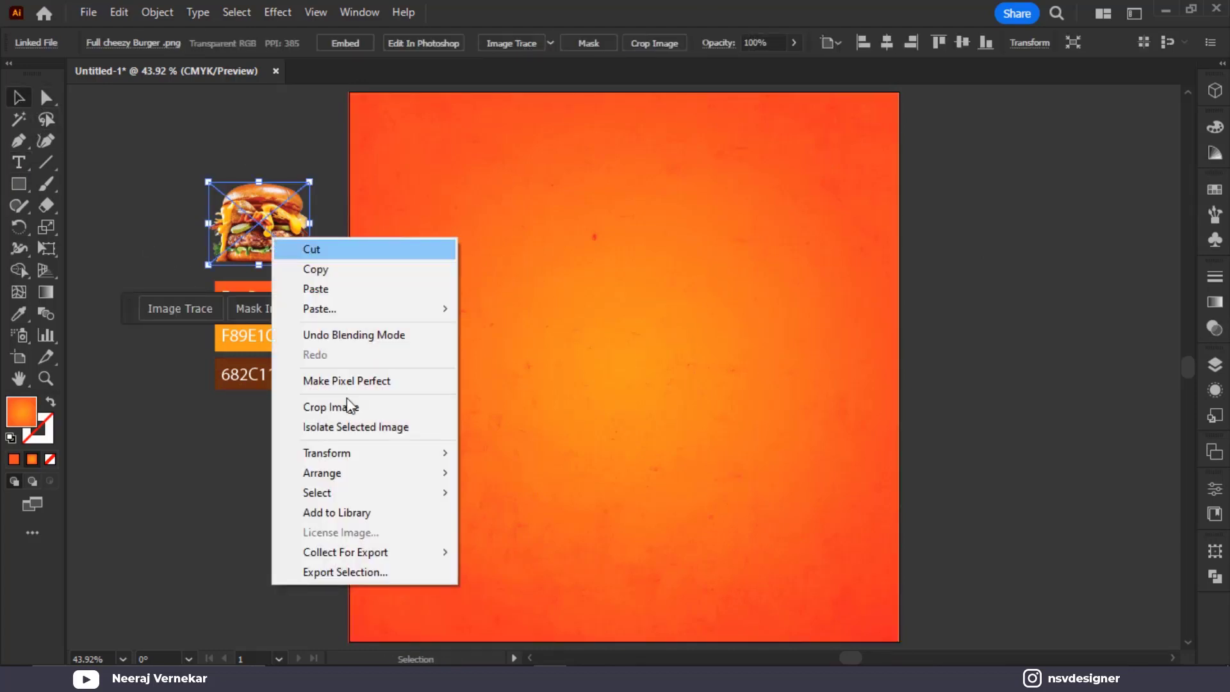
click(371, 332)
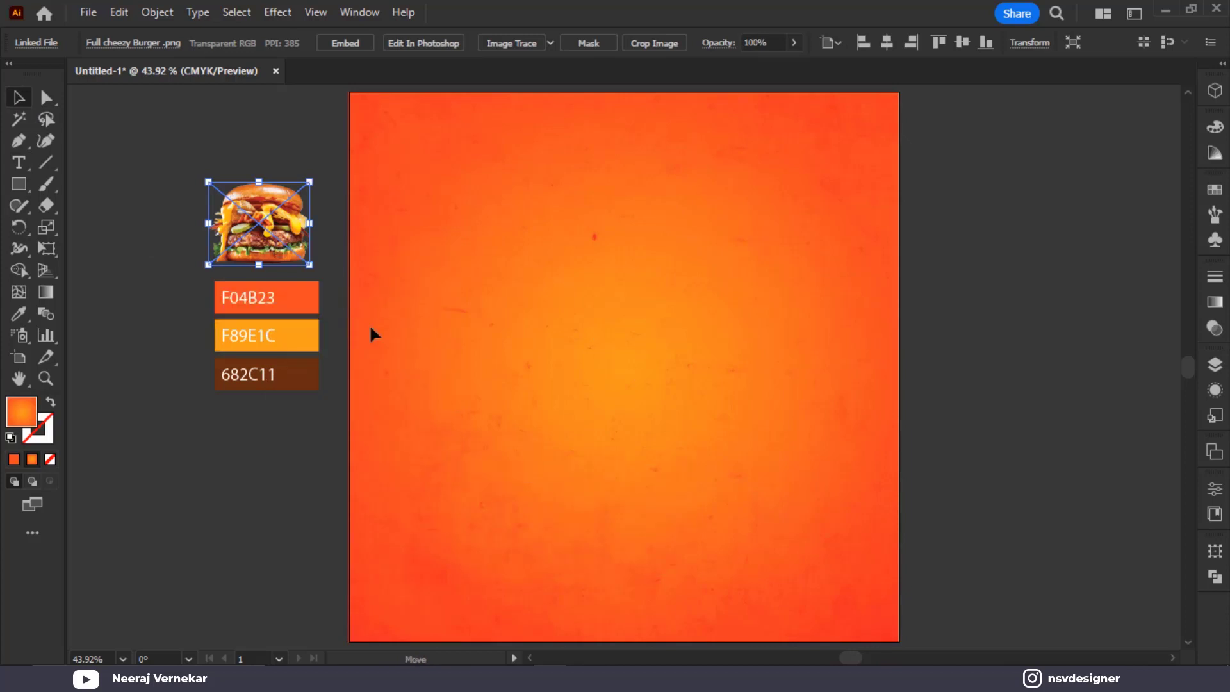
drag(264, 239, 642, 452)
drag(684, 489, 809, 557)
drag(741, 513, 735, 509)
Shrink the burger photo and park it on the pasteboard right of the artboard
click(1034, 500)
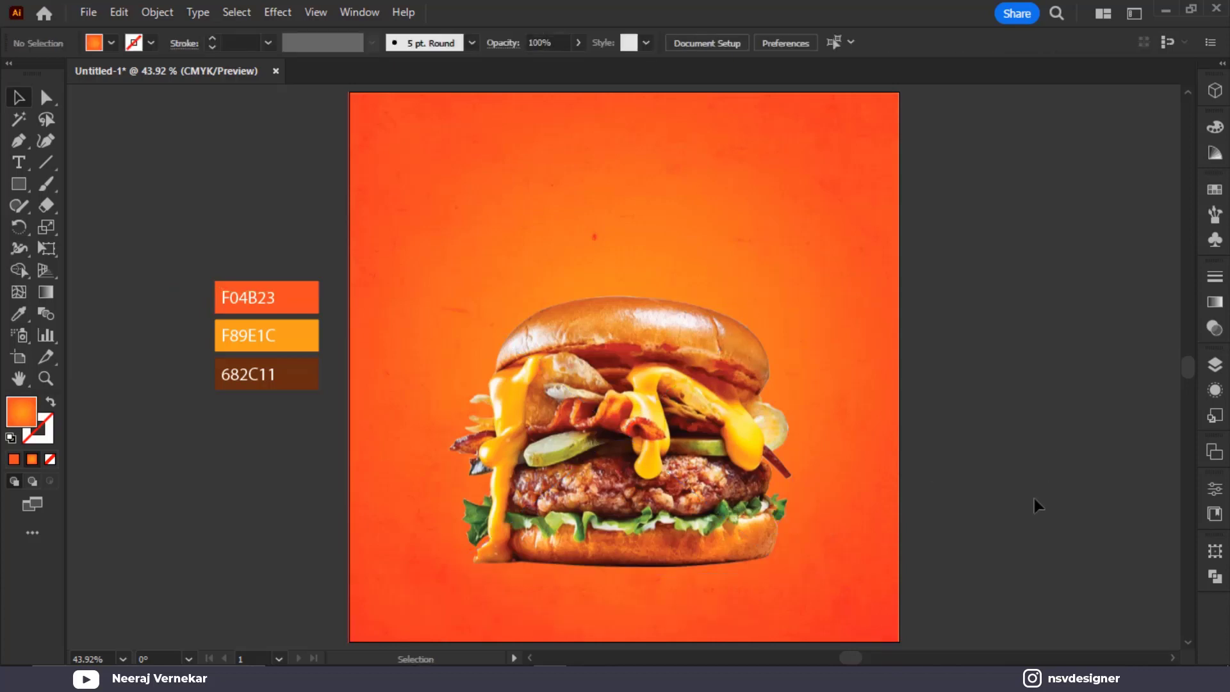
click(787, 567)
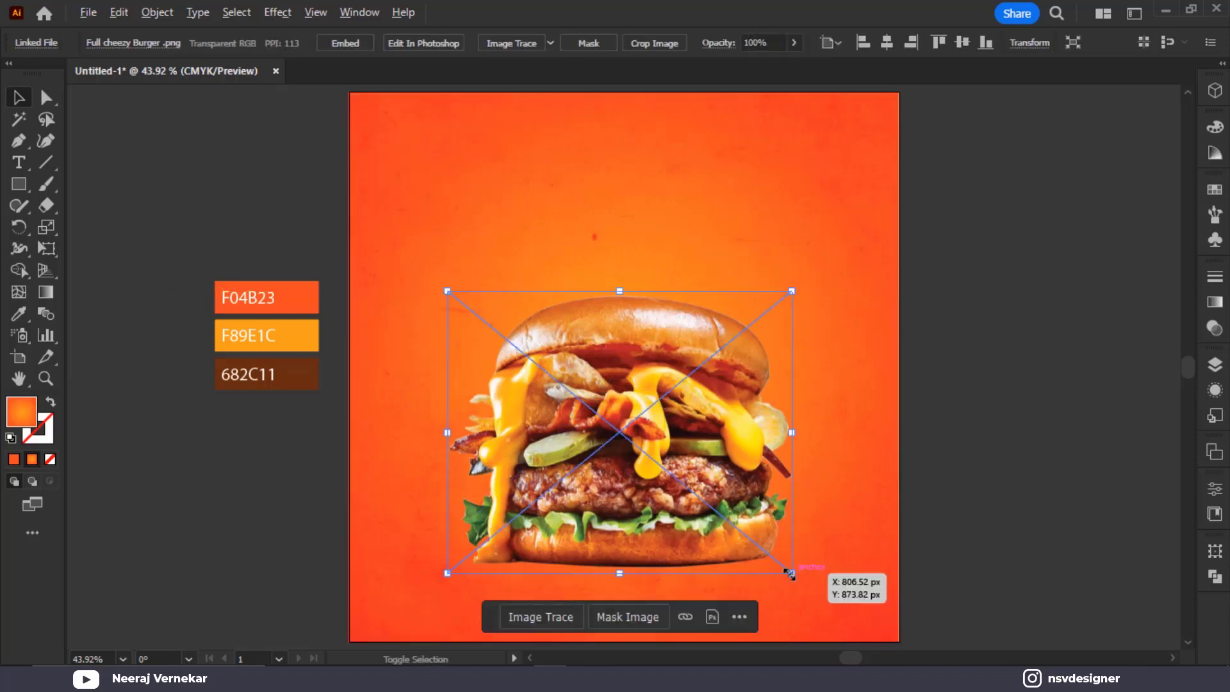
drag(794, 574, 697, 524)
click(944, 420)
drag(678, 456, 1089, 237)
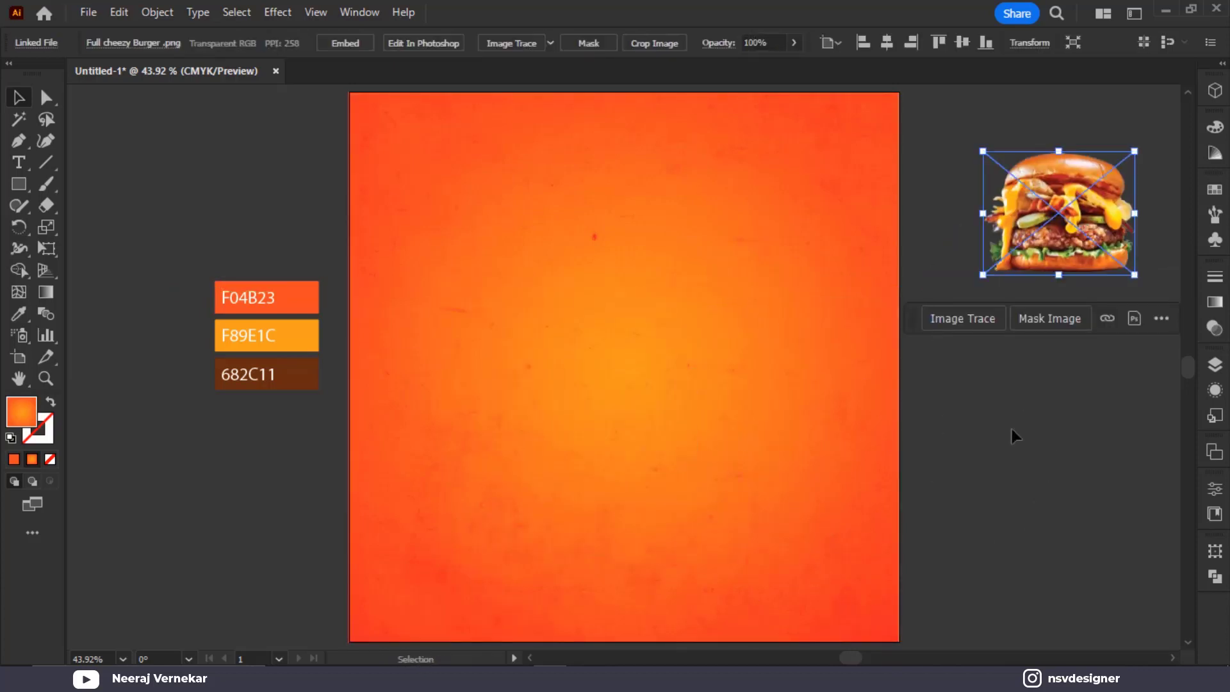
click(1013, 433)
click(18, 163)
drag(110, 350, 200, 313)
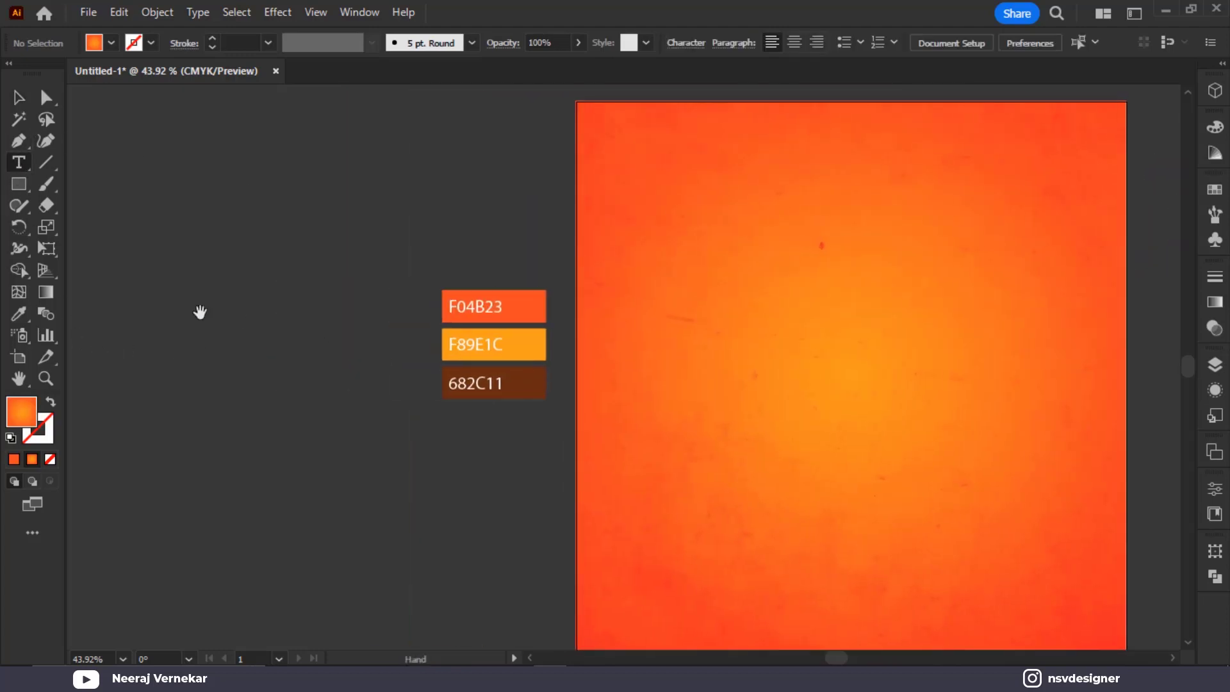
Type and enlarge the word BURGER on the pasteboard, correcting the misspelt first letter
click(162, 292)
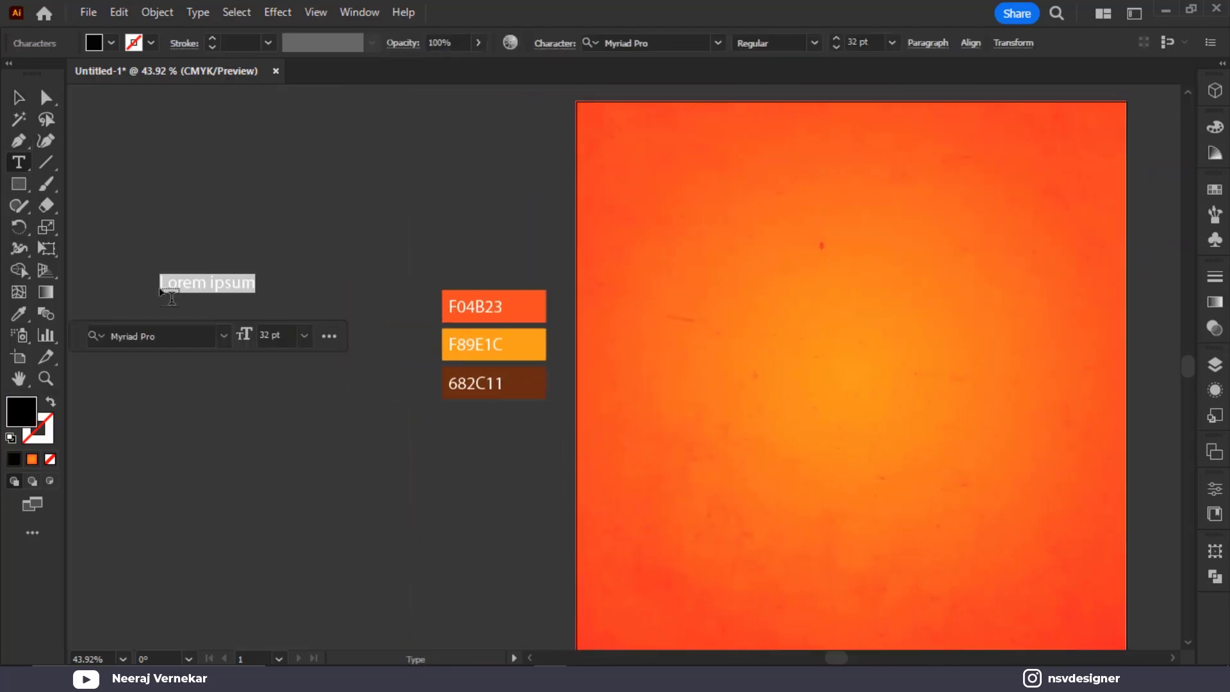
text(GURGER)
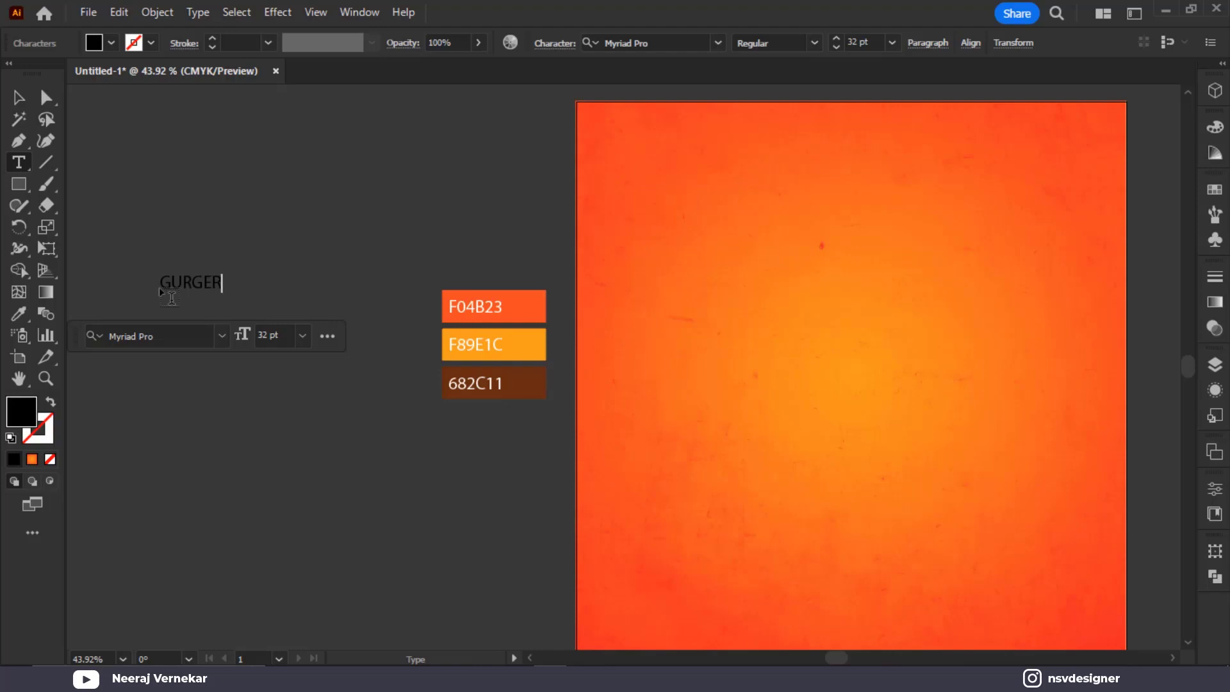
click(19, 98)
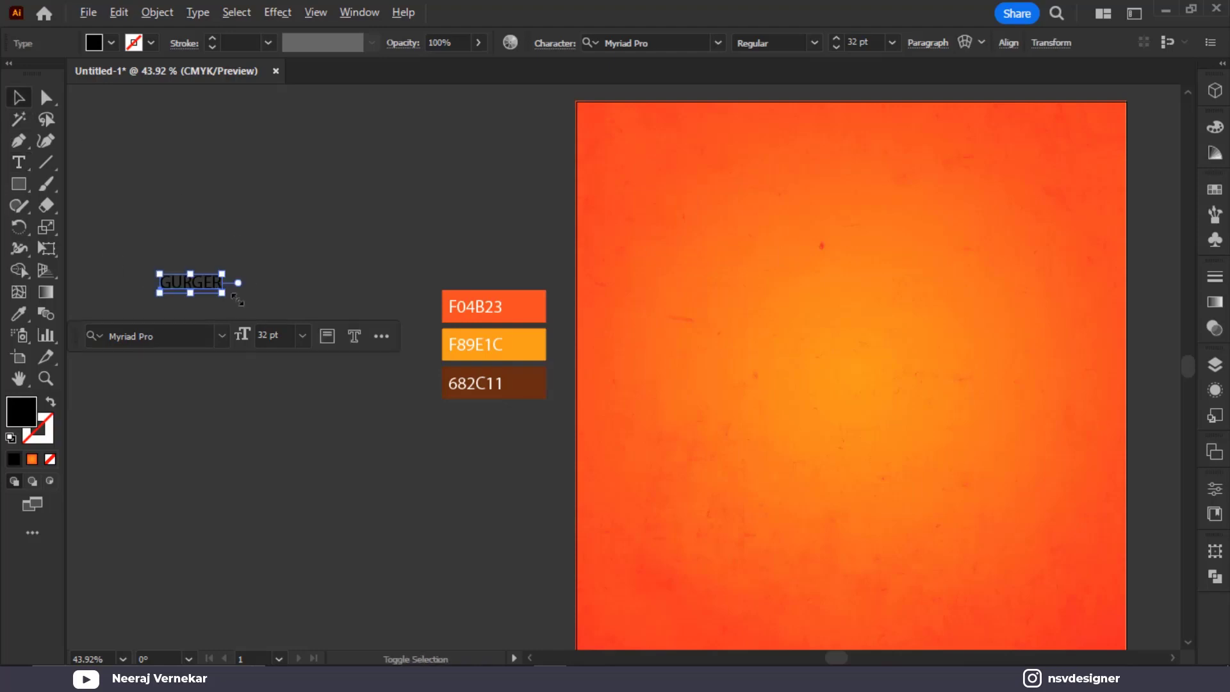
drag(238, 299, 380, 263)
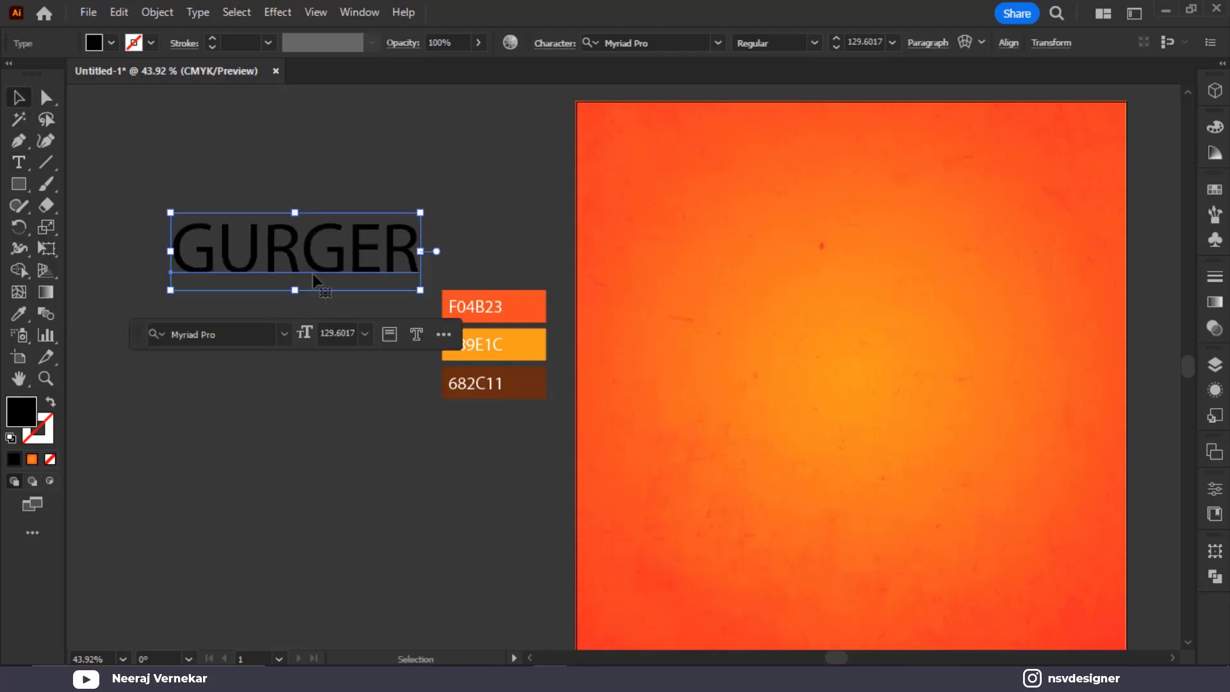
double_click(194, 261)
drag(216, 250, 164, 250)
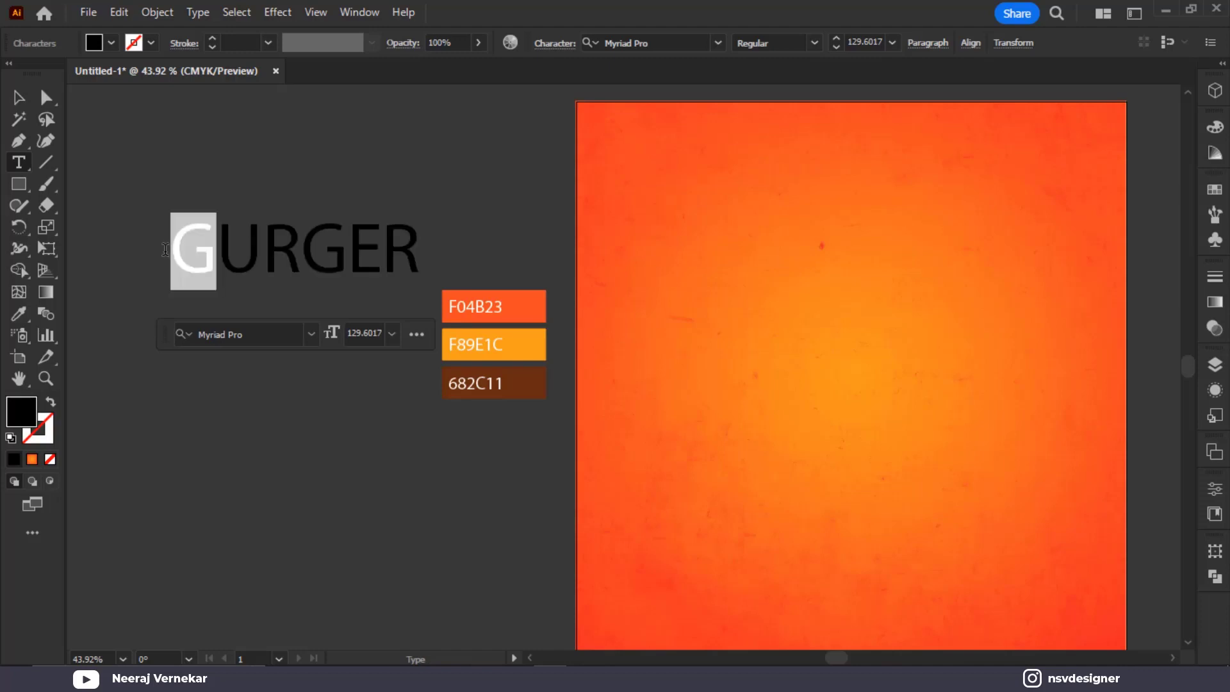
text(B)
click(19, 99)
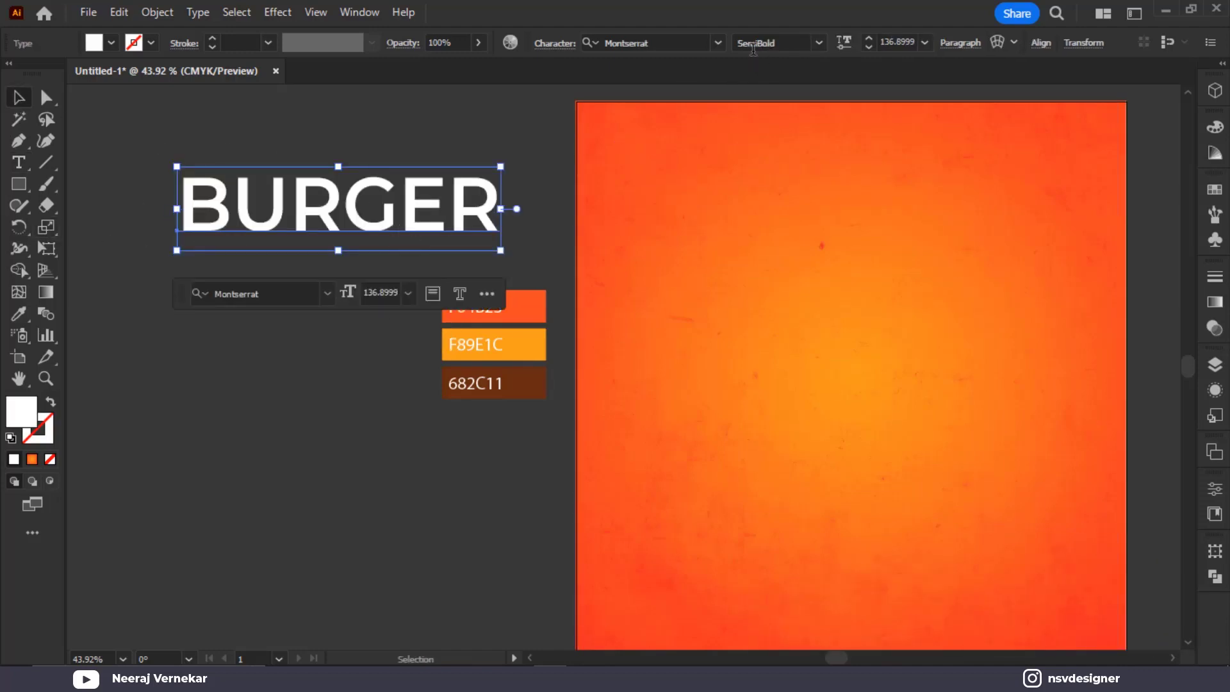
Set BURGER in LT Glockenspiel Black and move it to the artboard's upper centre
click(718, 42)
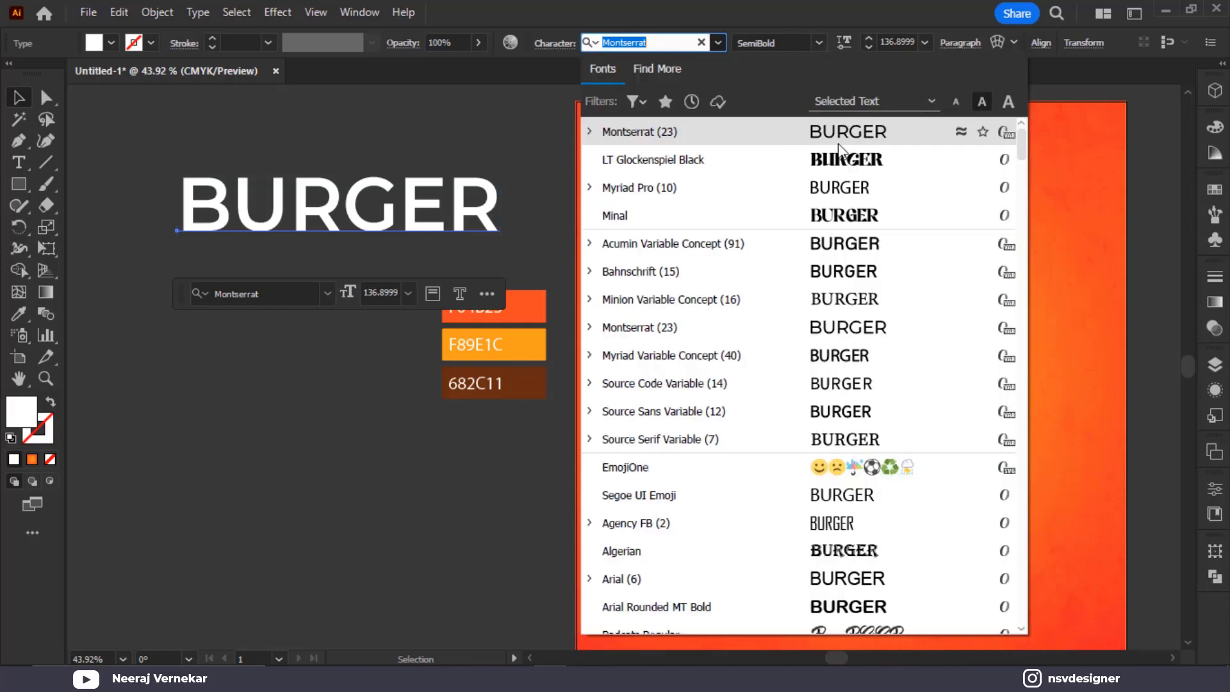
click(833, 159)
drag(435, 230, 1038, 320)
click(432, 252)
click(874, 302)
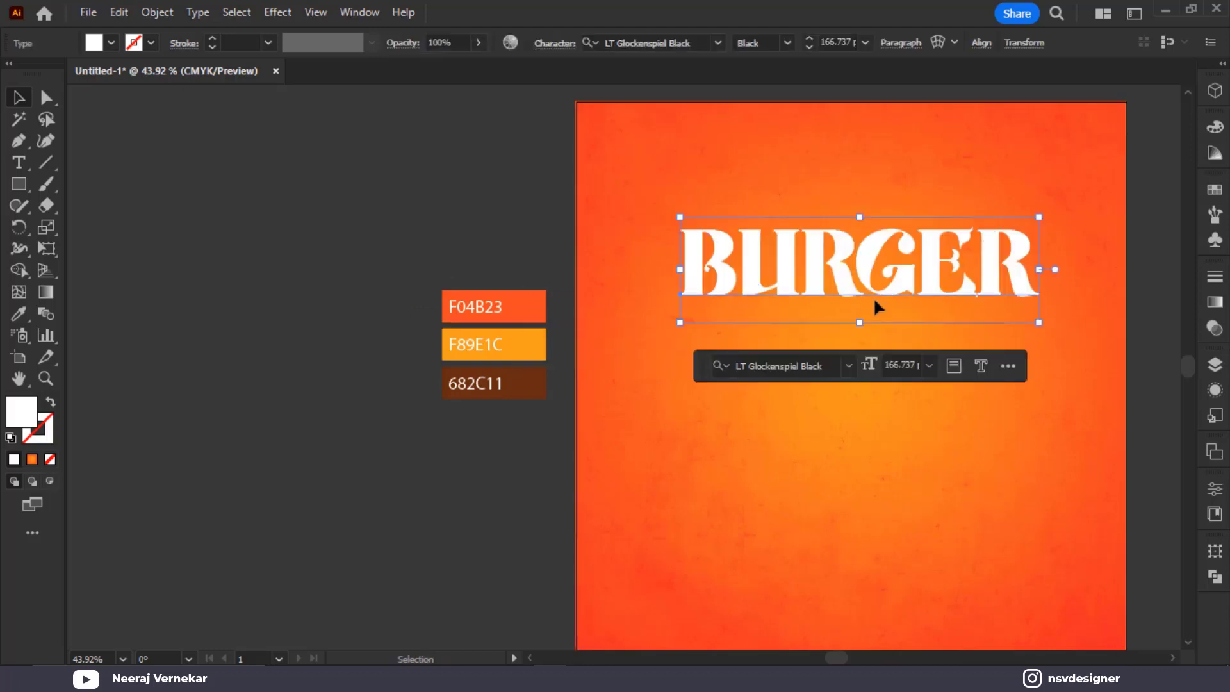
click(412, 209)
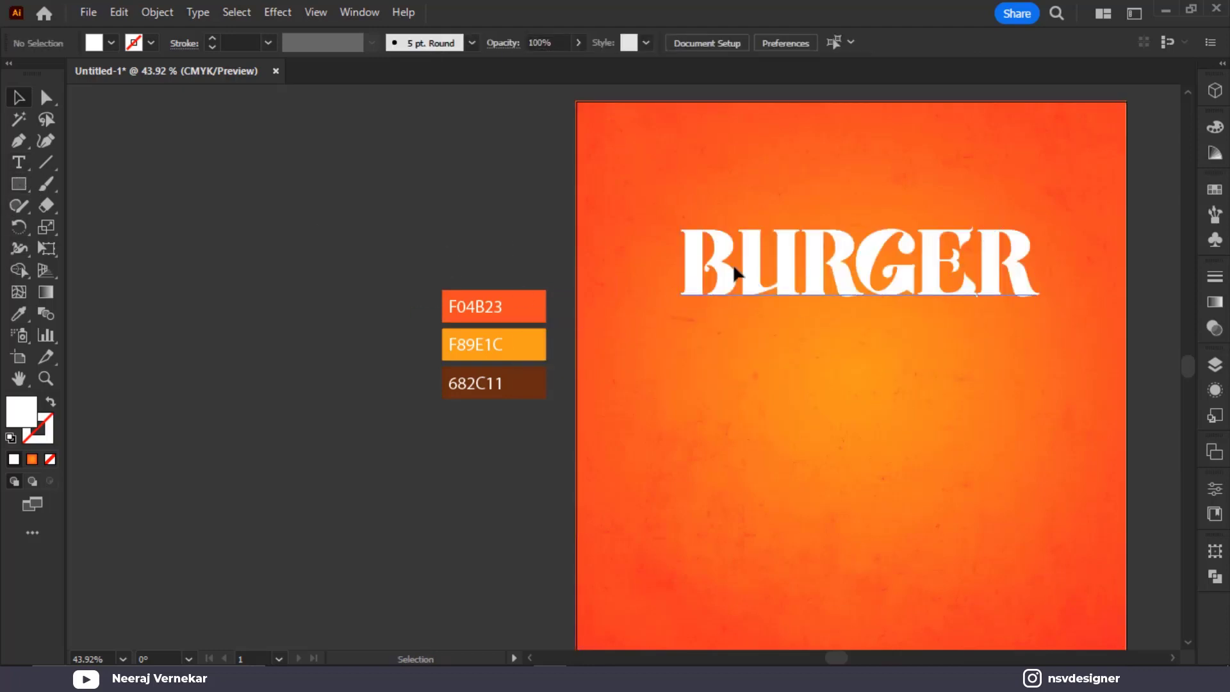
Duplicate BURGER, retype the copy as 'Hot & Cheezy', and shrink it
drag(810, 275, 171, 213)
double_click(194, 248)
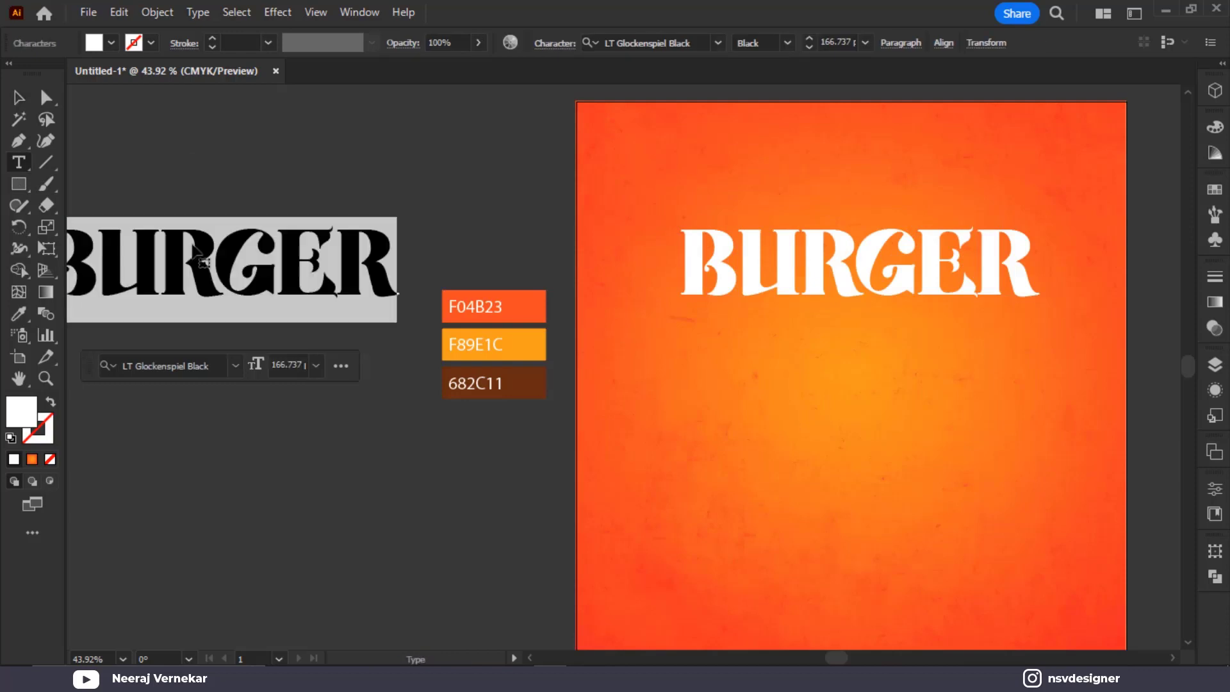
text(Hot)
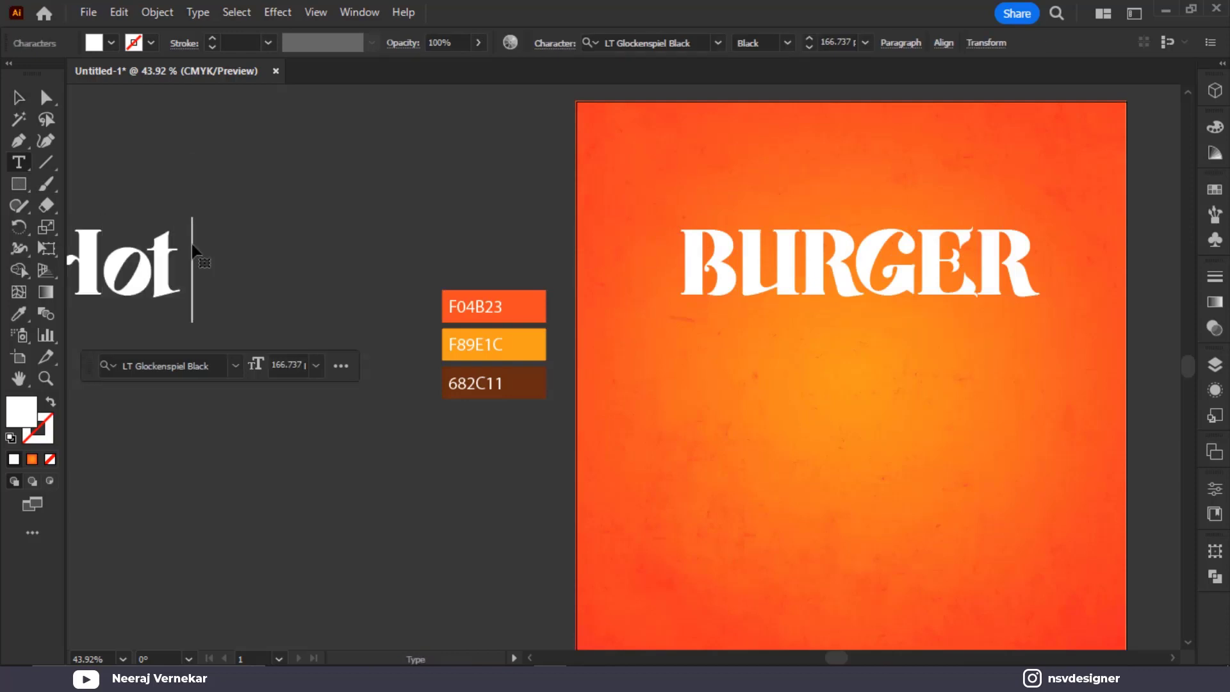
text( & )
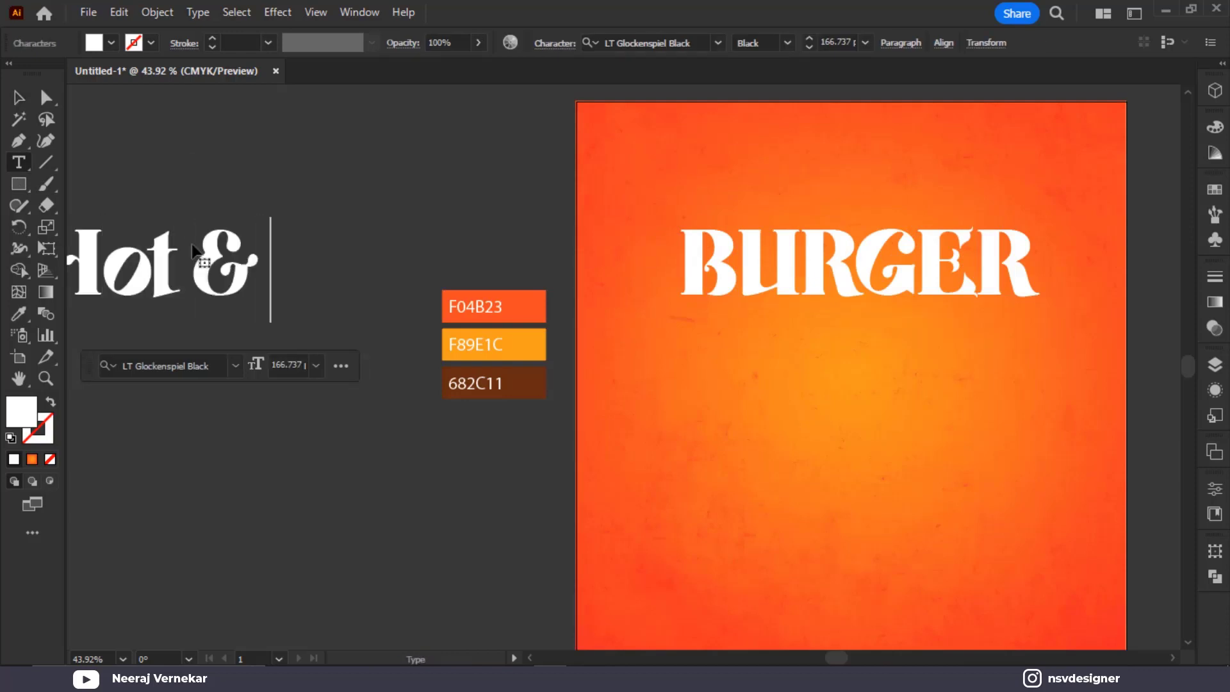
text(Cheezy)
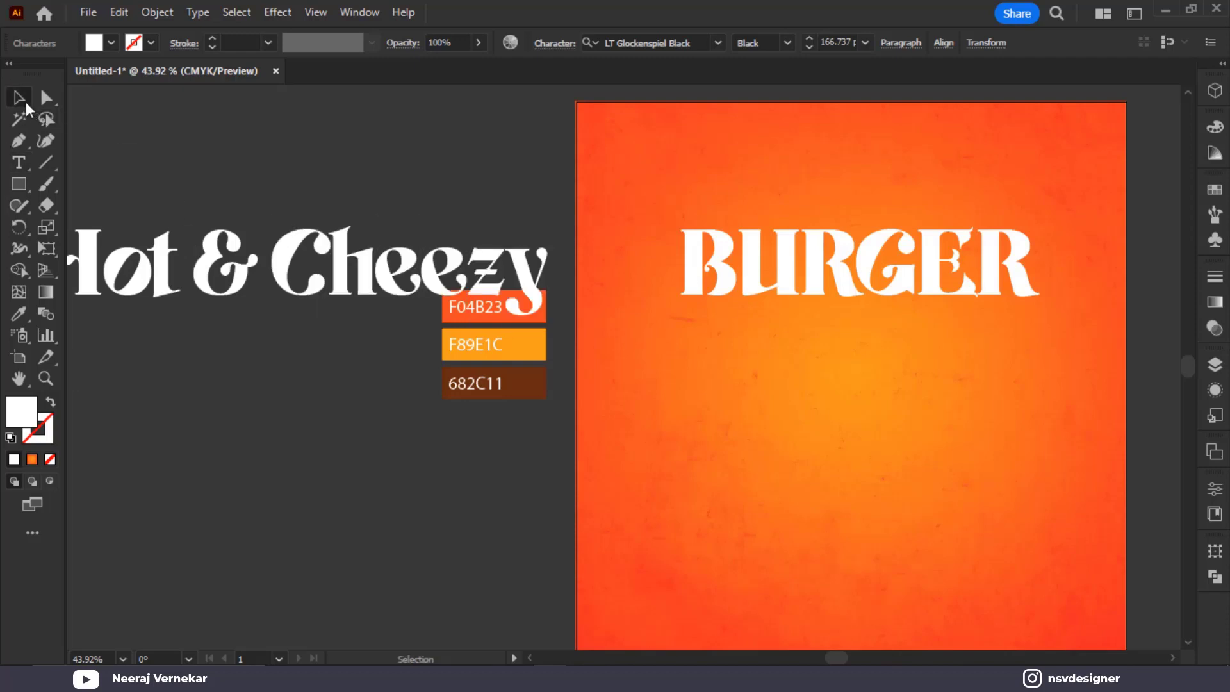
click(18, 98)
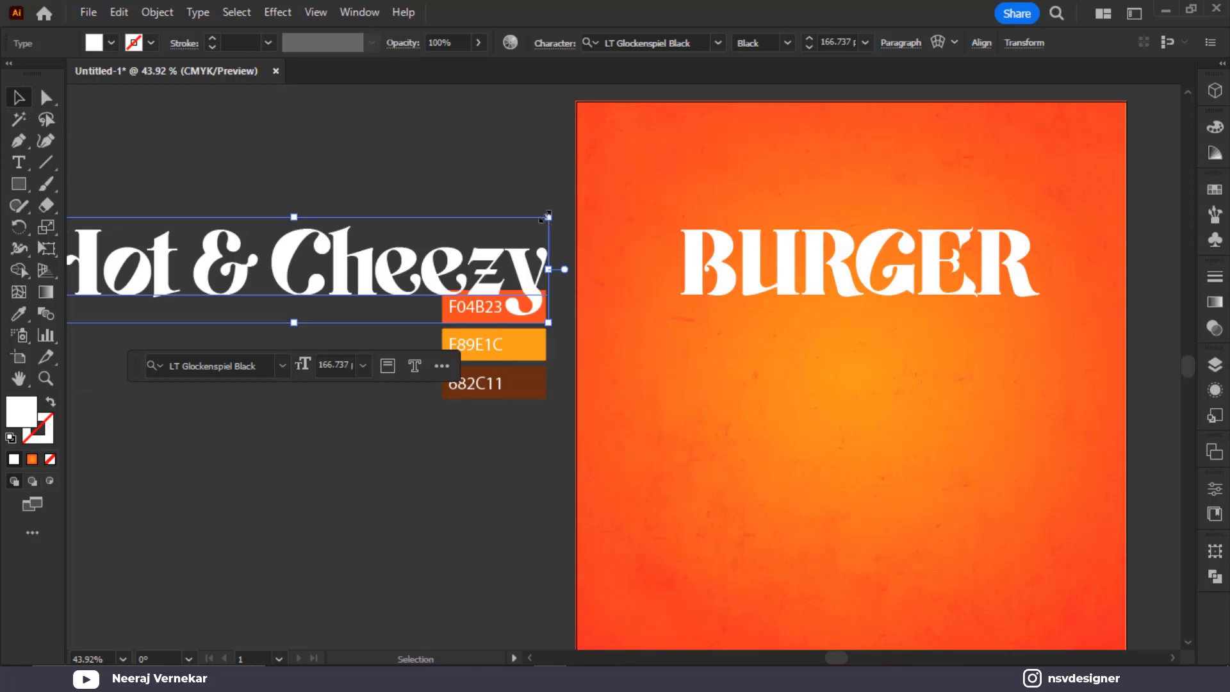
drag(546, 216, 979, 239)
click(410, 238)
Colour 'Hot & Cheezy' brown 682C11 and nudge it just above BURGER
key(i)
click(544, 394)
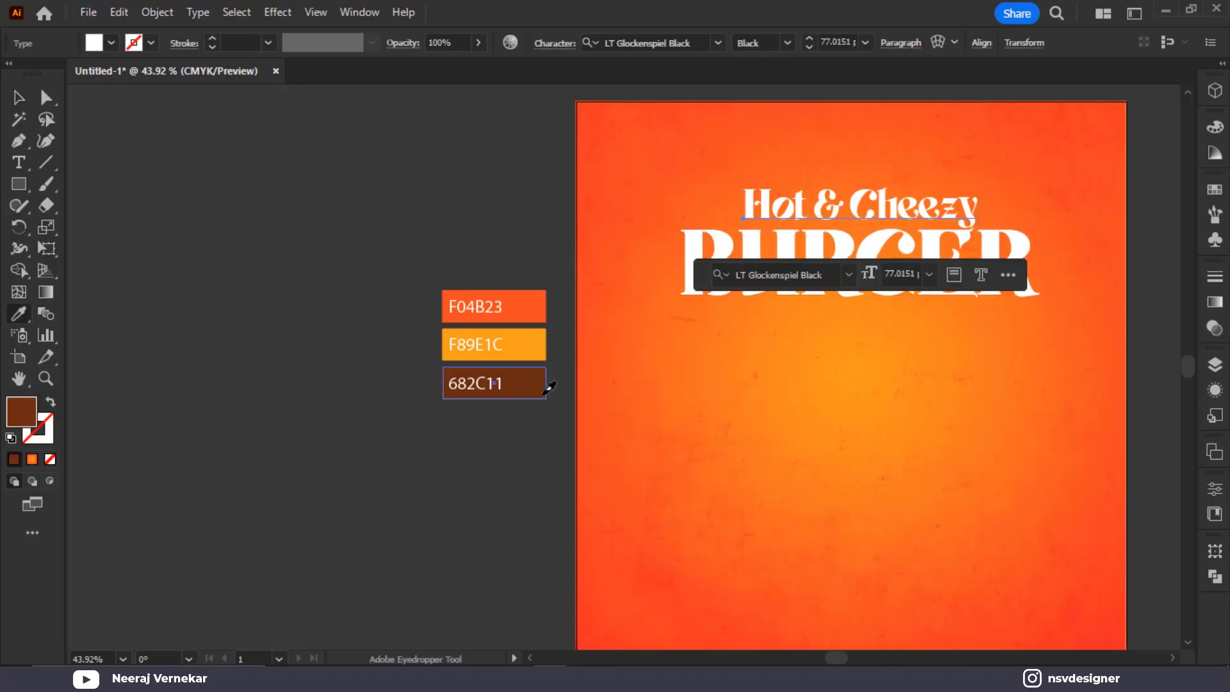
click(23, 97)
click(210, 155)
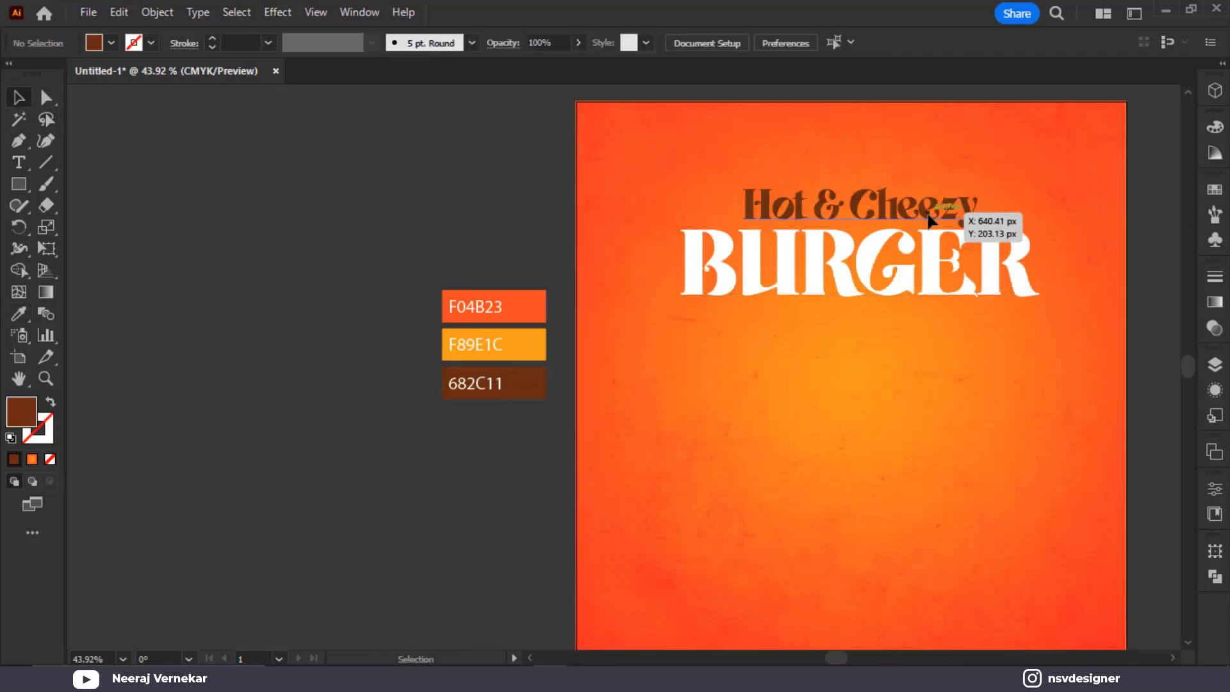
click(953, 207)
drag(954, 207, 954, 209)
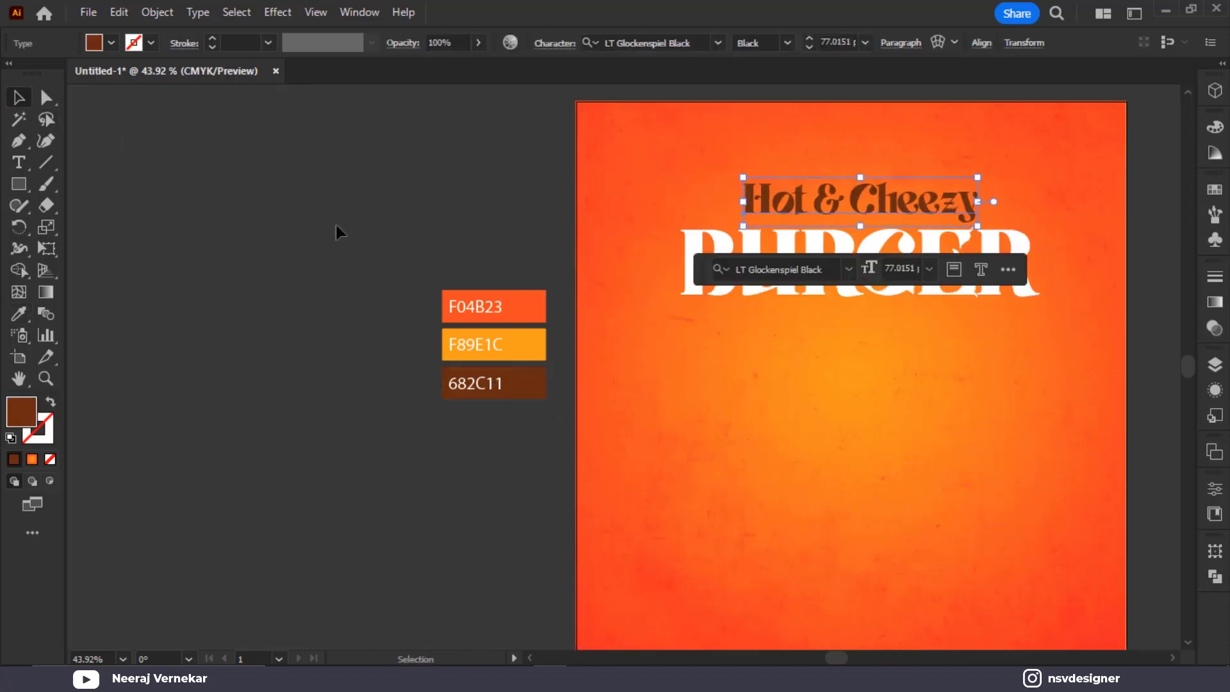
click(338, 230)
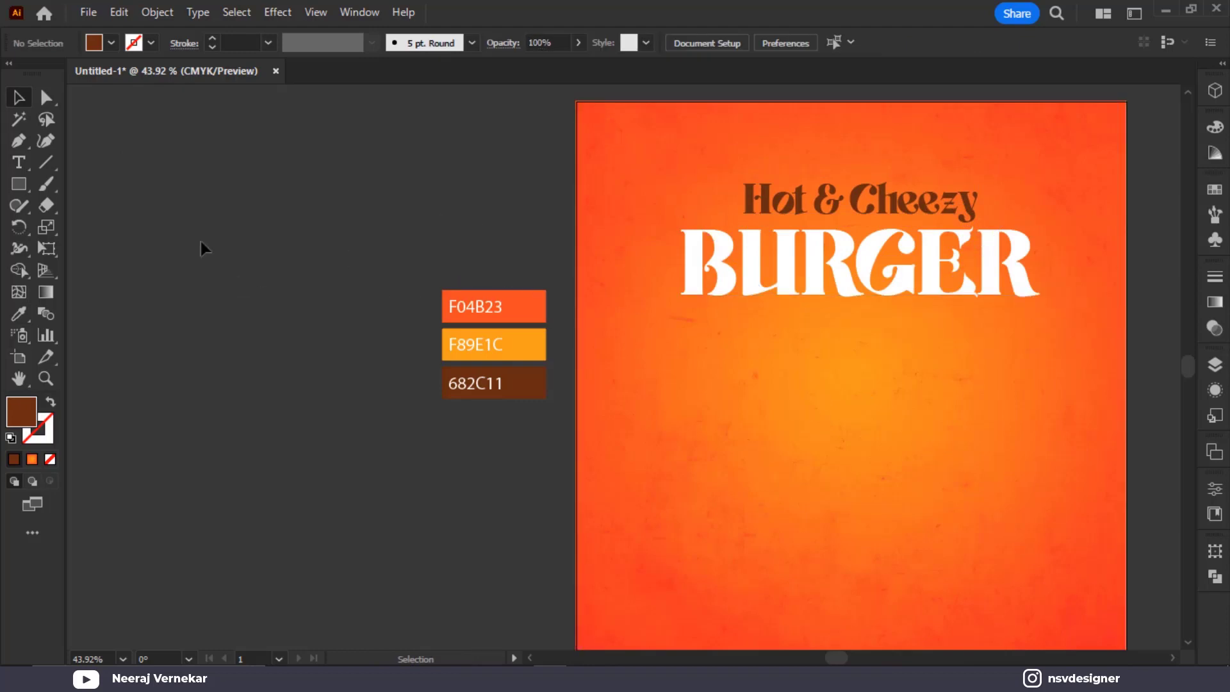
click(18, 163)
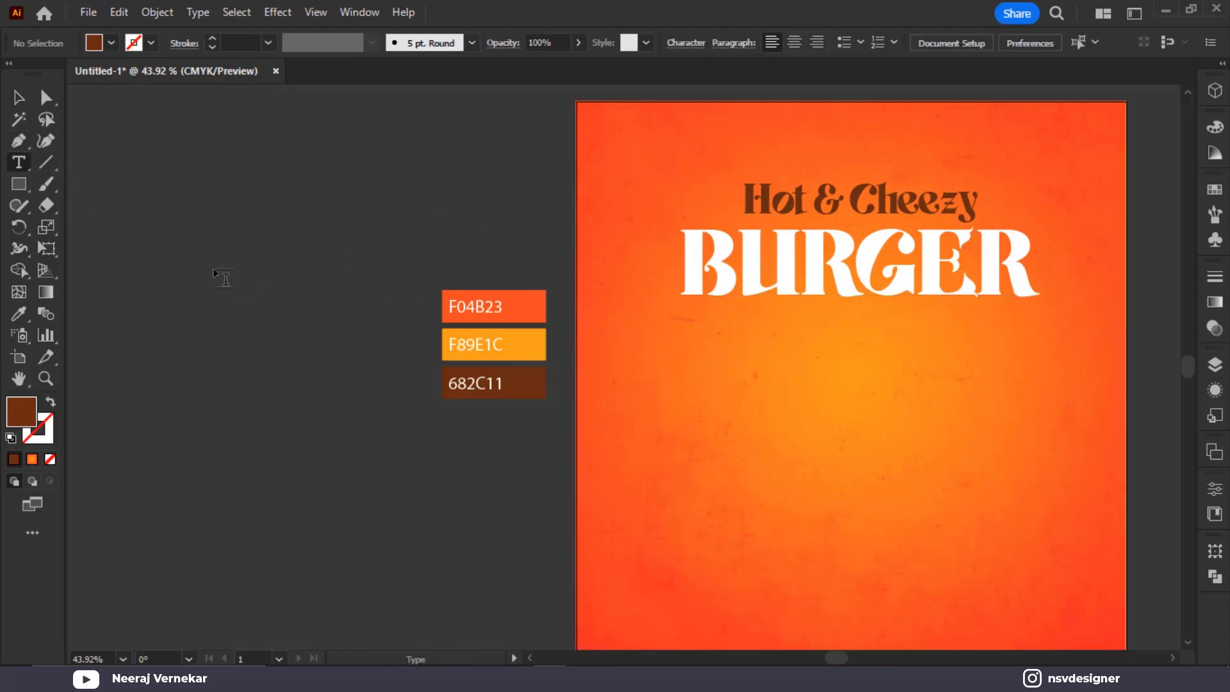
Add a new BURGER text left of the artboard in Montserrat ExtraBold
click(224, 277)
text(BURGER)
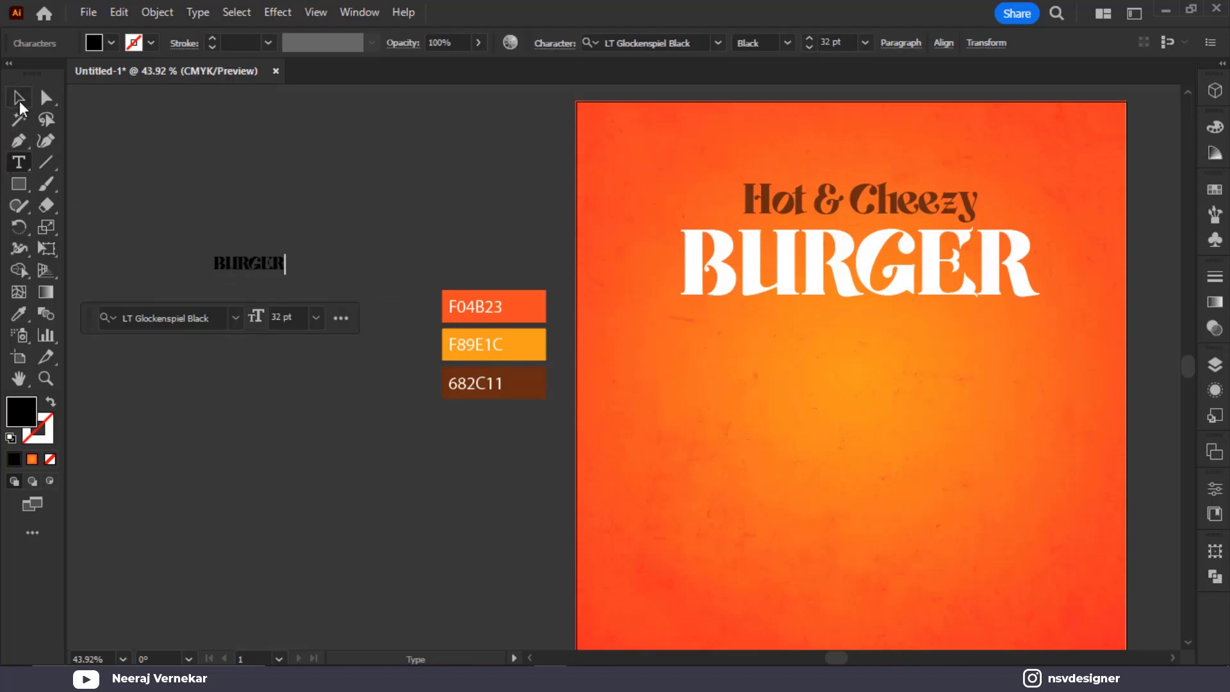
click(20, 99)
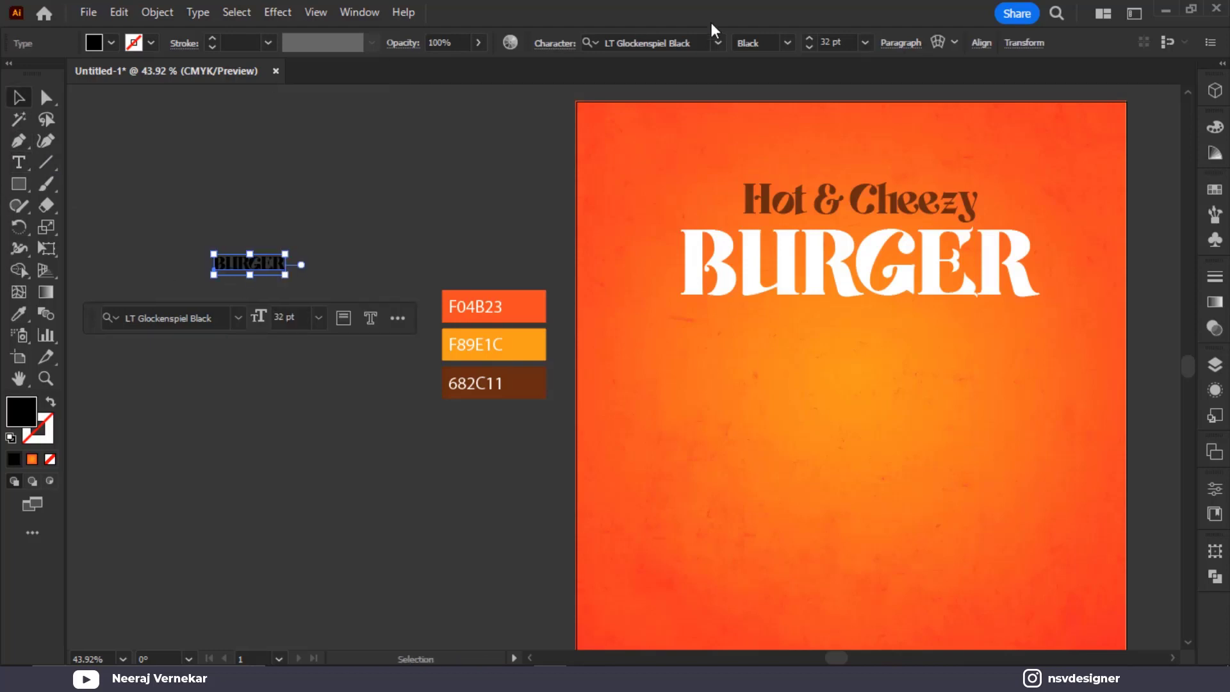
click(718, 43)
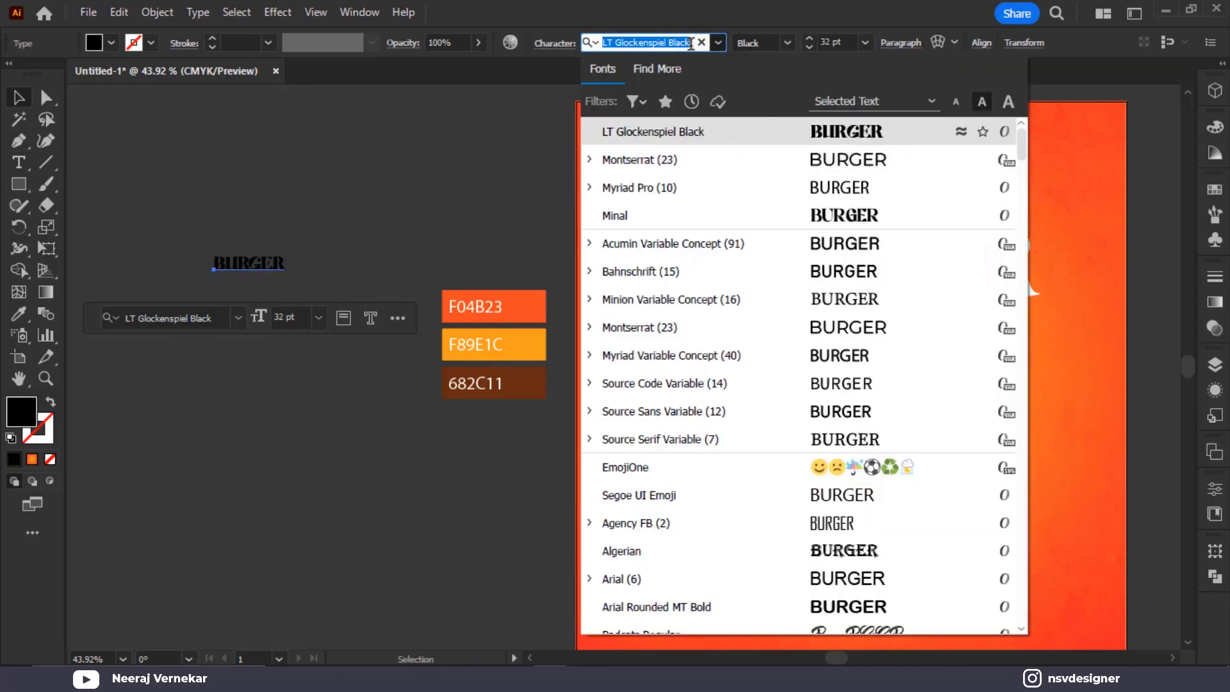
text(mont)
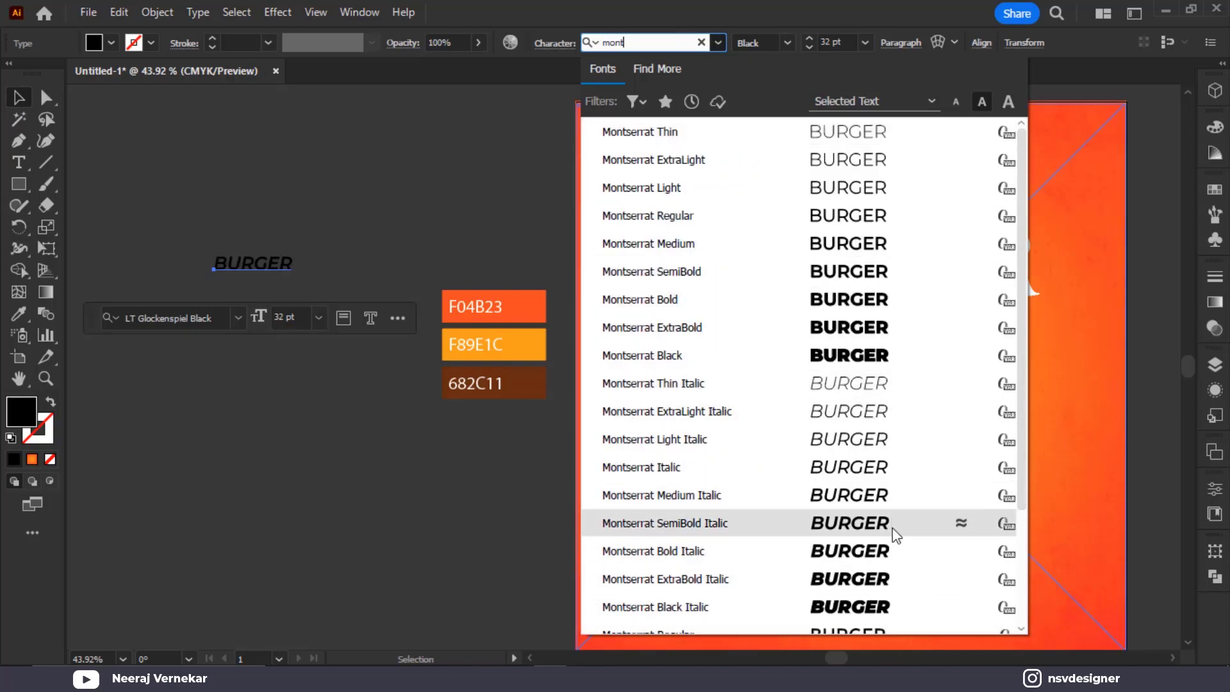
scroll(893, 561, down, 1)
scroll(894, 561, down, 1)
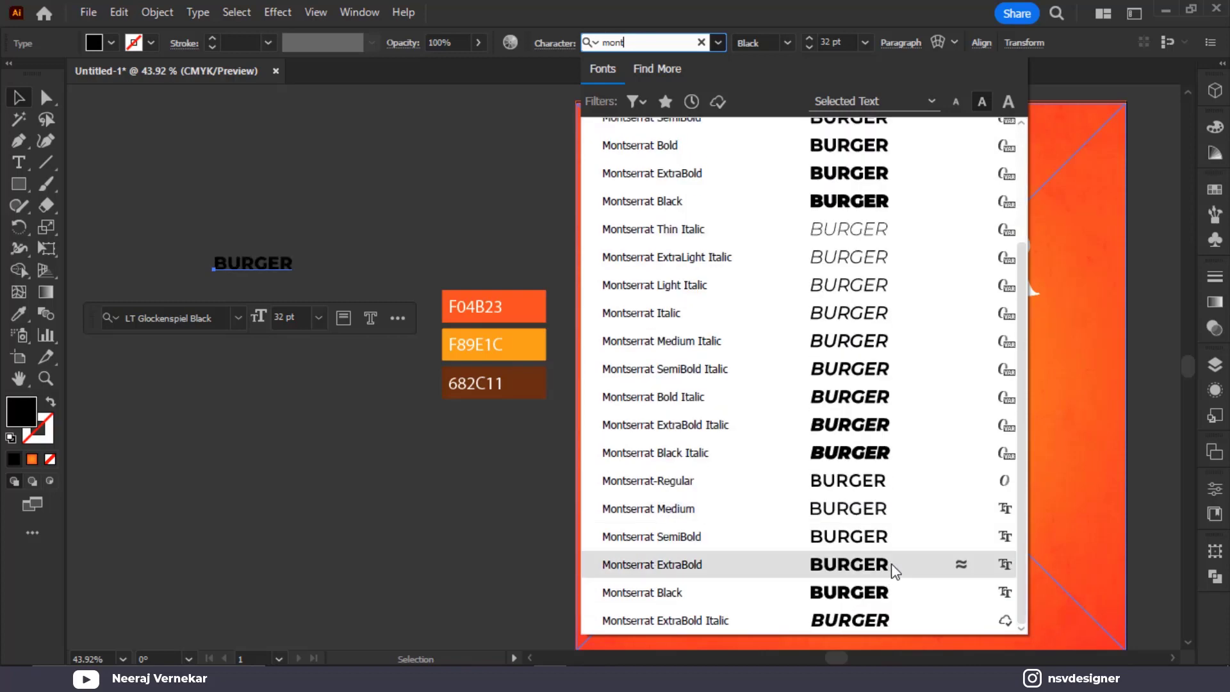
click(891, 564)
Enlarge BURGER to about 64 pt, make it outline-only, and switch it to Acumin Variable Concept
mouse_move(293, 275)
mouse_down()
mouse_move(333, 294)
mouse_move(300, 274)
mouse_move(340, 274)
mouse_up()
key(shift+x)
scroll(340, 272, up, 4)
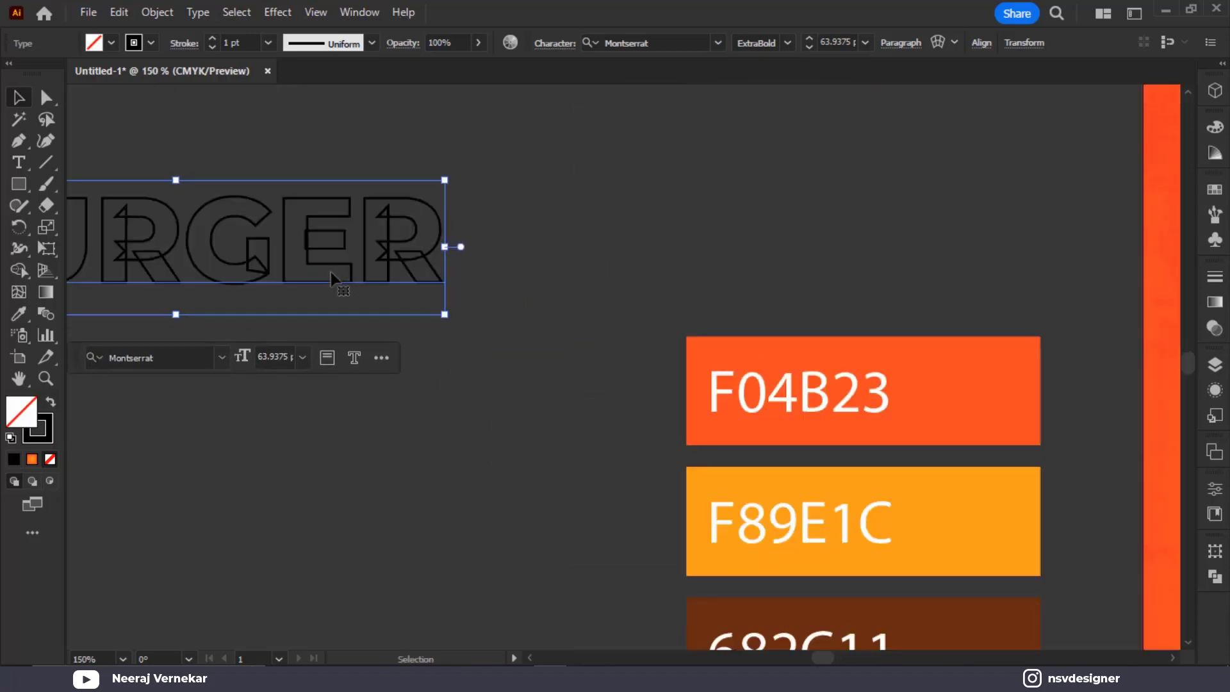
click(665, 38)
key(Up)
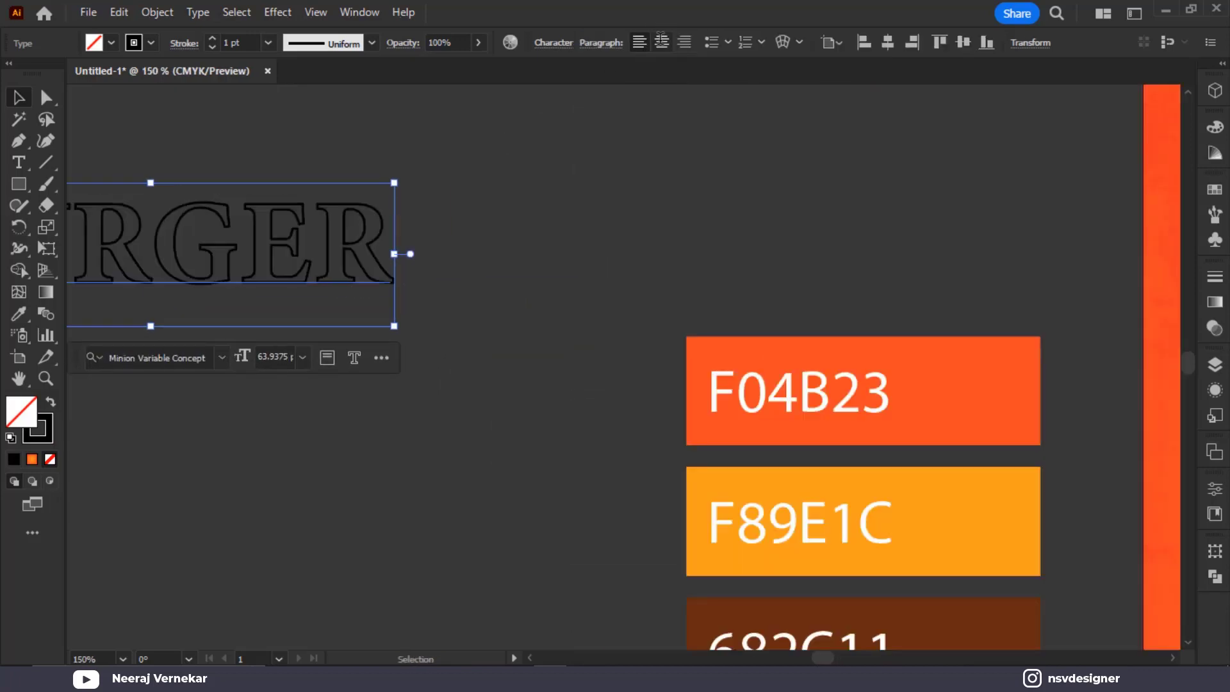
key(Up)
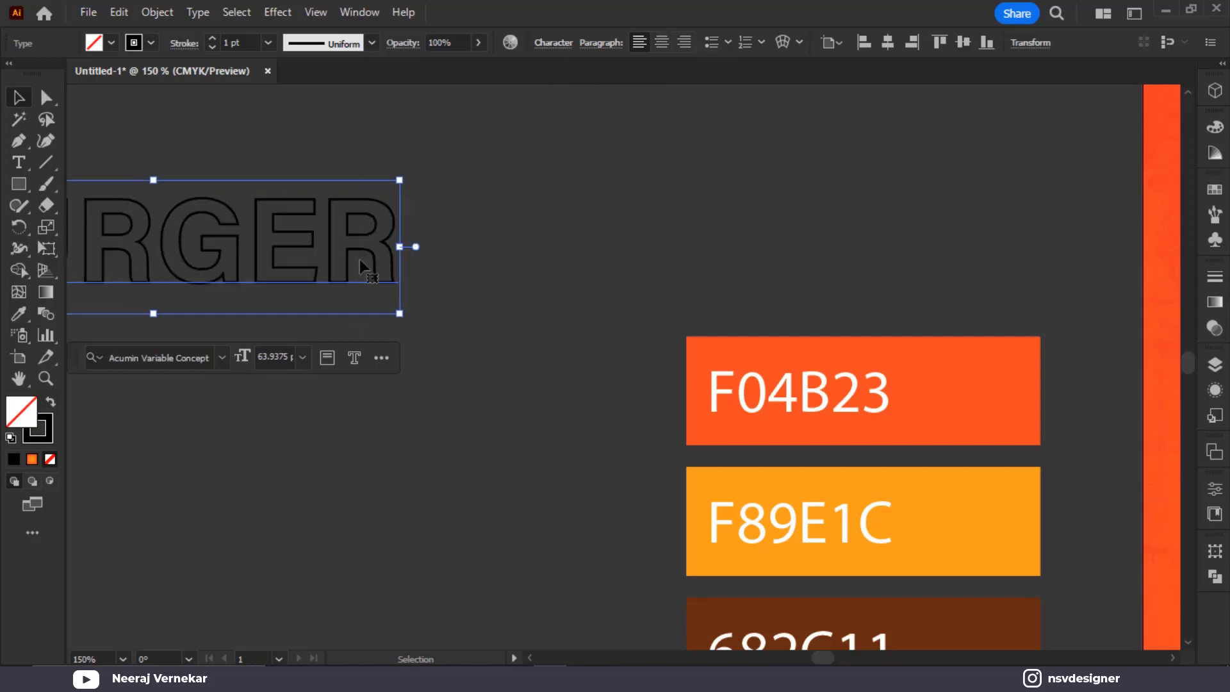
drag(300, 316, 620, 221)
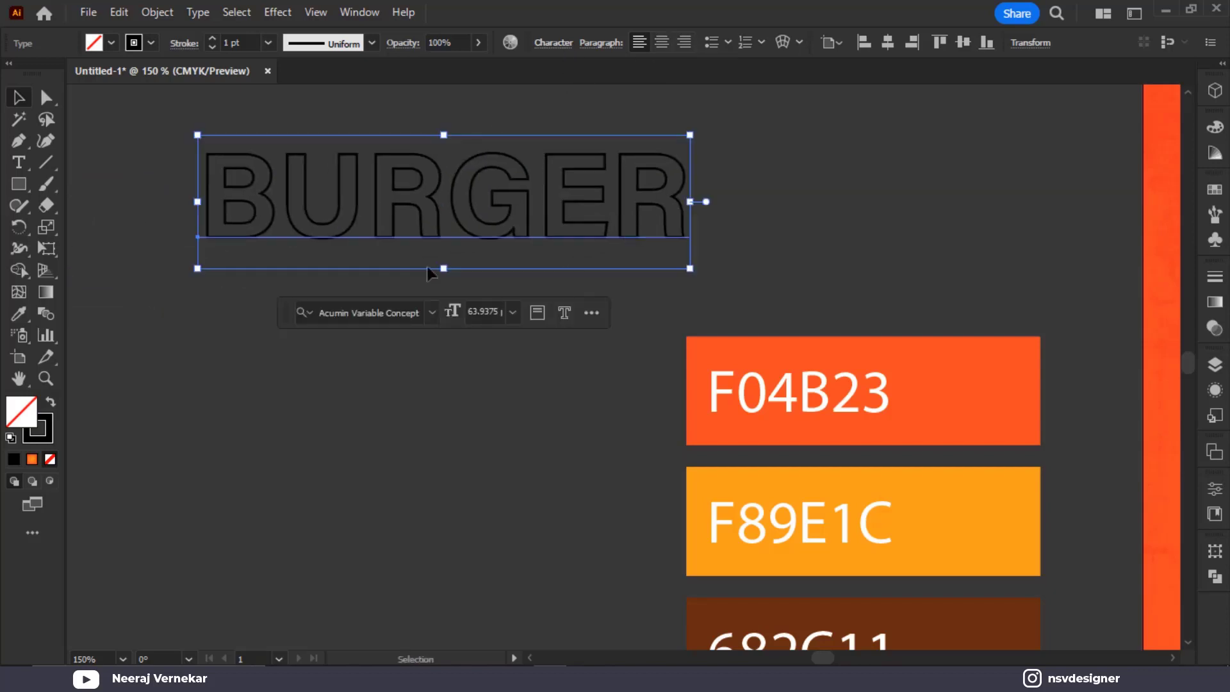
scroll(554, 281, down, 3)
click(690, 164)
drag(699, 199, 464, 220)
Group the two title lines, raise them above the artboard, and place the outlined BURGER top-left
click(863, 216)
click(447, 144)
click(569, 192)
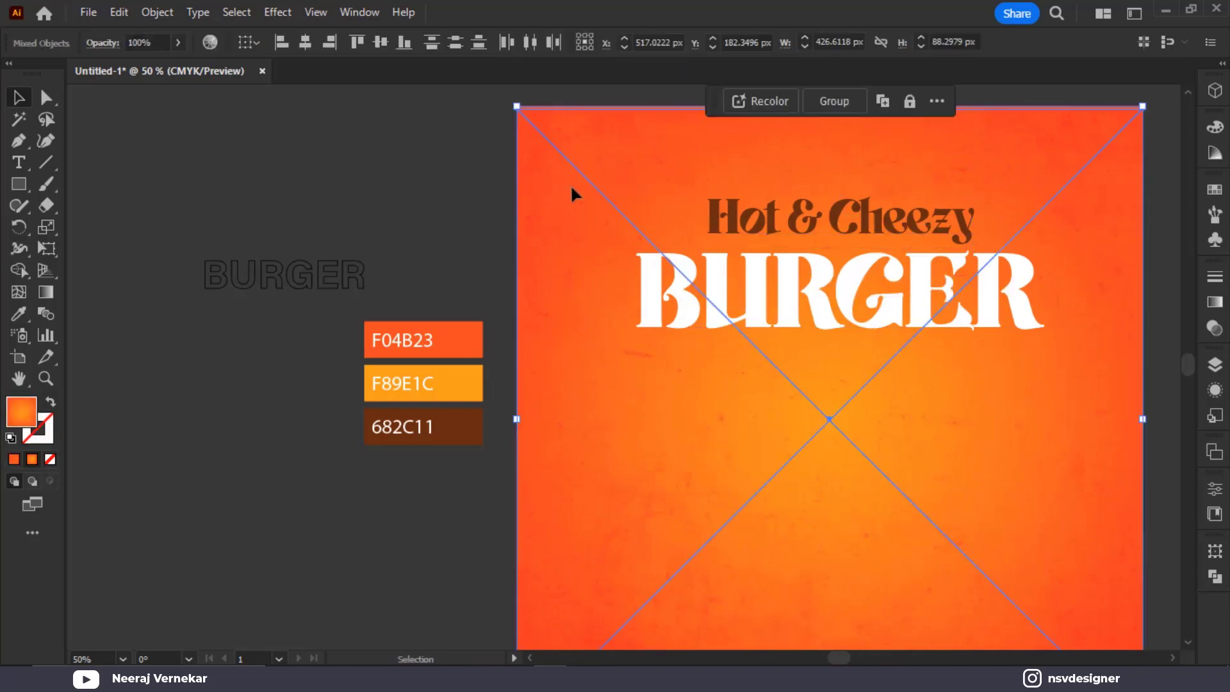
key(ctrl+shift+a)
drag(795, 335, 795, 336)
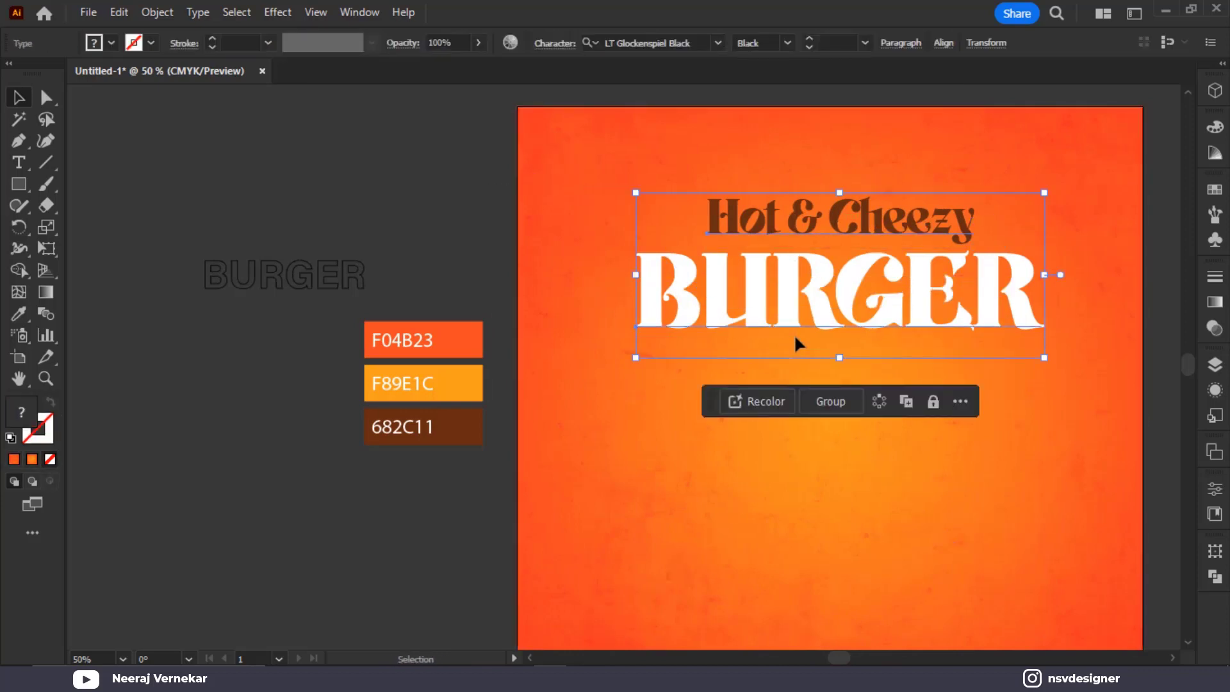
key(ctrl+g)
scroll(820, 334, down, 1)
drag(879, 307, 888, 131)
click(489, 256)
mouse_move(515, 285)
mouse_down()
mouse_move(708, 203)
mouse_move(701, 181)
mouse_move(799, 248)
mouse_up()
Enlarge the outlined BURGER along the artboard top and set its blending to Overlay
drag(971, 242, 735, 258)
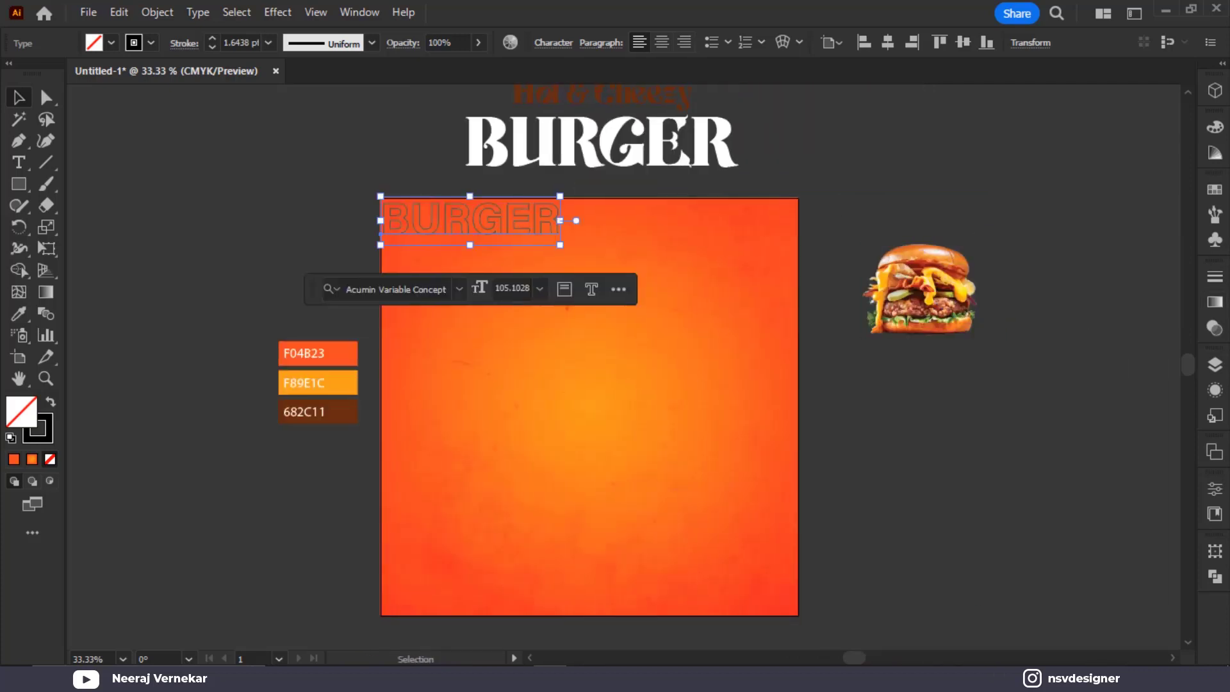
click(1211, 332)
click(1047, 297)
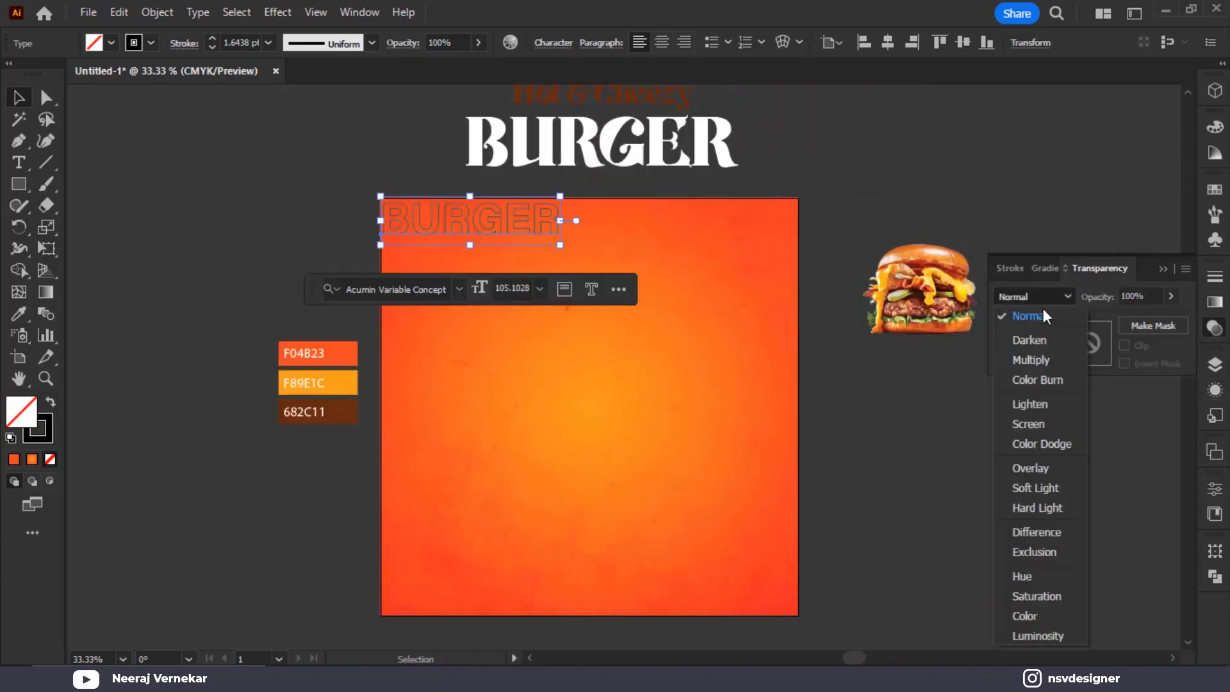
click(1032, 468)
Give the outline a 3 pt stroke and place a copy of it to the right
key(ctrl+=)
key(ctrl+=)
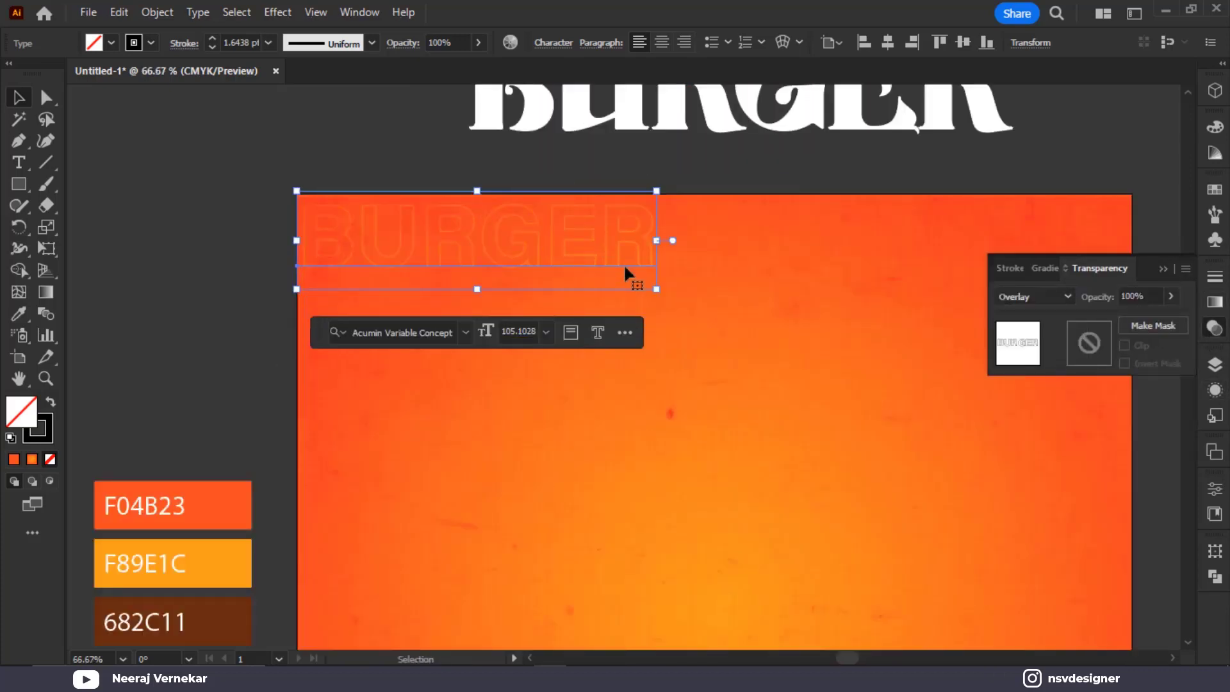
click(249, 42)
text(2)
key(Return)
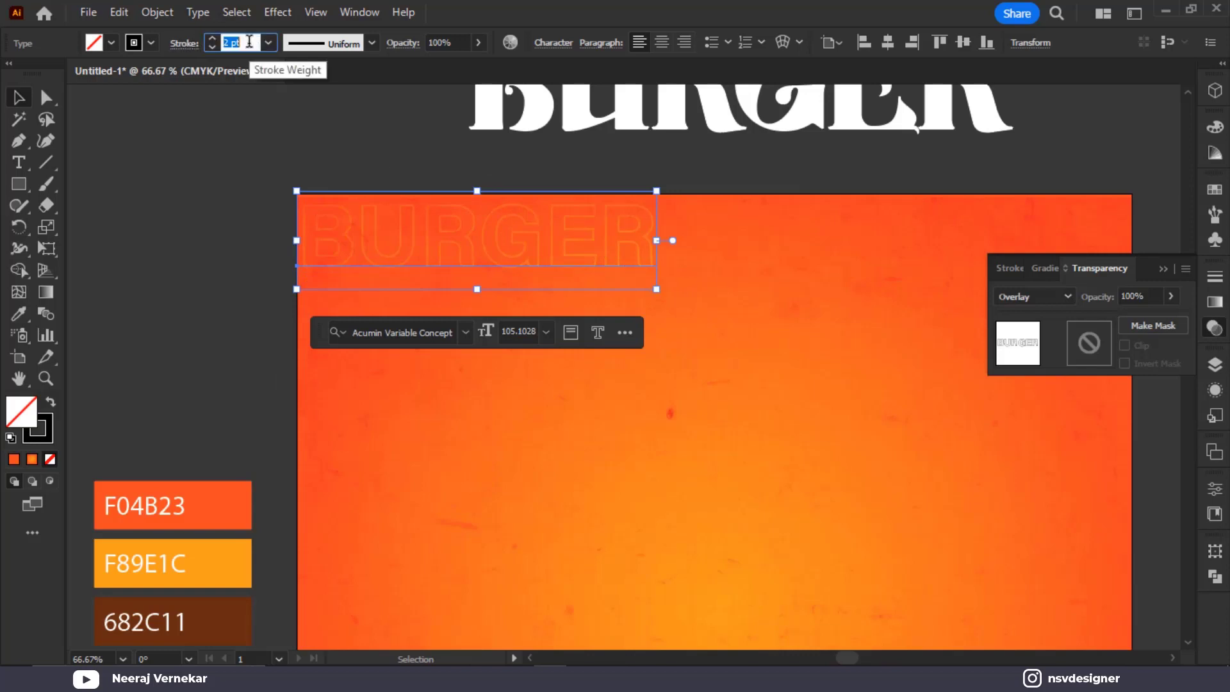
click(235, 233)
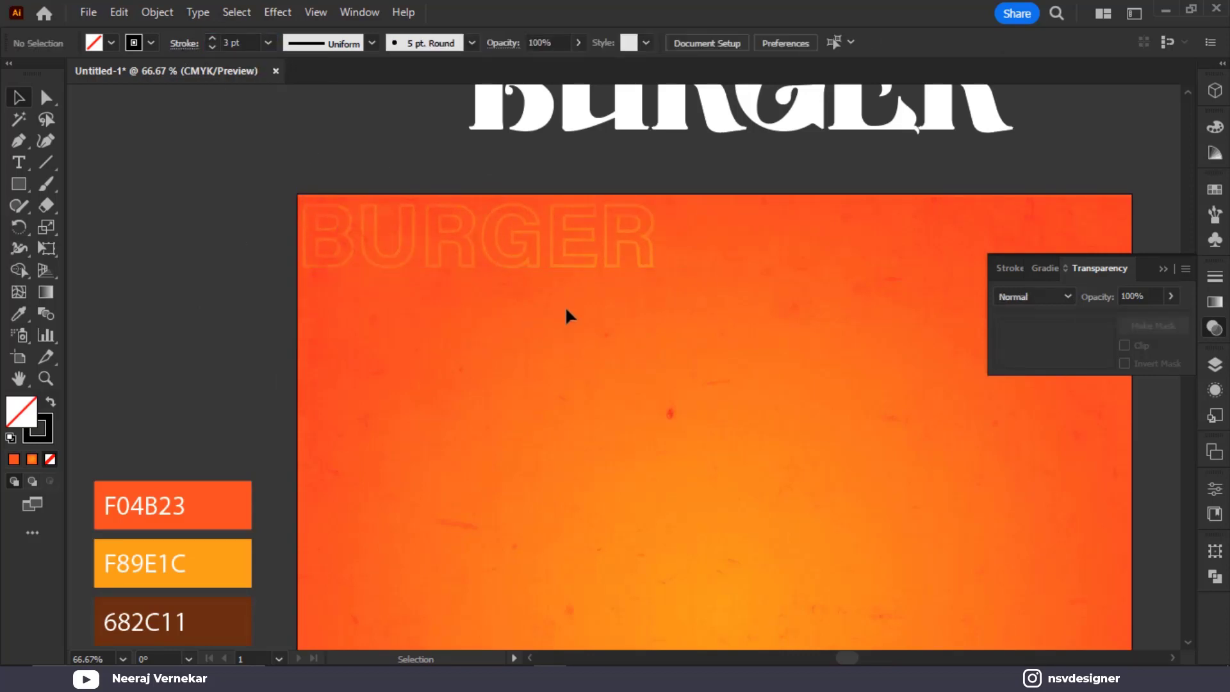
click(535, 257)
drag(683, 222, 448, 223)
drag(344, 242, 724, 251)
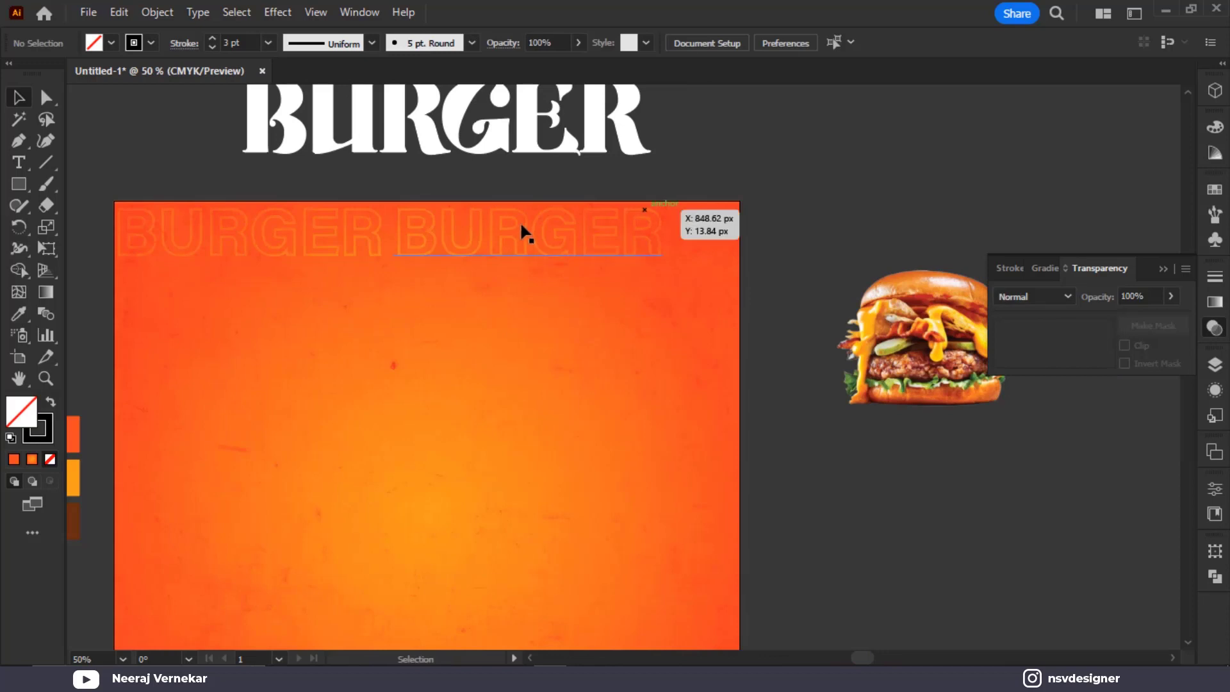
Add an evenly spaced third BURGER copy to complete the row
drag(522, 231, 833, 246)
key(ctrl+z)
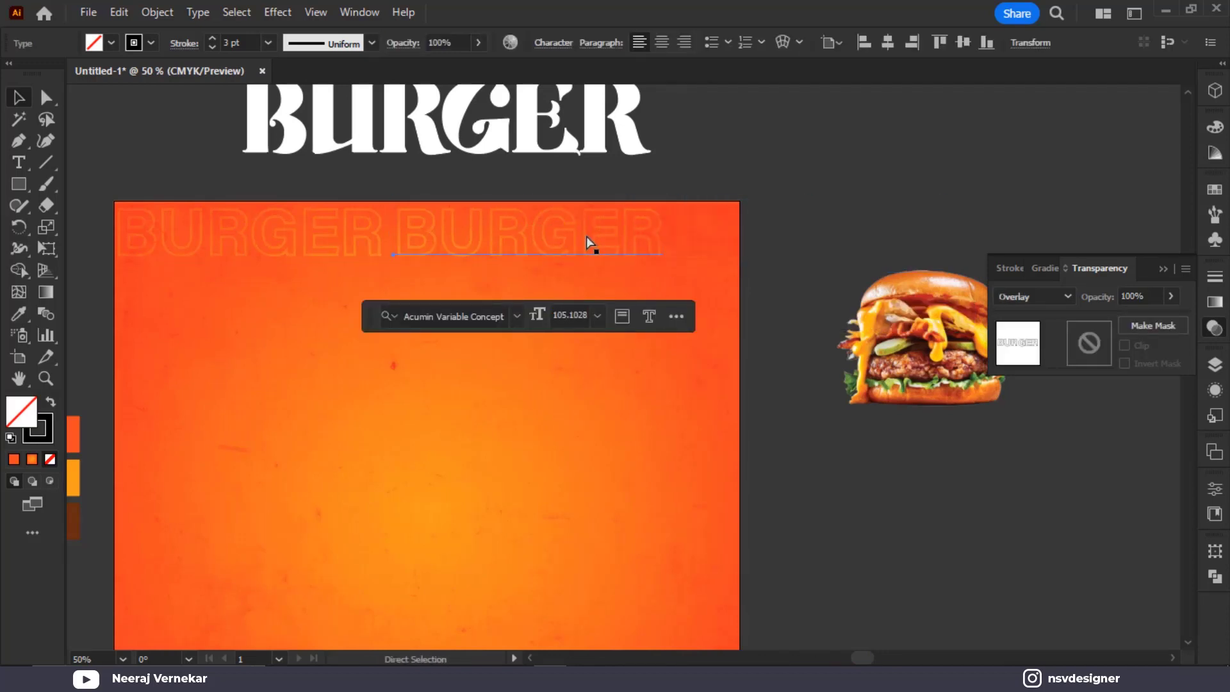
key(ctrl+d)
Move the burger photo above the artboard and the three colour swatches up and left
scroll(909, 386, down, 3)
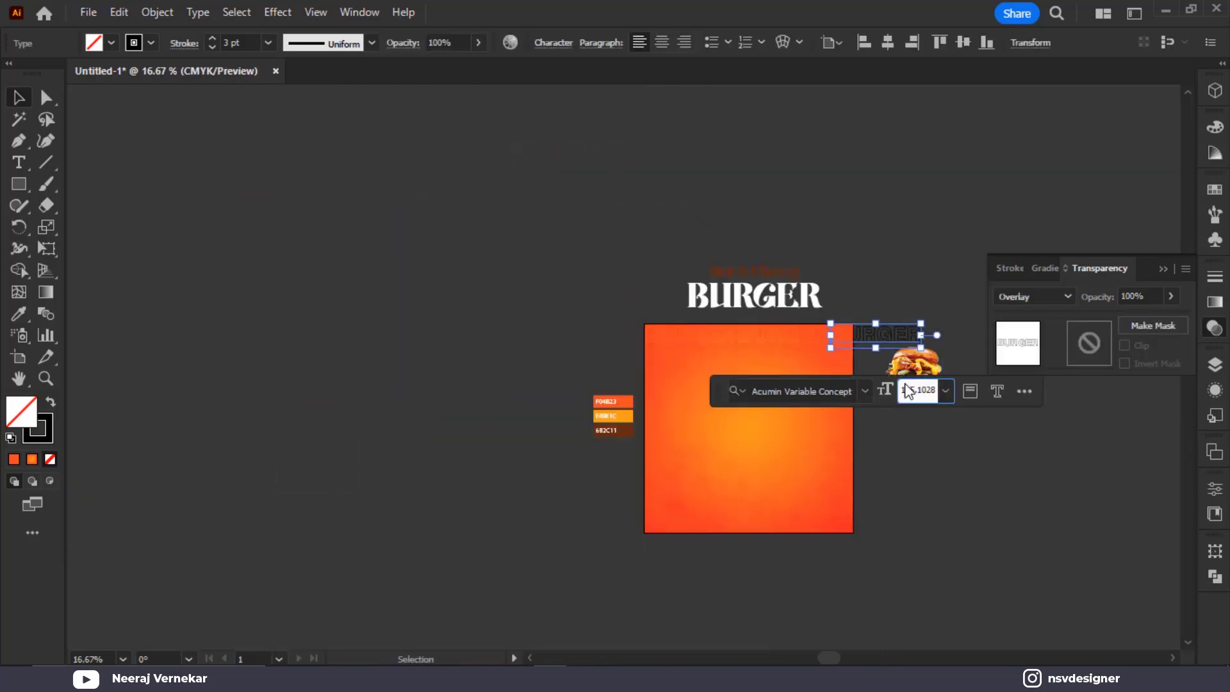
drag(916, 362, 950, 229)
scroll(829, 403, up, 2)
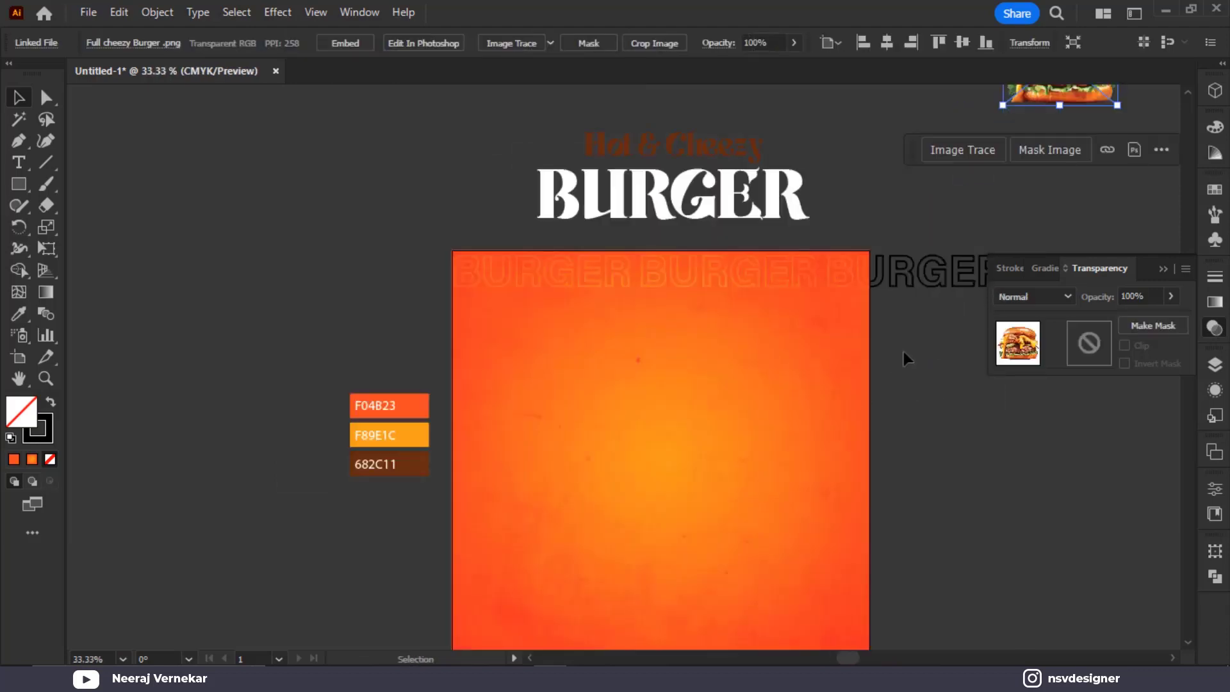
click(557, 257)
drag(305, 349, 406, 527)
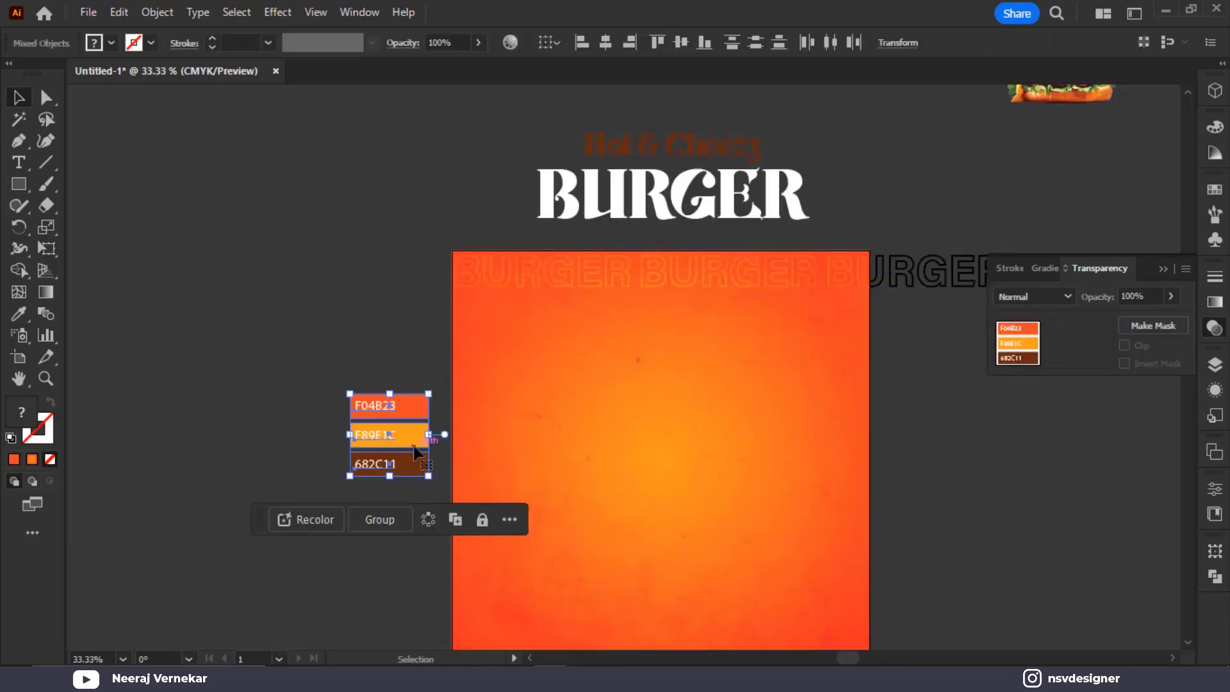
drag(412, 434, 359, 159)
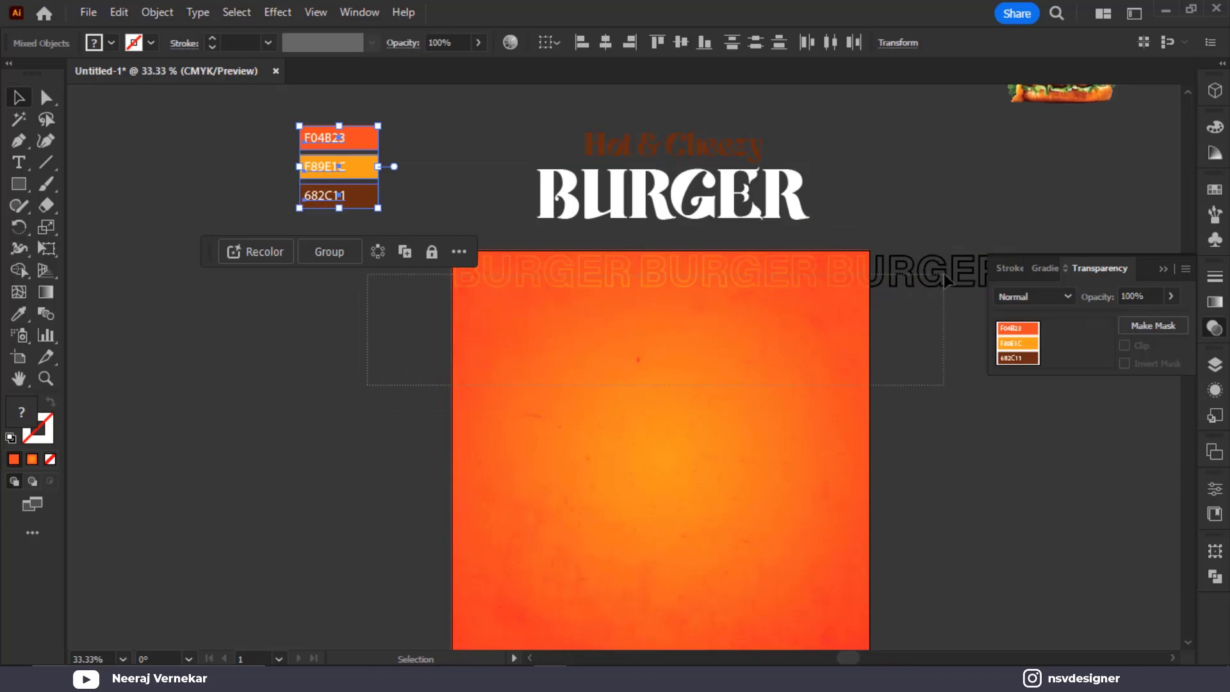
Resize the BURGER row and repeat it downward into six rows, then copy them lower
drag(944, 275, 867, 292)
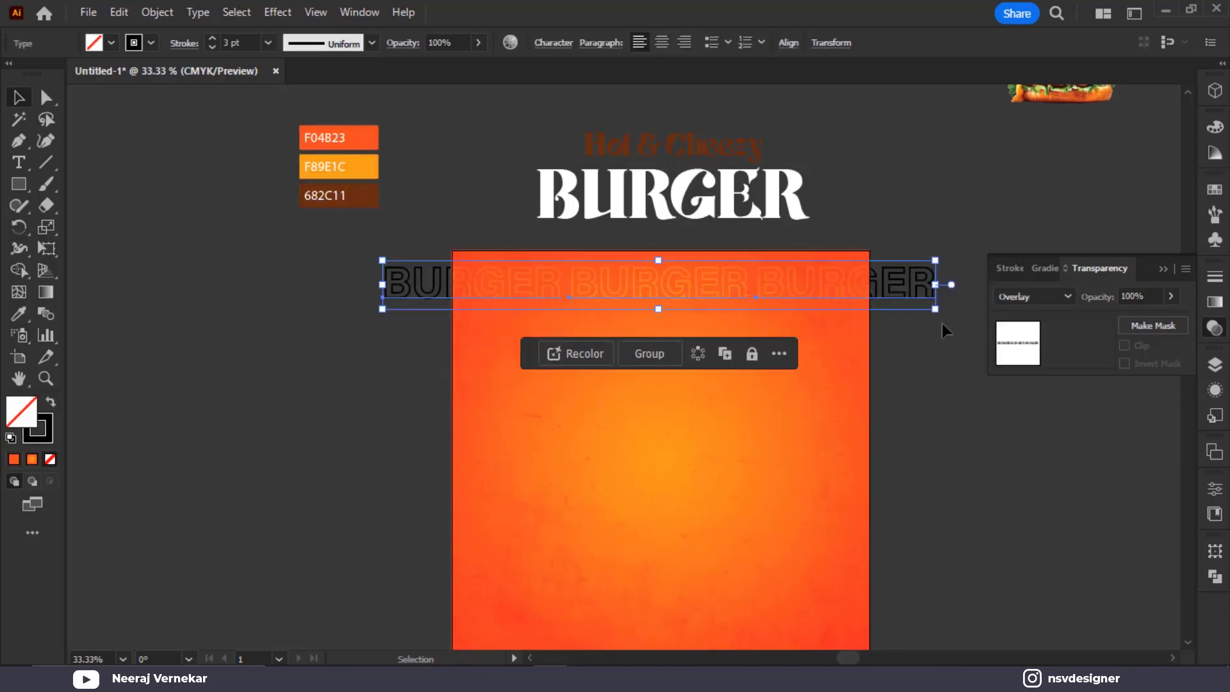
mouse_move(935, 309)
mouse_down()
mouse_move(900, 293)
mouse_move(983, 302)
mouse_up()
drag(910, 279, 899, 346)
scroll(895, 390, down, 1)
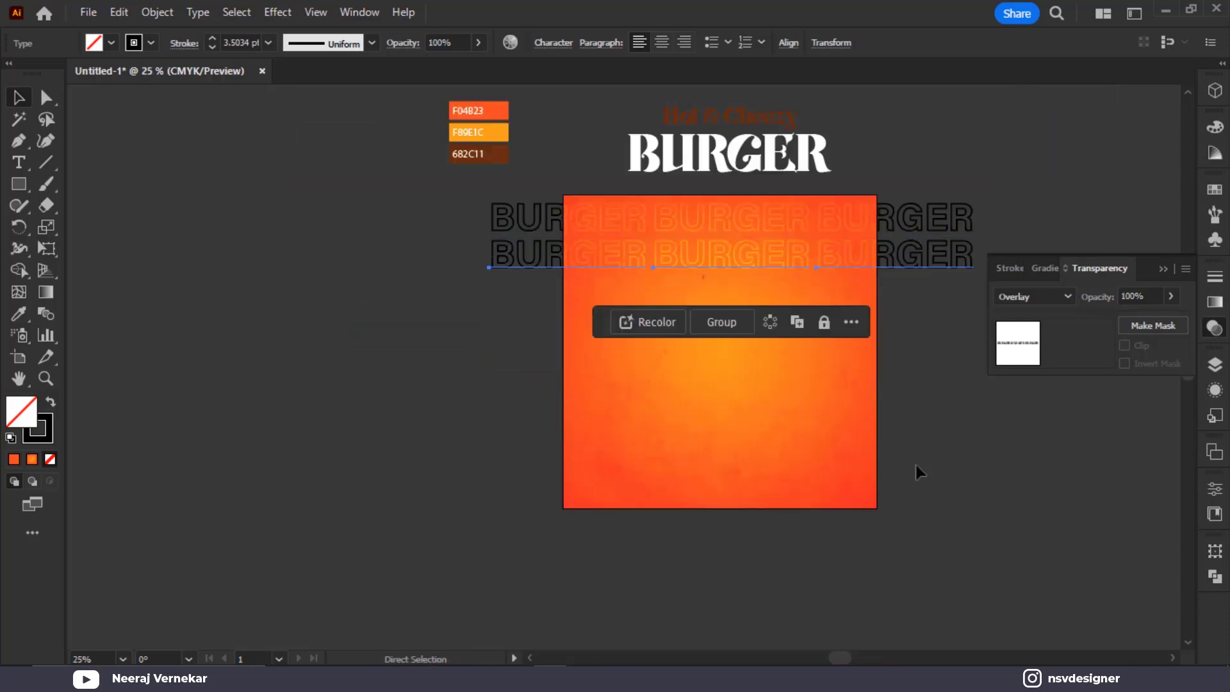
key(ctrl+d)
key(ctrl+d)
key(ctrl+d)
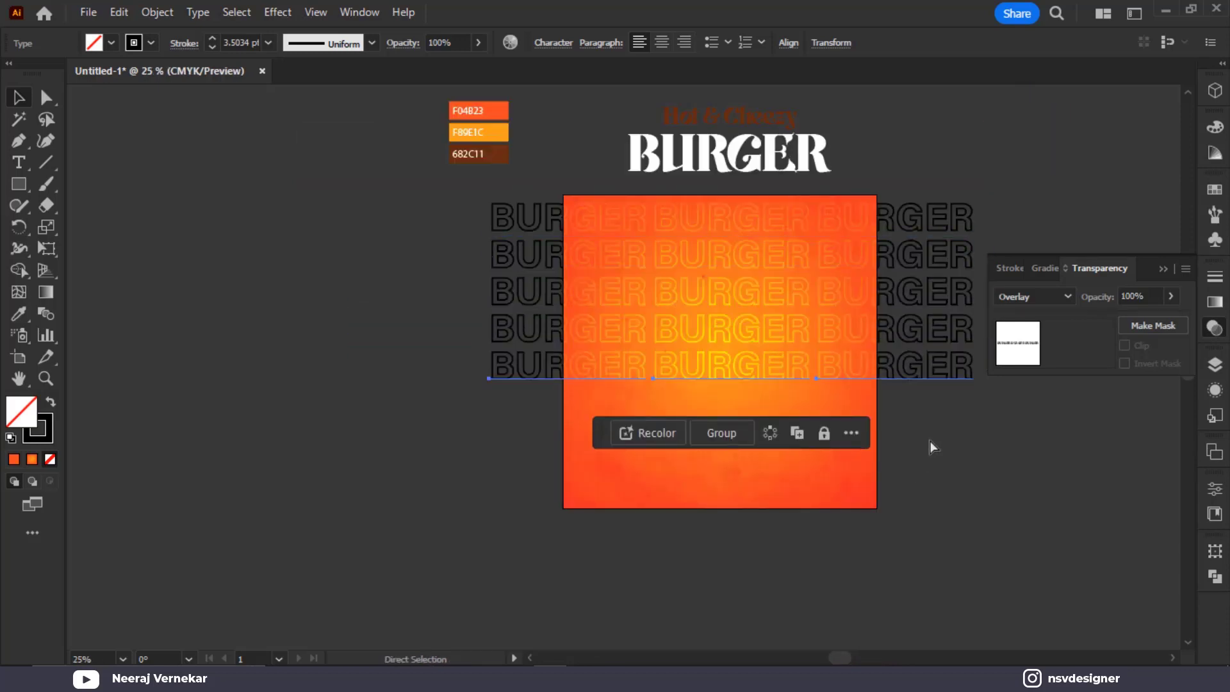
key(ctrl+d)
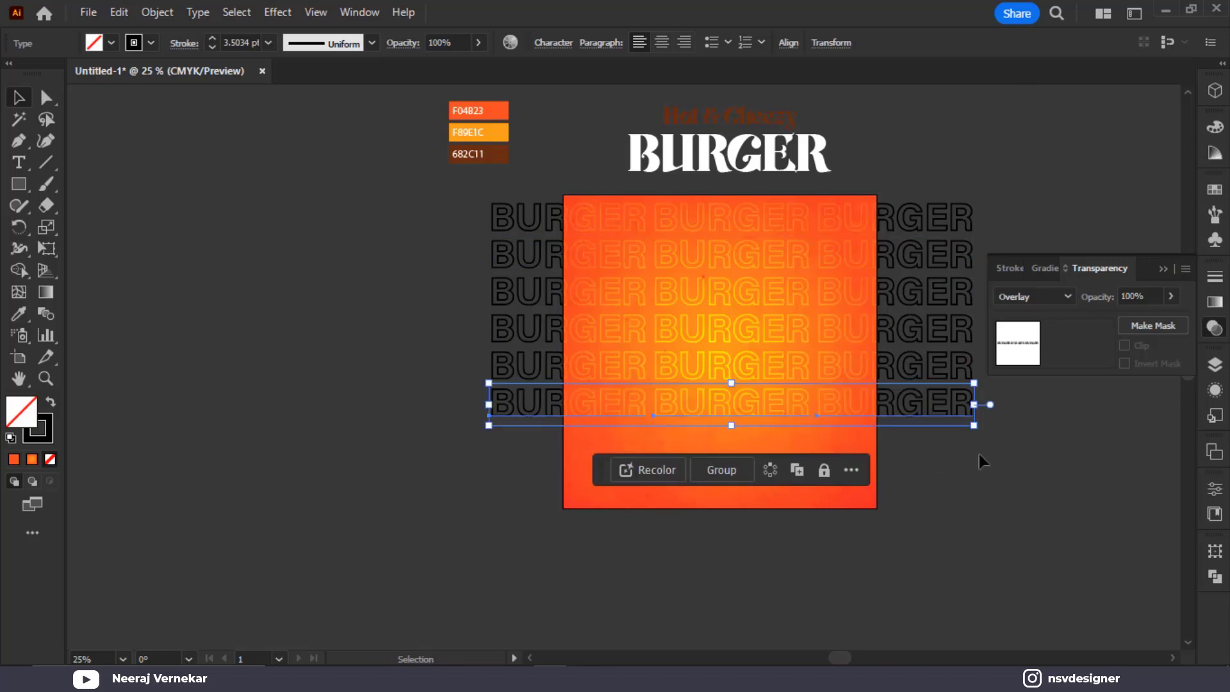
click(979, 454)
click(720, 250)
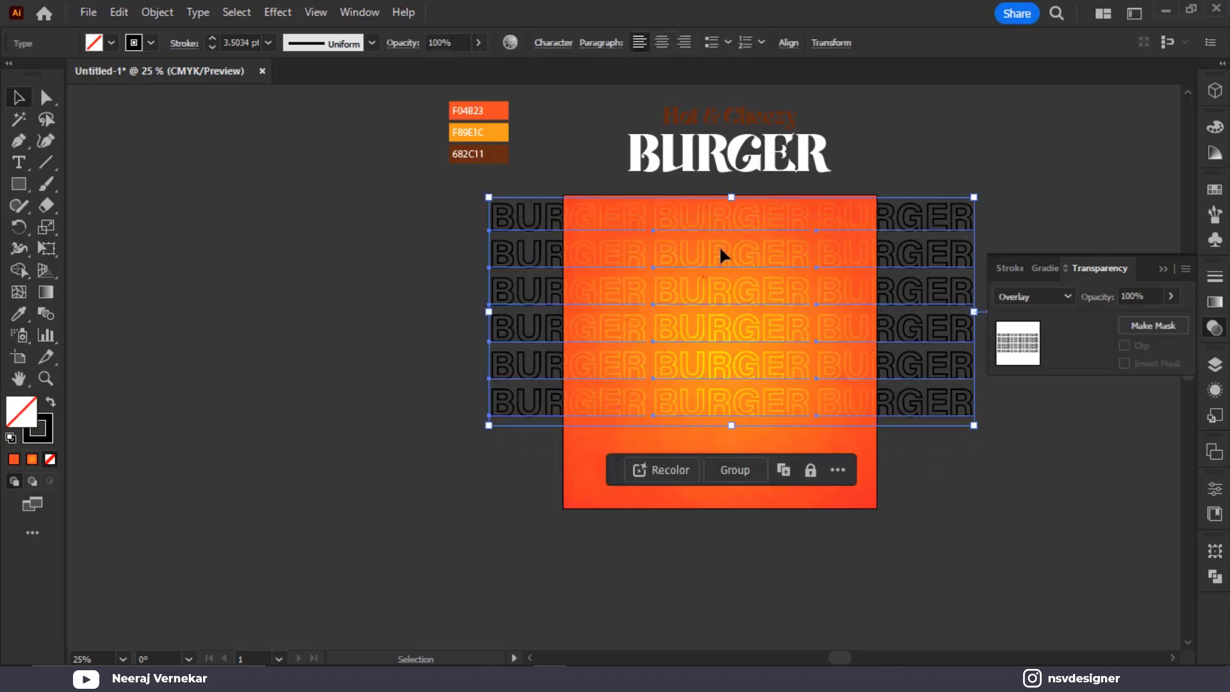
drag(720, 250, 737, 489)
Group the copied BURGER rows and apply Free Transform's Perspective Distort to them
scroll(736, 489, down, 1)
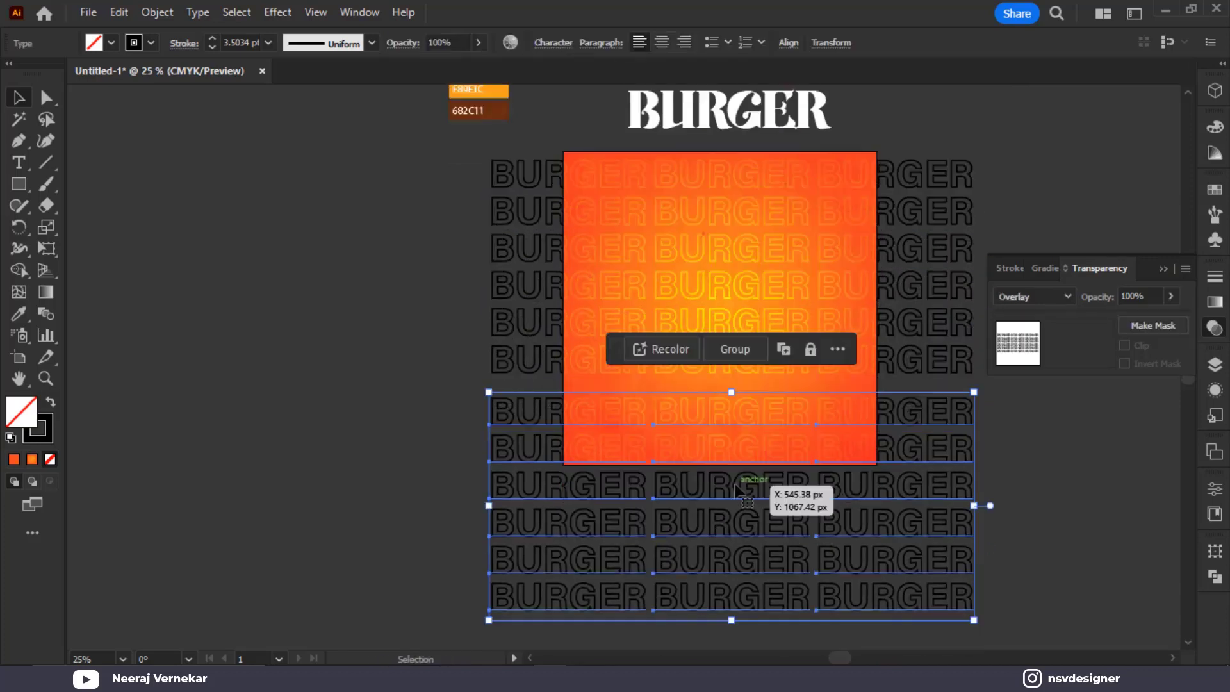
key(ctrl+g)
click(51, 252)
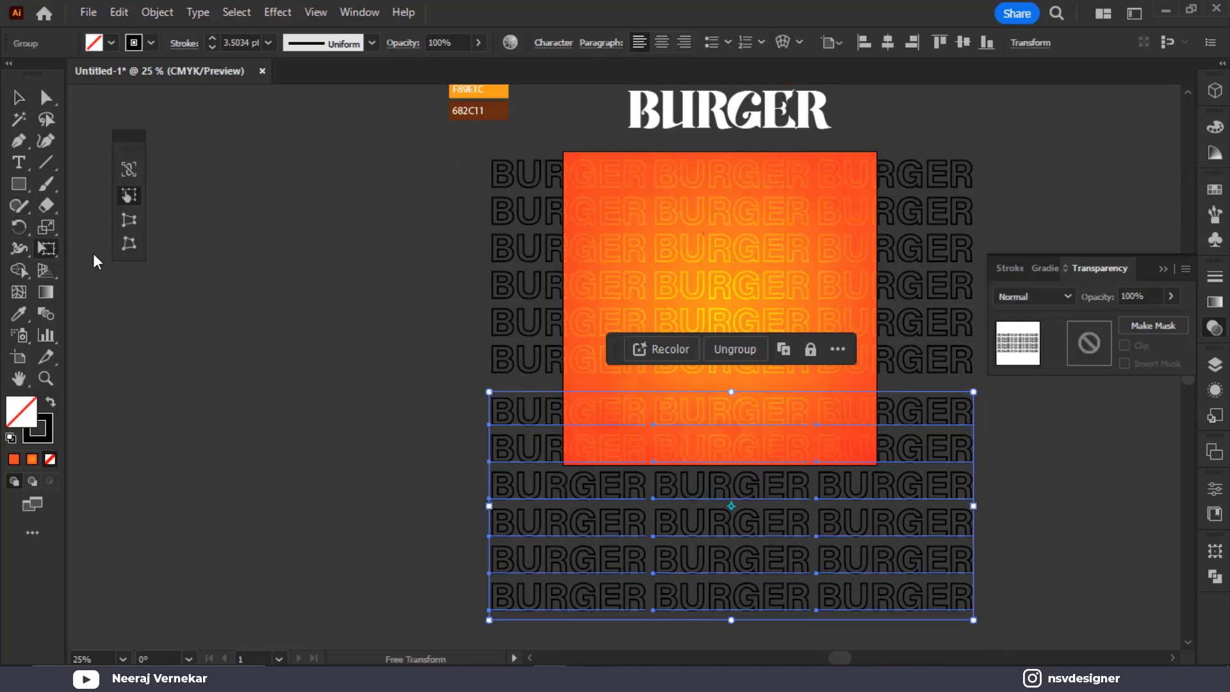
click(133, 221)
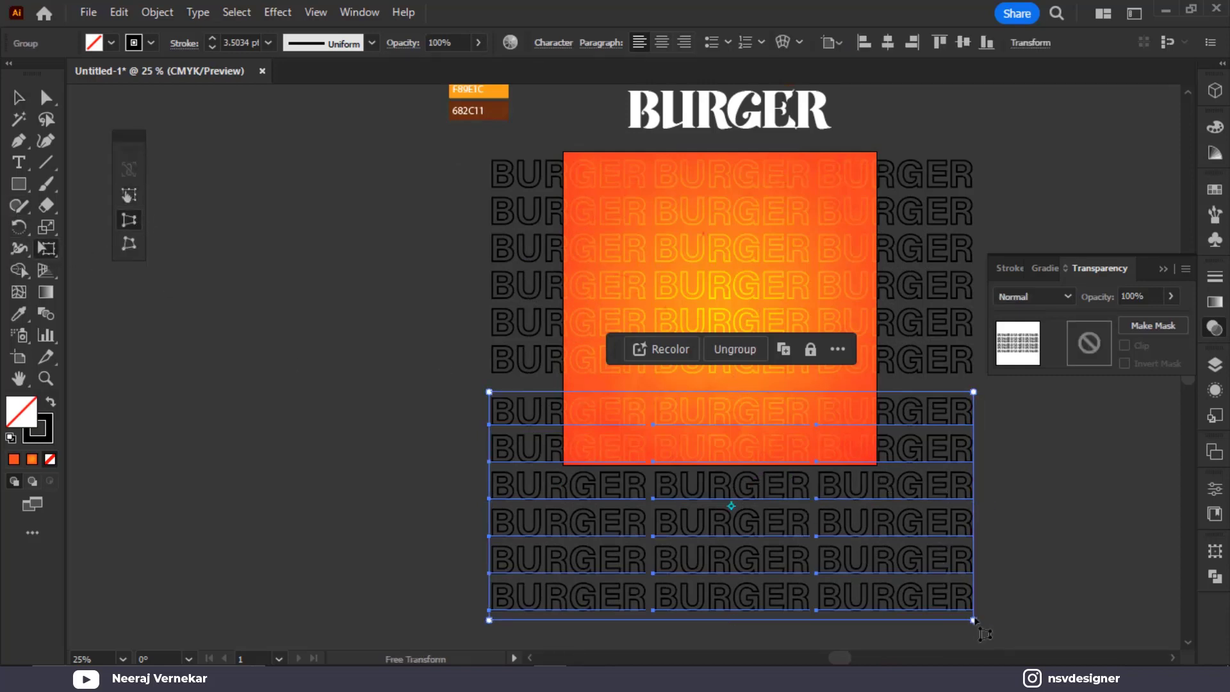
drag(973, 620, 1112, 616)
Expand the text grid into outlines and widen its bottom into a perspective trapezoid
click(157, 12)
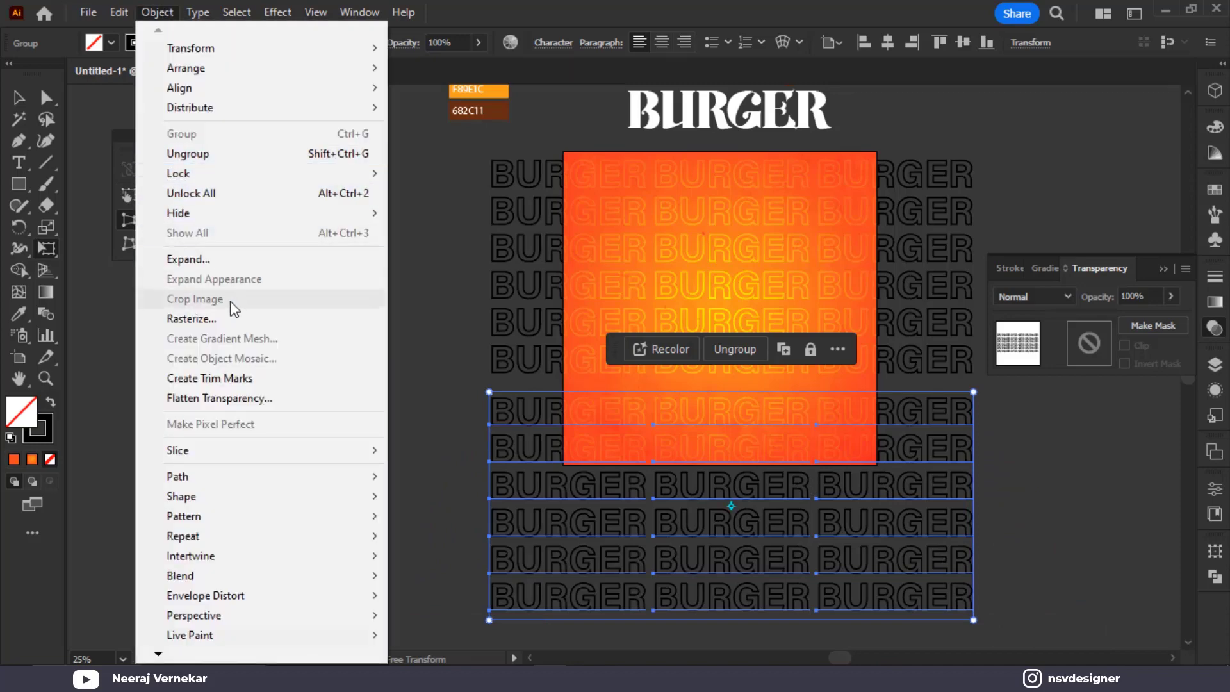
click(230, 260)
key(Return)
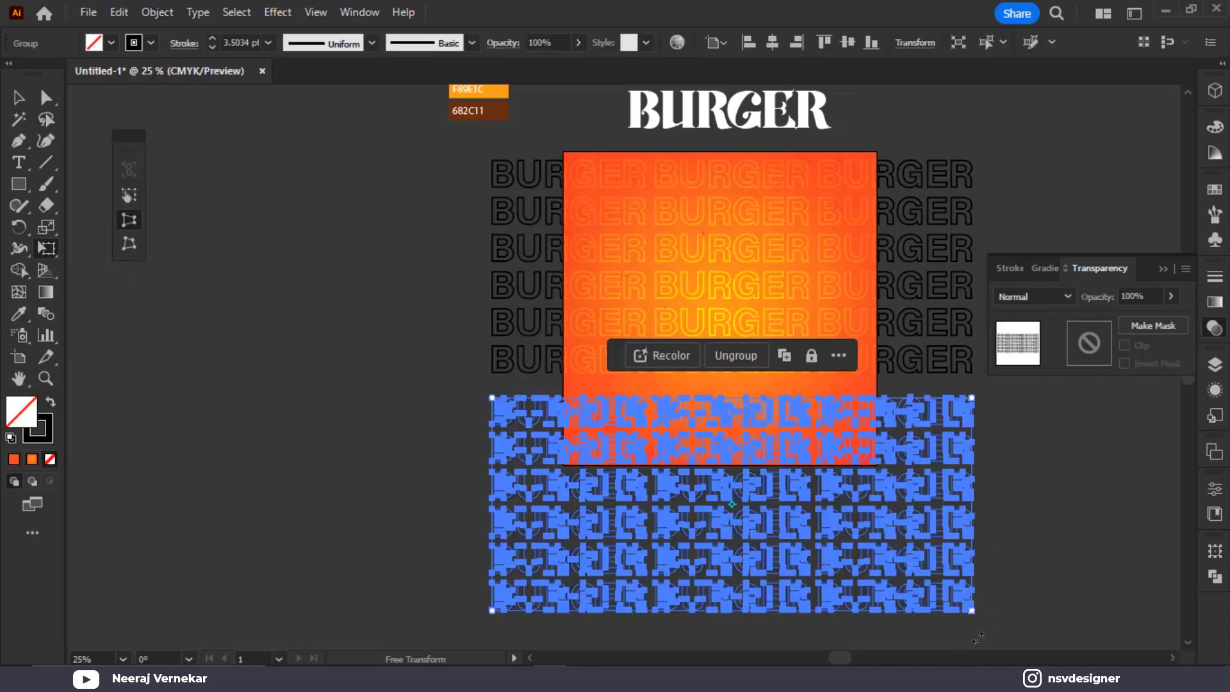
drag(974, 612, 1215, 580)
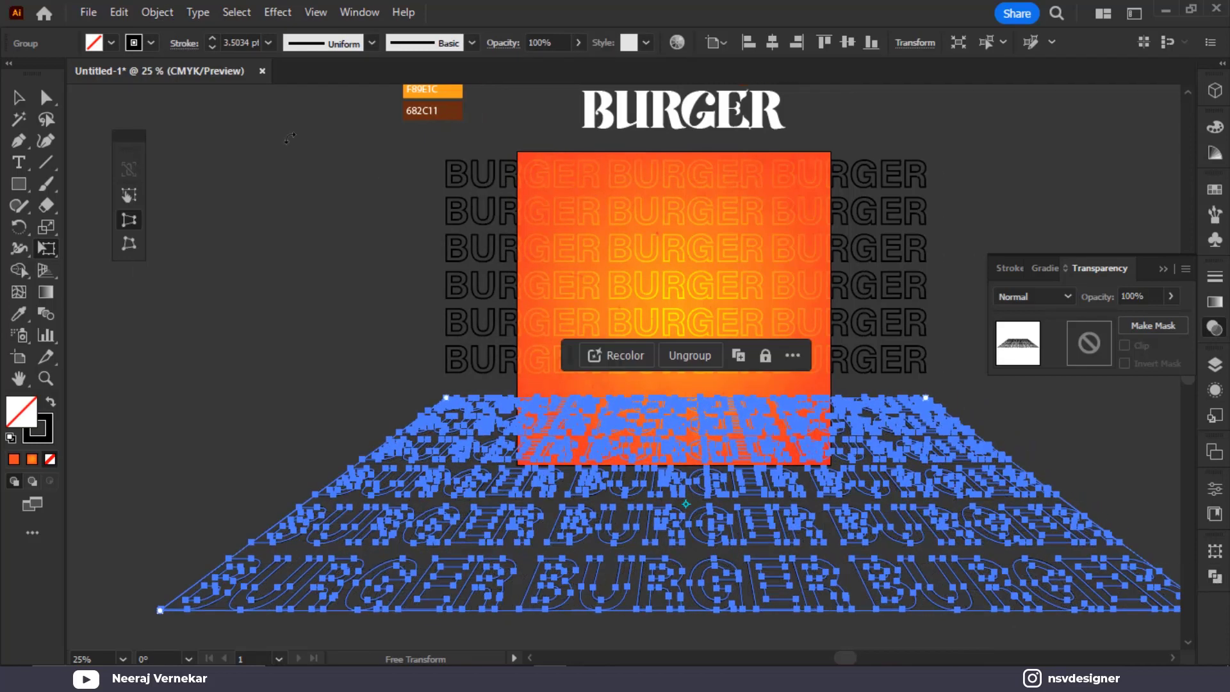
Move the perspective floor up so it lines up under the upright BURGER rows
click(19, 96)
click(203, 209)
drag(676, 442, 681, 421)
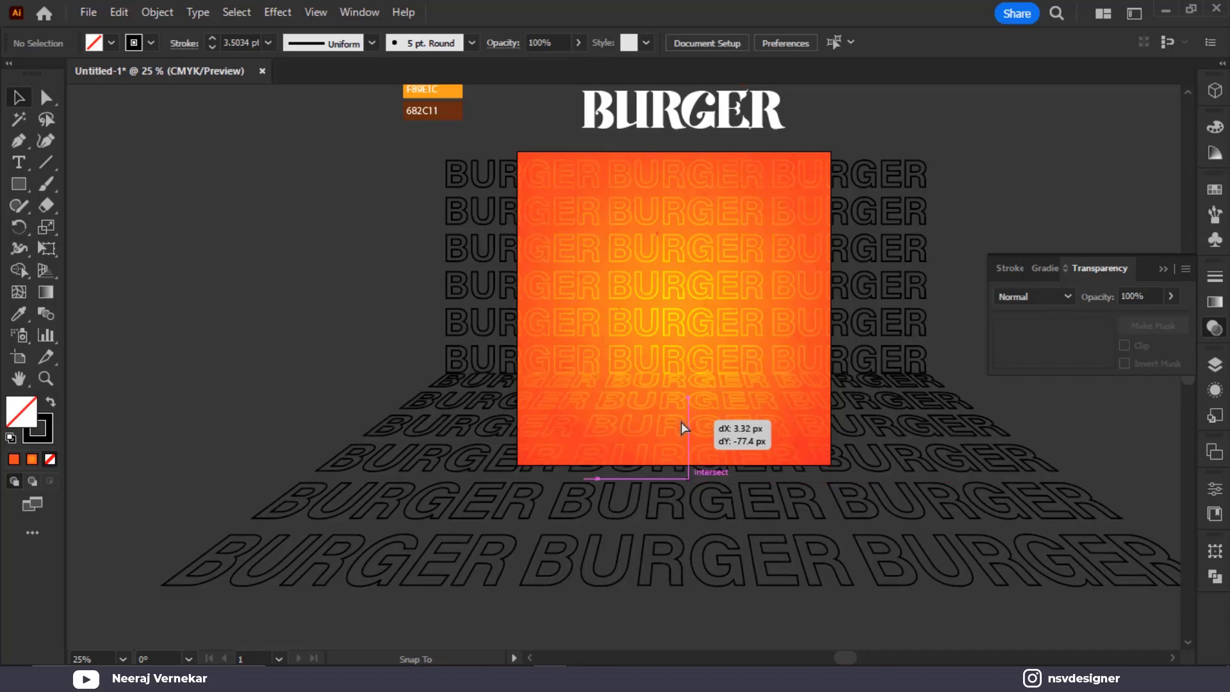
scroll(681, 420, up, 3)
scroll(682, 413, up, 2)
drag(682, 351, 680, 351)
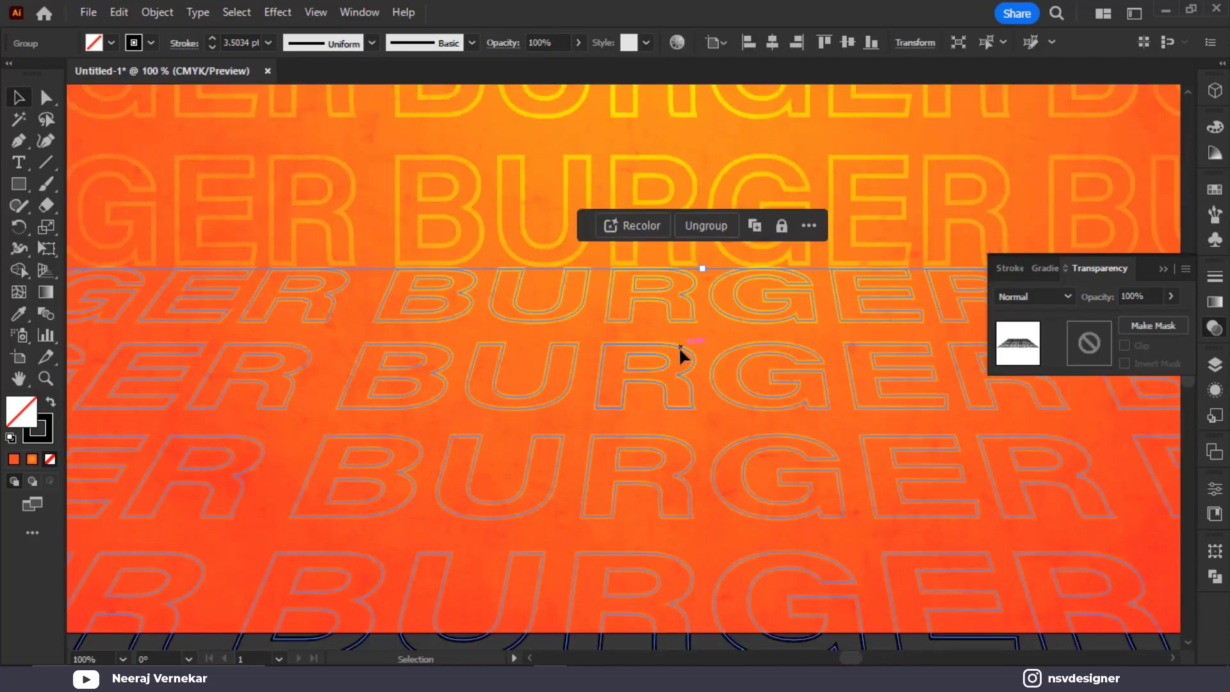
Fit the artboard in view, check the floor group's selection, and close the transparency settings
key(ctrl+0)
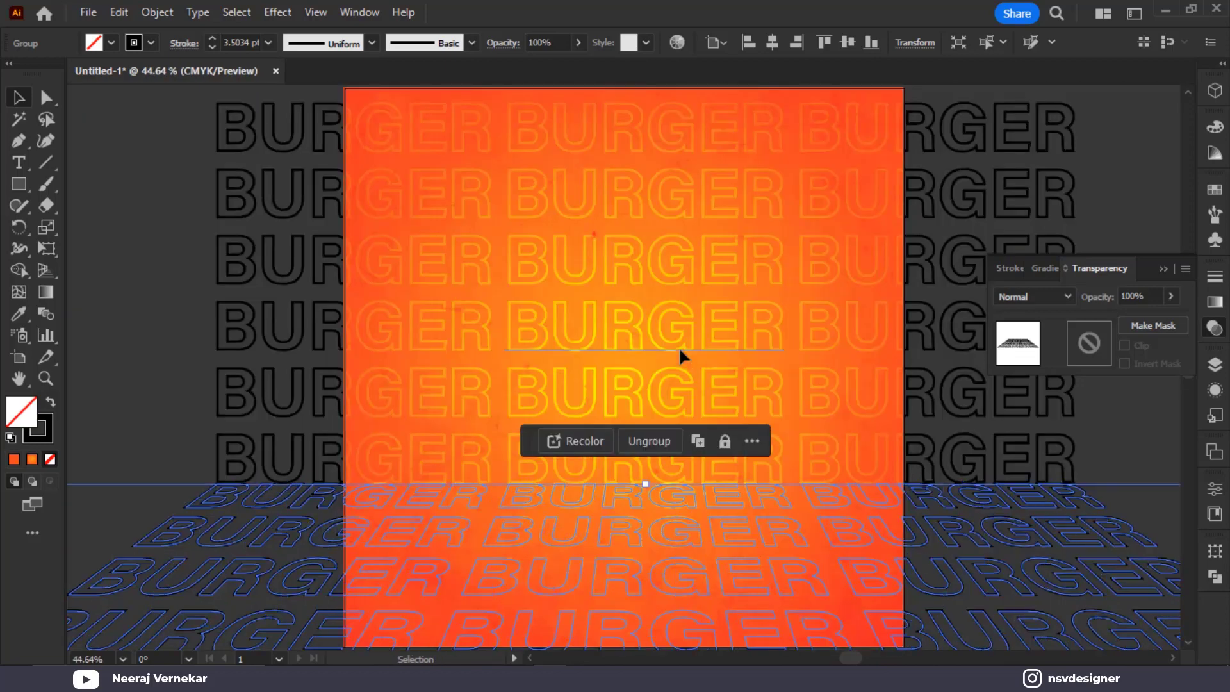
click(127, 338)
click(495, 538)
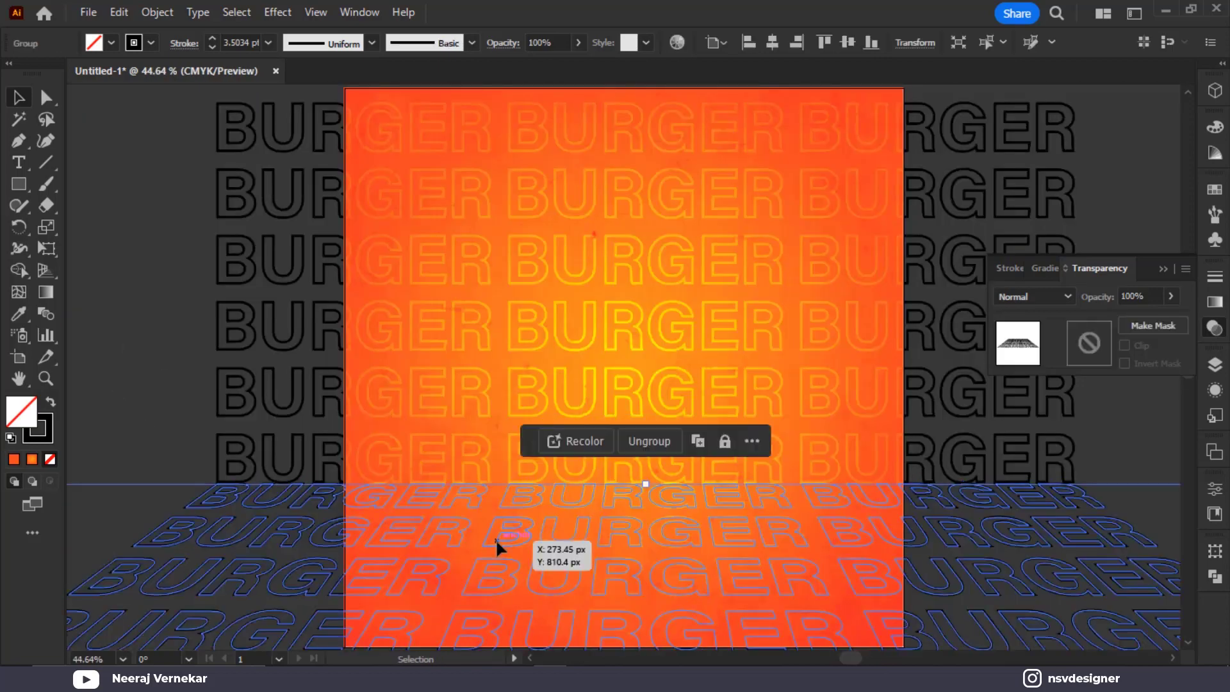
click(169, 380)
click(271, 539)
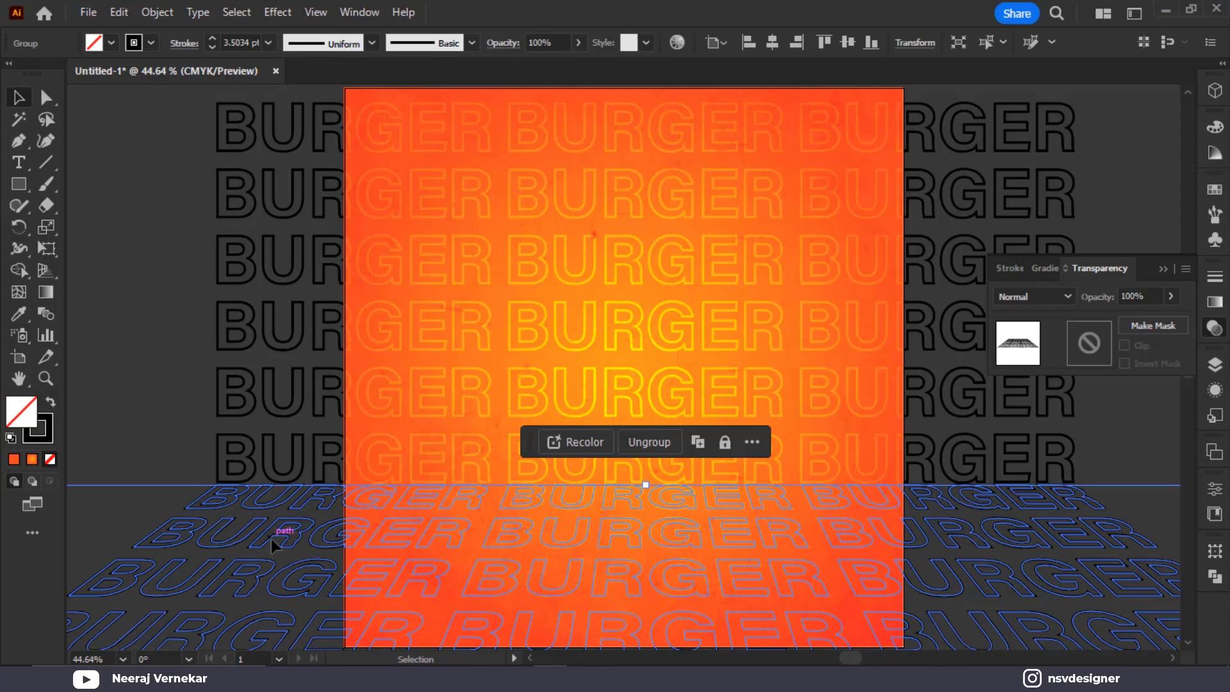
click(107, 393)
click(1162, 268)
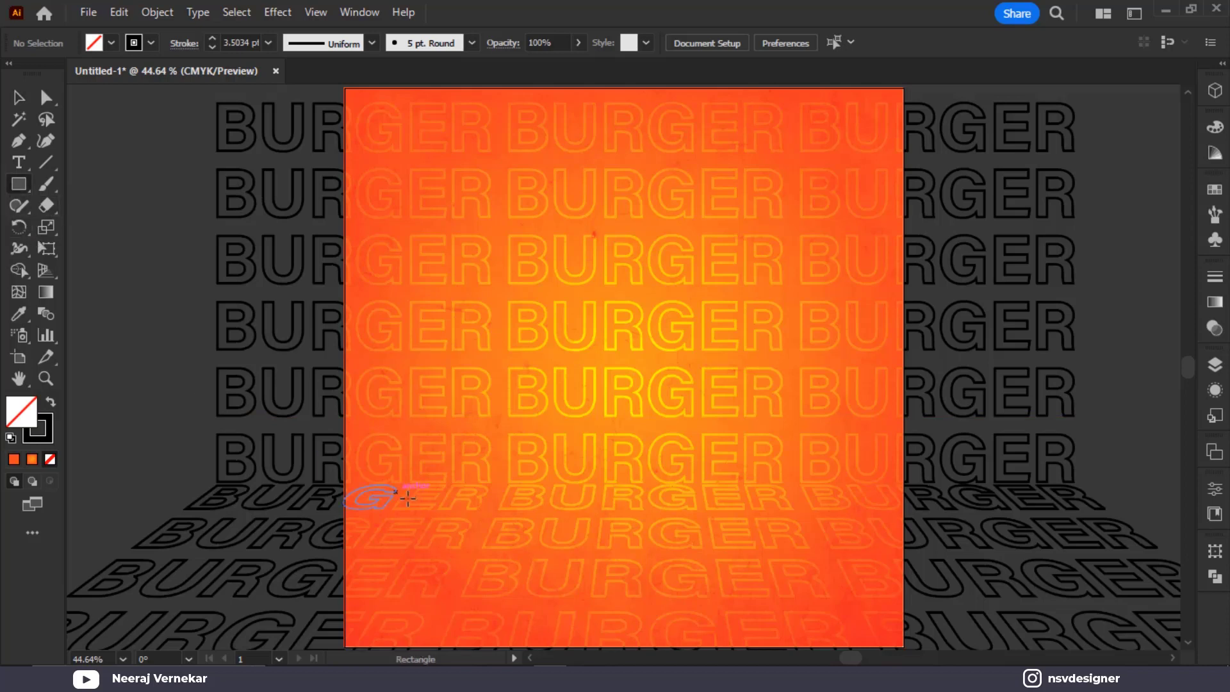
Draw a thin band across the floor line with a white-to-black gradient at -90°
drag(343, 482, 902, 441)
key(shift+x)
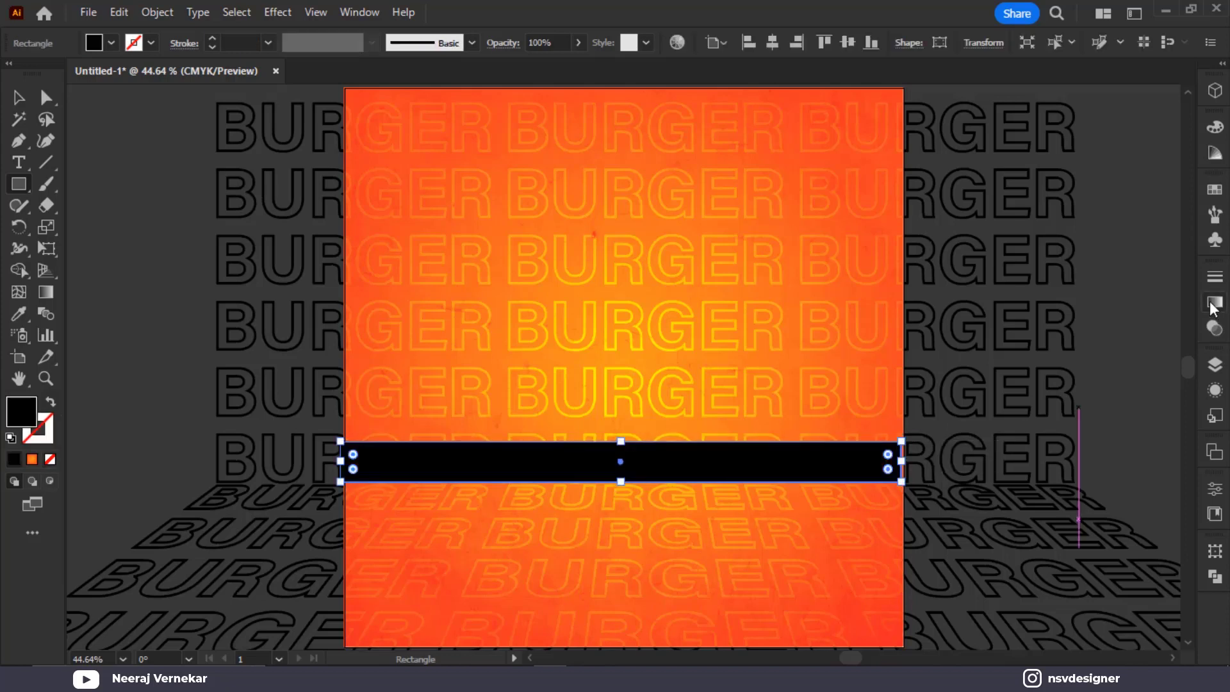
click(1216, 301)
click(1027, 301)
click(961, 336)
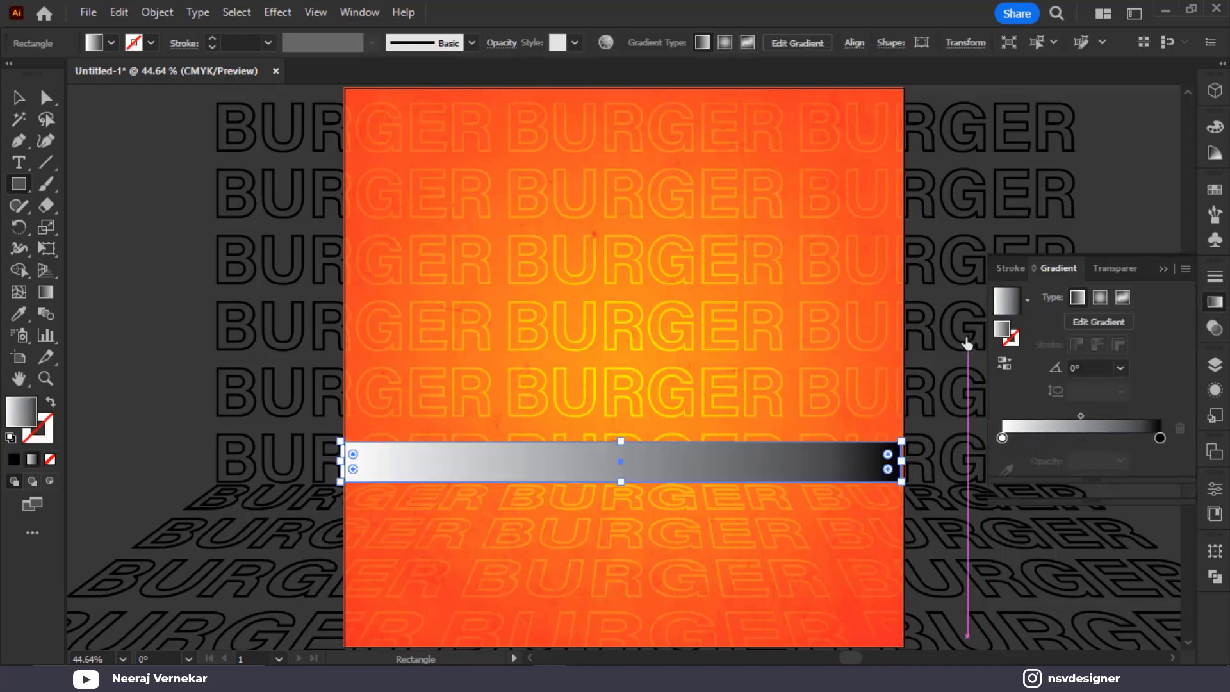
click(1120, 369)
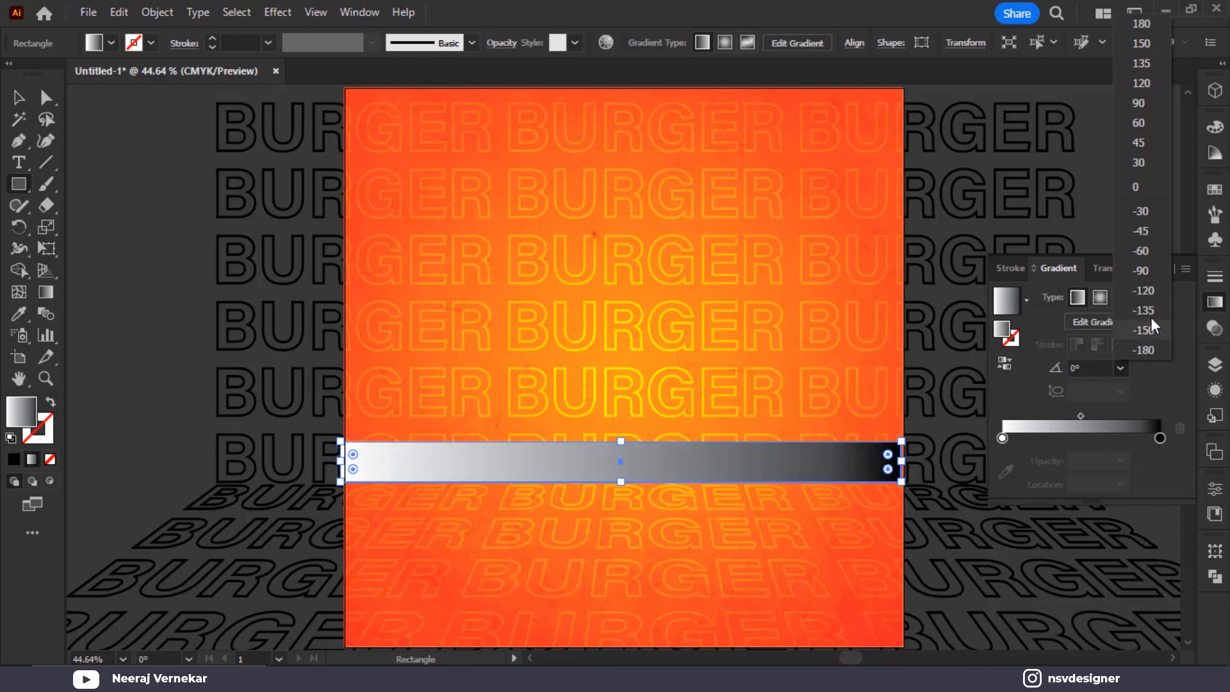
click(1150, 274)
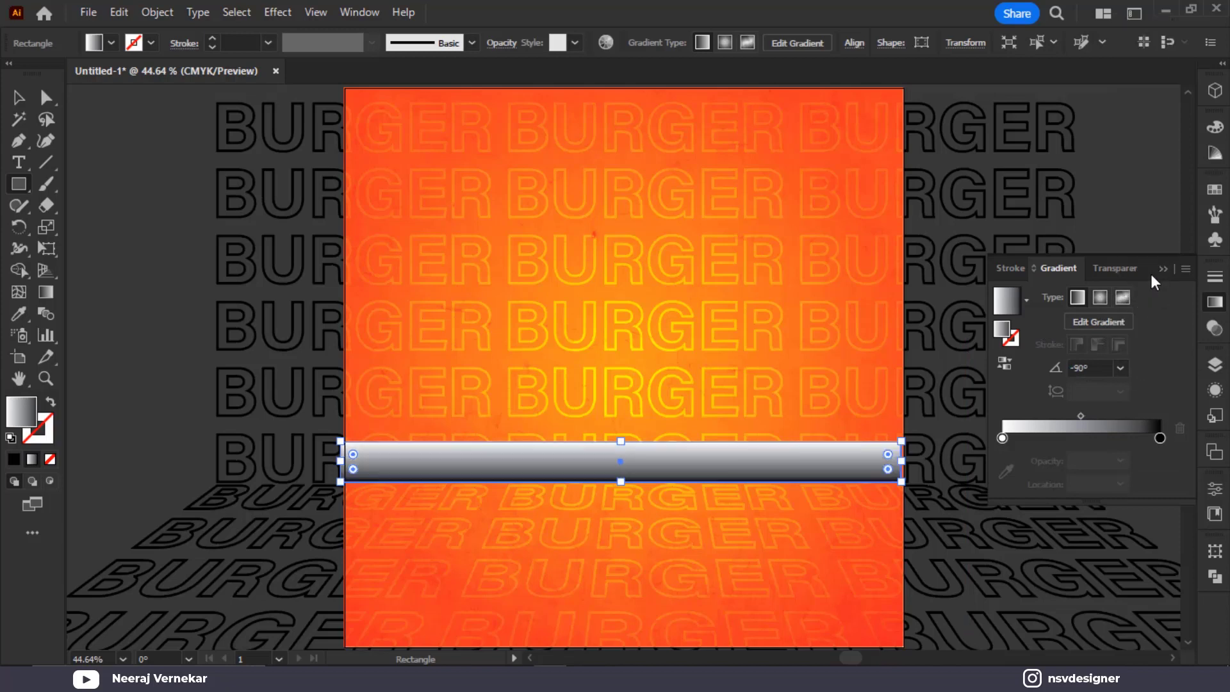
Set the band's blend mode to Multiply and lower its opacity to 54%
click(1109, 267)
click(1025, 296)
click(1041, 359)
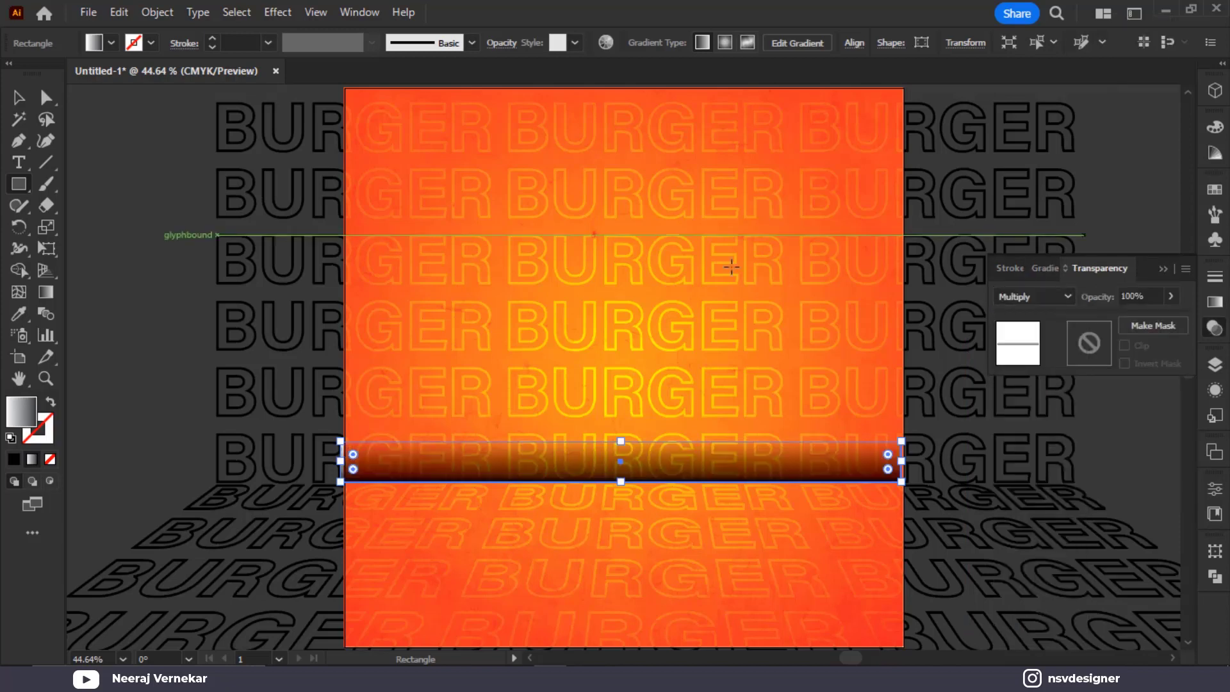
click(19, 97)
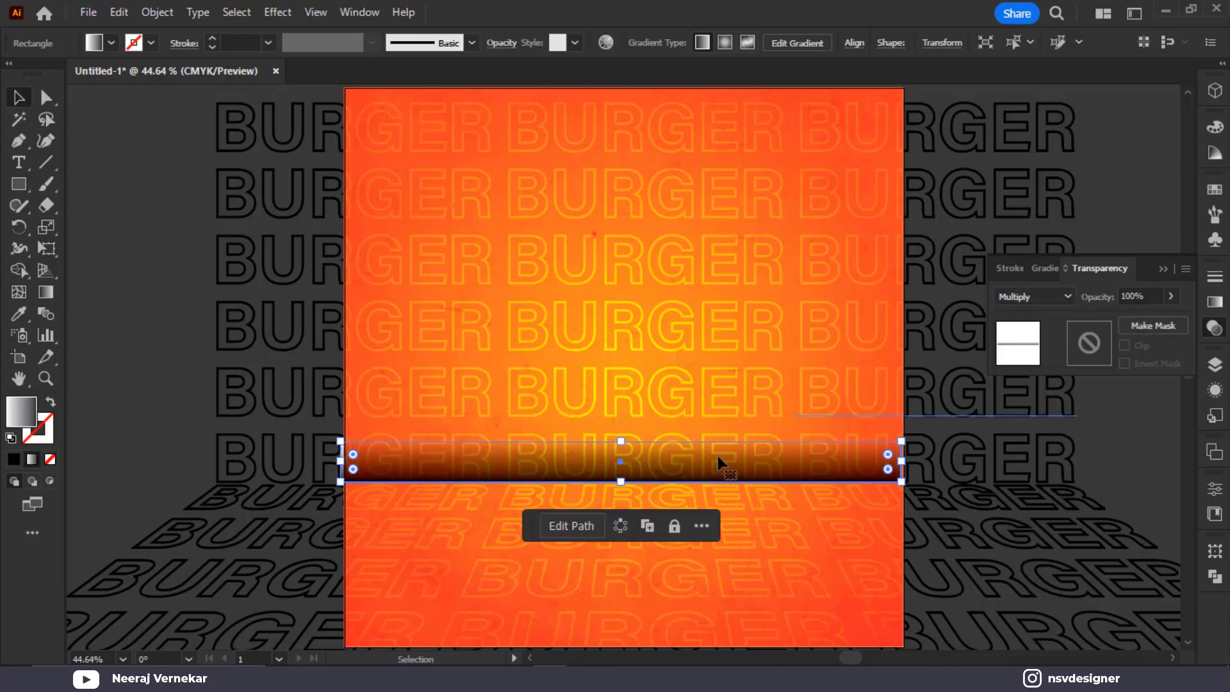
click(1137, 317)
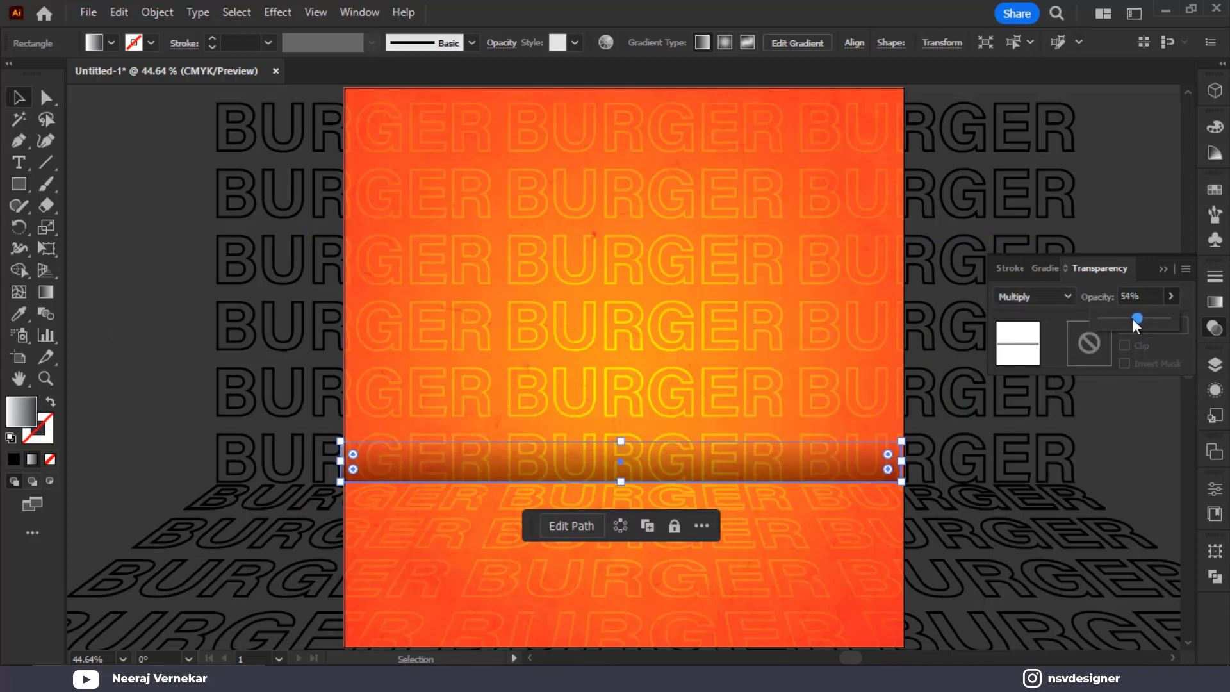
Check the shadow band's selection and close the transparency settings
click(90, 286)
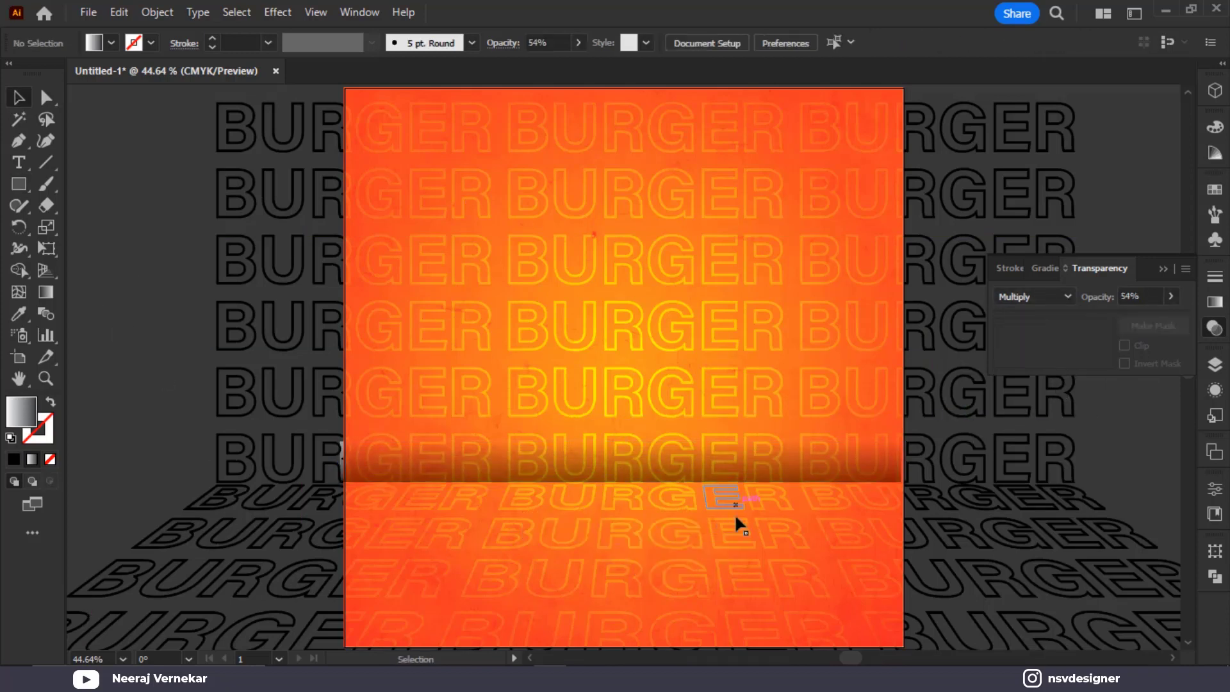
click(795, 480)
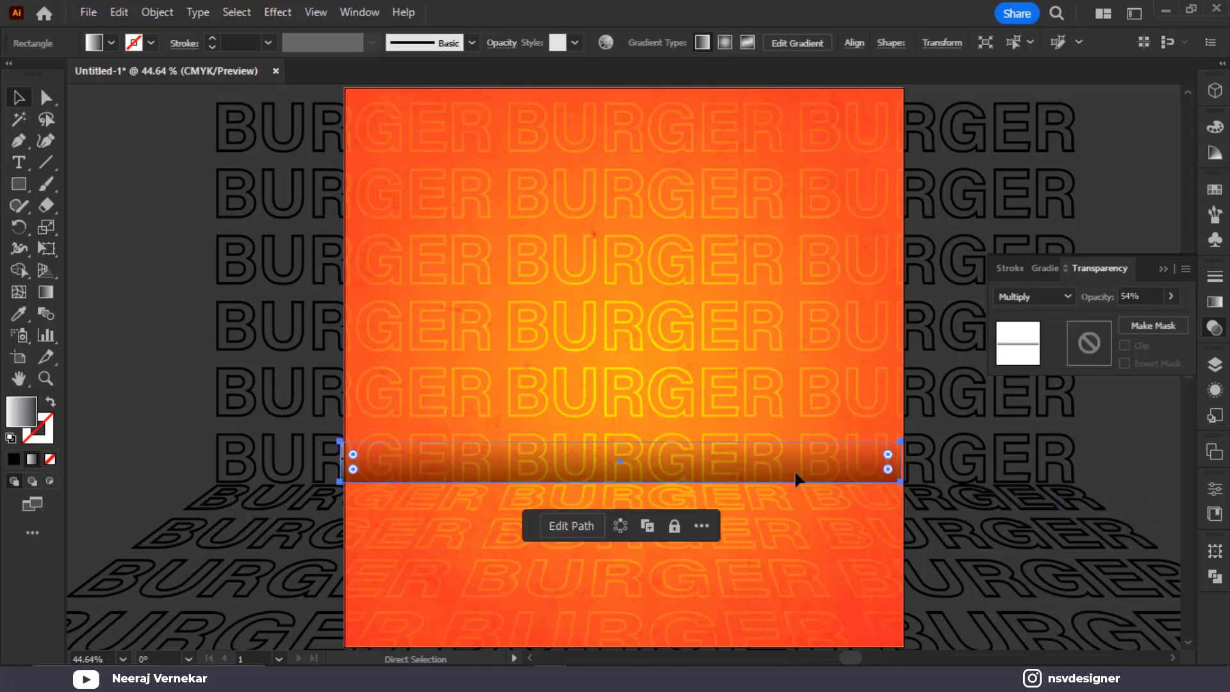
key(v)
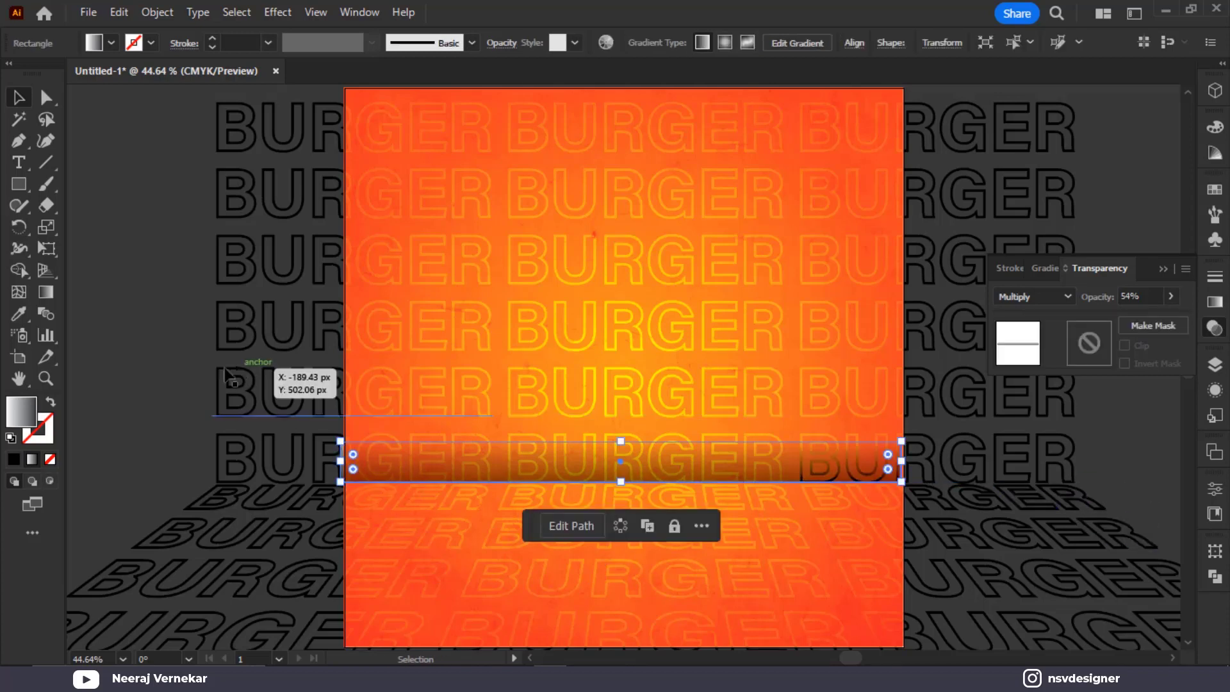
click(193, 360)
click(843, 466)
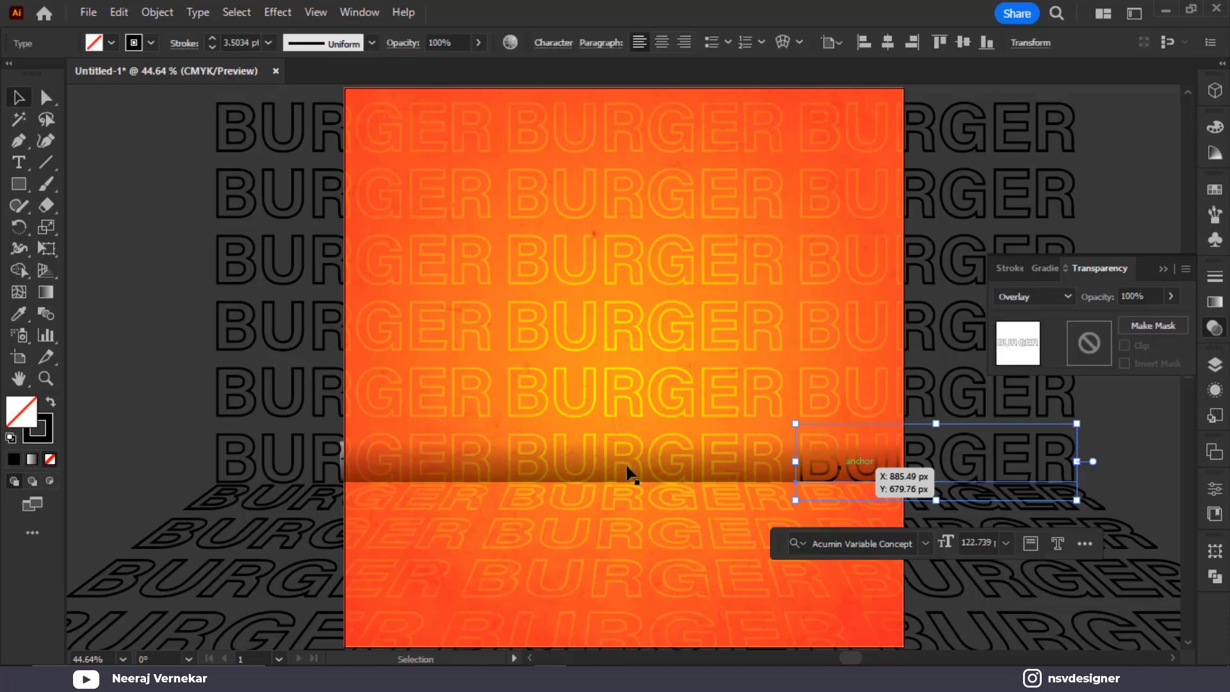
click(597, 452)
click(1162, 459)
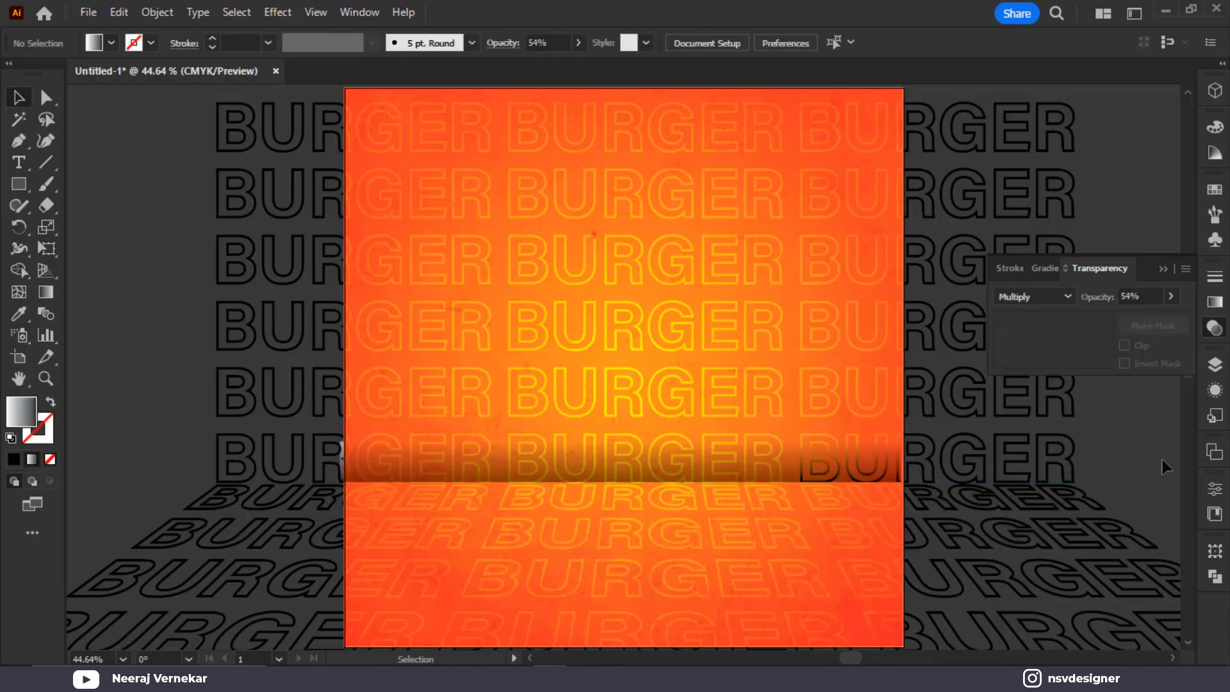
key(a)
key(v)
click(382, 457)
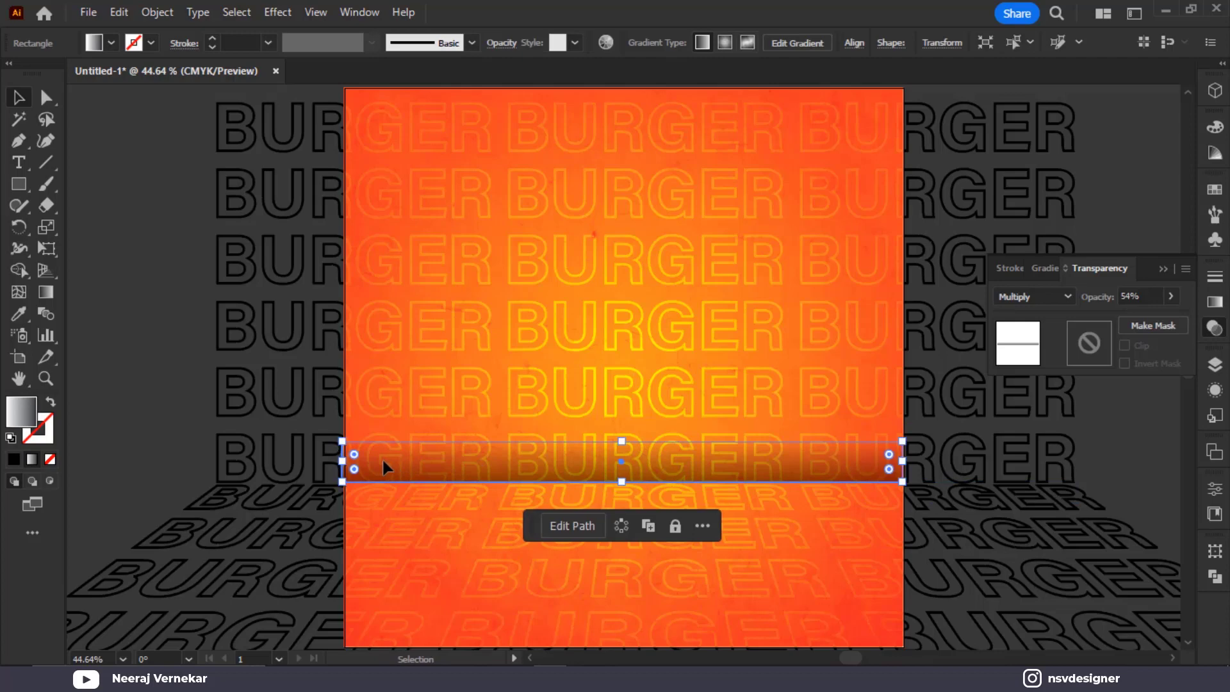
click(164, 392)
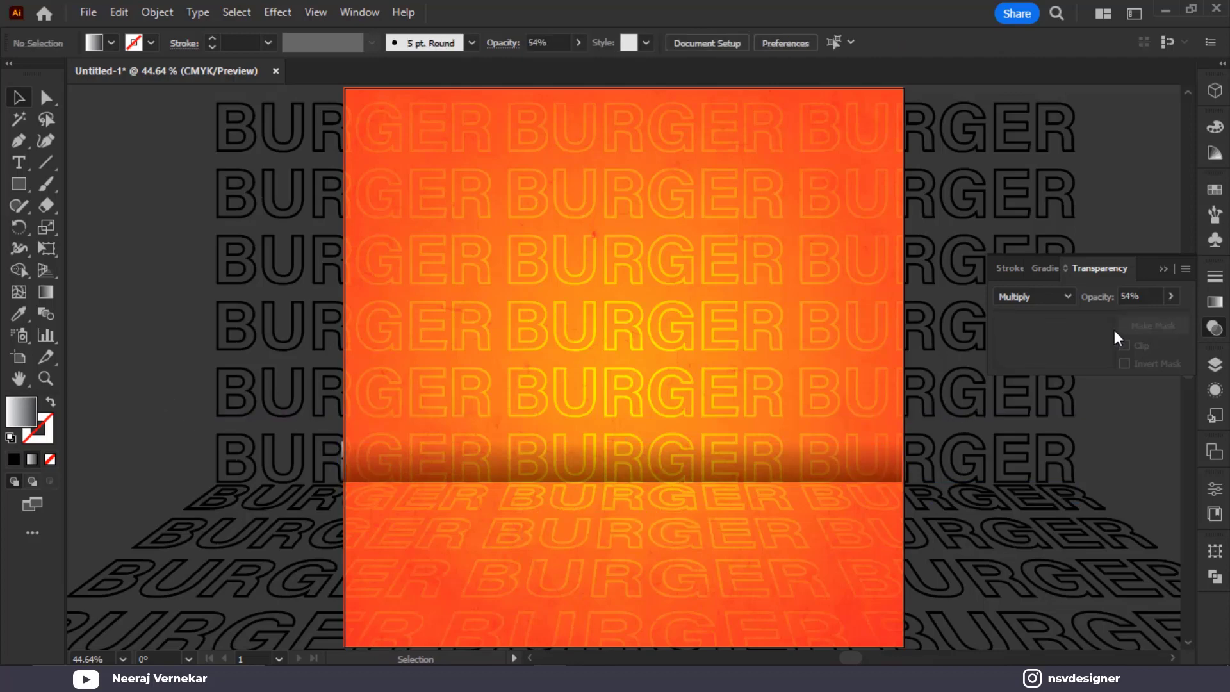
click(1165, 270)
Squash the perspective BURGER floor text vertically to make it shallower
scroll(1137, 284, down, 1)
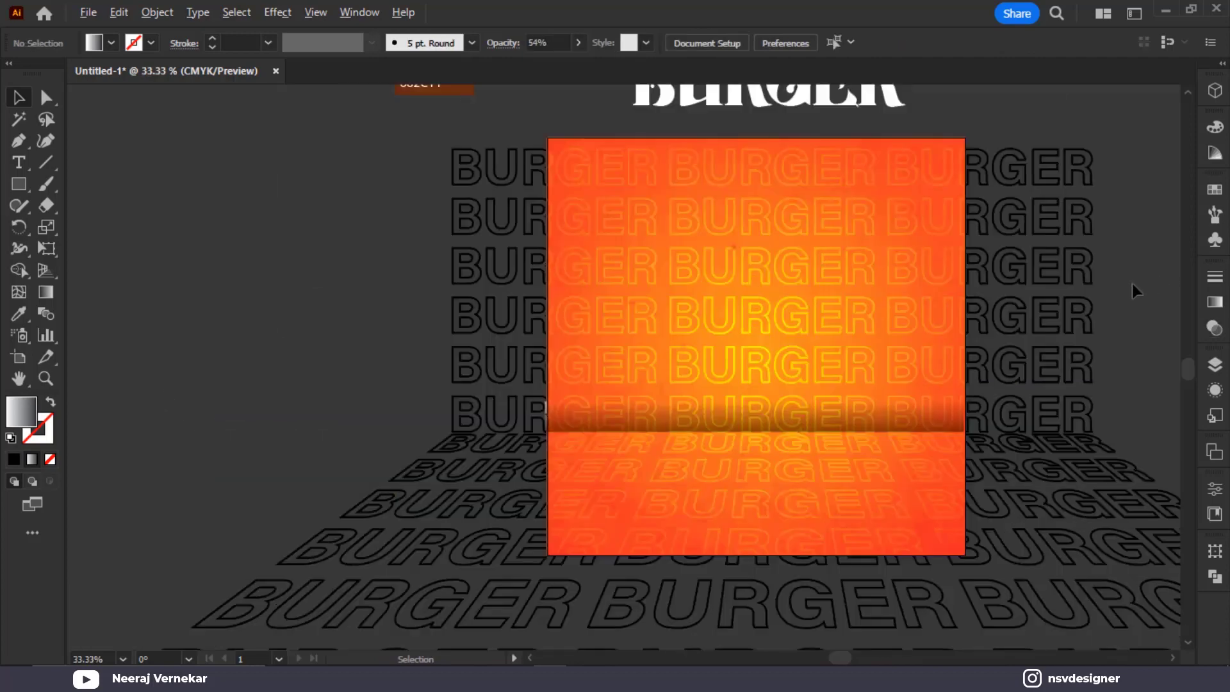
scroll(889, 533, down, 1)
click(890, 535)
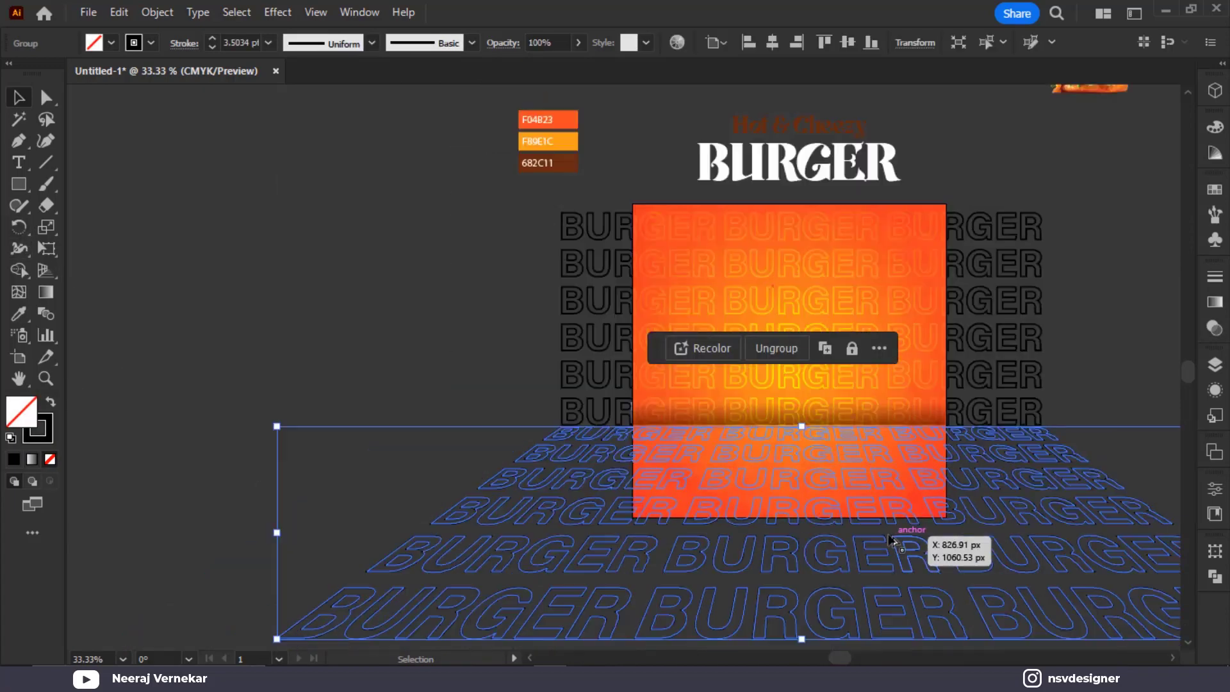
scroll(893, 537, down, 1)
drag(830, 605, 847, 540)
click(897, 598)
scroll(883, 560, up, 3)
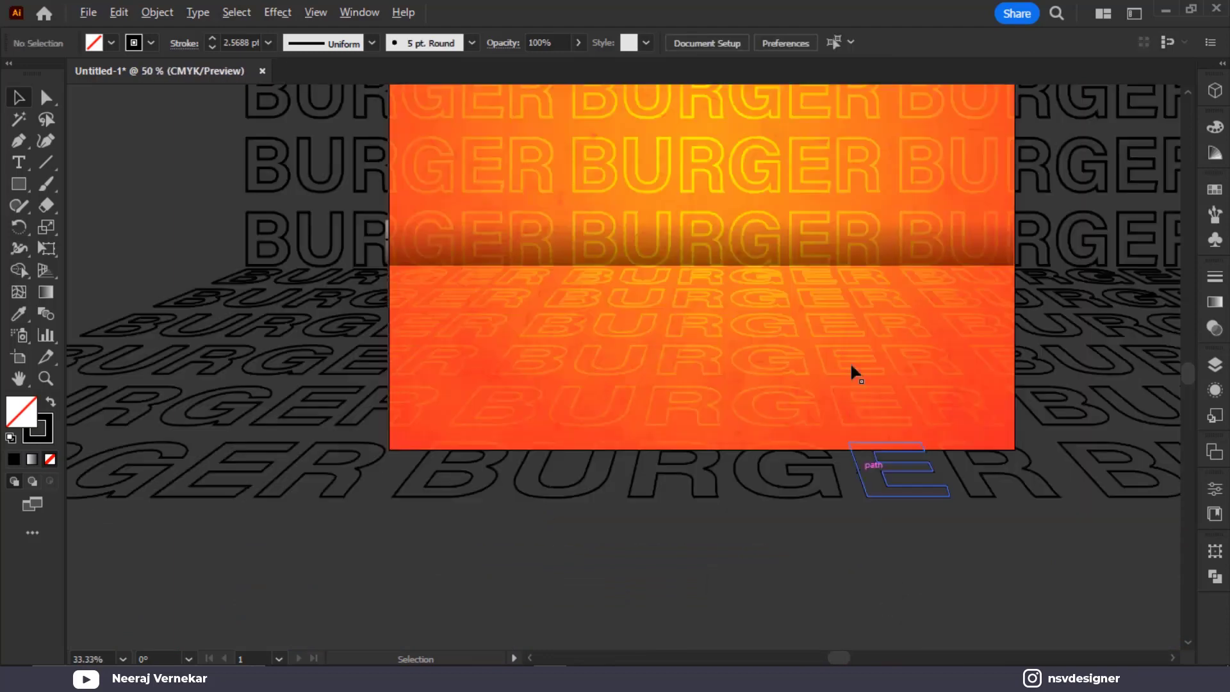
key(ctrl+0)
Shift the shadow band's gradient stops lower with the Gradient tool
click(814, 462)
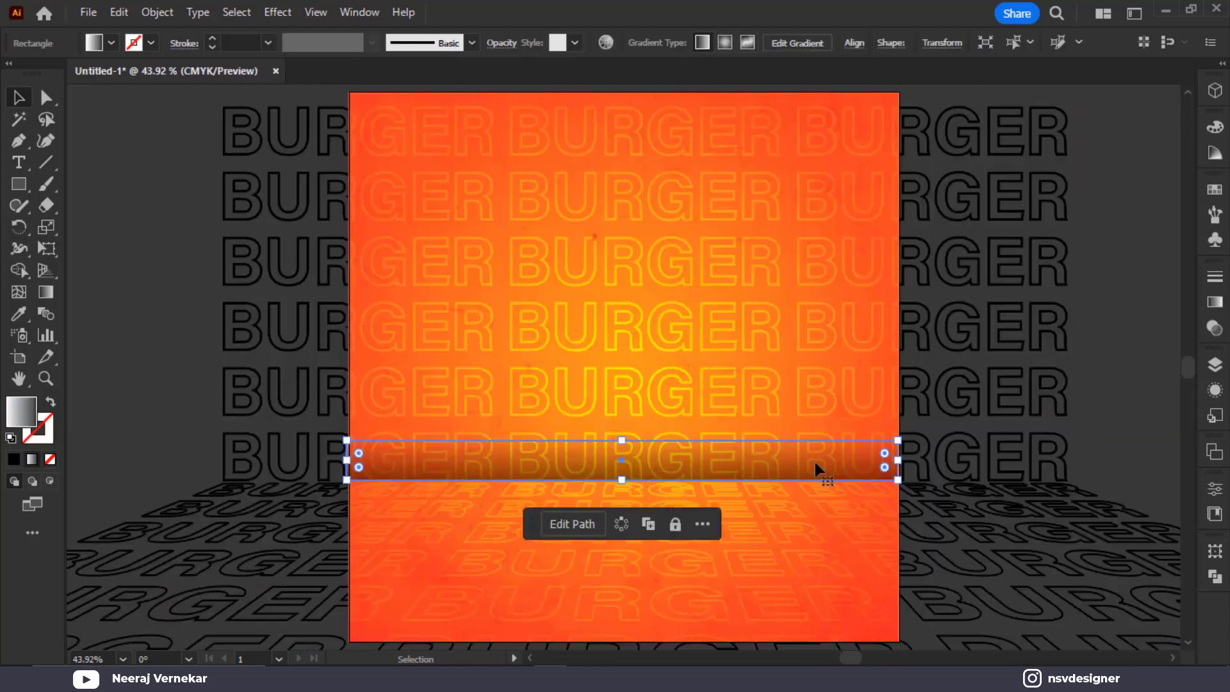
key(g)
scroll(623, 452, up, 3)
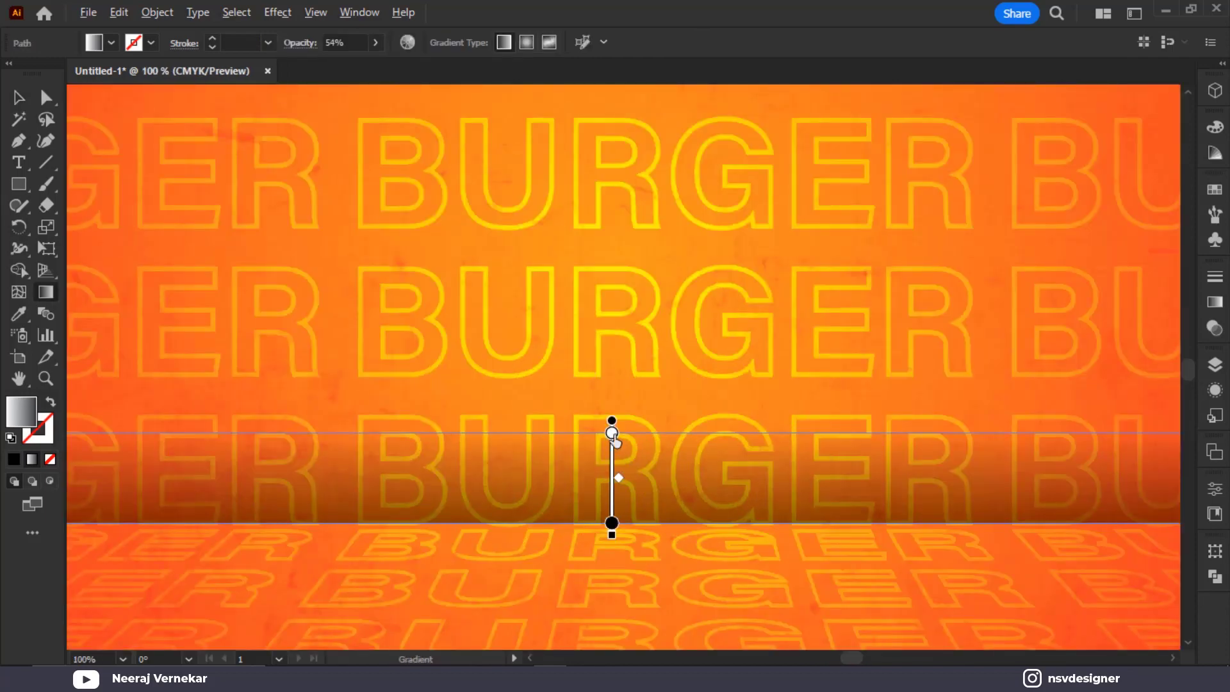
click(612, 434)
drag(612, 434, 611, 471)
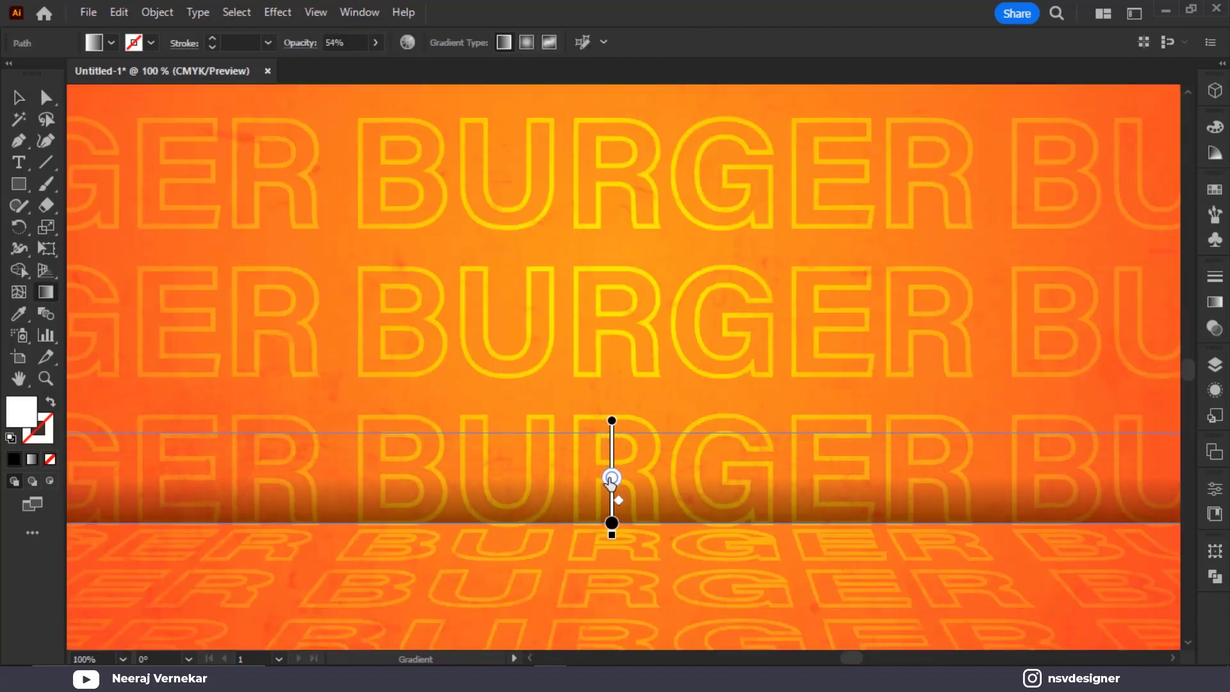
click(612, 428)
drag(612, 421, 612, 431)
click(17, 100)
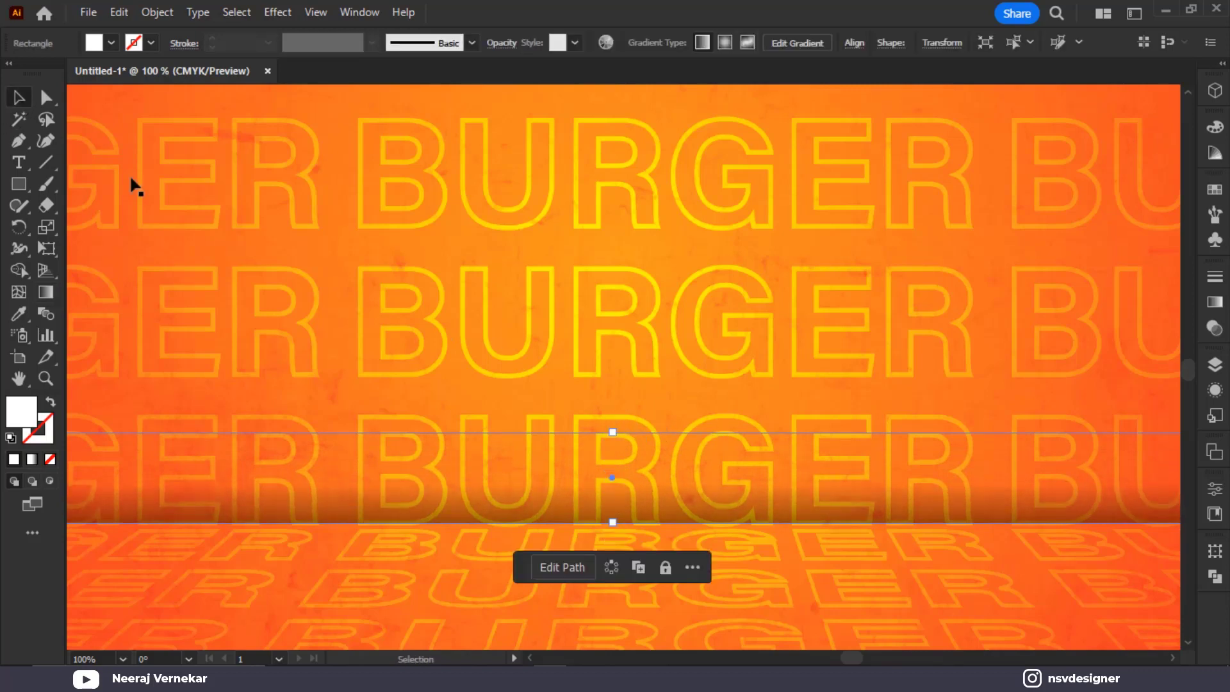
key(ctrl+minus)
key(ctrl+minus)
Check the selections of the perspective floor group and an upright BURGER row
click(1067, 309)
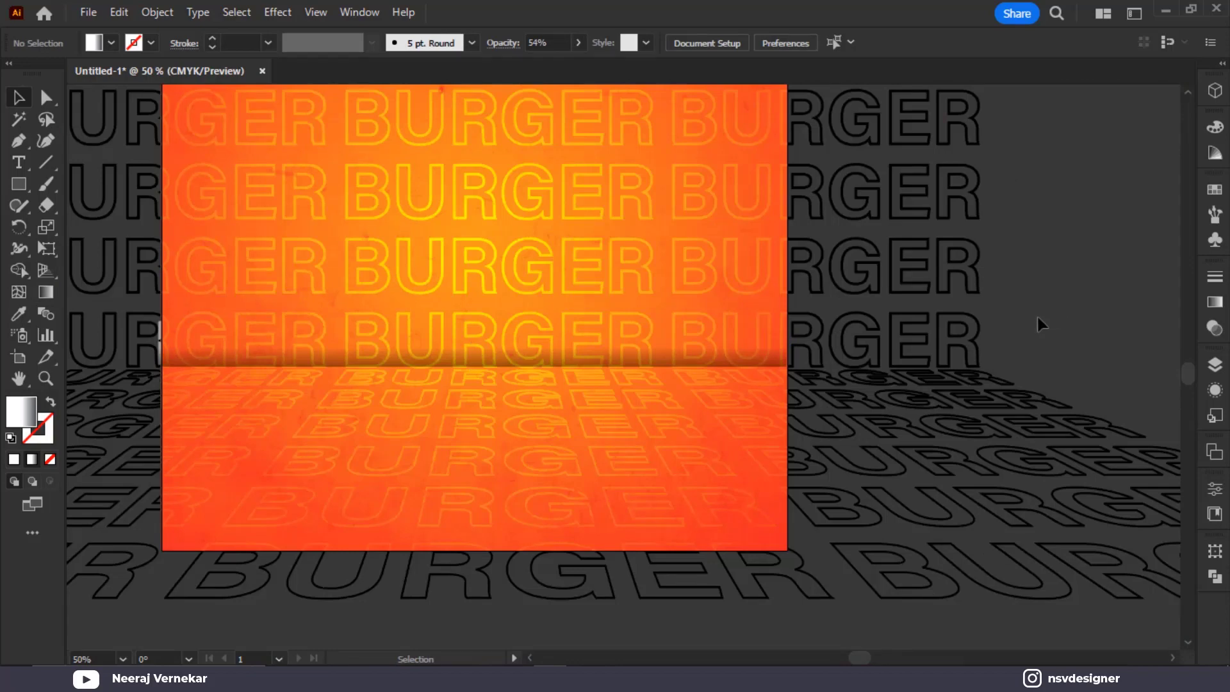
click(931, 424)
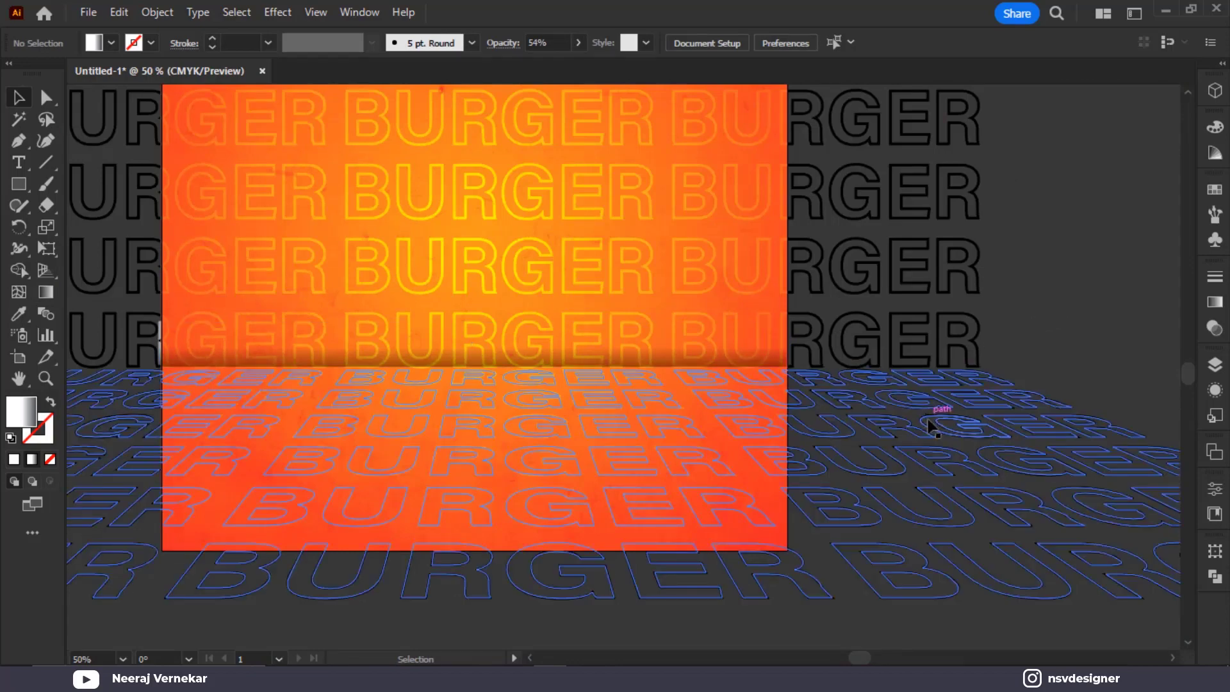
click(1094, 284)
click(650, 179)
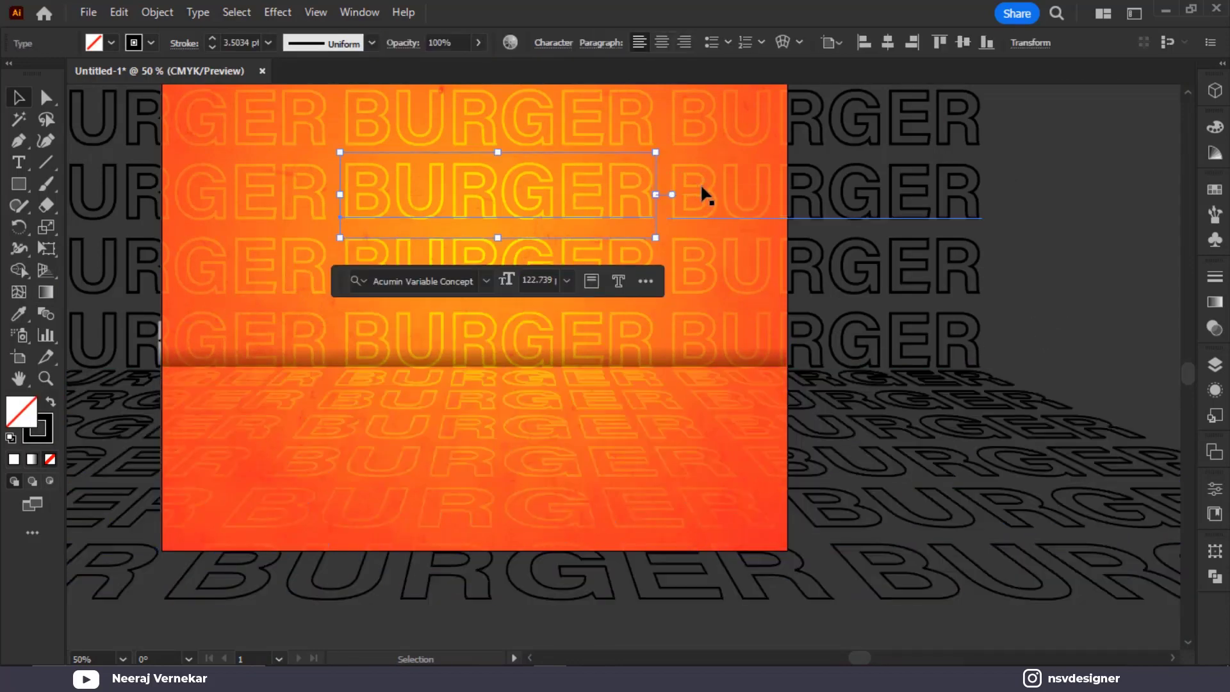
click(1085, 247)
scroll(1083, 253, down, 1)
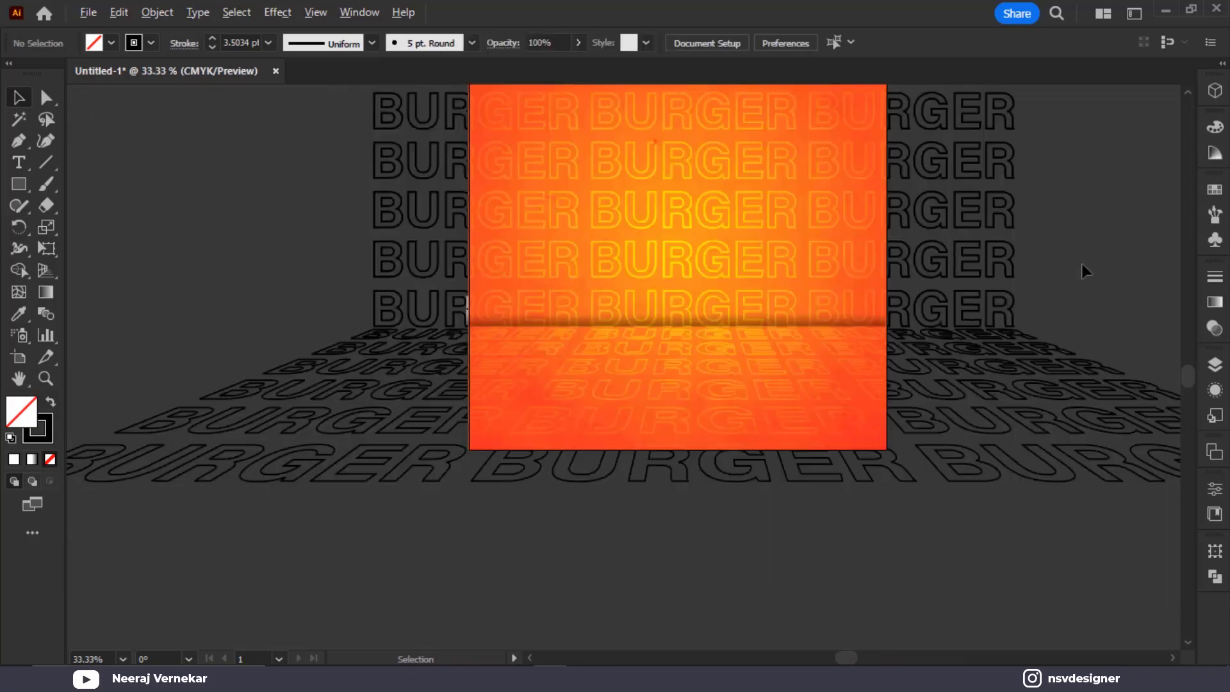
scroll(1084, 271, down, 1)
Marquee-select the six upright BURGER rows and group them with Ctrl+G
drag(609, 129, 528, 101)
drag(1086, 294, 939, 286)
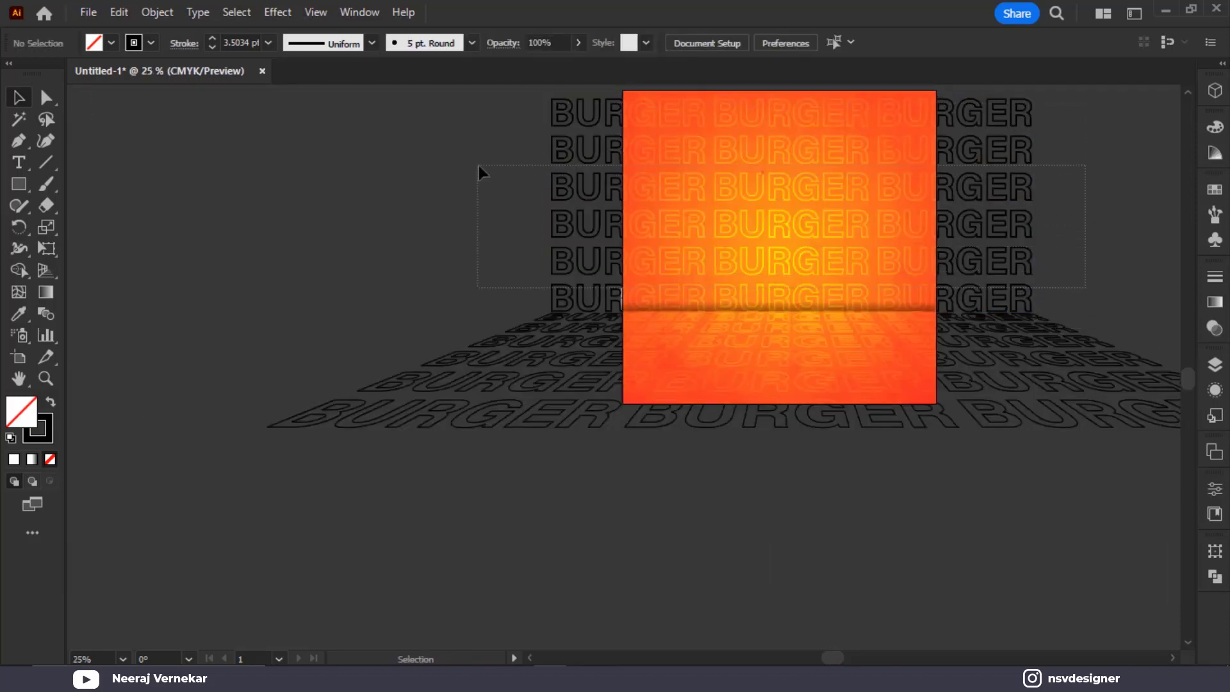
drag(466, 123, 470, 103)
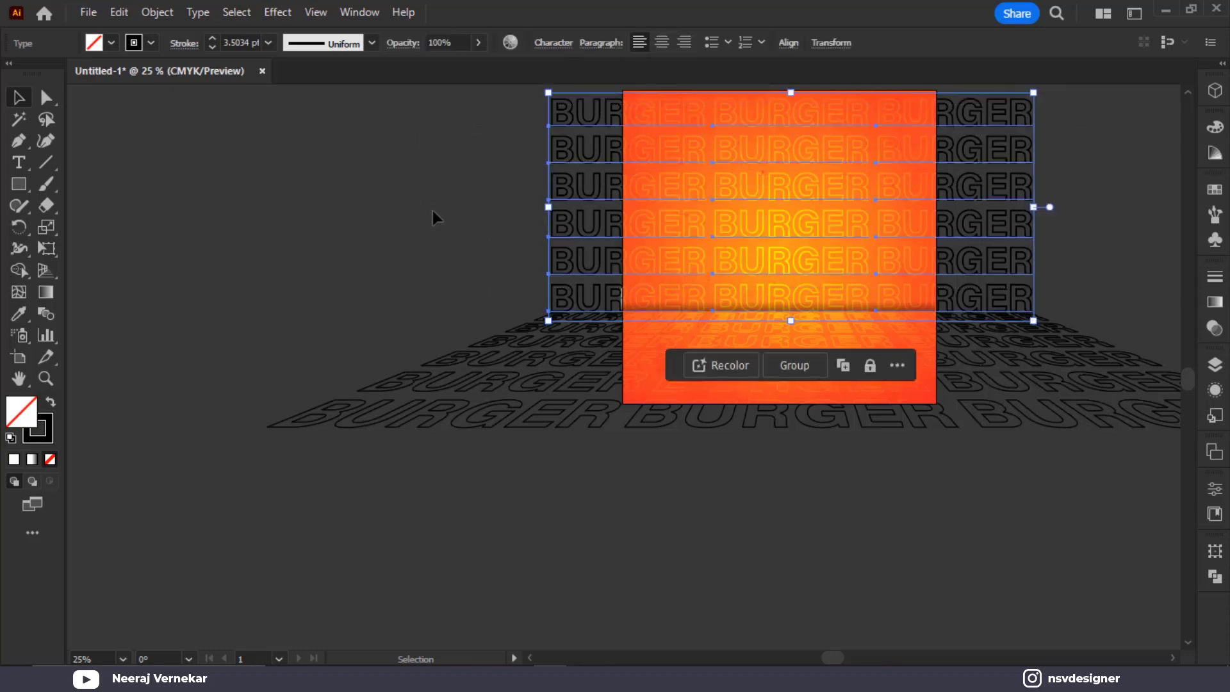
key(ctrl+g)
scroll(674, 314, up, 2)
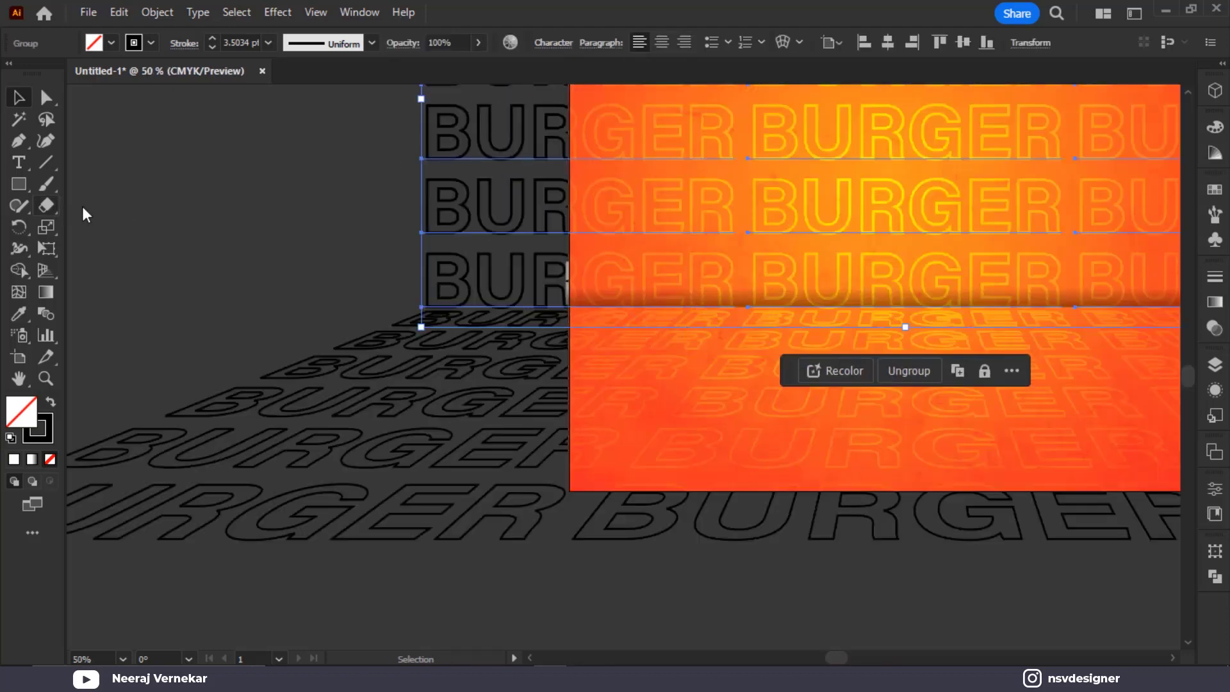
click(221, 231)
click(824, 210)
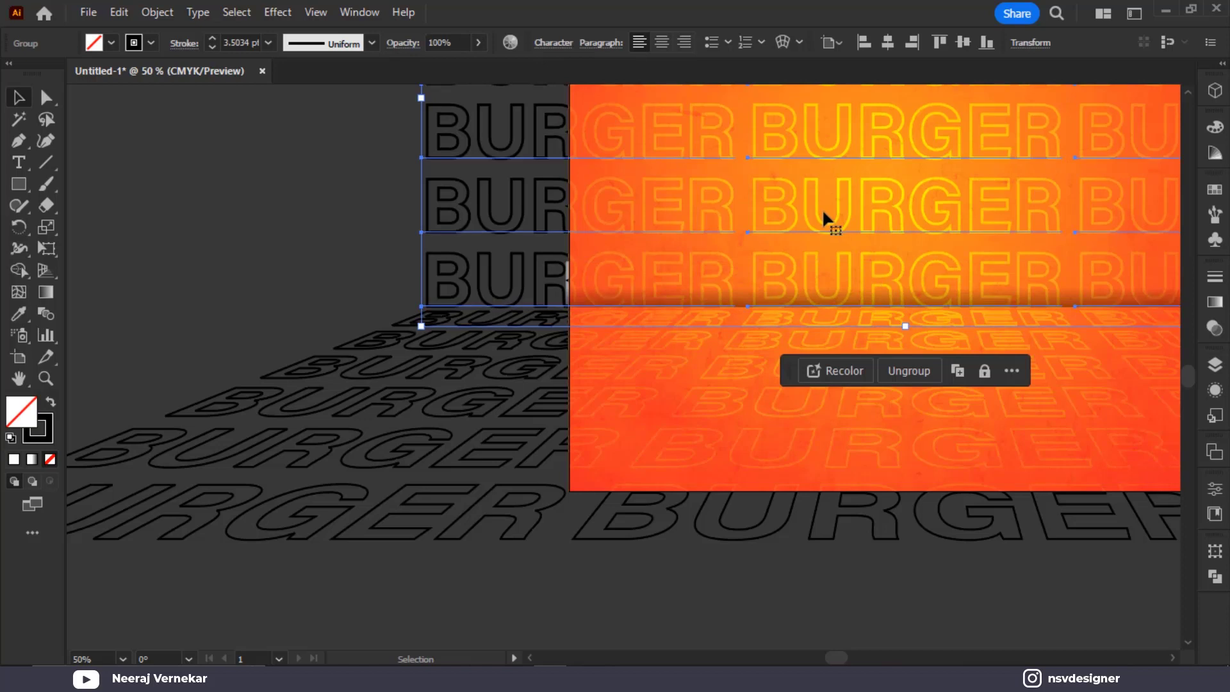
click(206, 196)
key(ctrl+0)
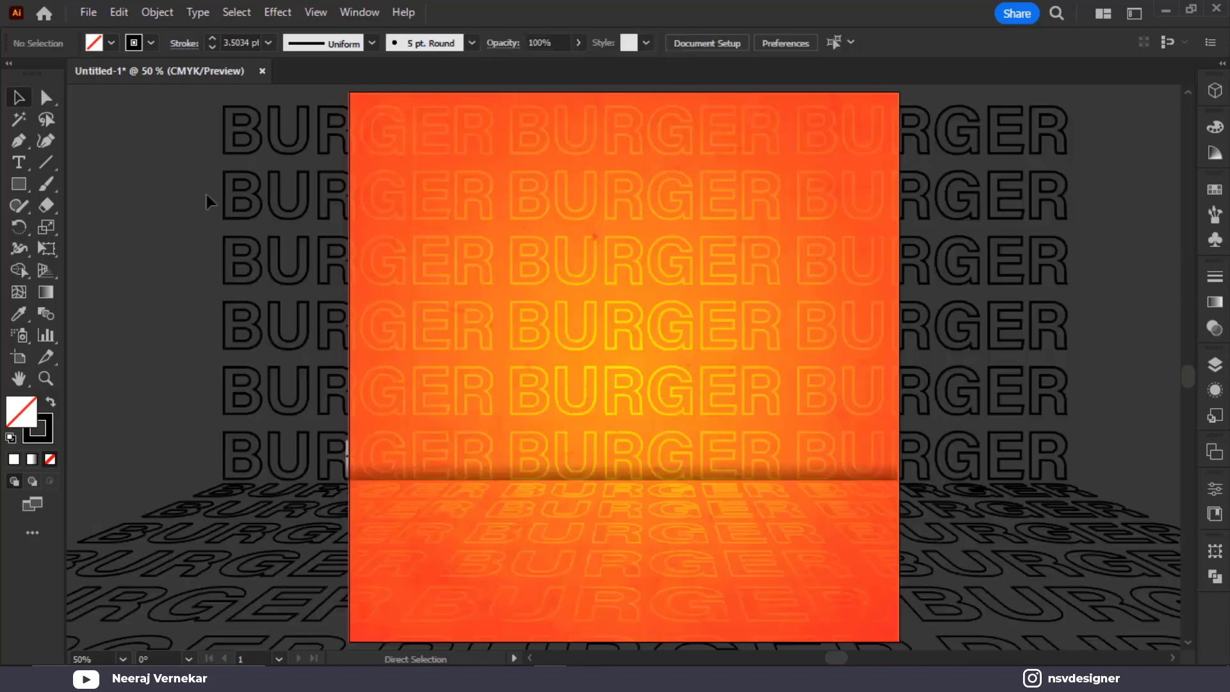
Create a black-filled 1000 × 1000 px rectangle centred on the artboard
click(23, 184)
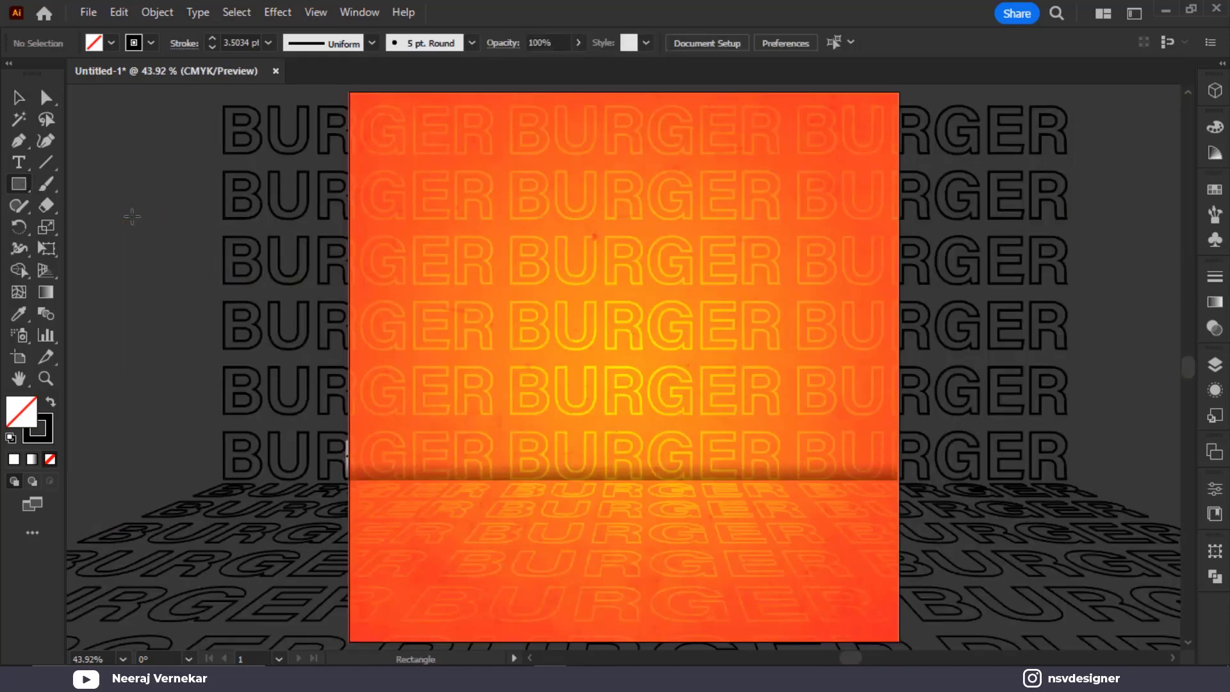
click(263, 270)
text(1)
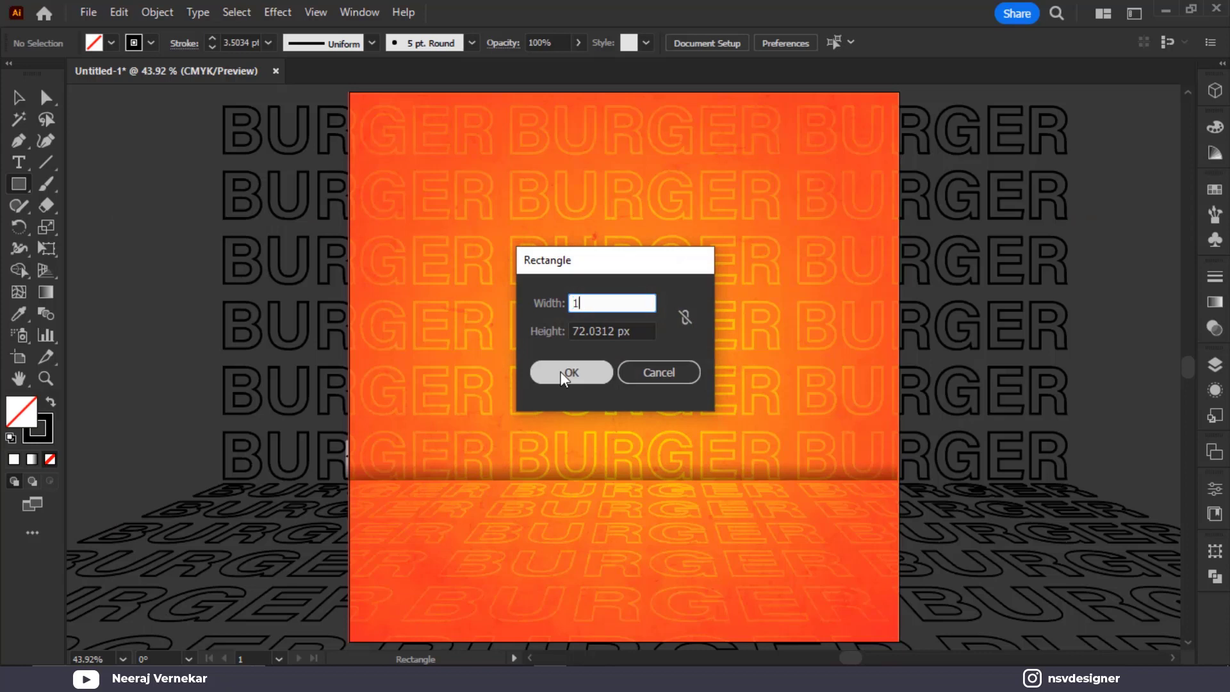
text(000)
key(Tab)
text(1)
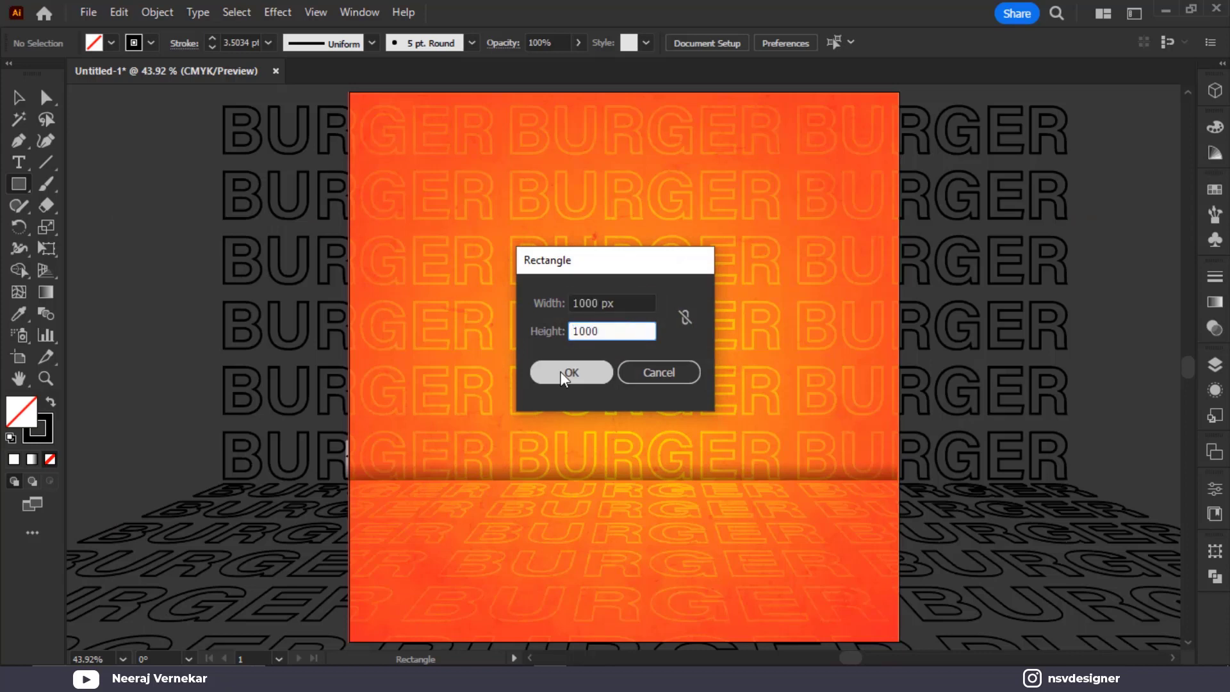
text(000)
click(568, 372)
key(shift+x)
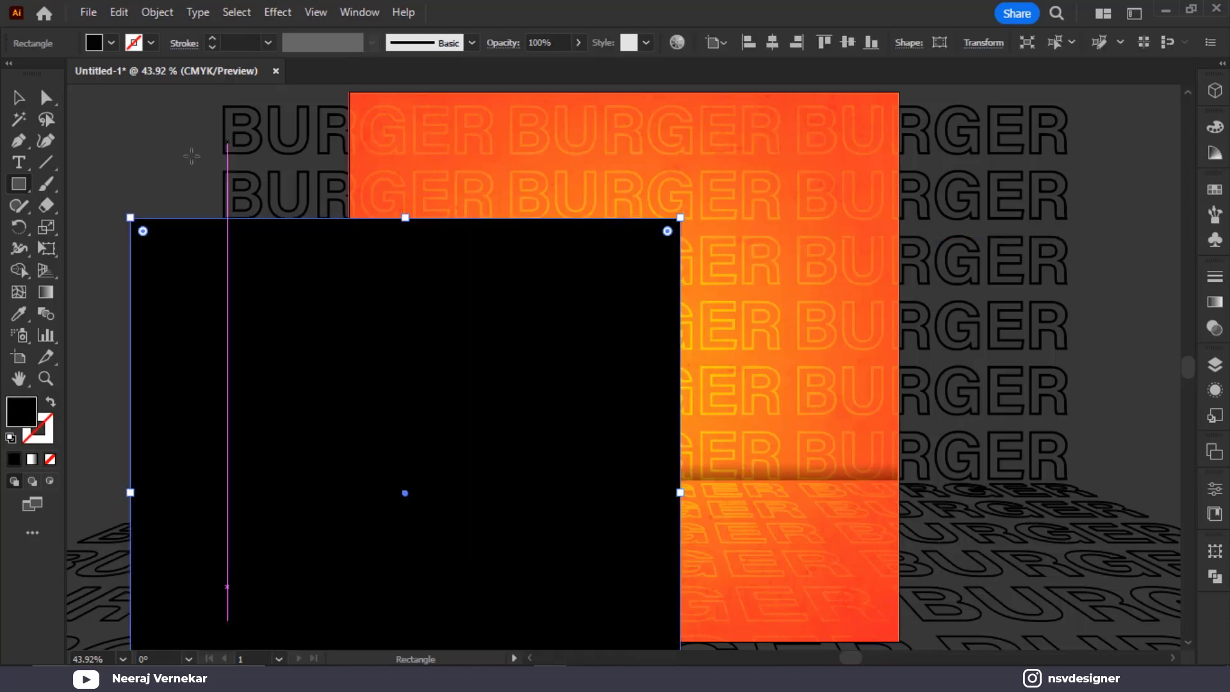
key(v)
click(780, 47)
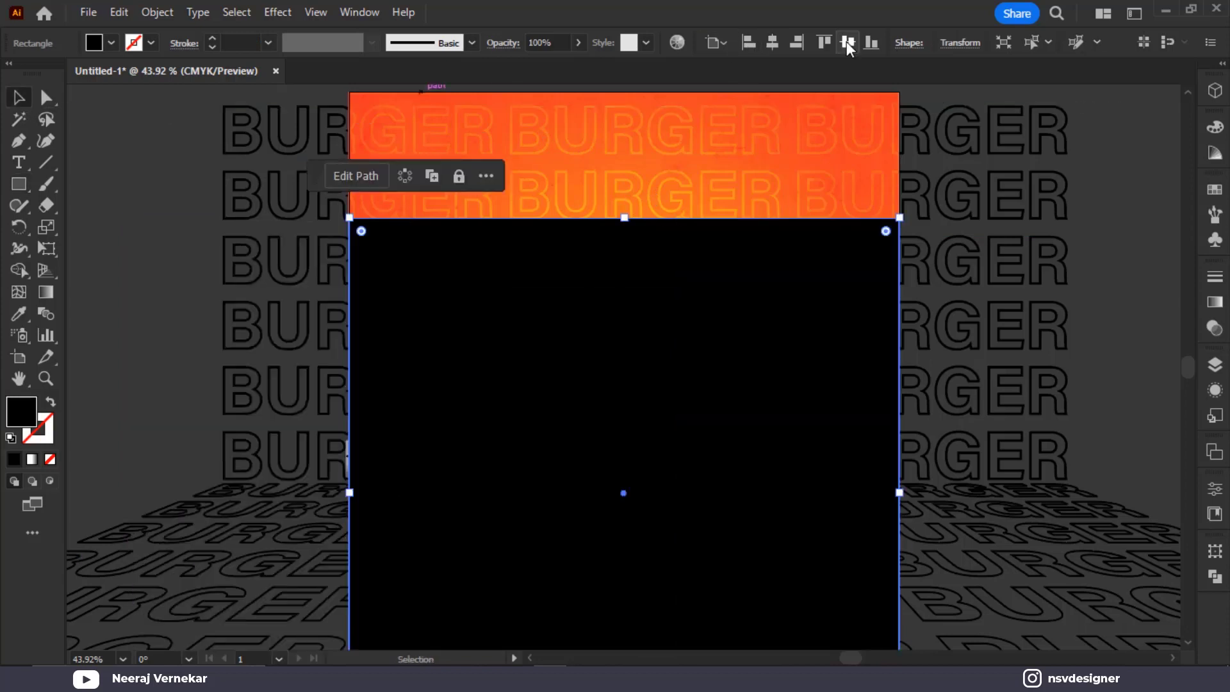
click(847, 43)
Select the BURGER artwork with the square and make a clipping mask
scroll(842, 117, down, 1)
drag(282, 135, 1109, 602)
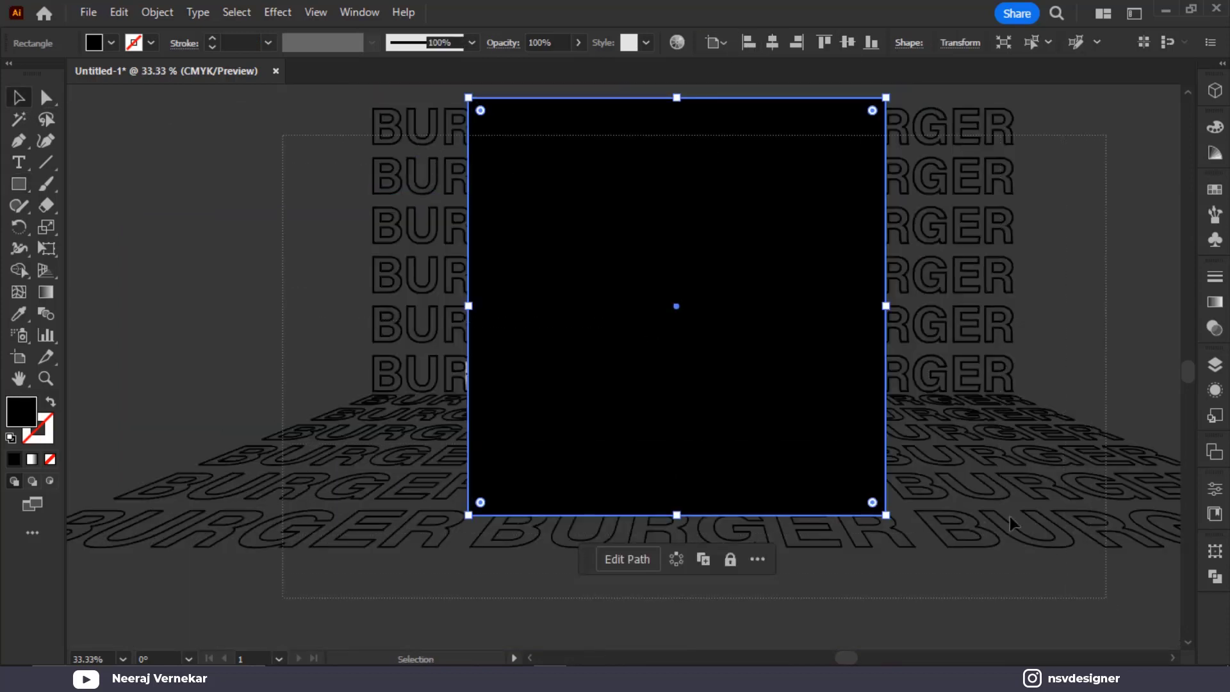
right_click(794, 257)
click(907, 531)
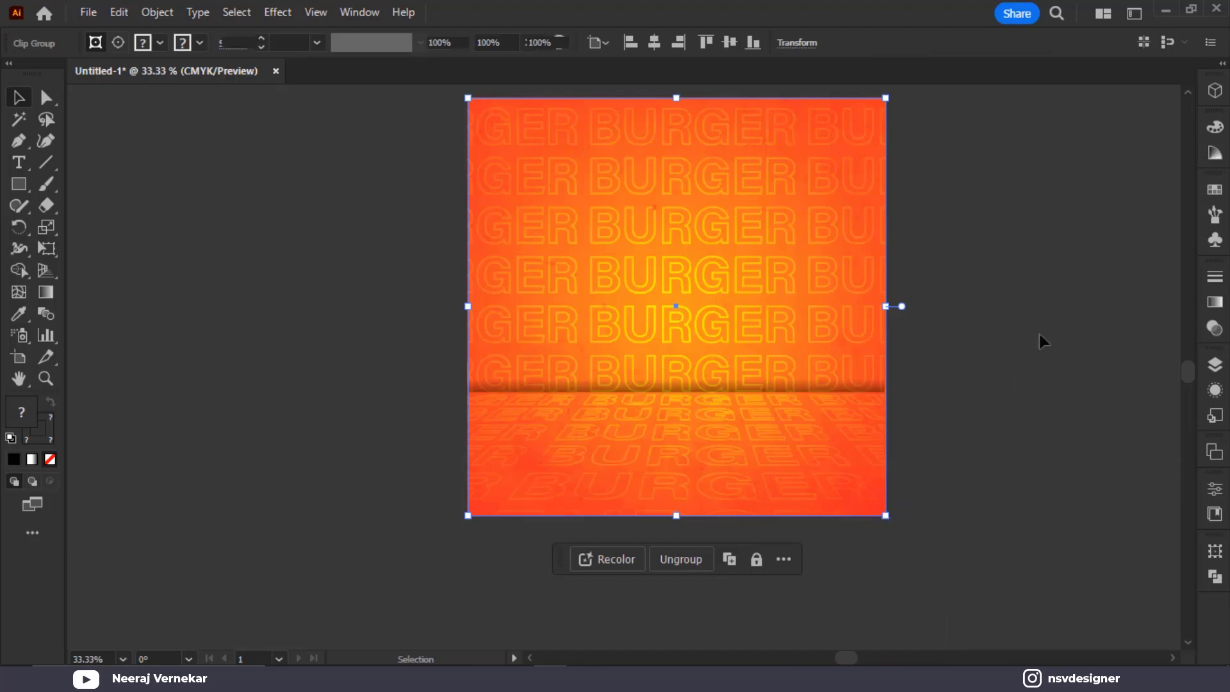
click(1039, 336)
key(ctrl+0)
scroll(1051, 336, down, 1)
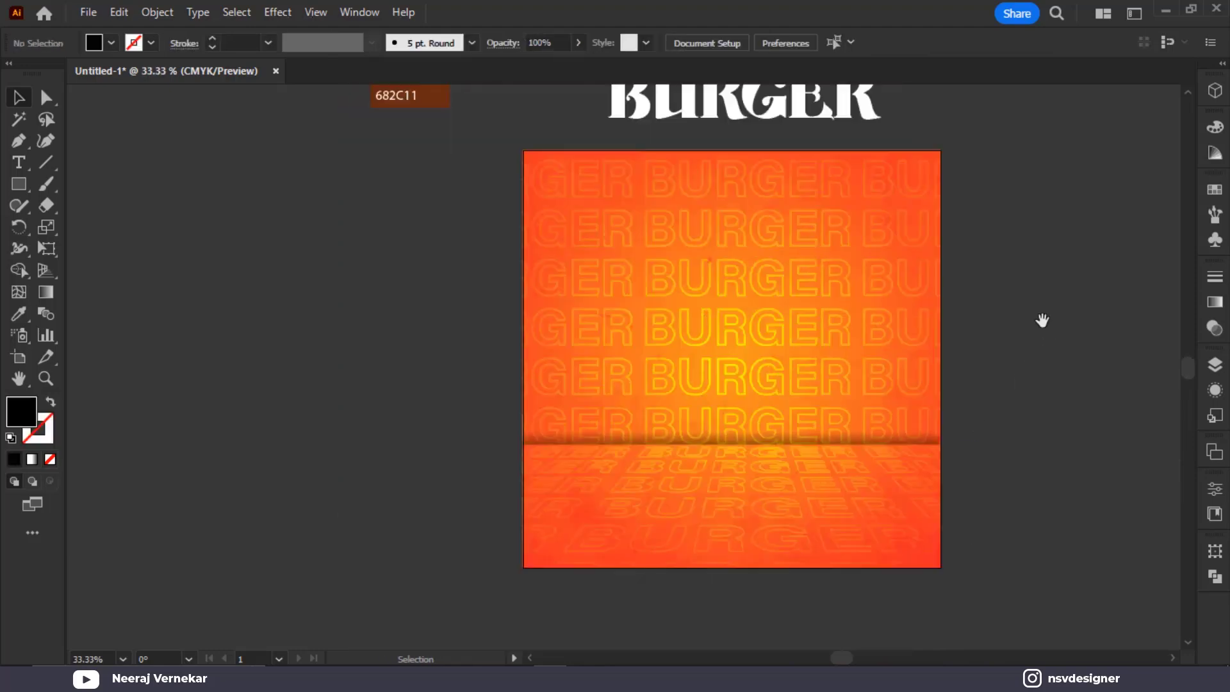
Move the burger photo onto the poster and bring it to the front
drag(1042, 320, 700, 314)
scroll(700, 313, down, 1)
drag(627, 261, 766, 314)
drag(848, 115, 548, 461)
right_click(572, 472)
mouse_move(641, 360)
click(841, 362)
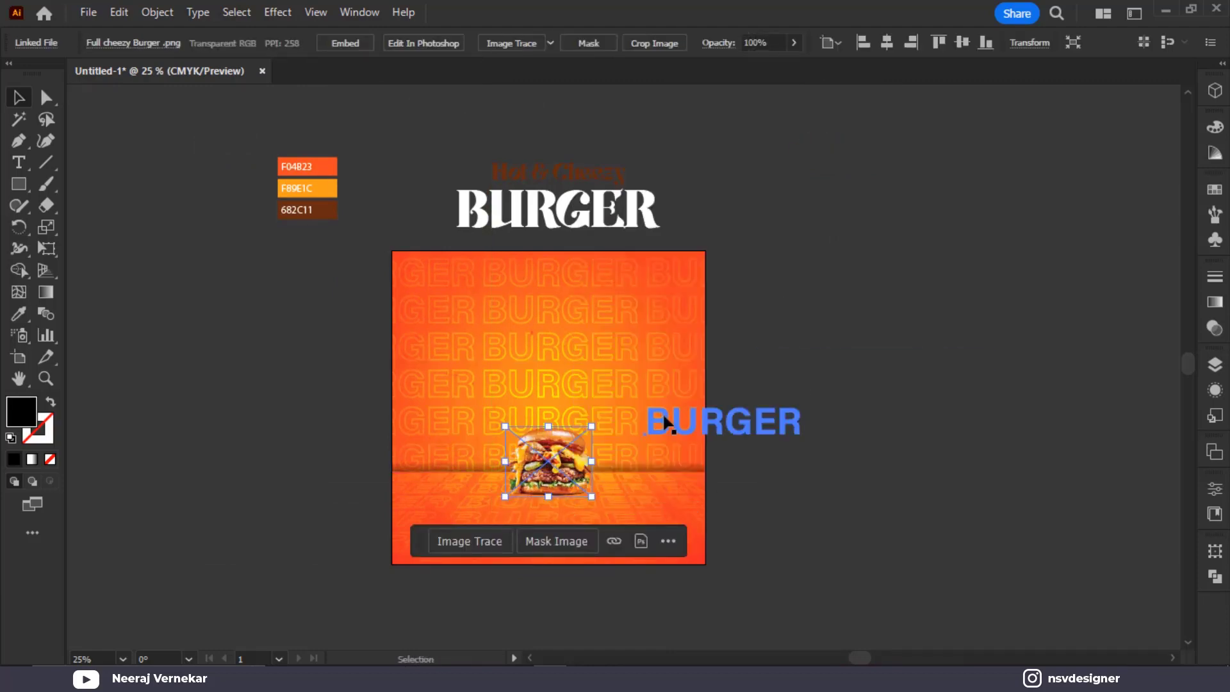
Enlarge and centre the burger photo, then draw a black circle left of the poster
scroll(662, 412, up, 2)
drag(521, 449, 669, 340)
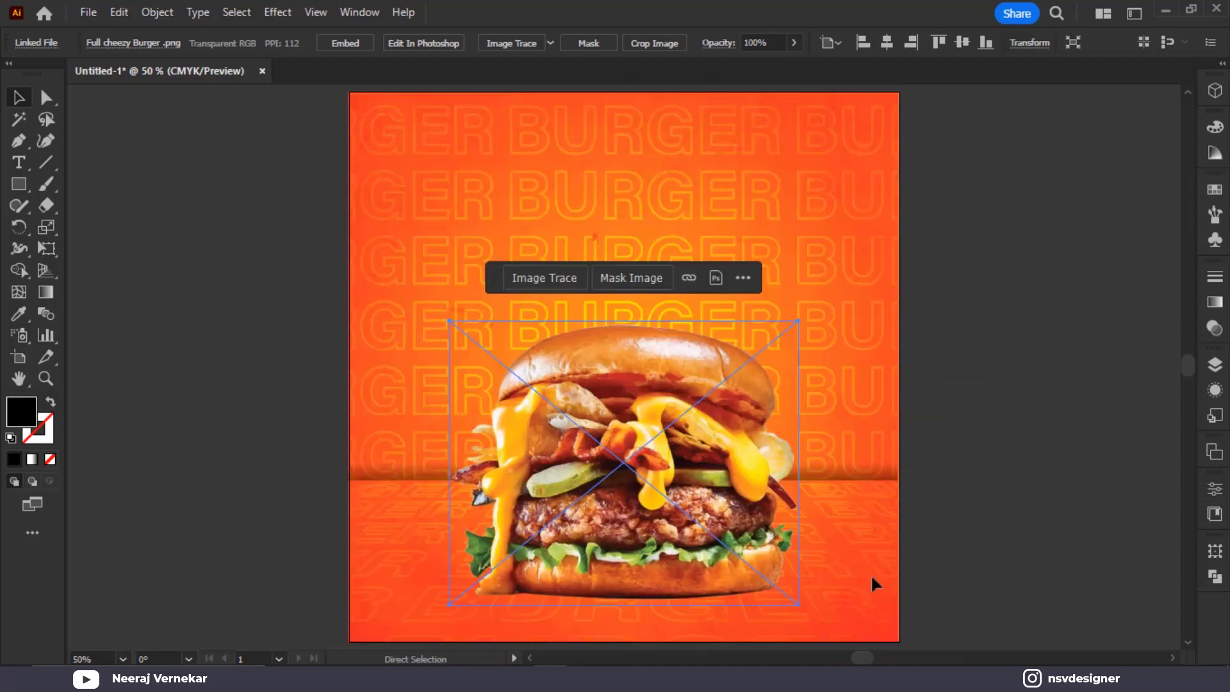
drag(639, 487, 650, 462)
click(819, 575)
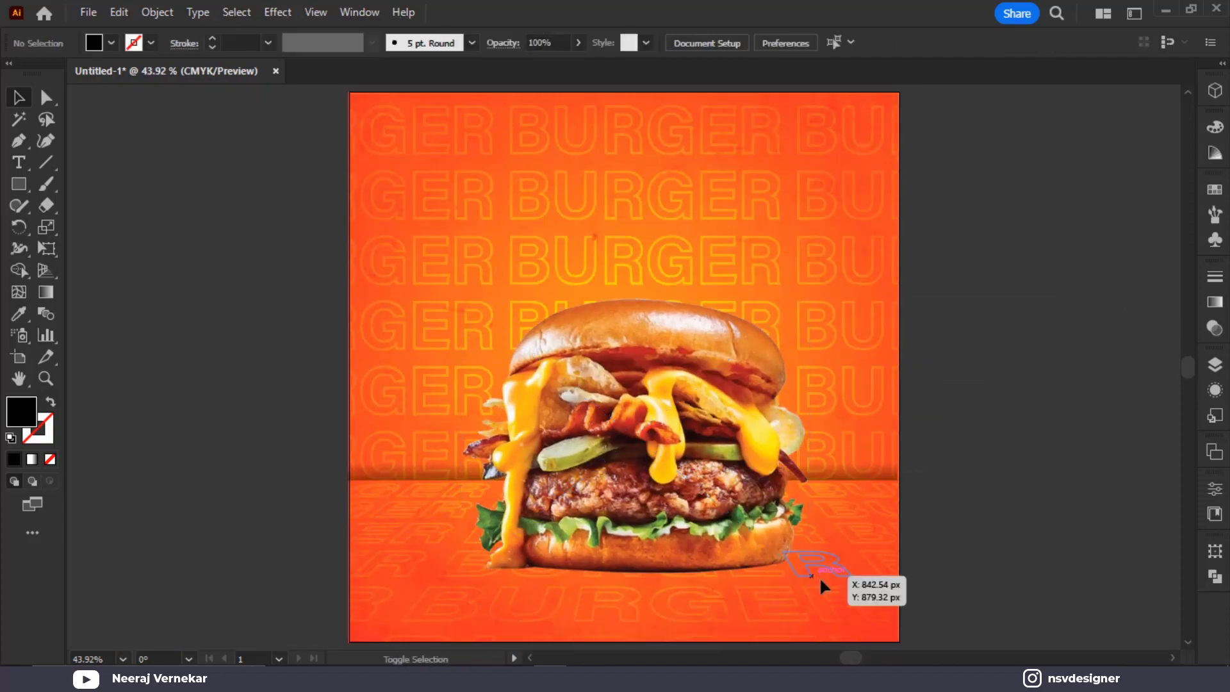
click(807, 577)
drag(812, 580, 838, 598)
drag(750, 533, 739, 514)
drag(19, 183, 101, 233)
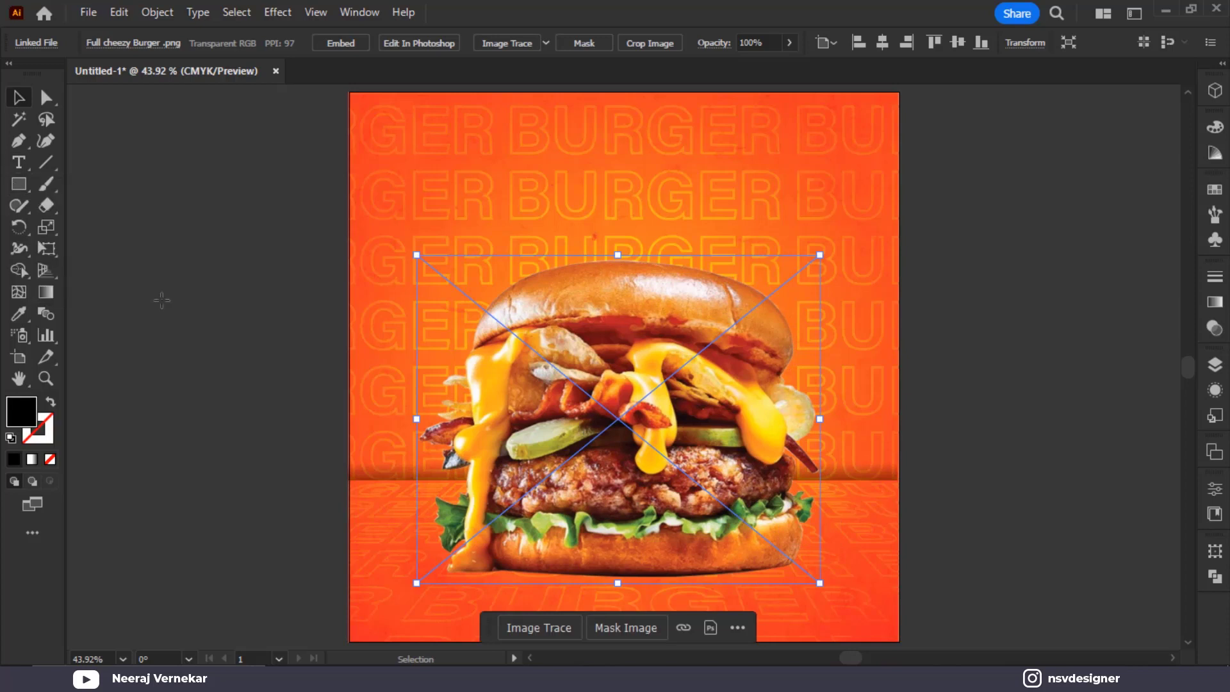
drag(211, 323, 276, 410)
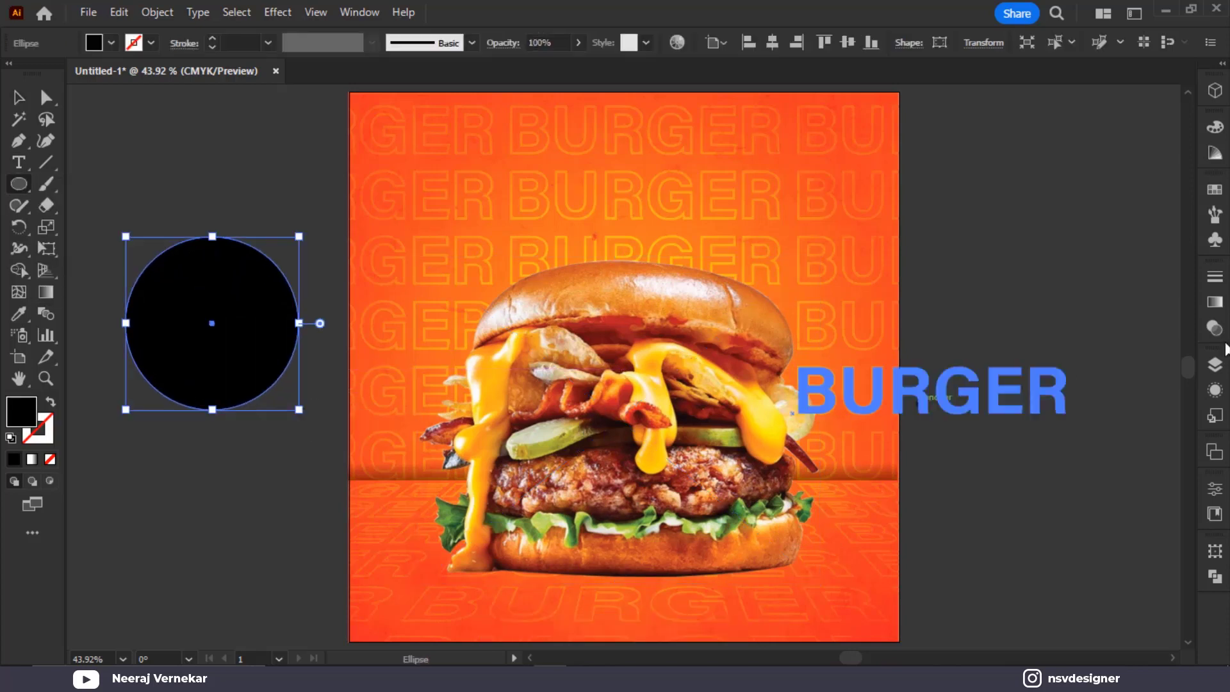
Fill the circle with a reversed radial gradient, dark in the centre, with two stops
click(1213, 304)
click(1100, 298)
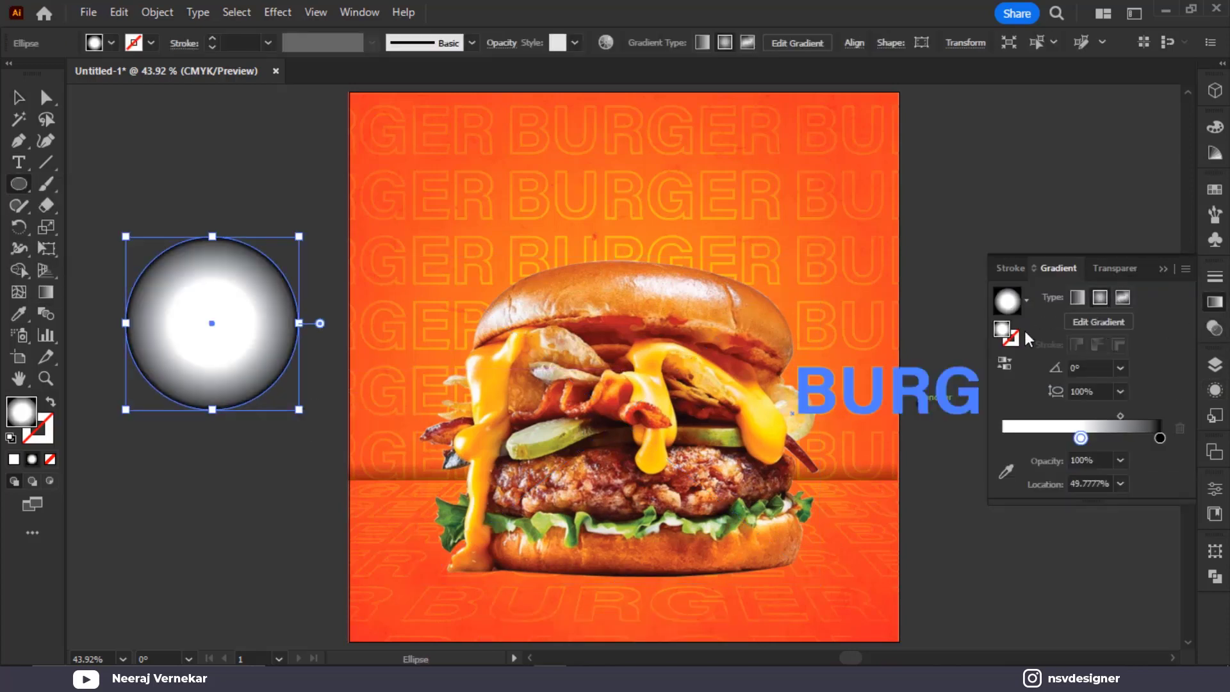
click(1004, 364)
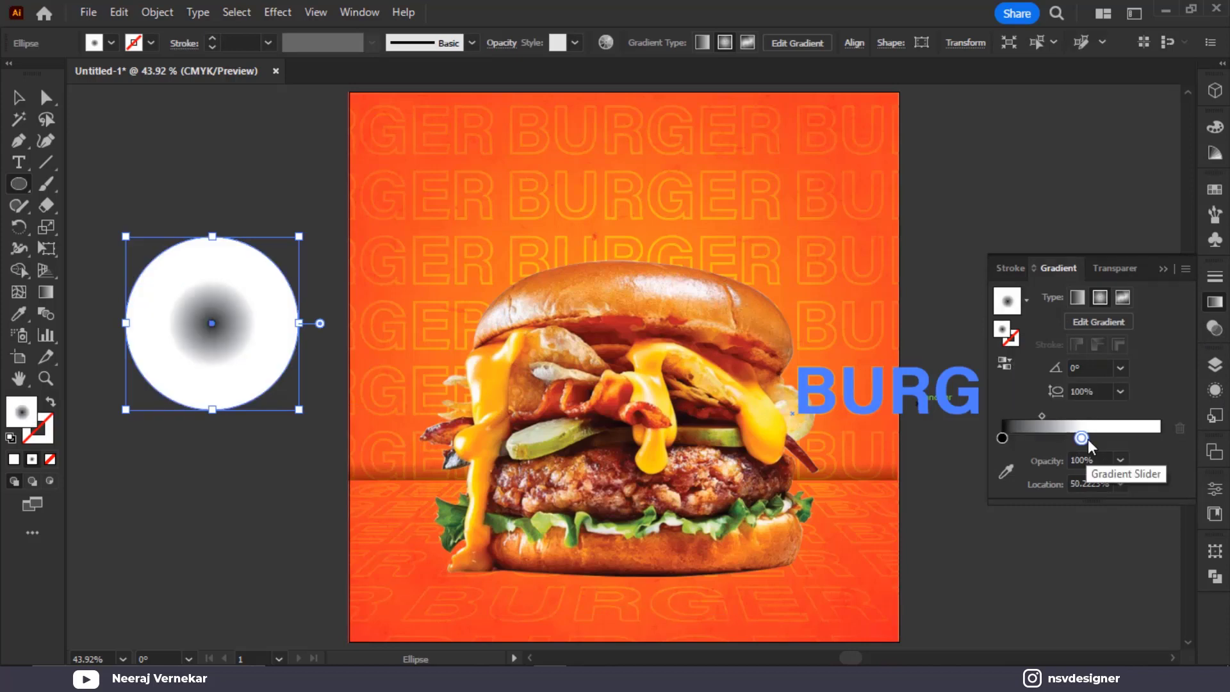
click(1161, 438)
drag(1083, 439, 1197, 461)
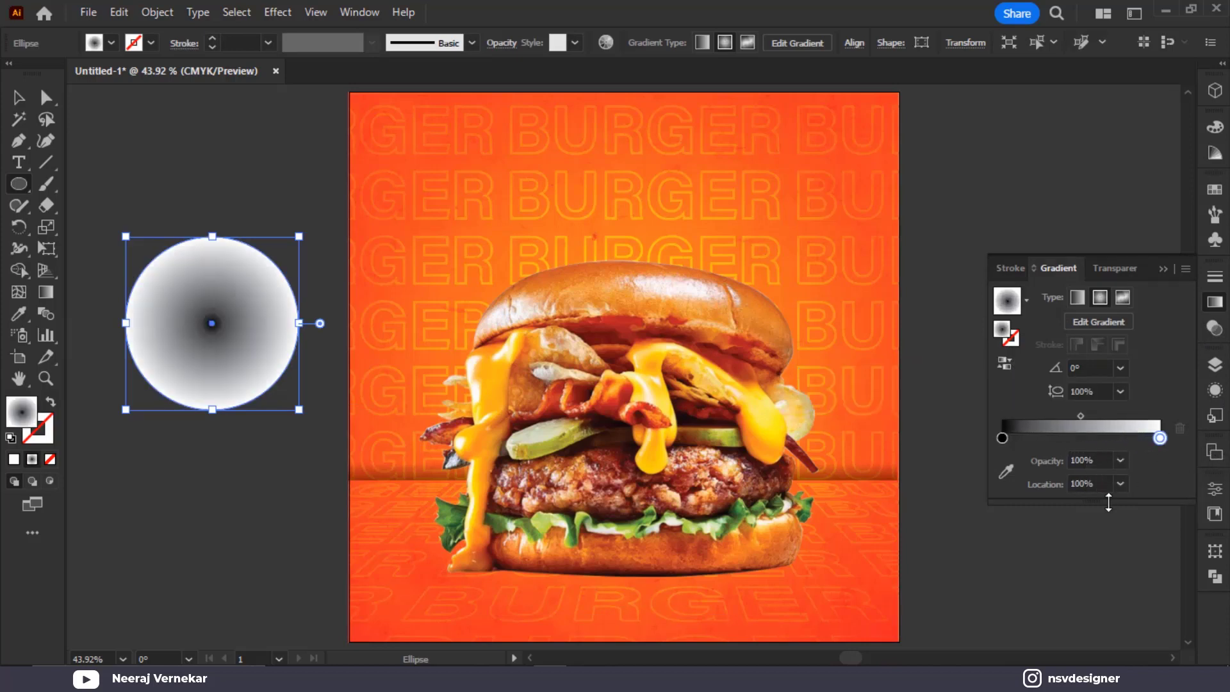
click(1082, 416)
Set the gradient circle's blend mode to Multiply
click(1117, 269)
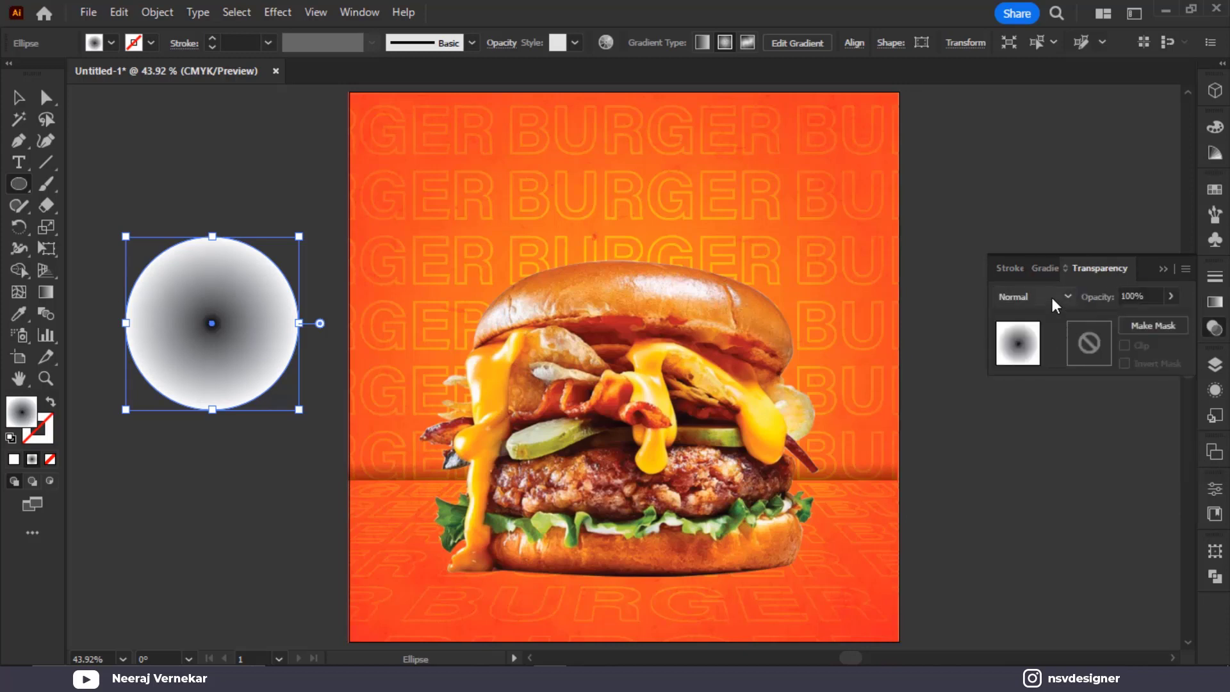
click(1050, 296)
click(1031, 360)
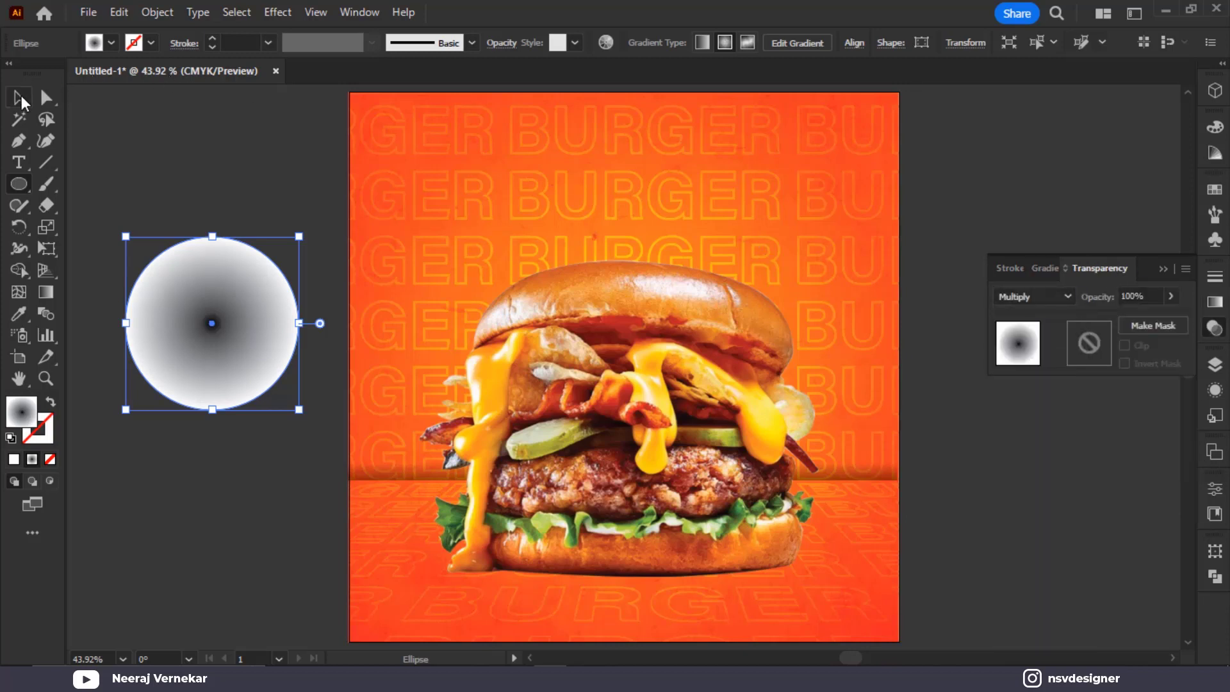
click(19, 98)
Turn the circle into a flat, wide shadow ellipse at the burger's base
drag(249, 342, 668, 516)
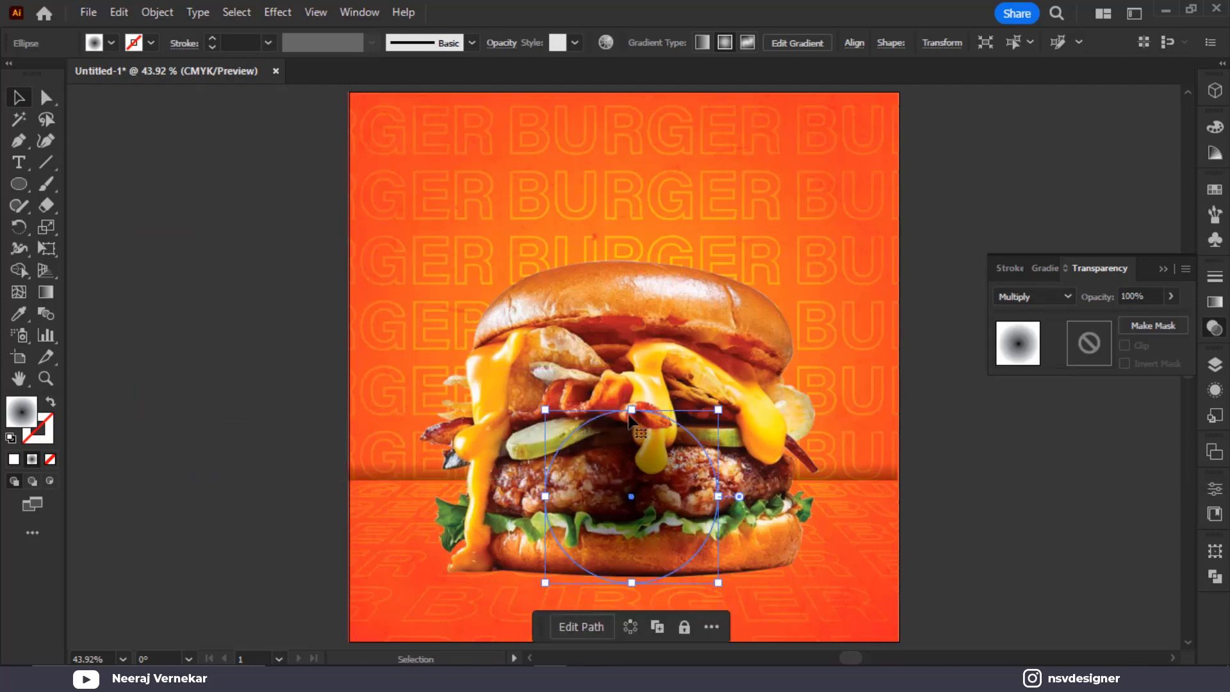
drag(632, 411, 632, 570)
drag(654, 574, 652, 574)
drag(728, 585, 862, 585)
click(1014, 550)
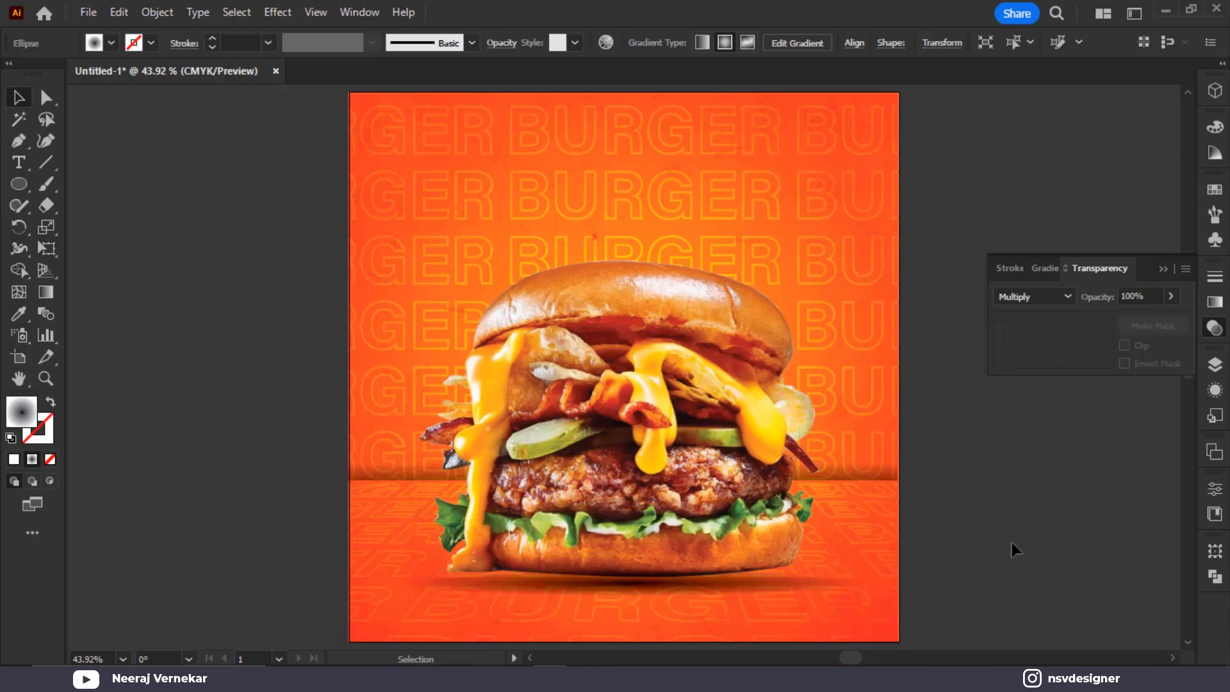
click(740, 593)
key(Down)
key(Down)
key(Down)
key(Down)
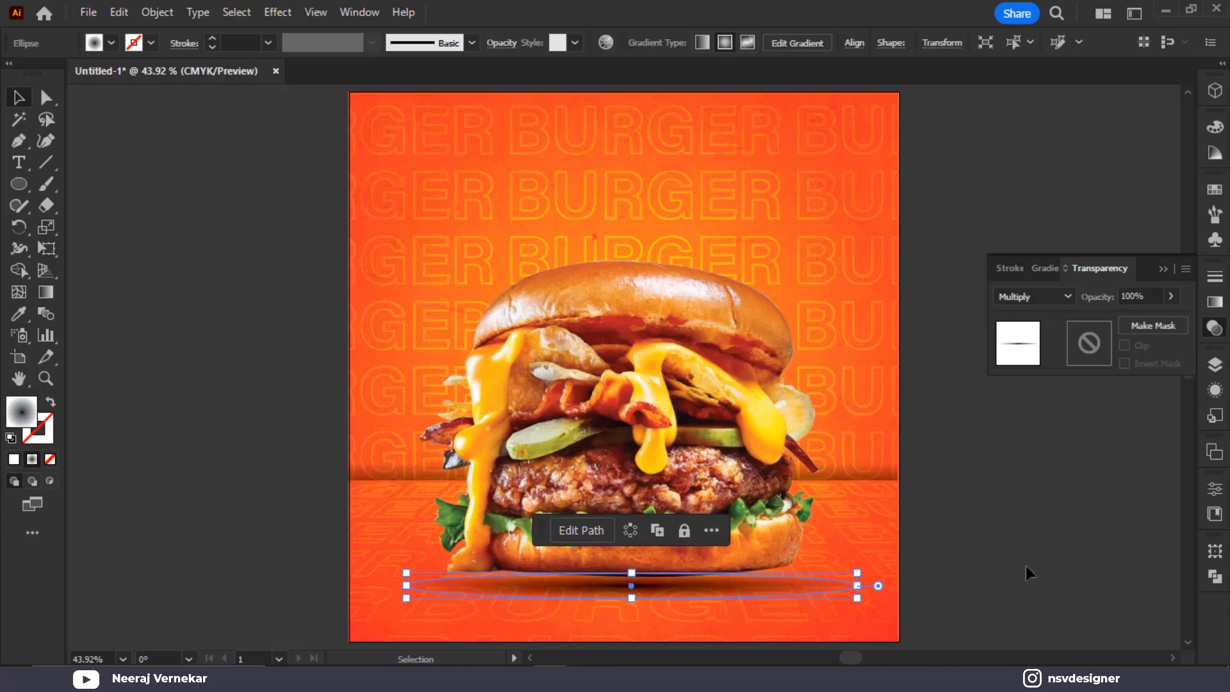
click(1025, 564)
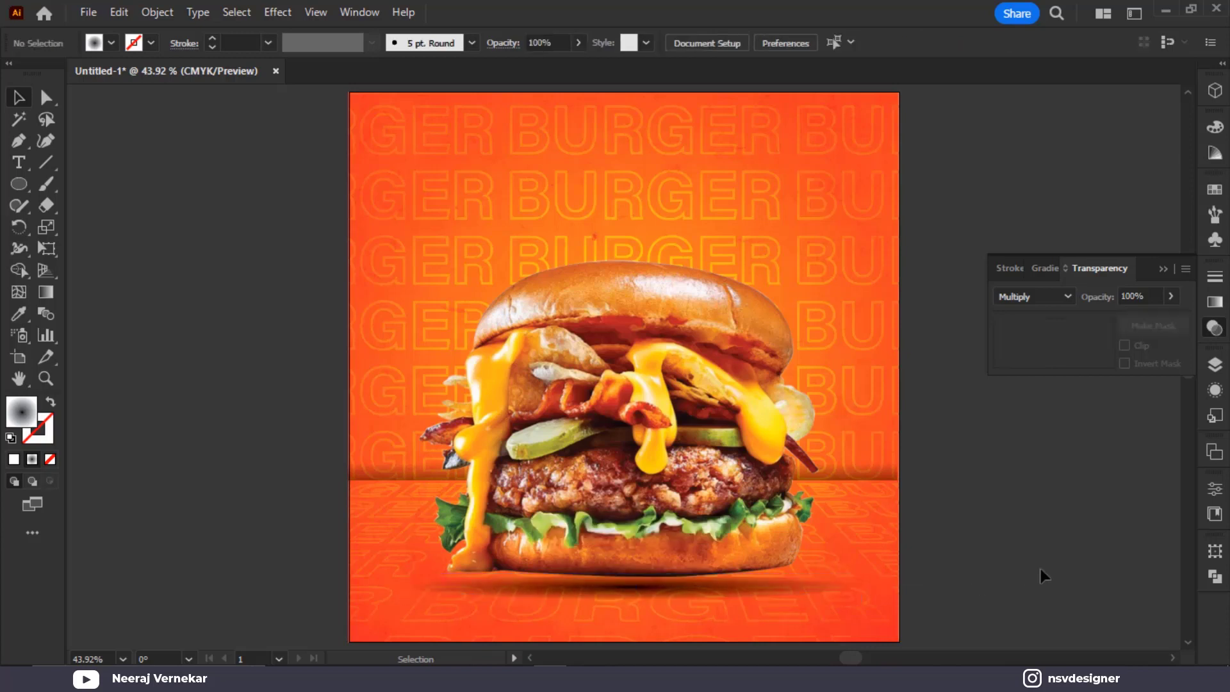
Keep the blend mode on Multiply and collapse the transparency settings
click(1076, 290)
click(1076, 291)
click(1163, 271)
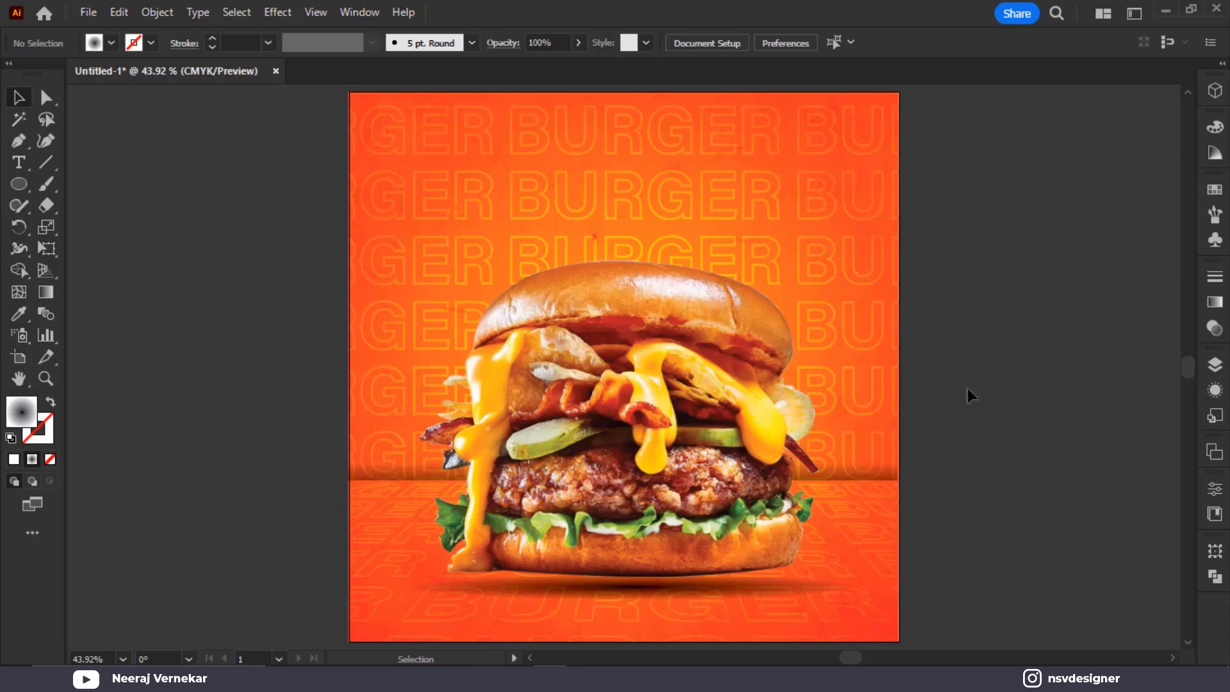
scroll(967, 388, down, 1)
Move the Hot & Cheezy BURGER headline onto the poster, bring it in front of the burger, and resize it slightly
drag(374, 254, 357, 316)
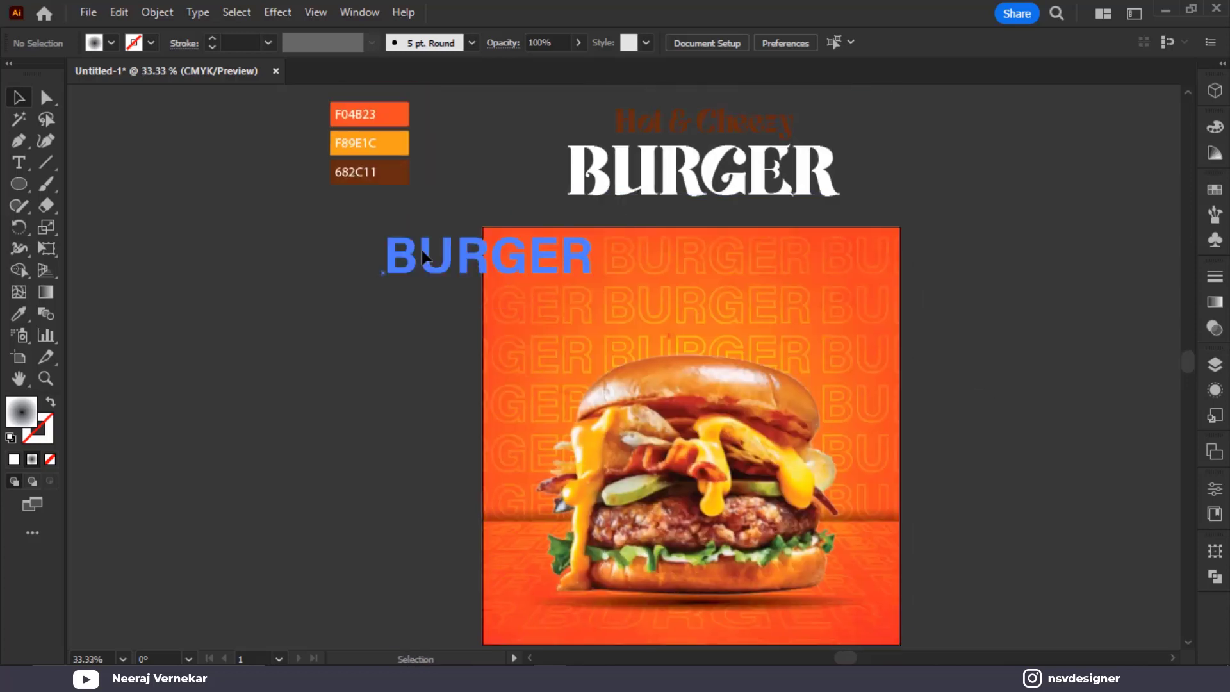
click(491, 309)
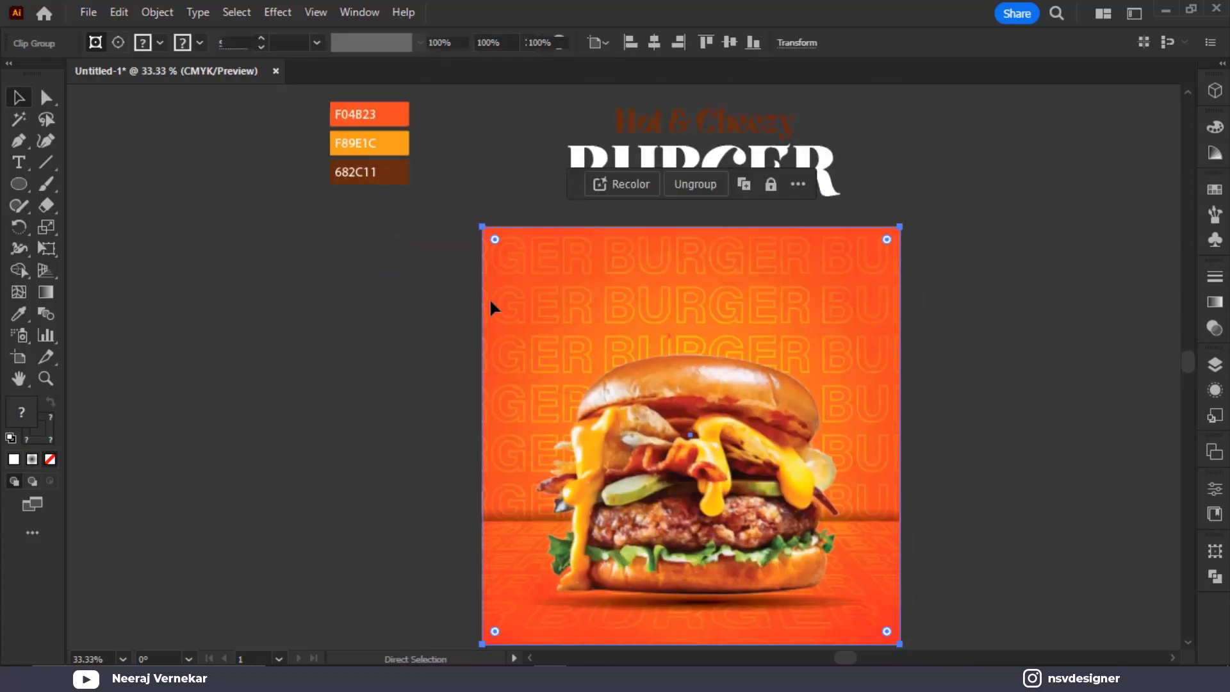
key(ctrl+shift+a)
click(771, 193)
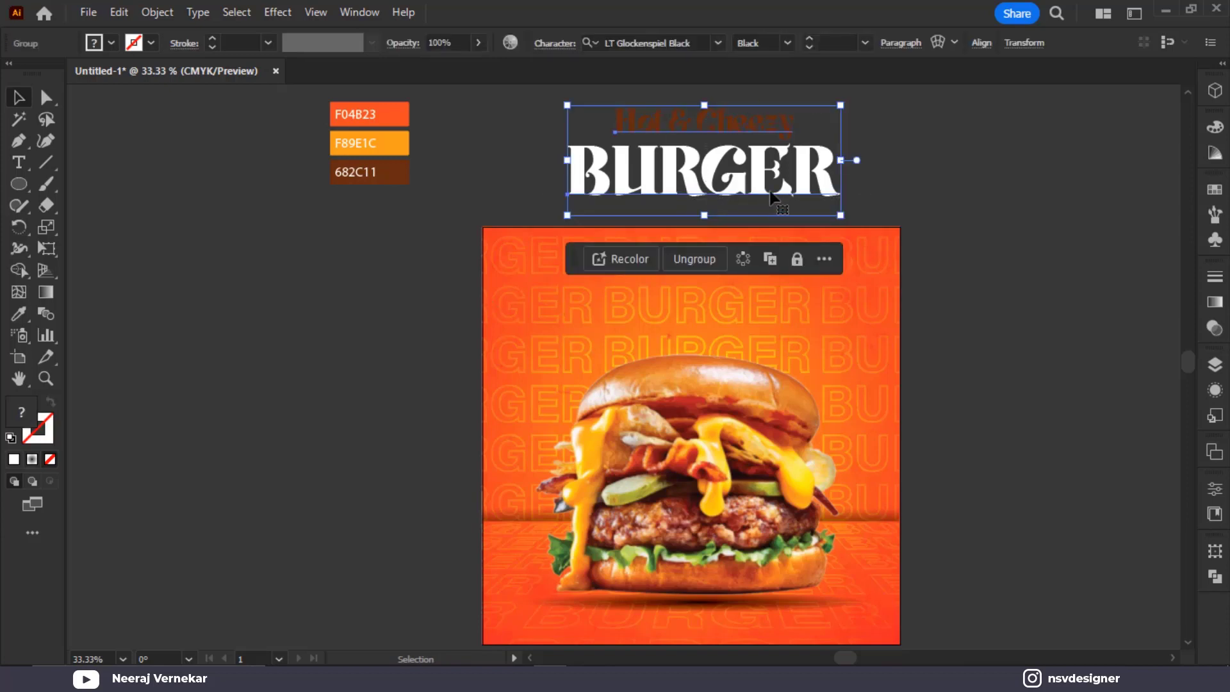
drag(771, 195, 772, 334)
right_click(772, 335)
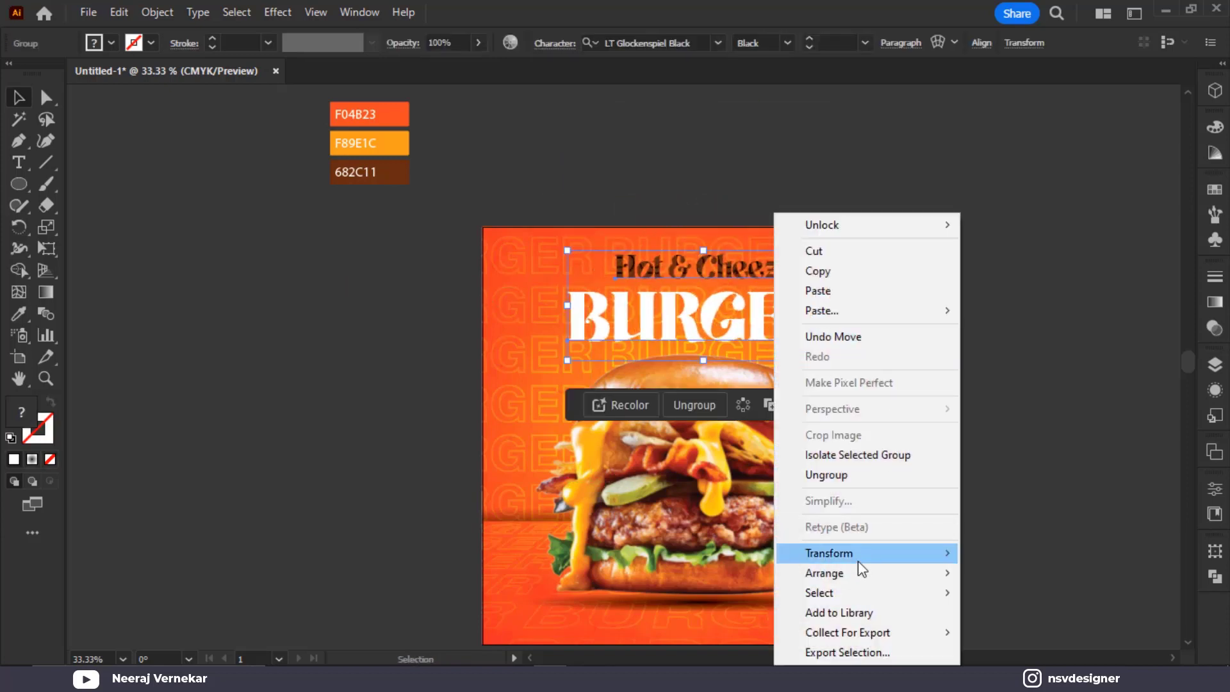
mouse_move(860, 570)
click(1017, 578)
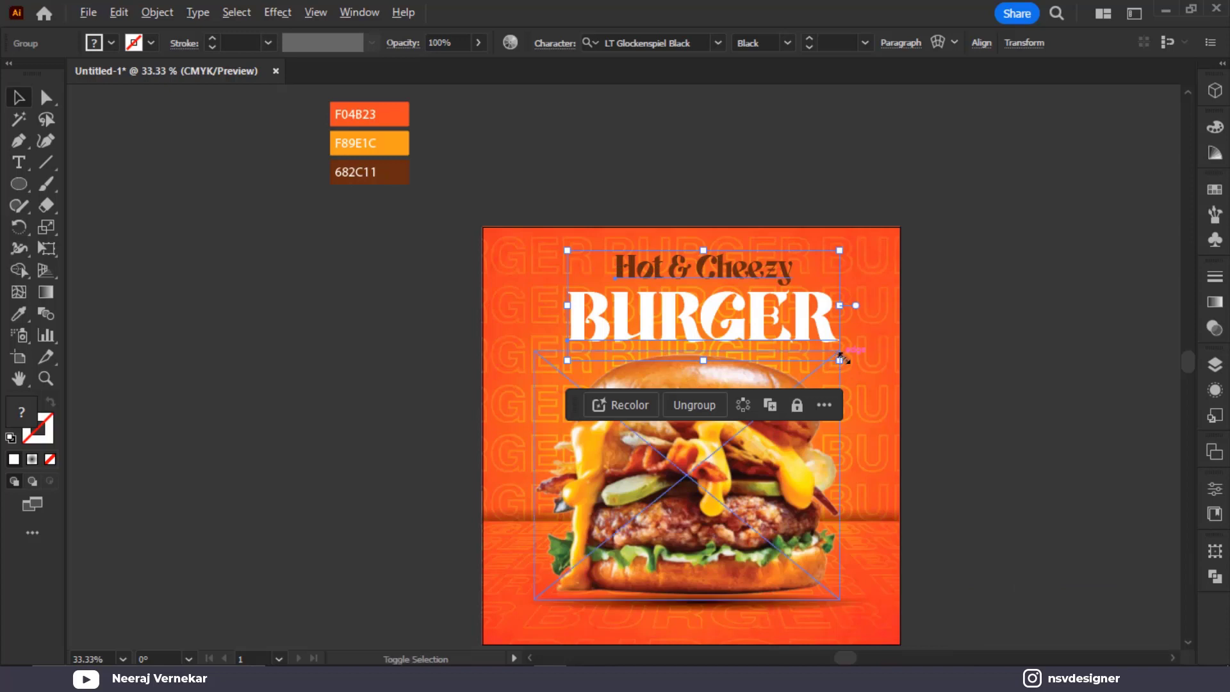
drag(844, 359, 791, 328)
key(ctrl+0)
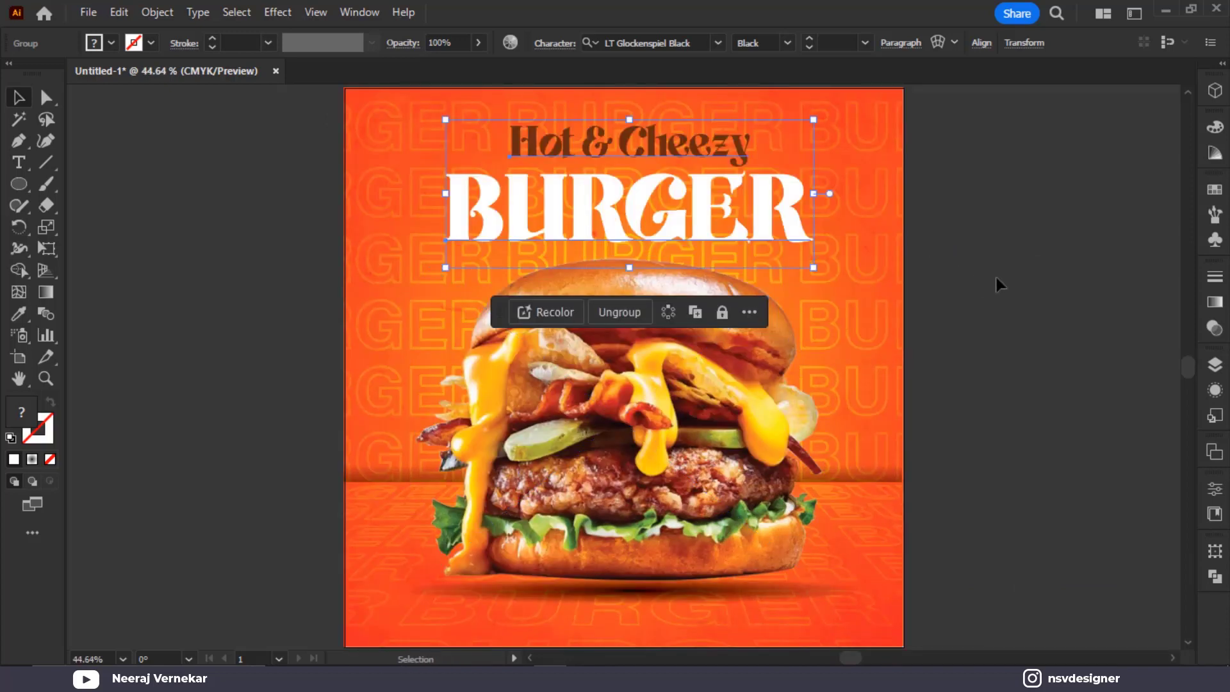
Centre-align the BURGER text, centre the headline horizontally on the artboard, then ungroup it
key(a)
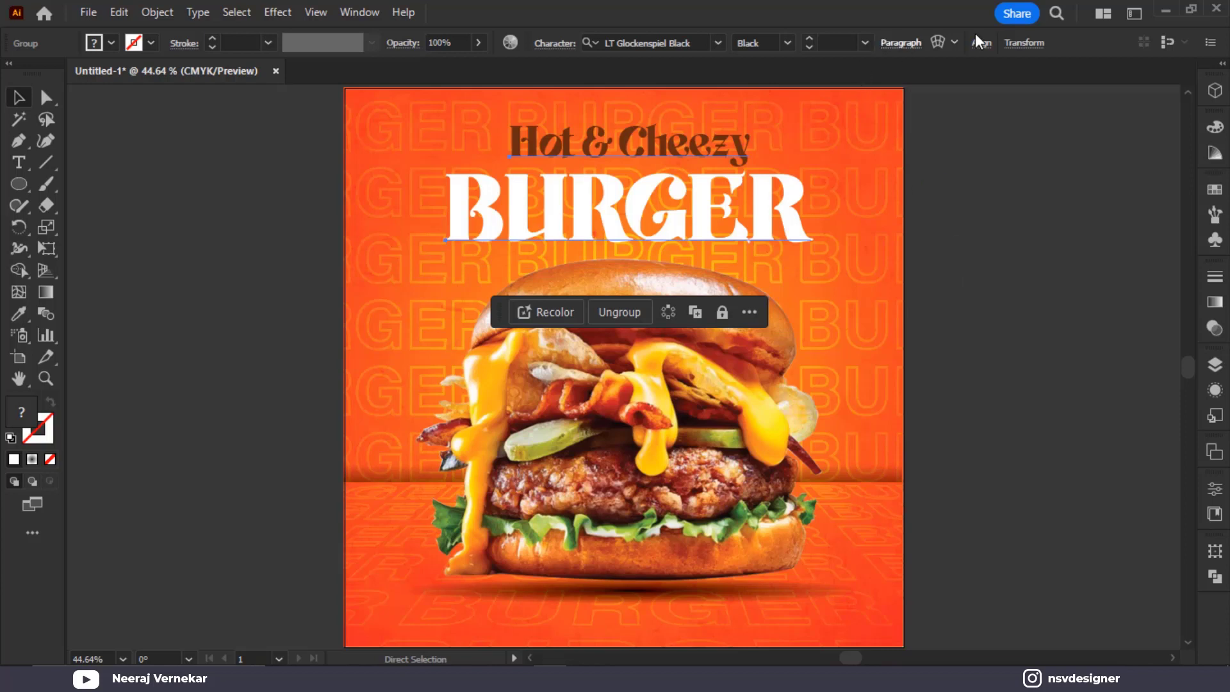
click(900, 43)
click(760, 78)
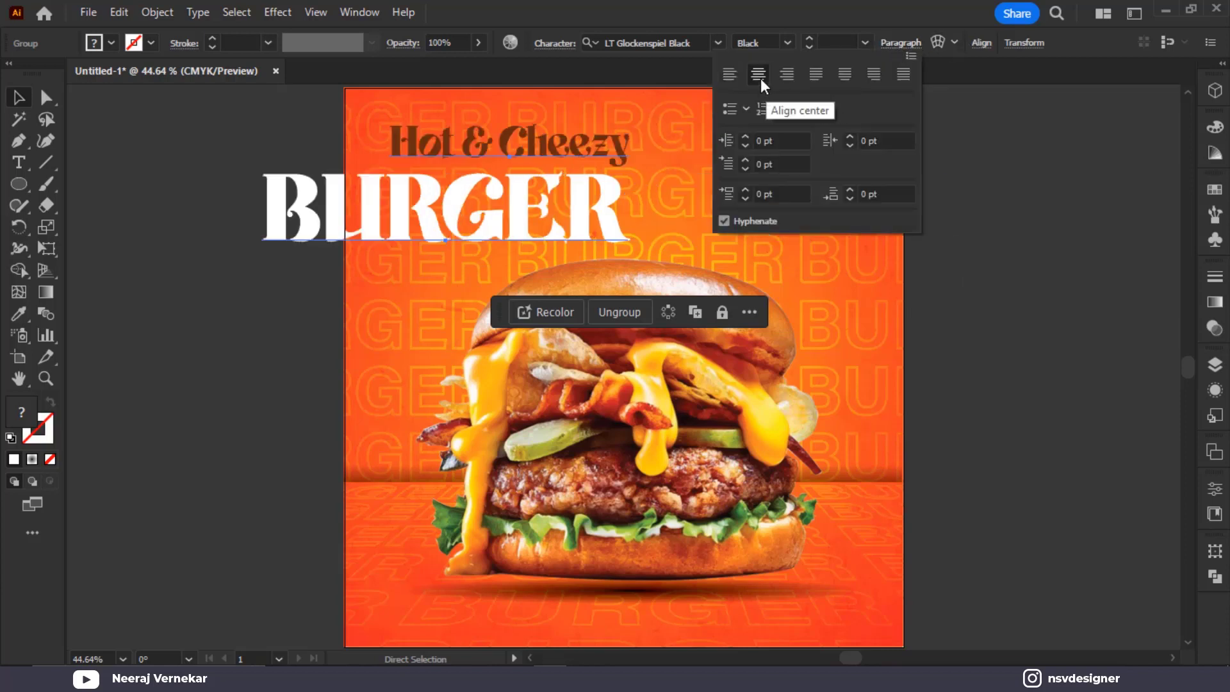
key(v)
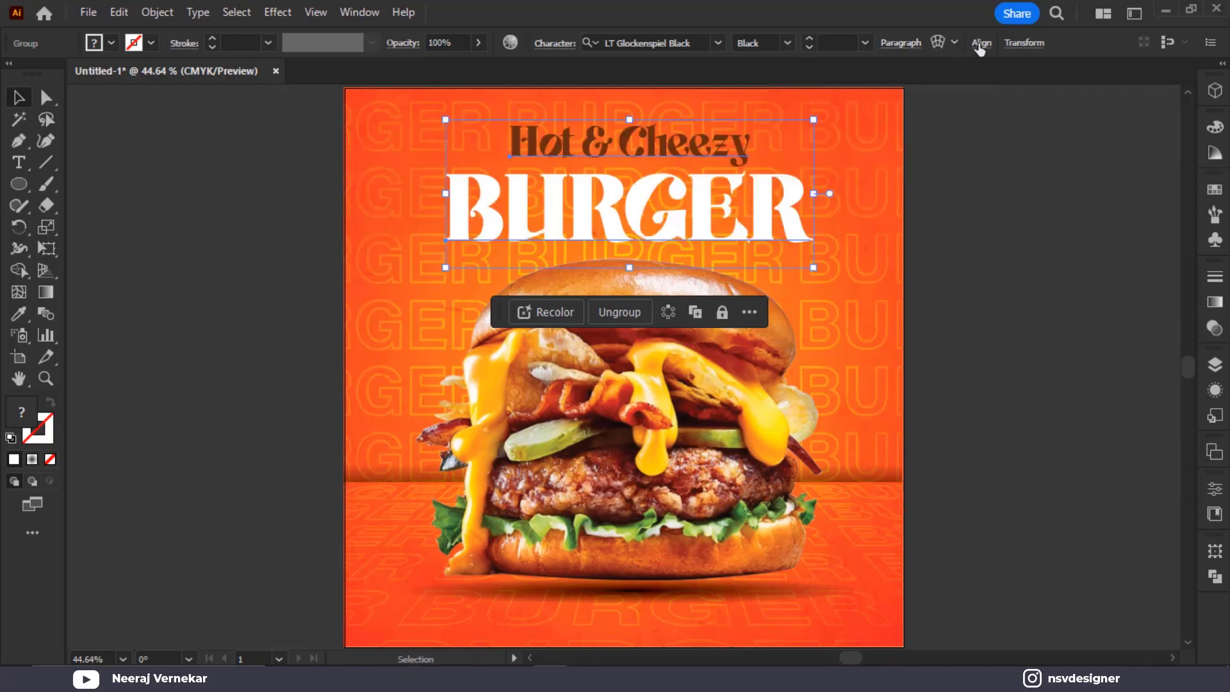
click(980, 44)
click(829, 90)
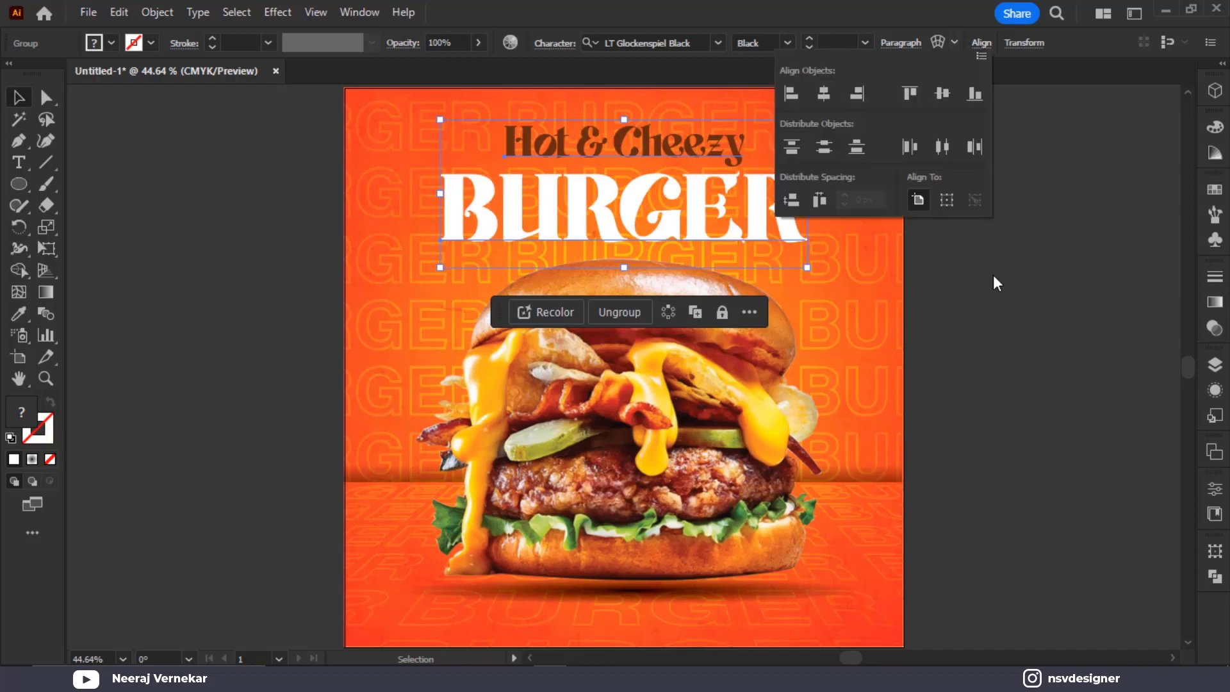
click(975, 181)
click(772, 192)
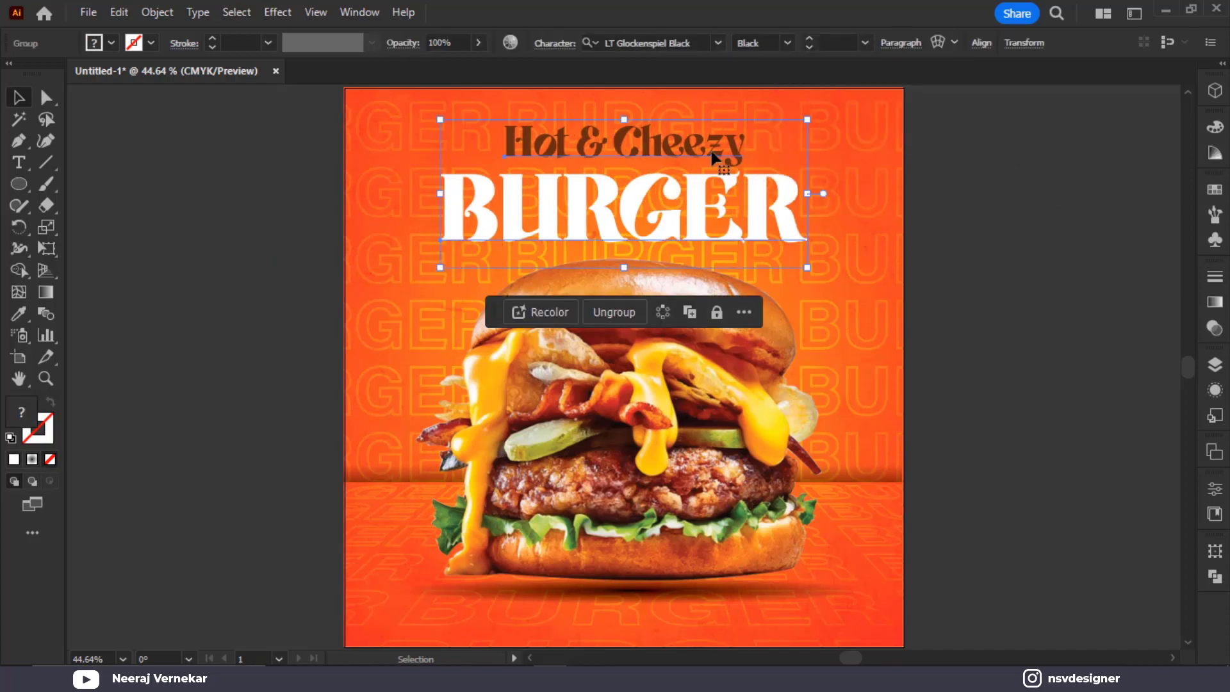
right_click(713, 153)
click(812, 410)
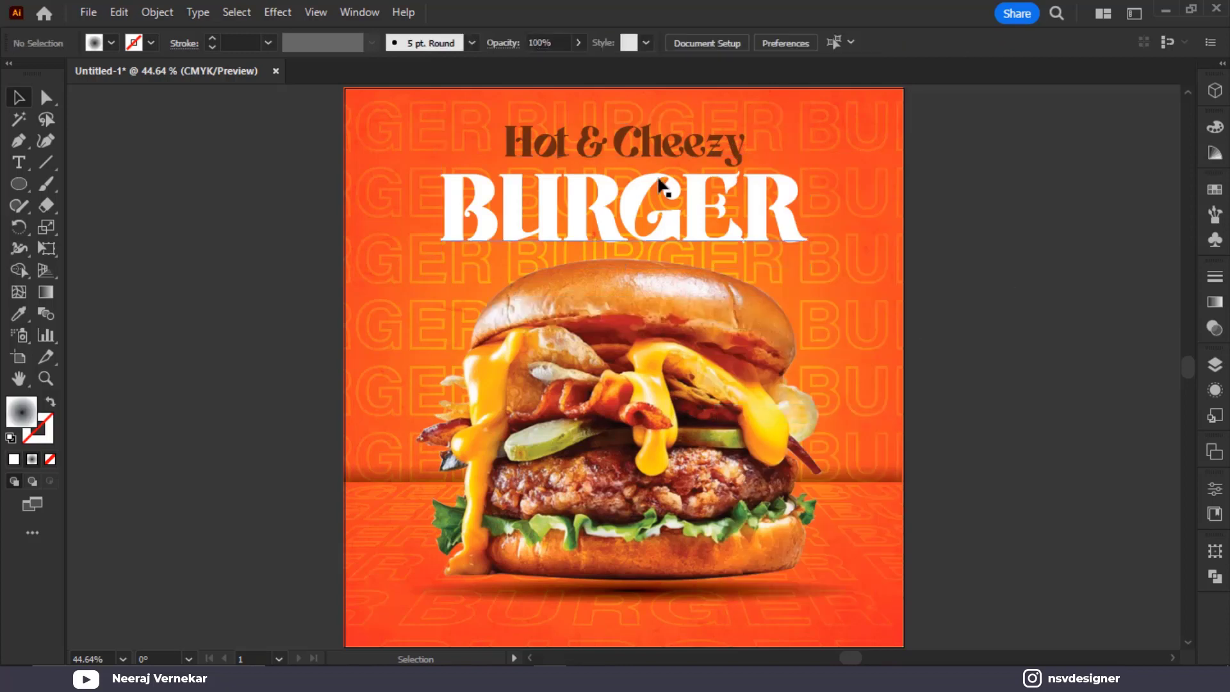
Centre Hot & Cheezy horizontally over BURGER and group the two headline lines
click(687, 157)
shift+click(687, 153)
click(942, 44)
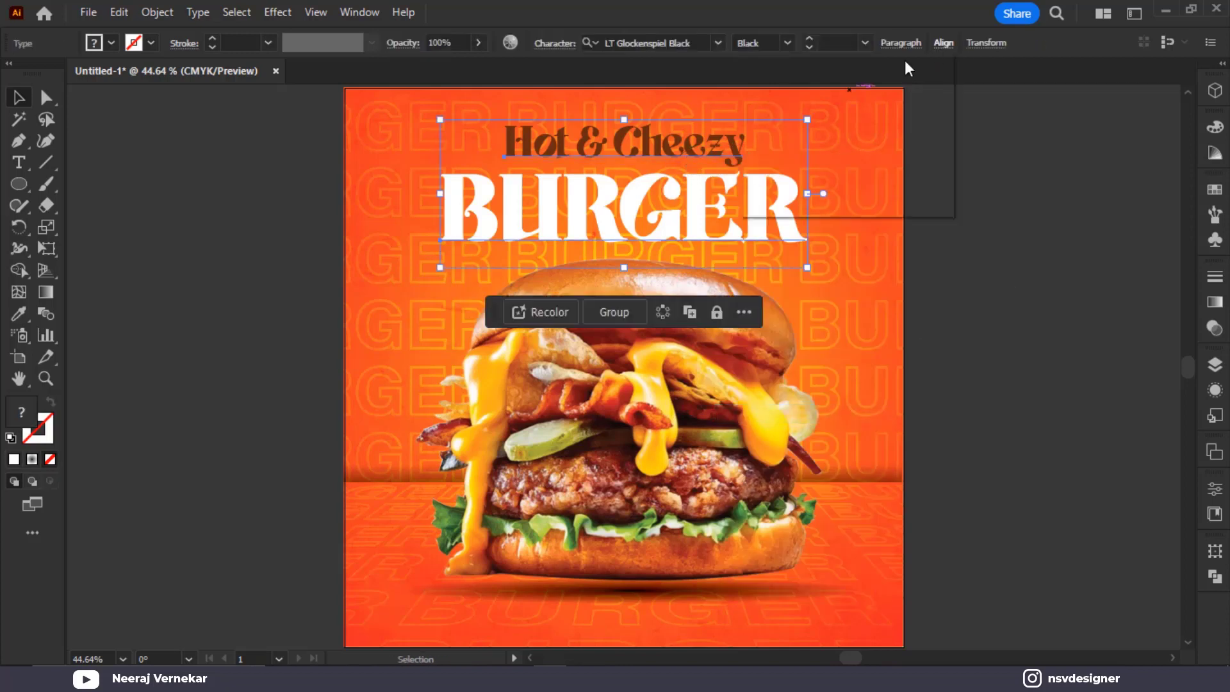
click(789, 91)
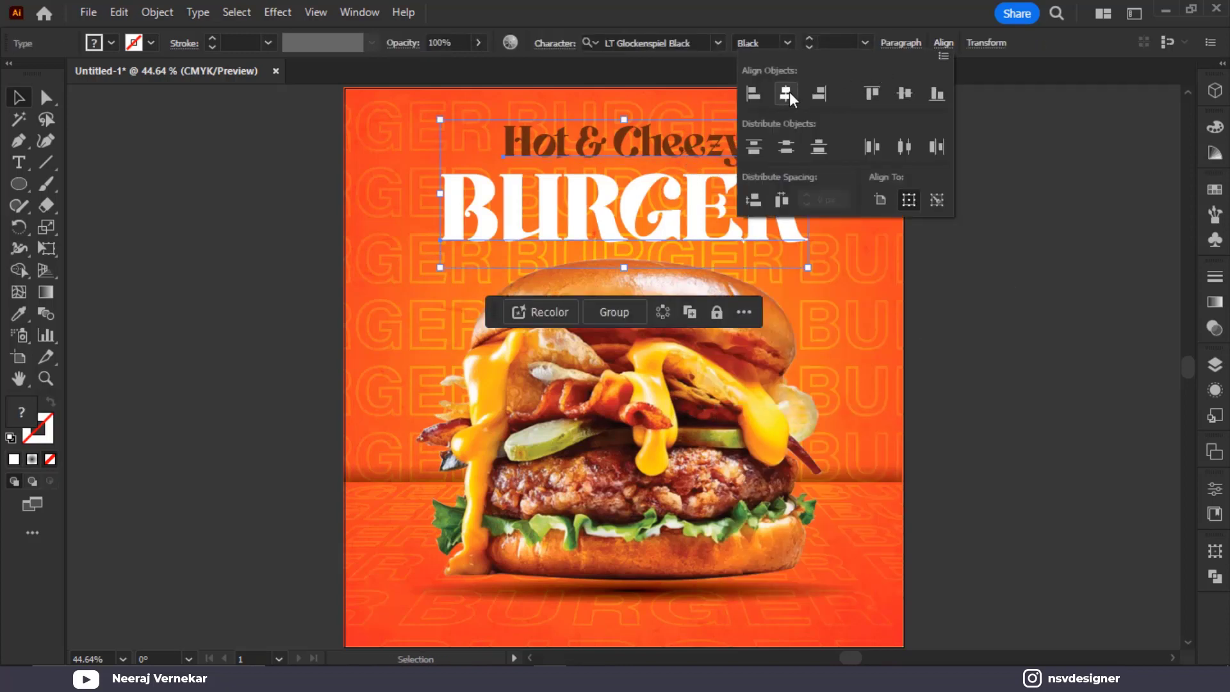
click(1029, 151)
click(689, 151)
shift+click(794, 190)
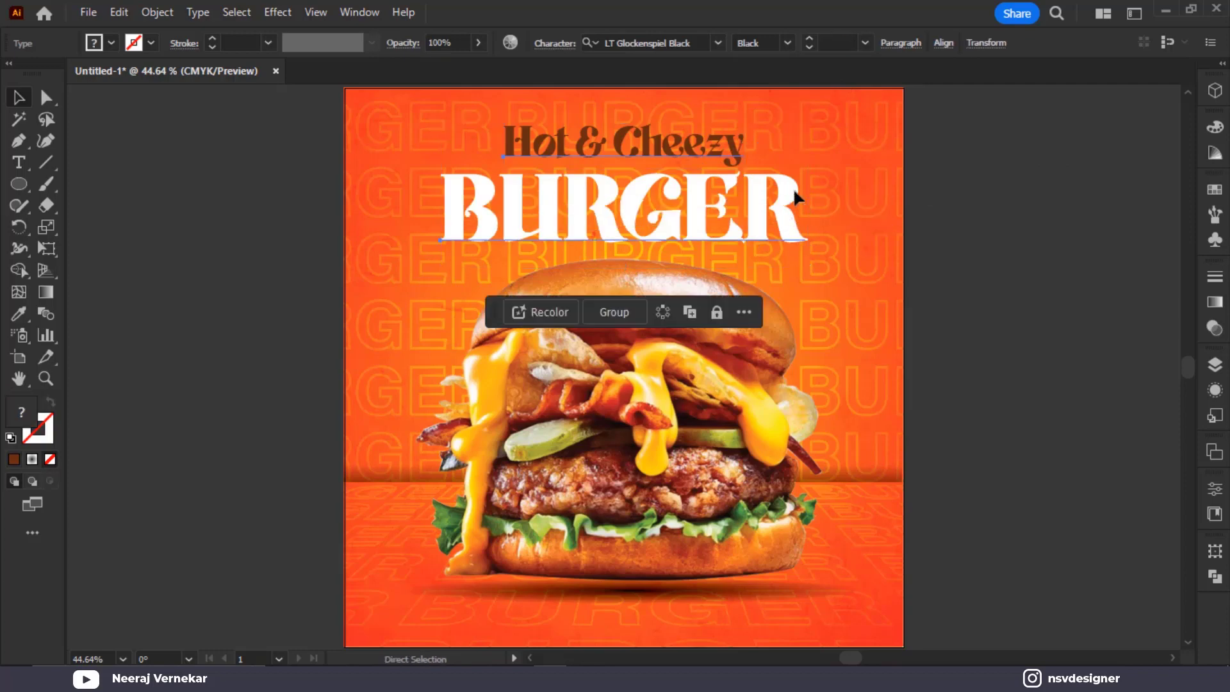
key(ctrl+g)
key(v)
Add a drop shadow with 3 px blur to the headline, then ungroup and deselect it
click(277, 13)
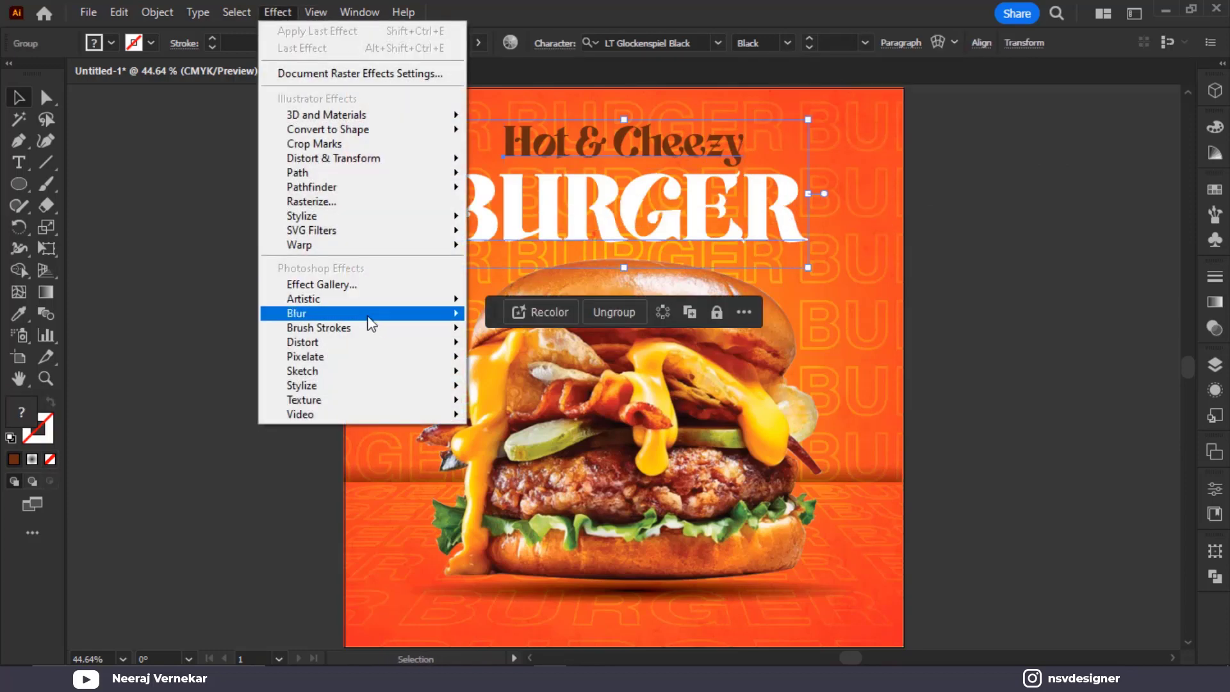
mouse_move(388, 219)
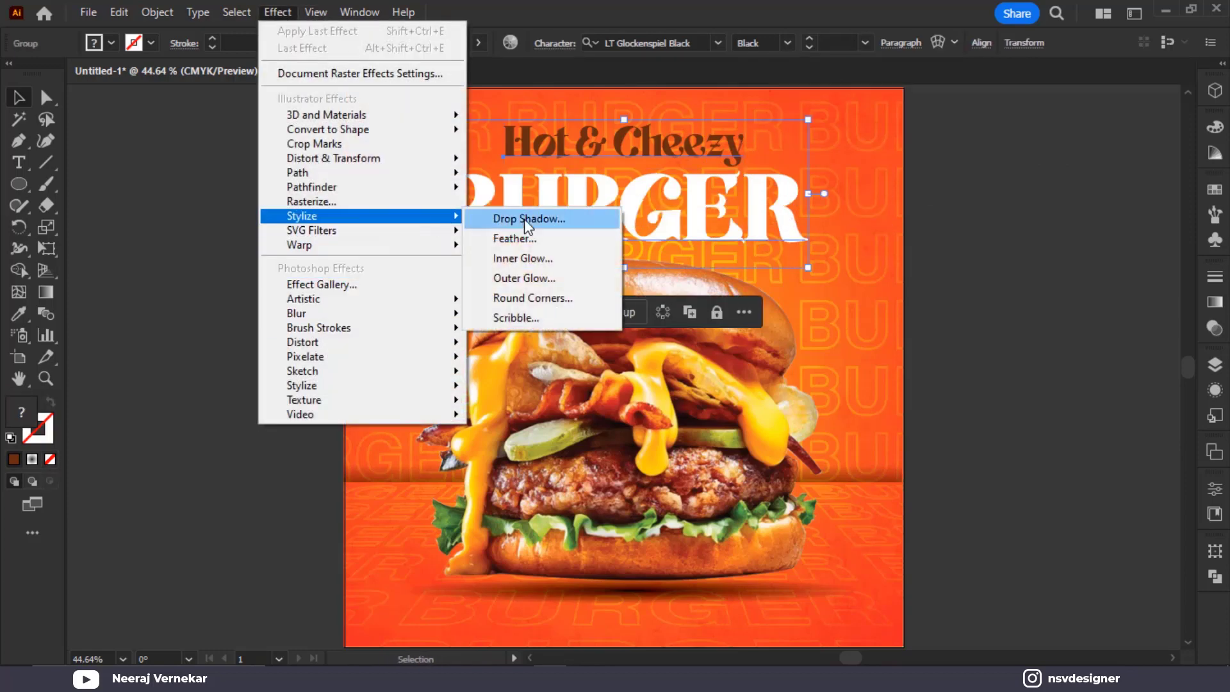
click(526, 221)
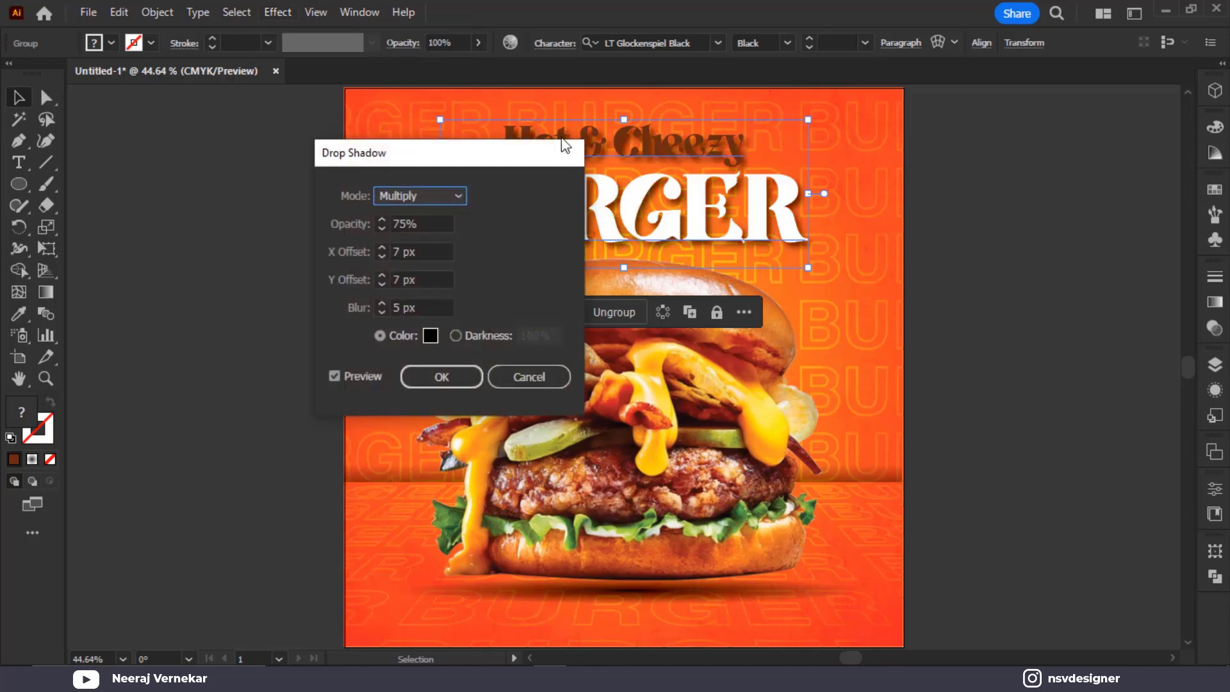
drag(529, 150, 1117, 164)
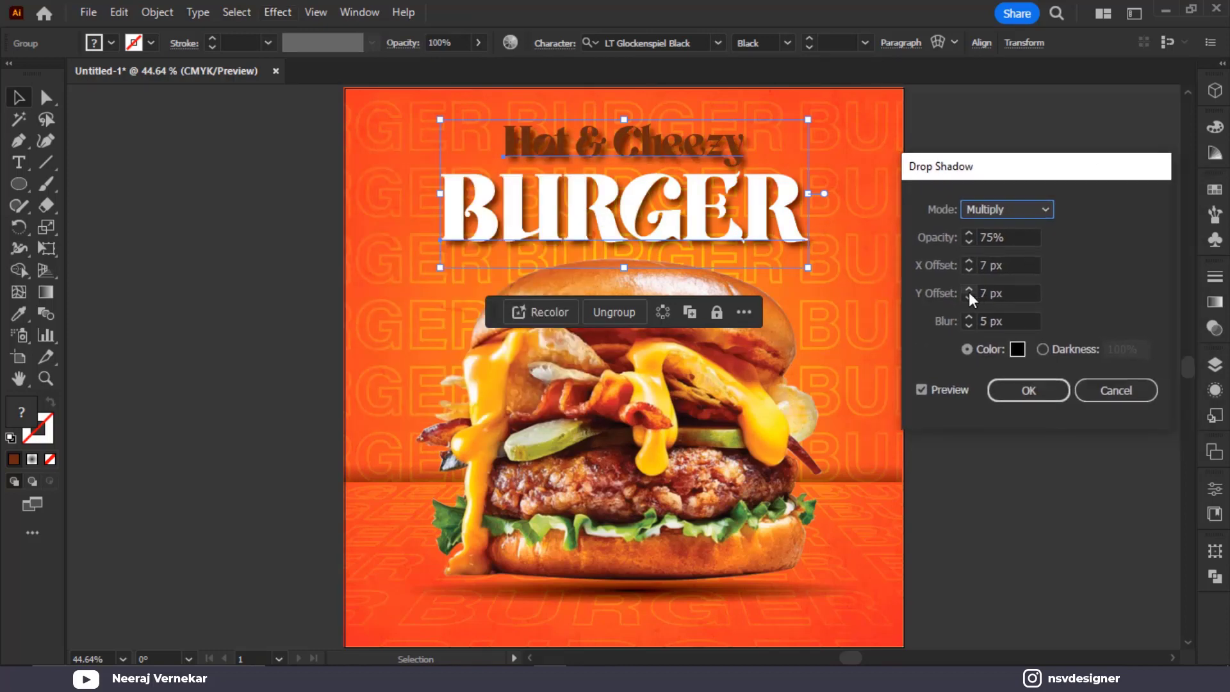
click(970, 324)
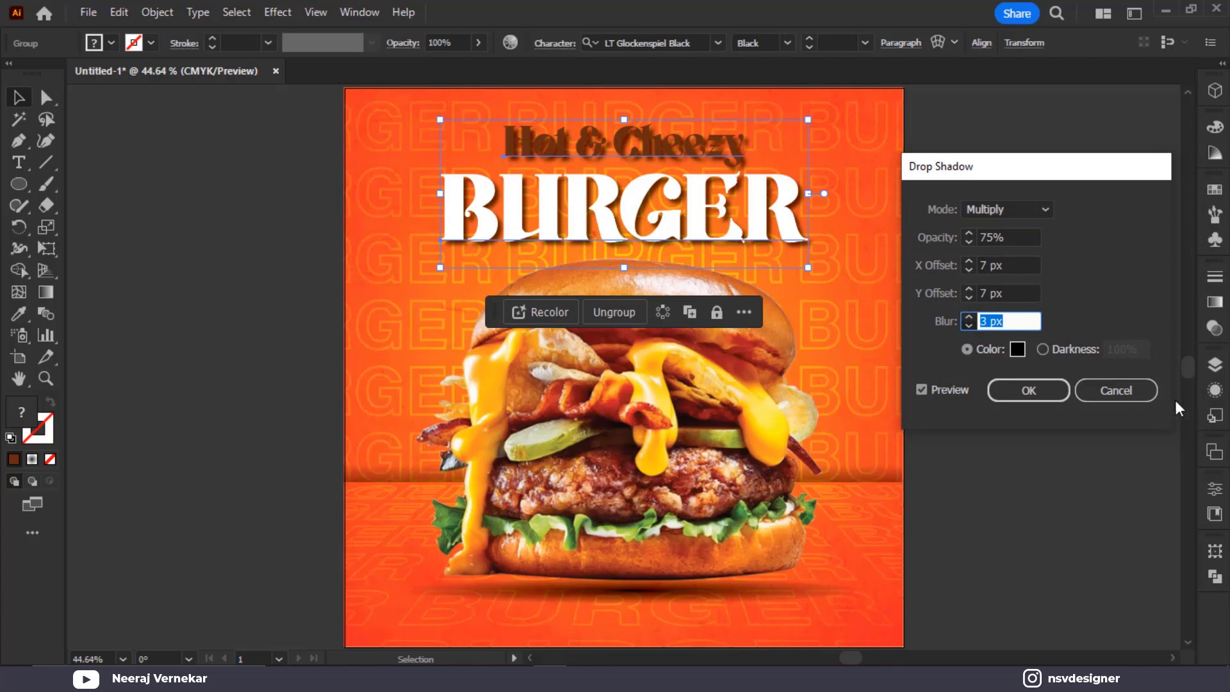
key(Return)
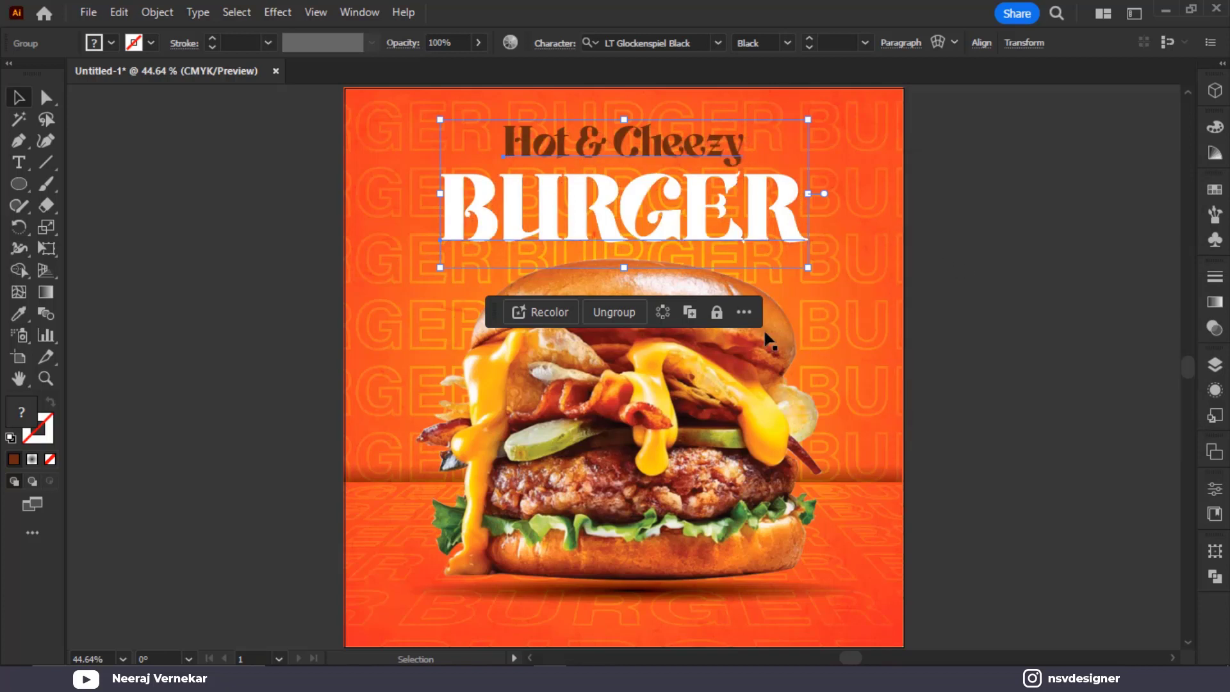
right_click(765, 334)
click(621, 318)
click(1093, 209)
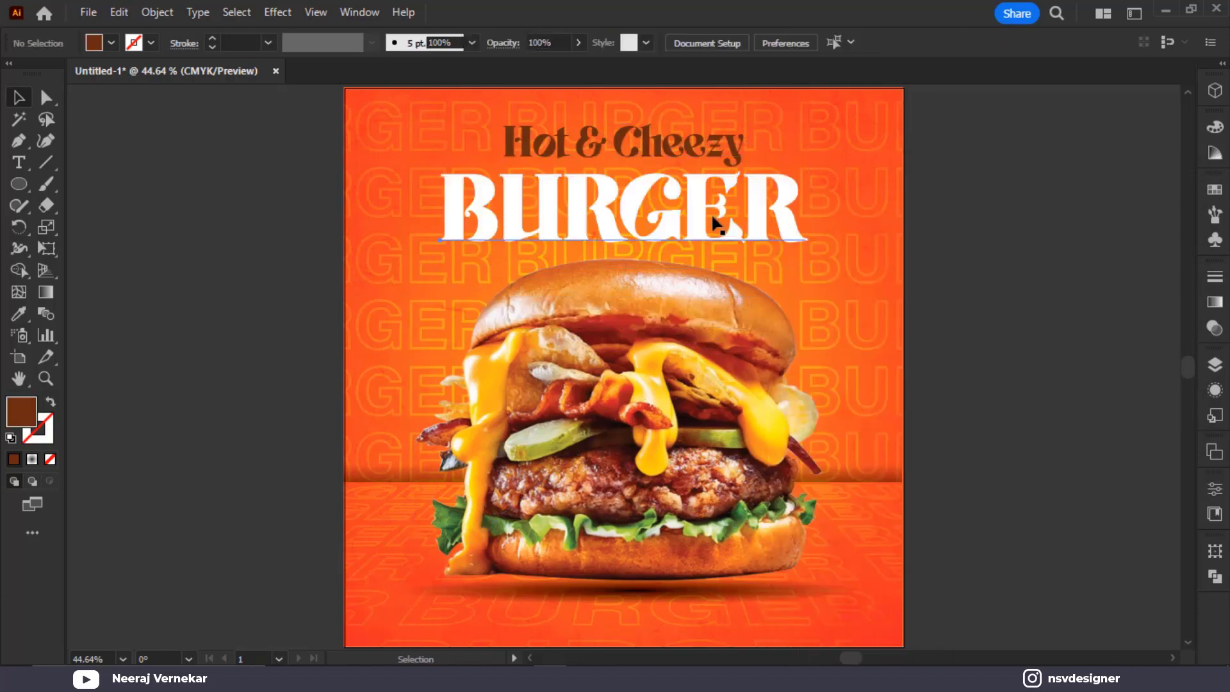
Give the BURGER text a second Multiply drop shadow at 75% opacity with 7 px offsets
click(711, 216)
click(928, 240)
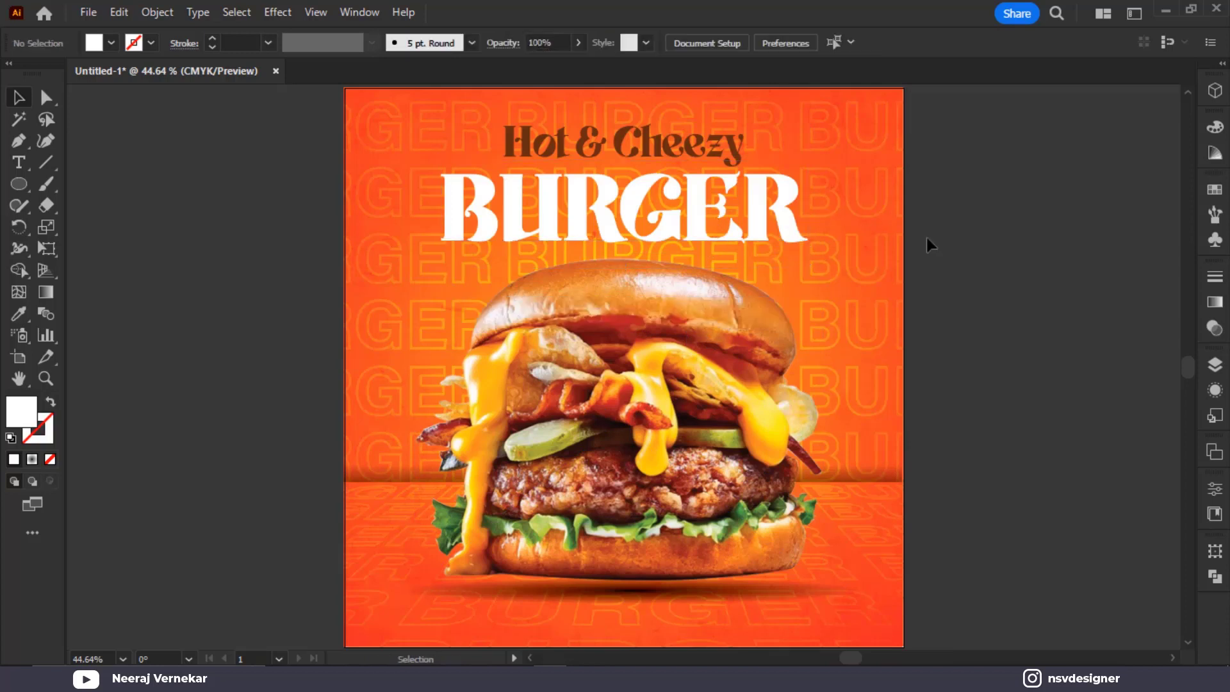
click(762, 233)
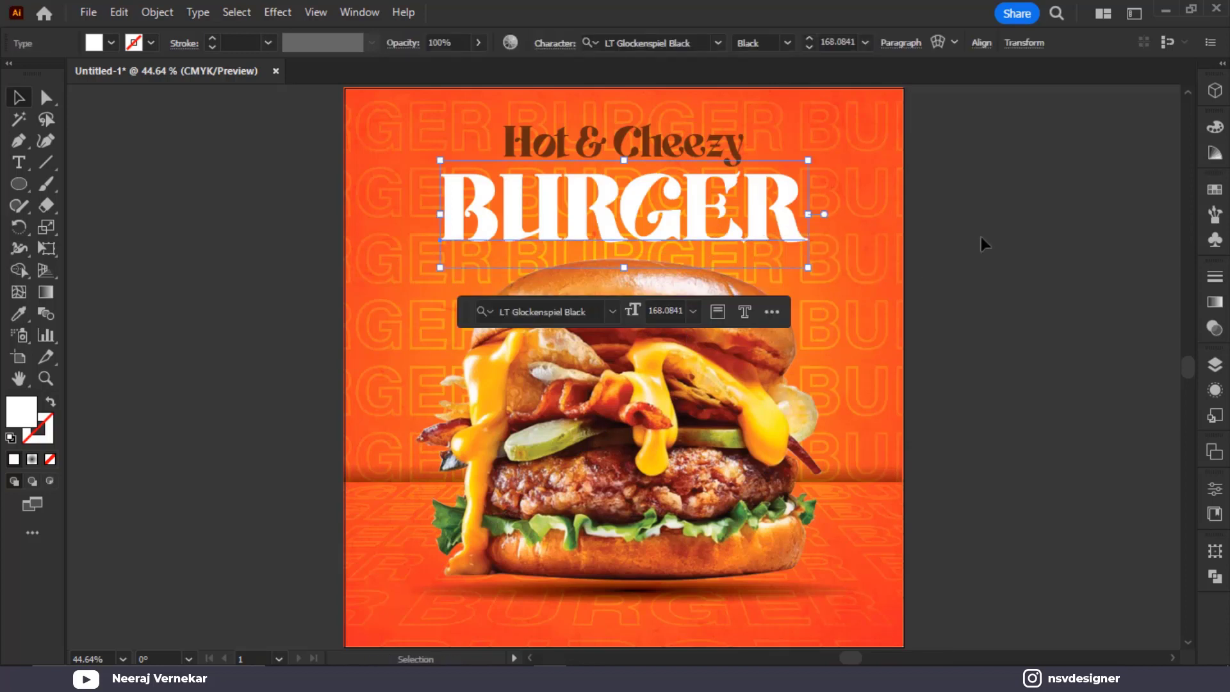
click(277, 13)
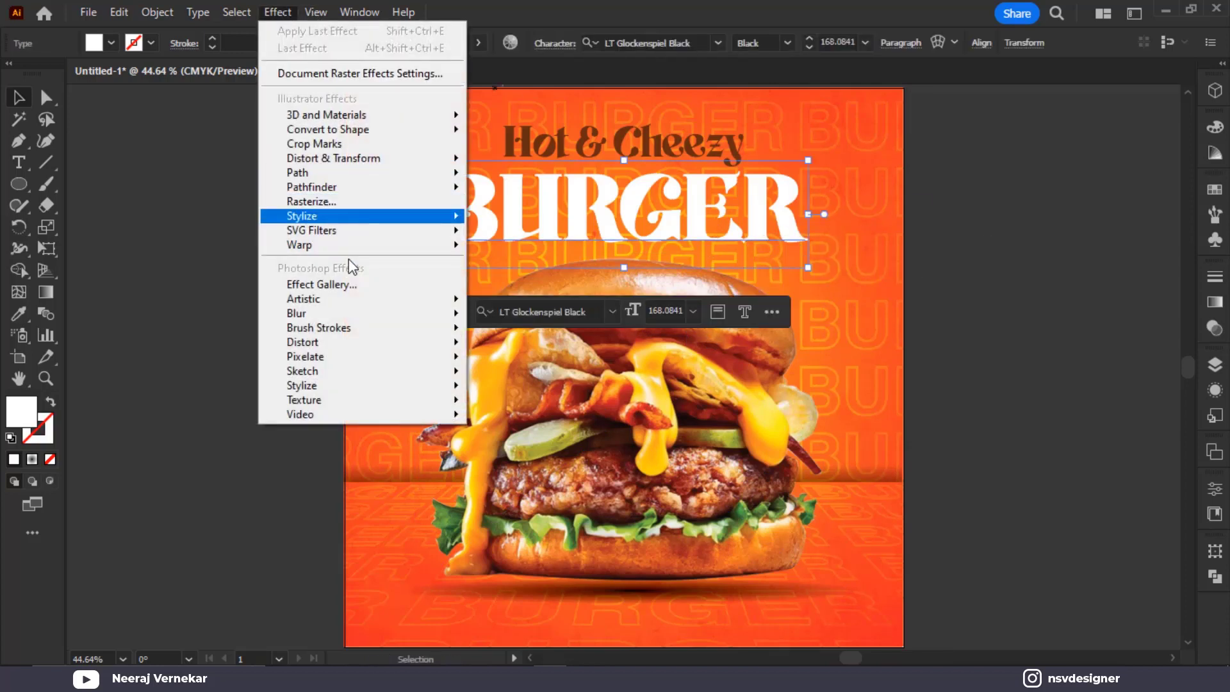
click(334, 201)
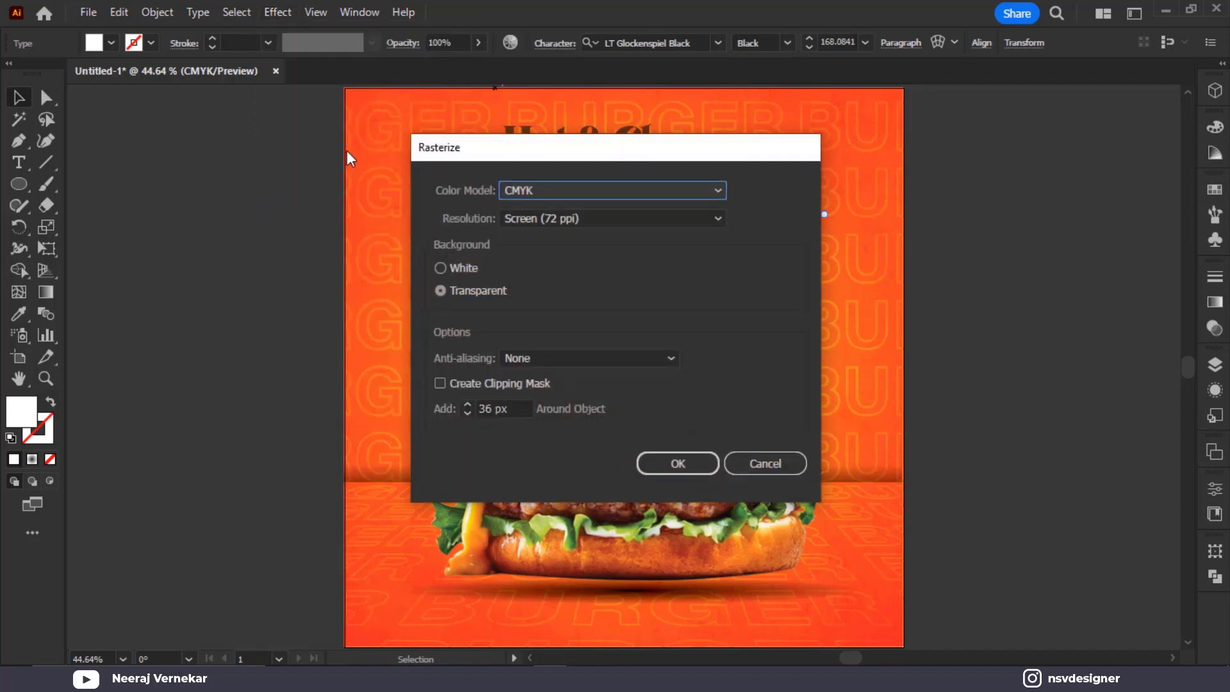
key(Escape)
click(279, 12)
mouse_move(413, 216)
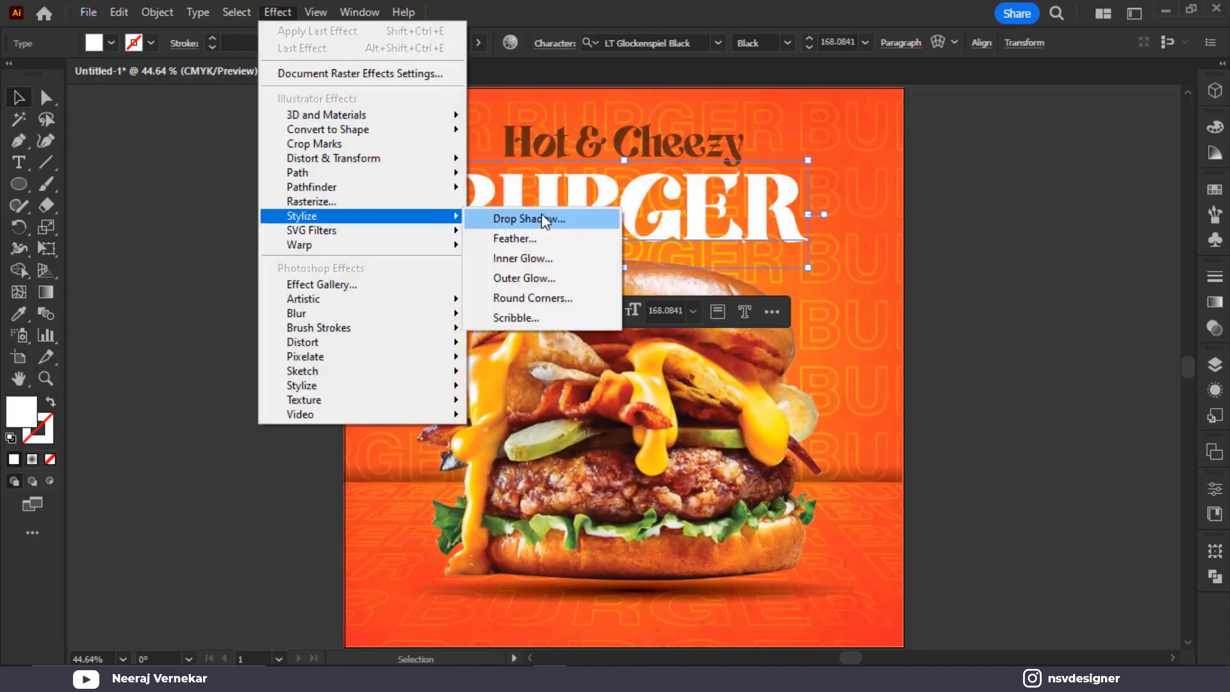
click(542, 219)
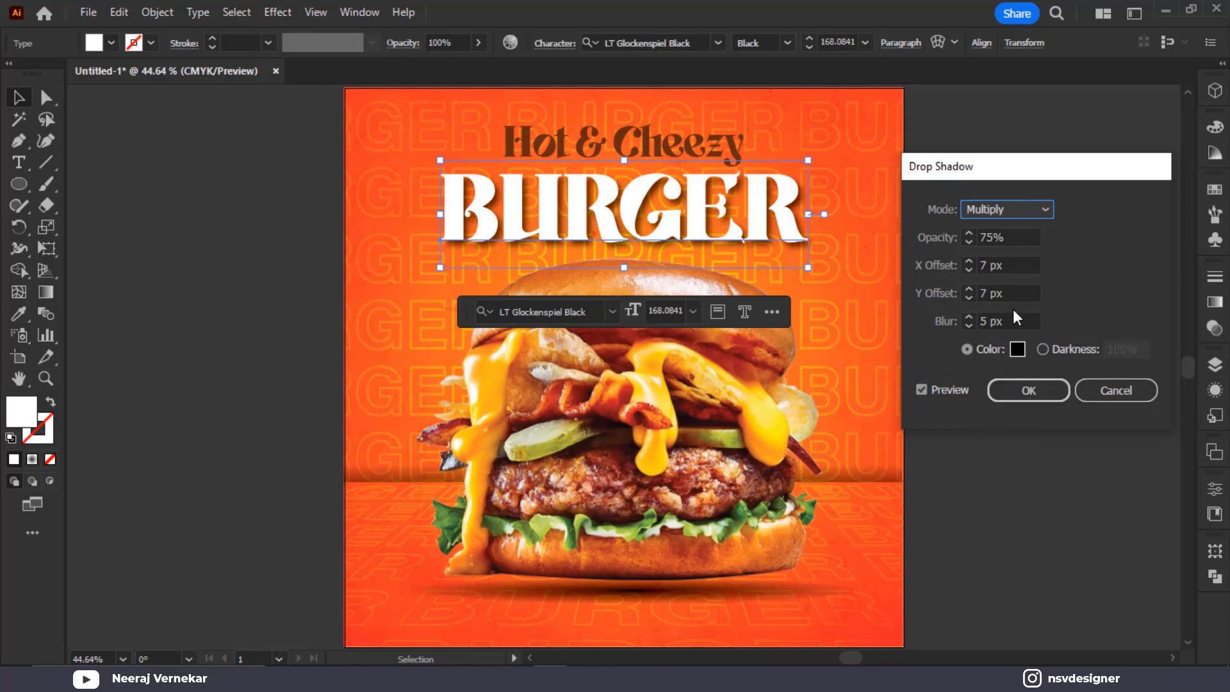
double_click(972, 327)
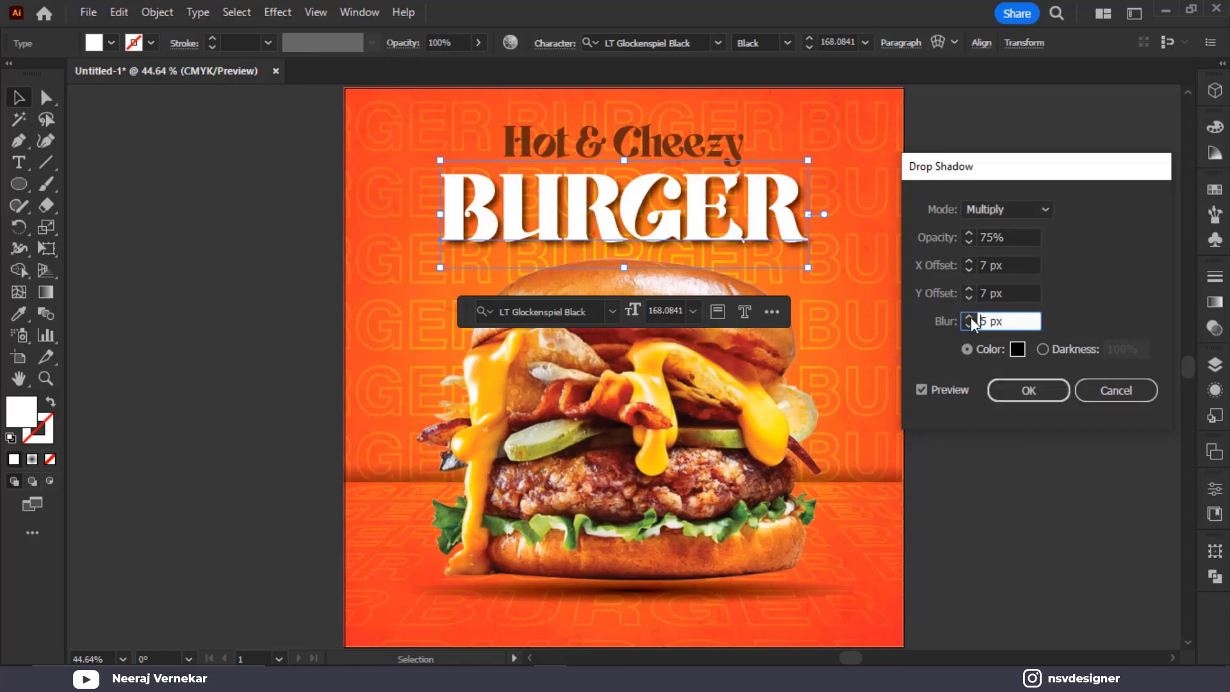
click(1022, 390)
click(1020, 399)
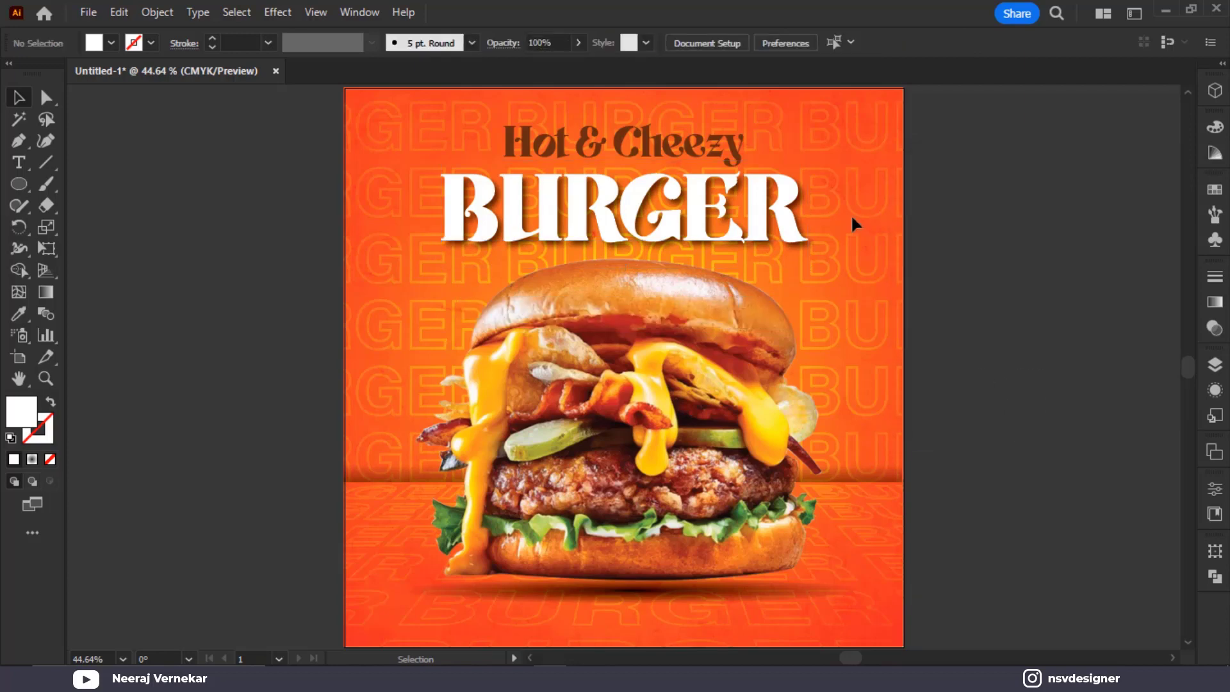
scroll(708, 135, up, 3)
Scale up the Hot & Cheezy text and nudge it into place above BURGER
click(675, 171)
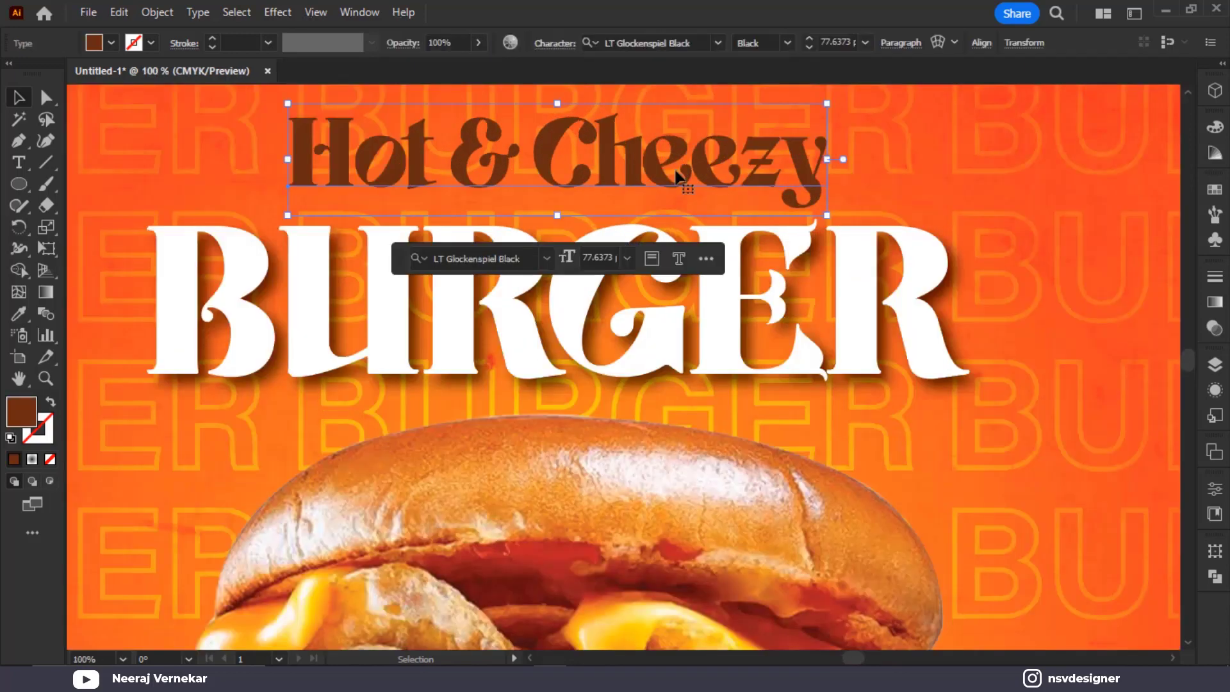
drag(675, 171, 736, 188)
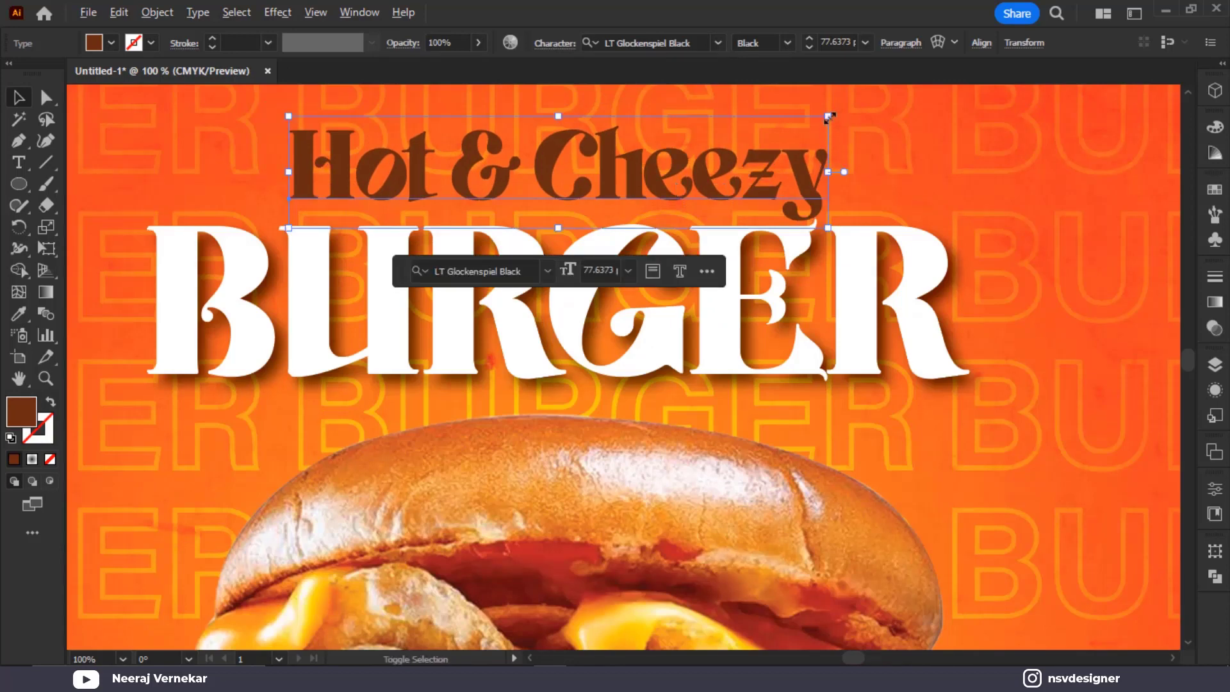
drag(830, 116, 883, 123)
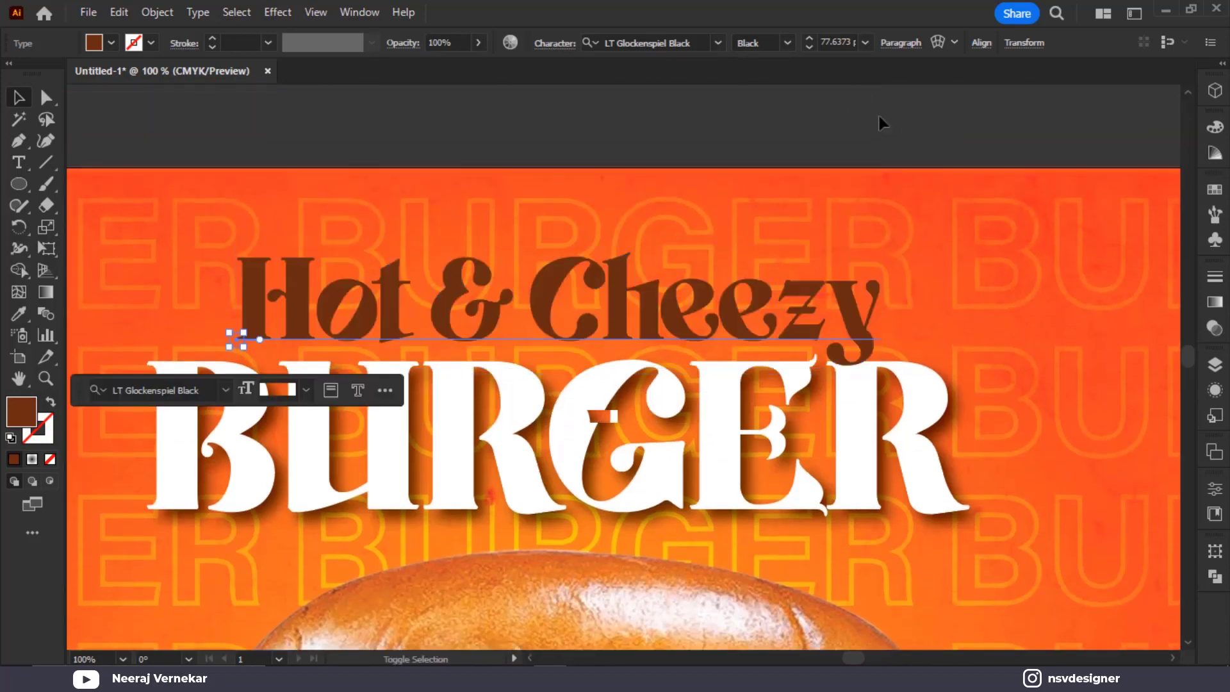
drag(705, 301, 705, 298)
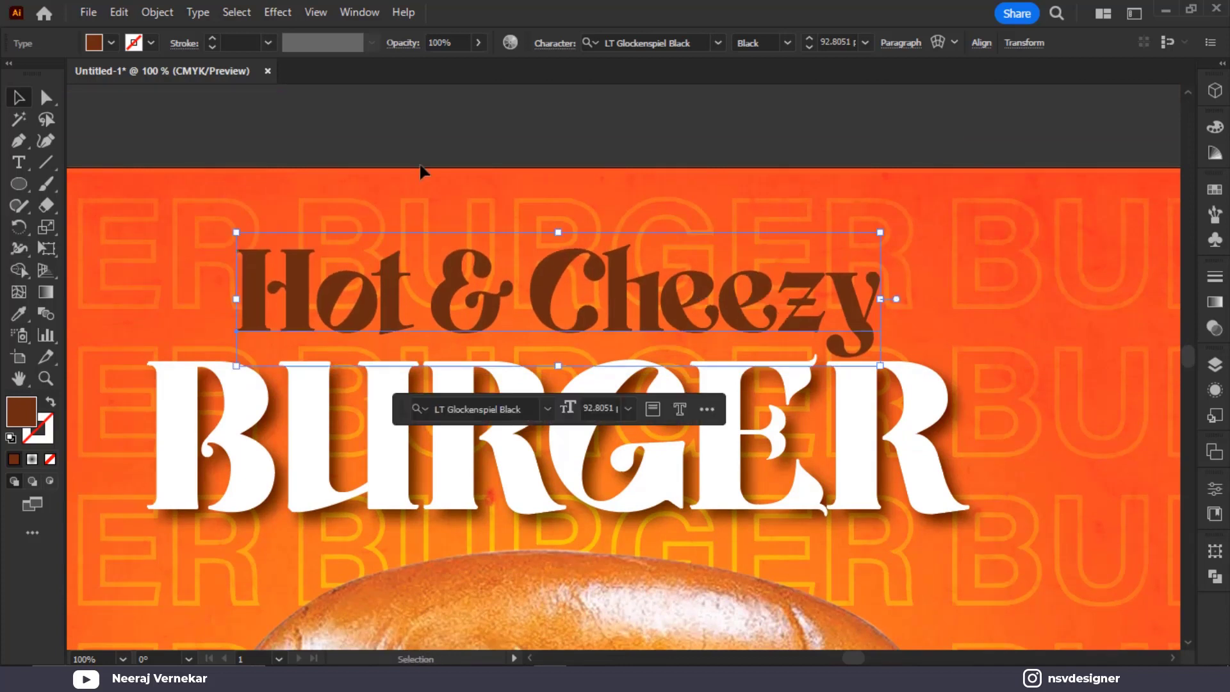
Give Hot & Cheezy a thin white outline
click(110, 50)
click(110, 50)
click(152, 45)
click(38, 75)
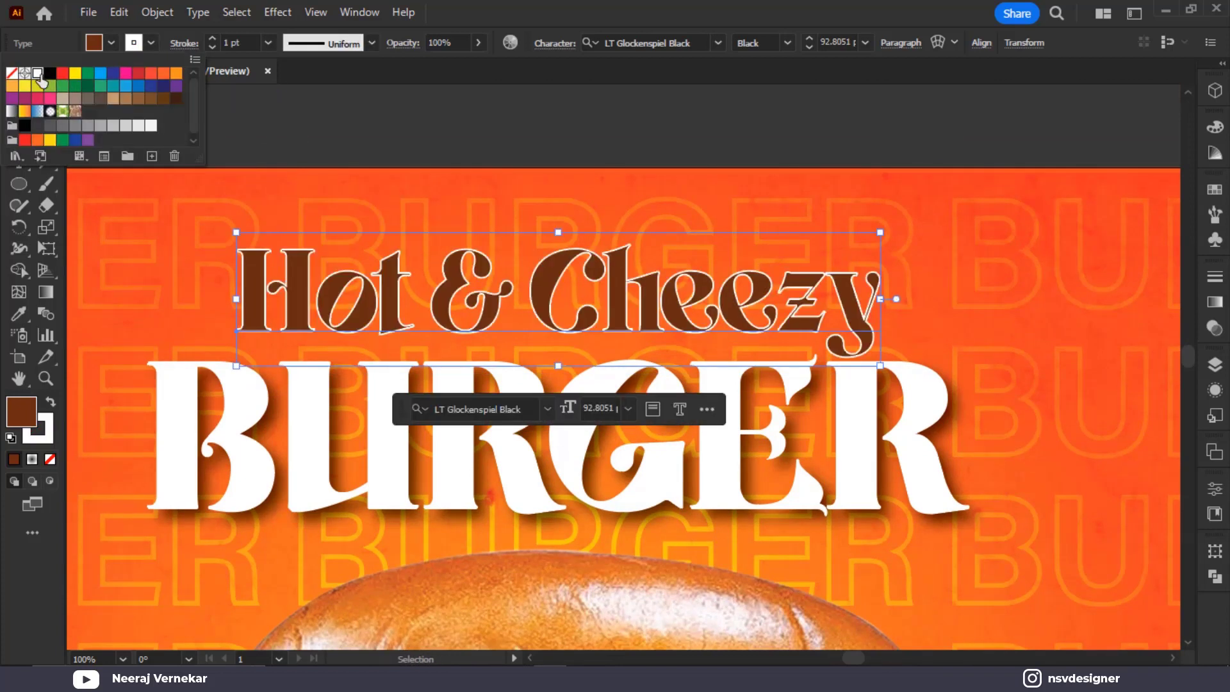
click(245, 44)
scroll(245, 45, down, 2)
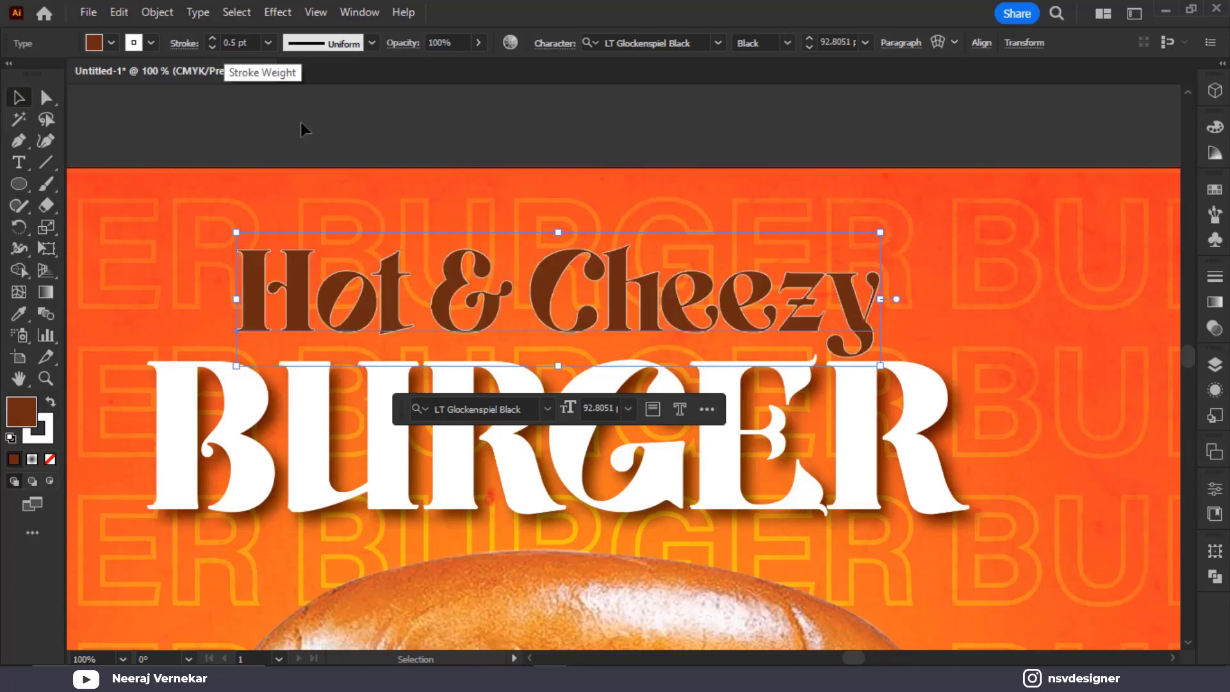
click(462, 157)
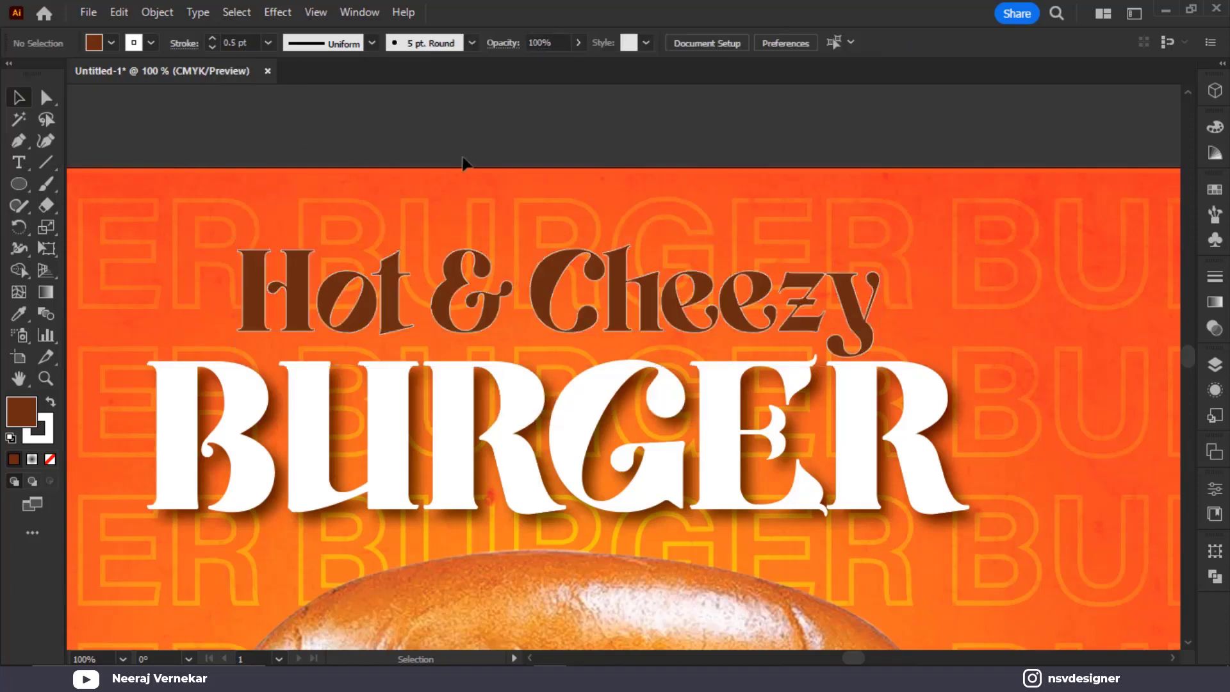
Check the outline weight presets and reset the default outline colour to none
click(269, 44)
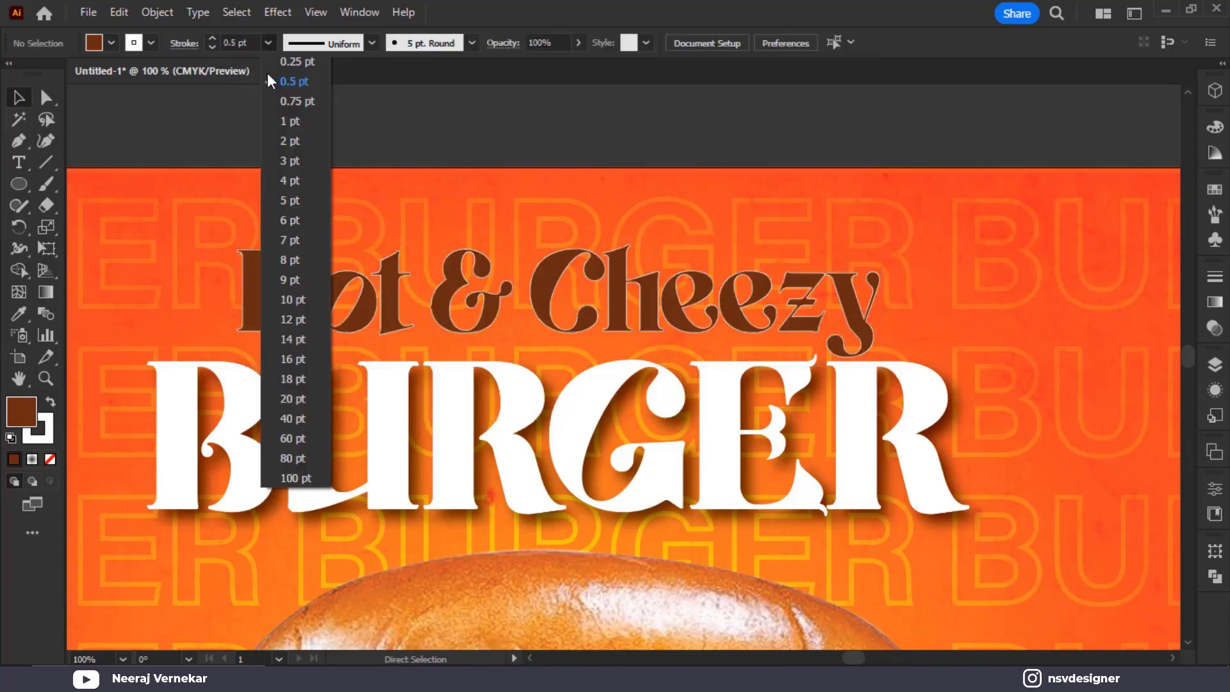
click(148, 45)
click(136, 46)
click(97, 329)
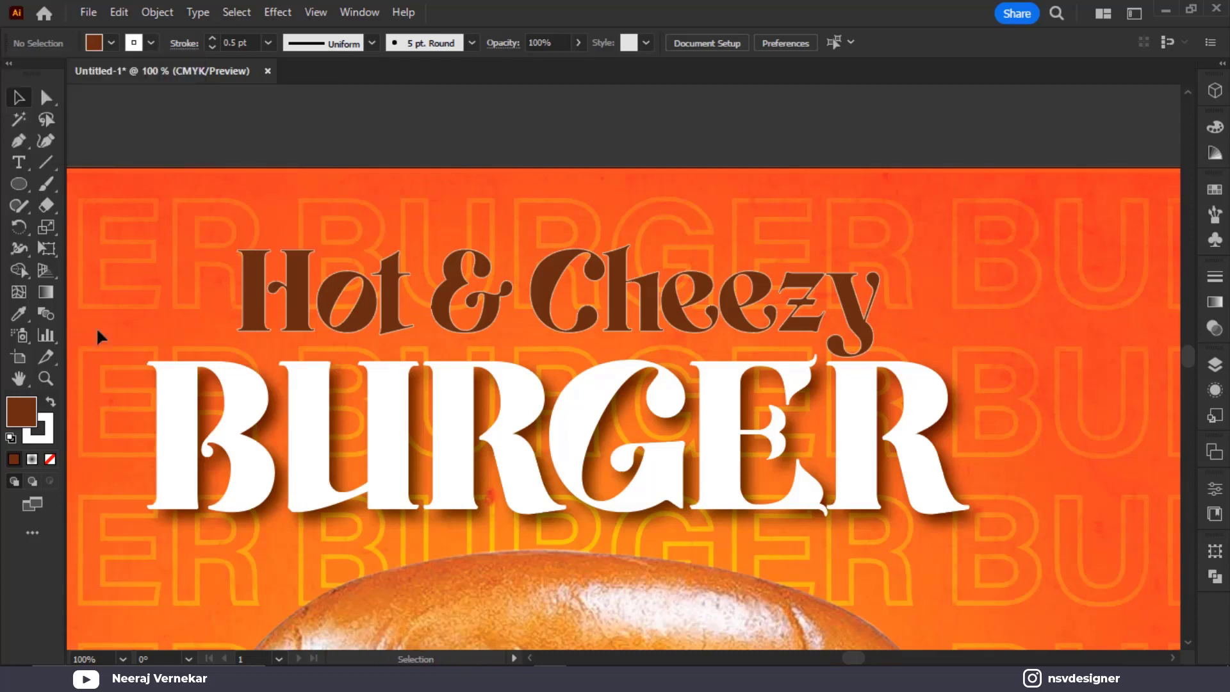
click(43, 441)
click(51, 457)
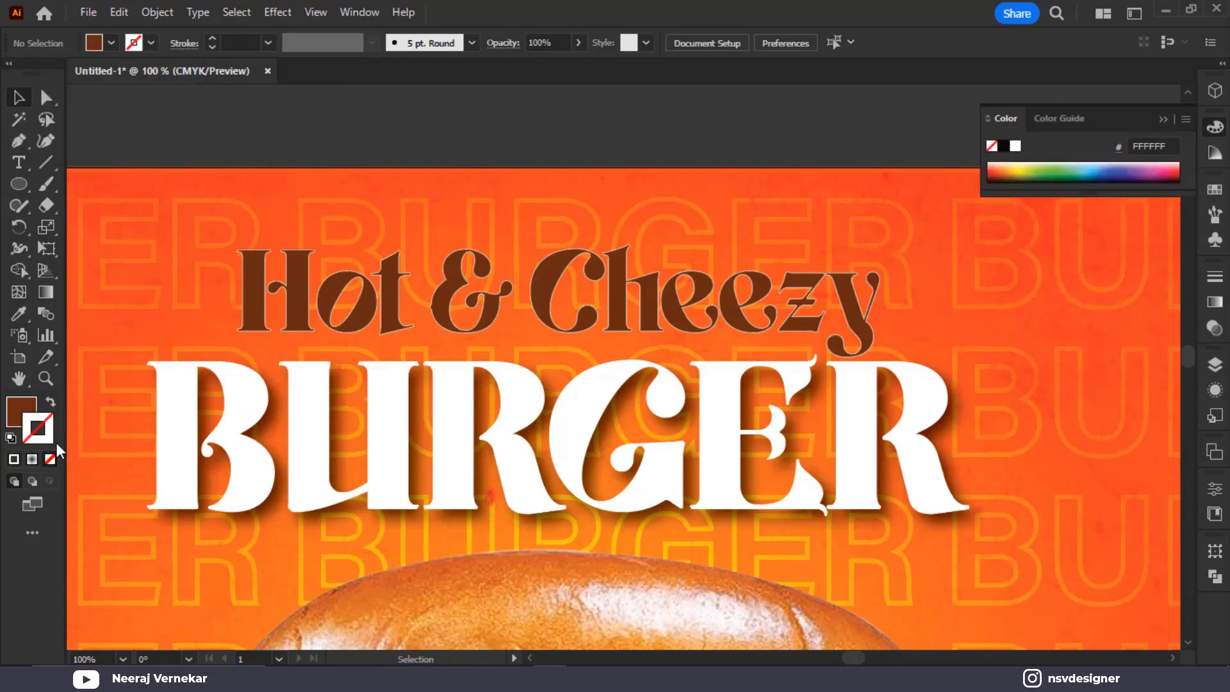
click(397, 312)
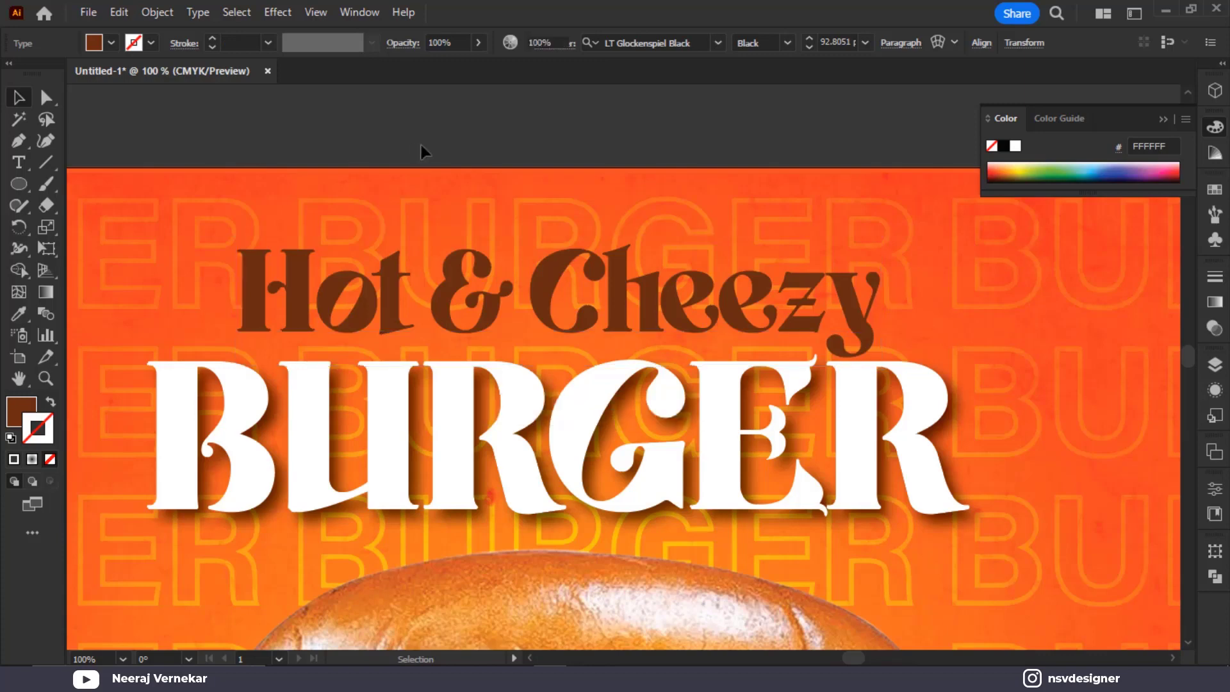
click(421, 145)
scroll(421, 145, down, 1)
click(1163, 120)
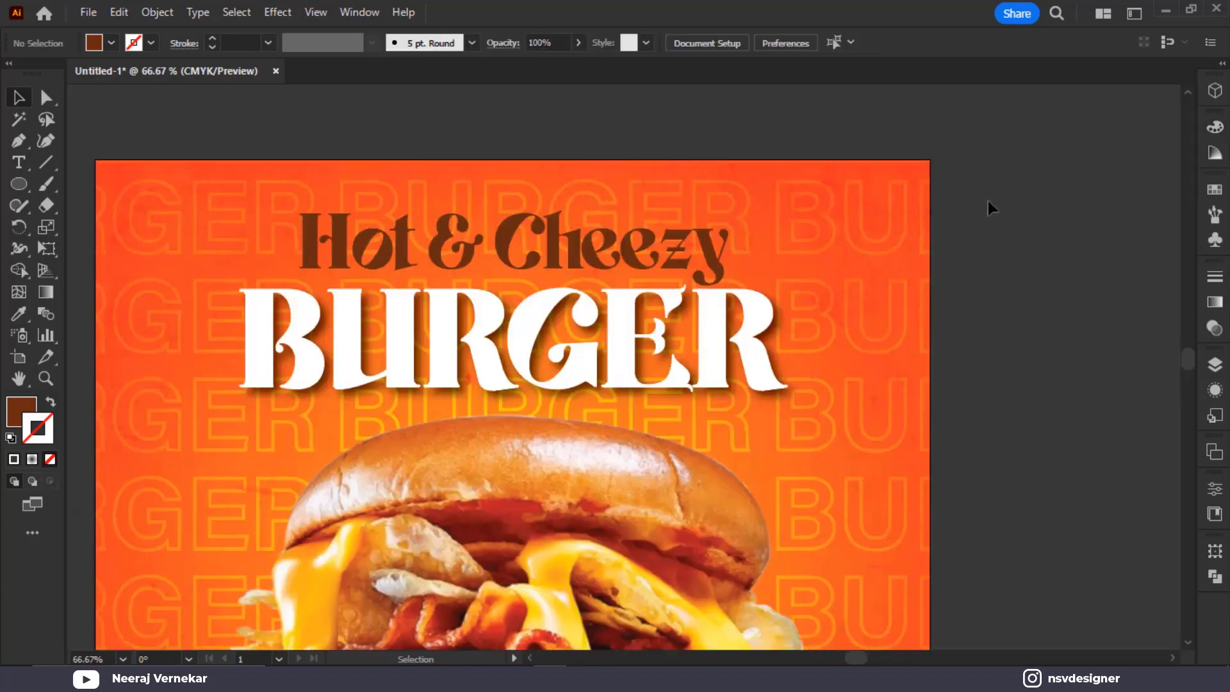
key(ctrl+0)
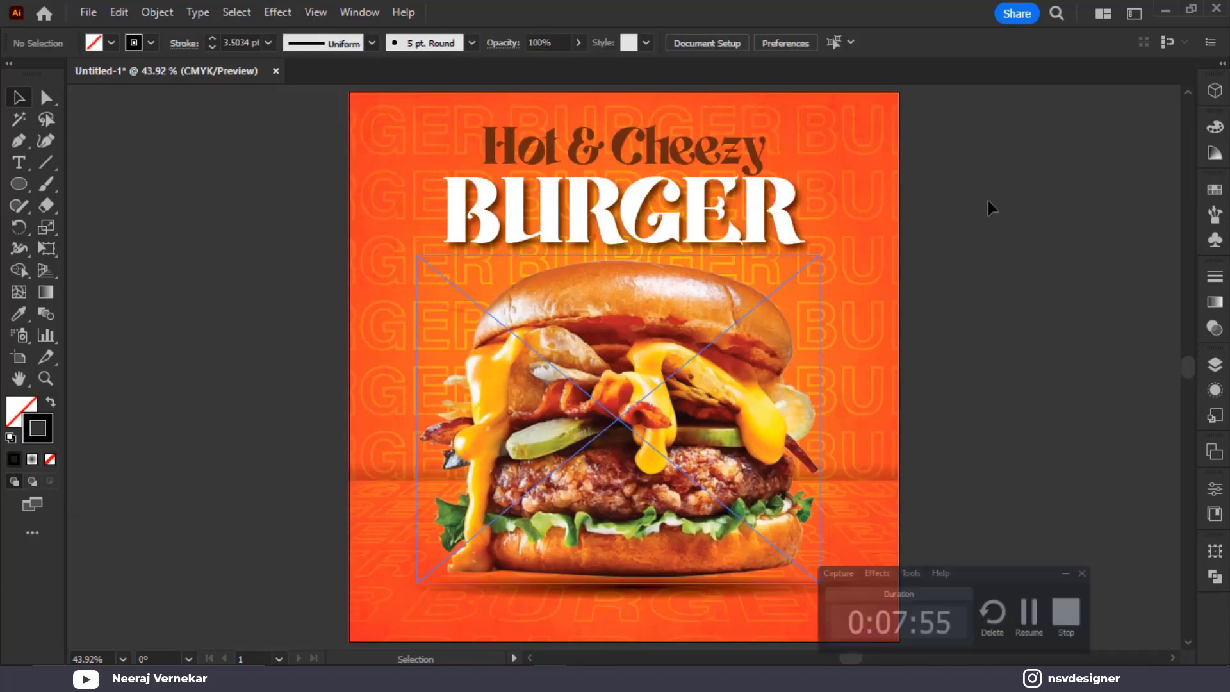
scroll(1009, 317, down, 5)
scroll(725, 364, up, 2)
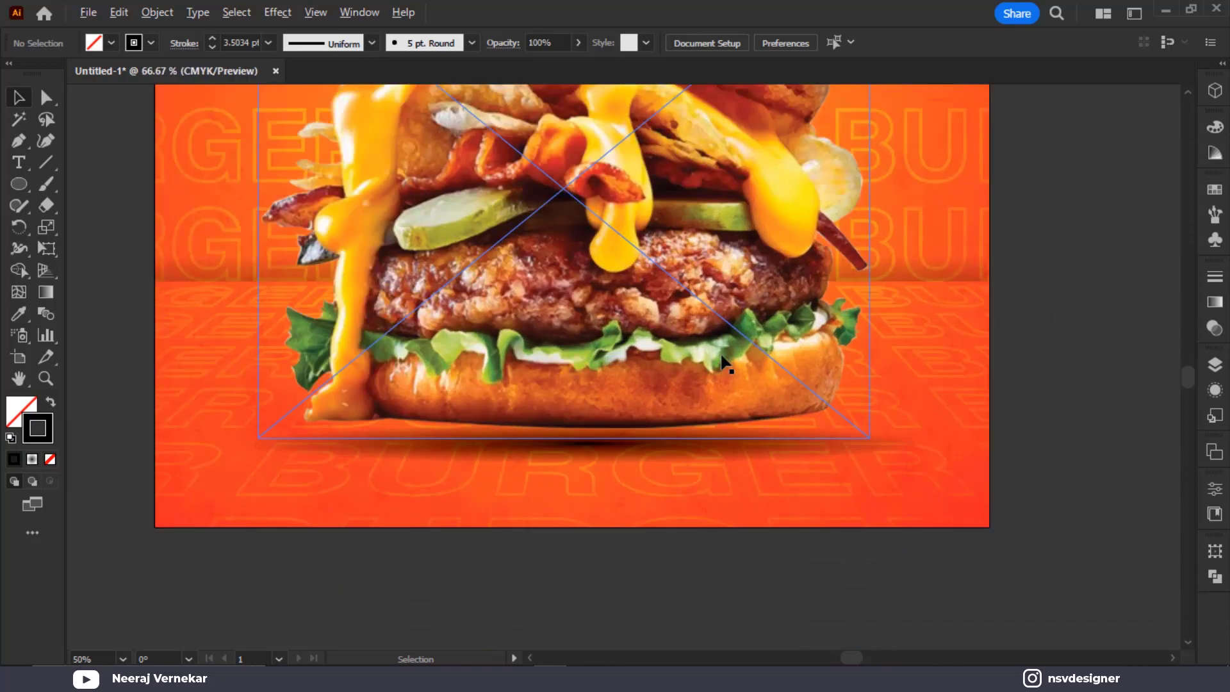
drag(674, 389, 789, 343)
Create a new text object reading 'Contact Us' beside the poster
key(t)
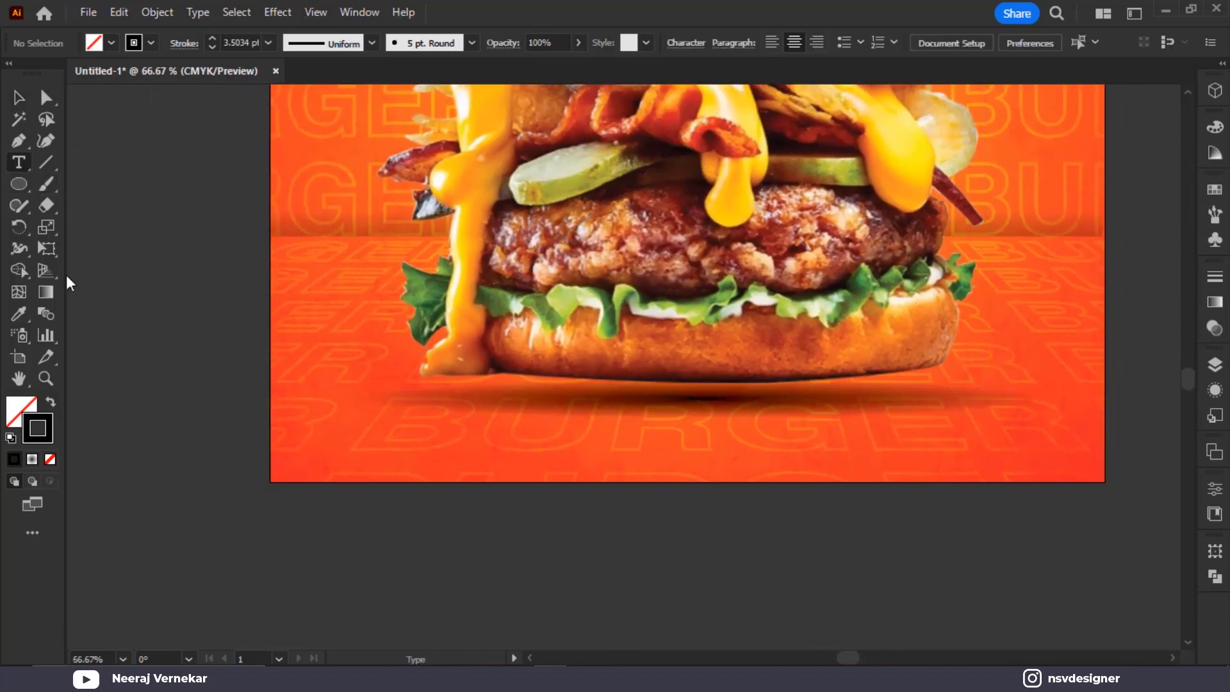
click(323, 525)
text(Con)
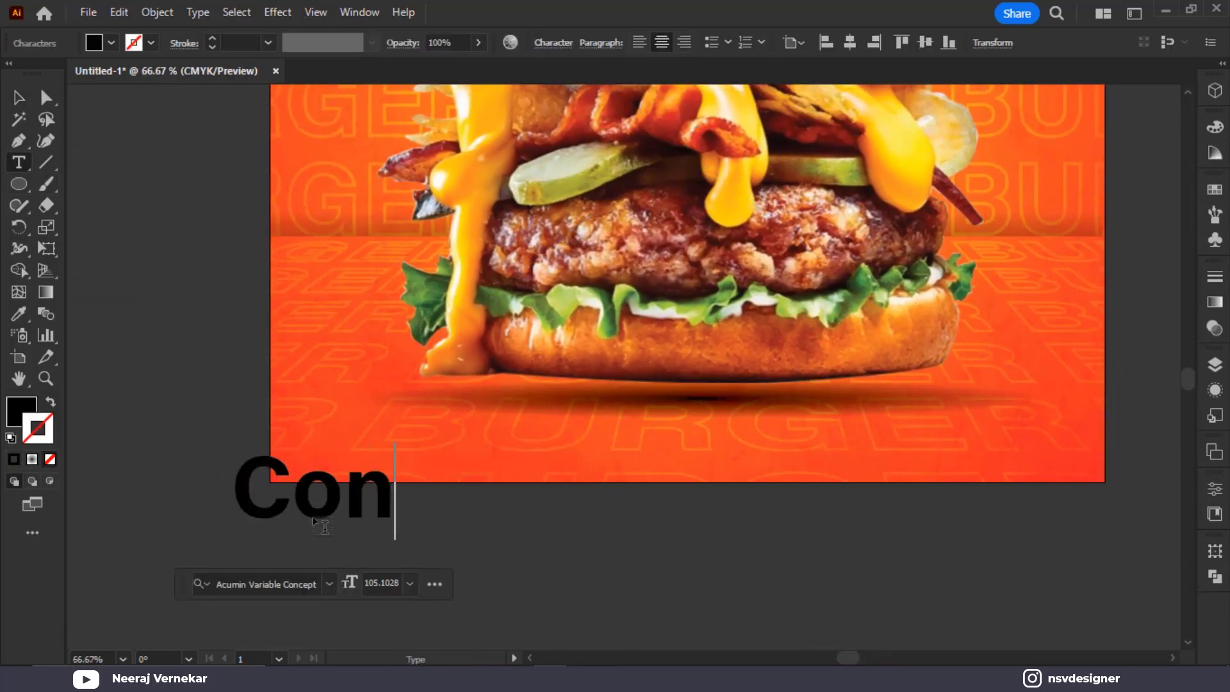
text(tact Us)
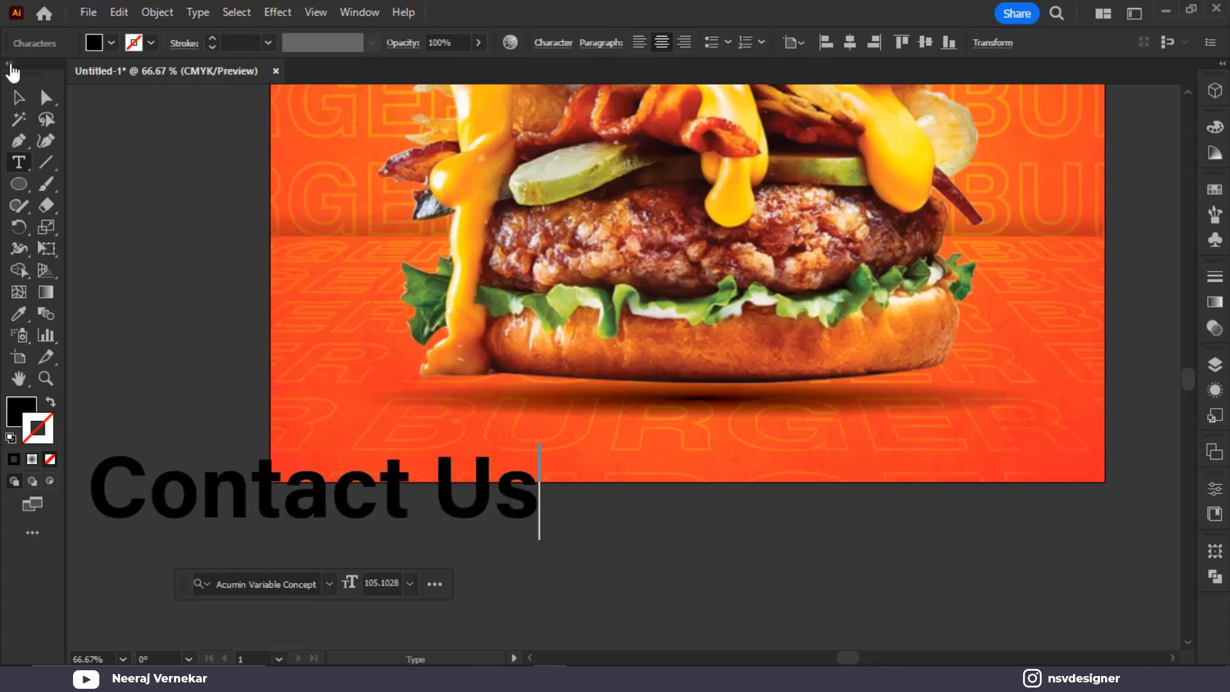
click(18, 97)
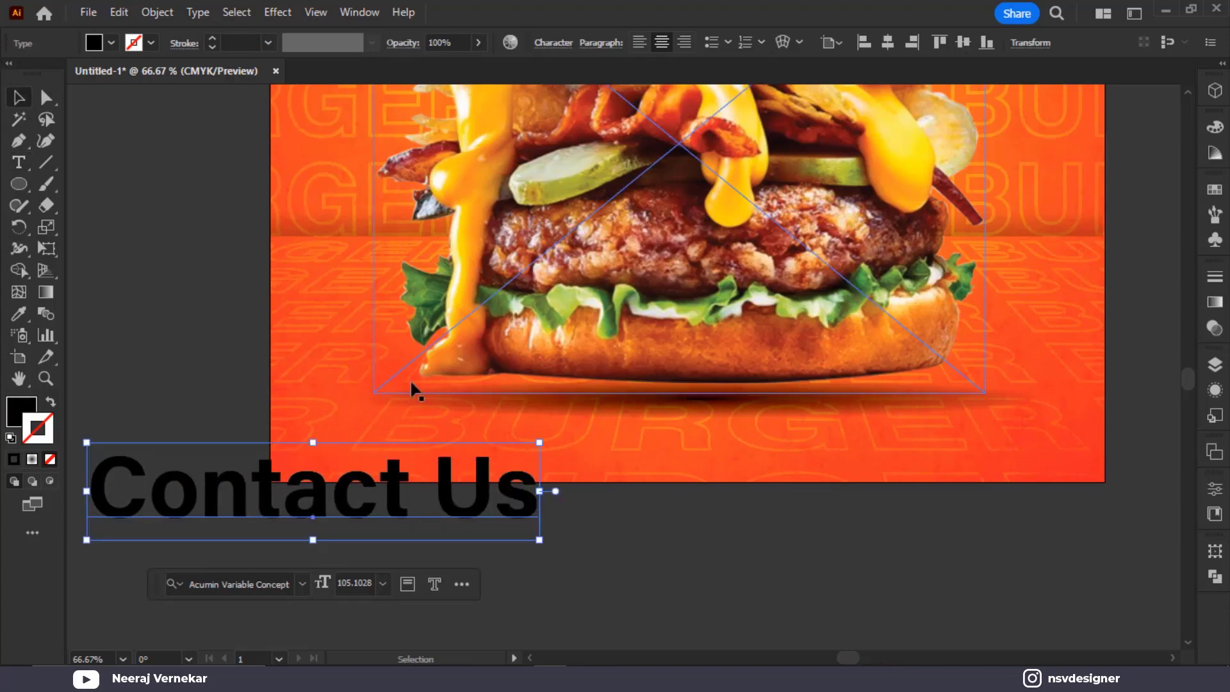
Move Contact Us onto the poster and search 'mont' to browse Montserrat fonts
click(238, 582)
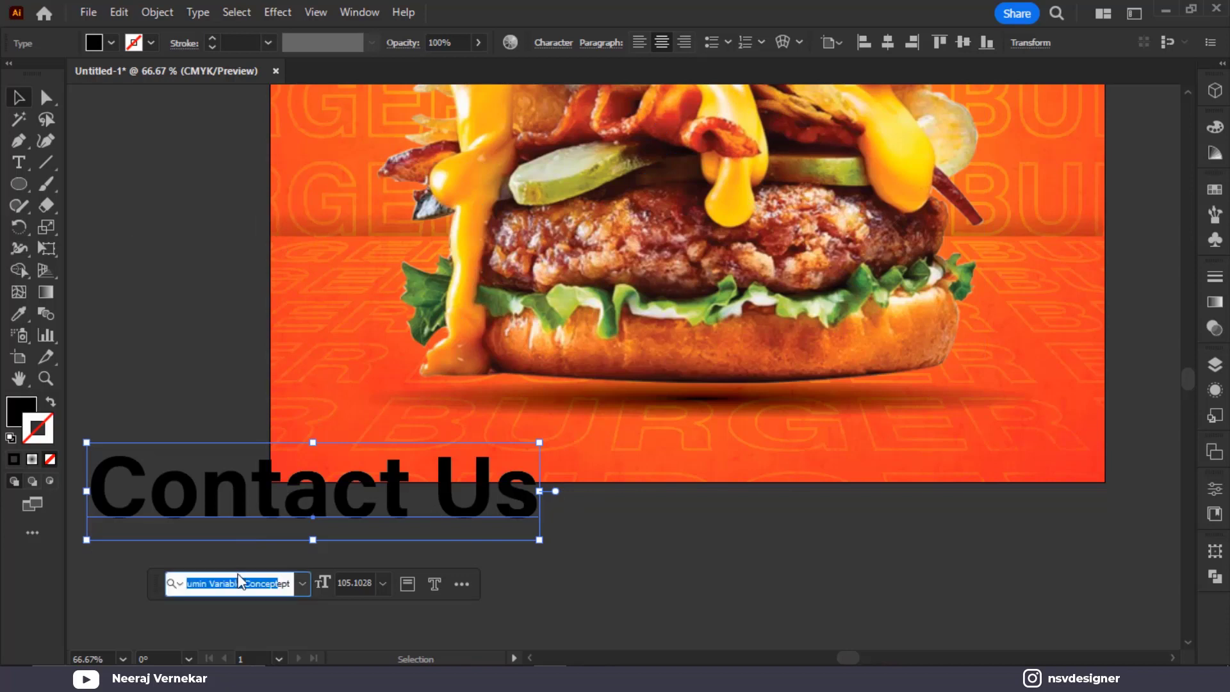
text(mon)
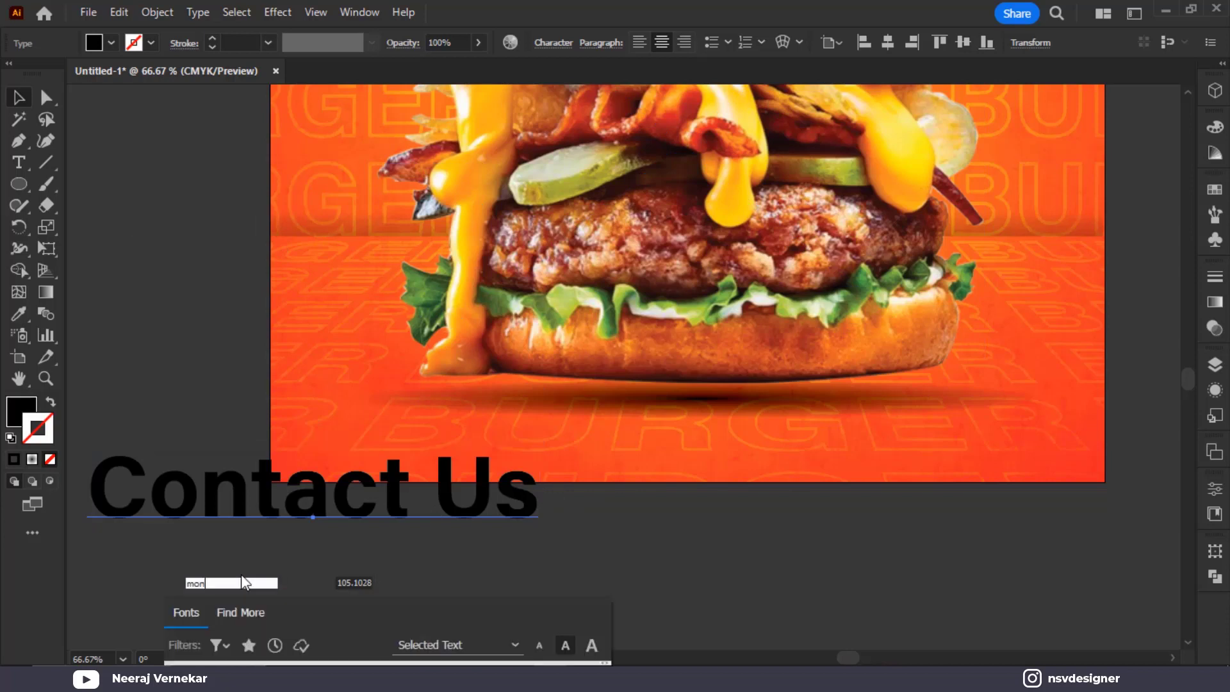
text(t)
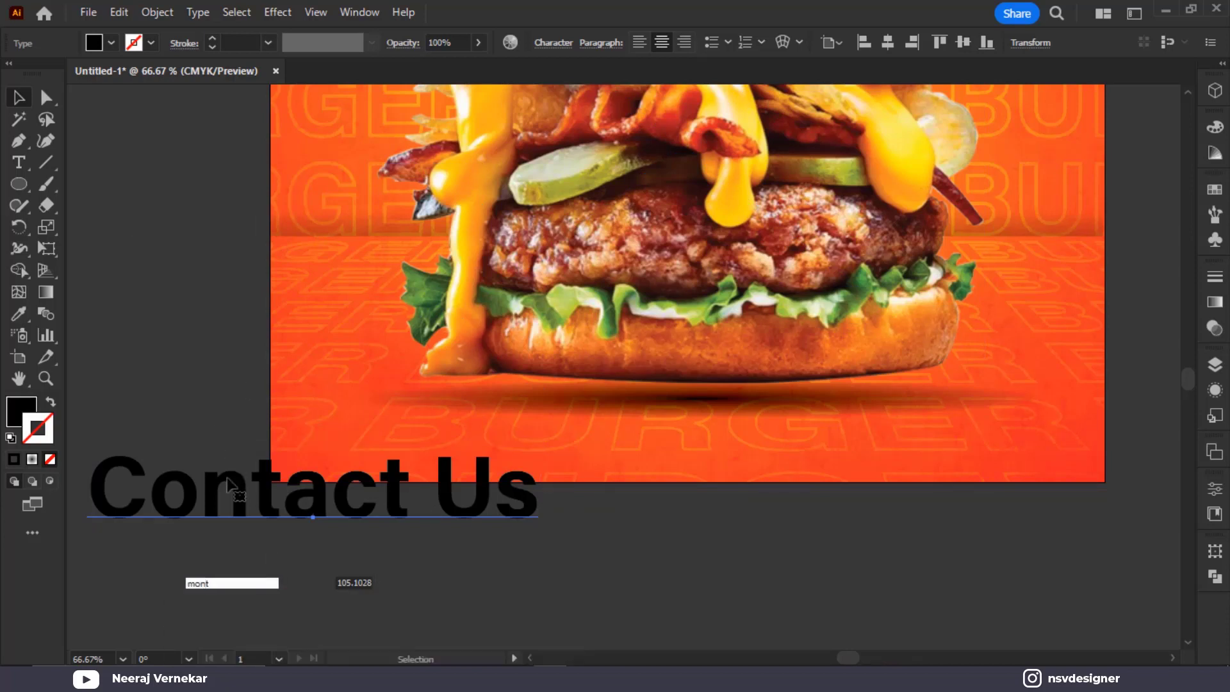
drag(225, 487, 262, 181)
click(282, 282)
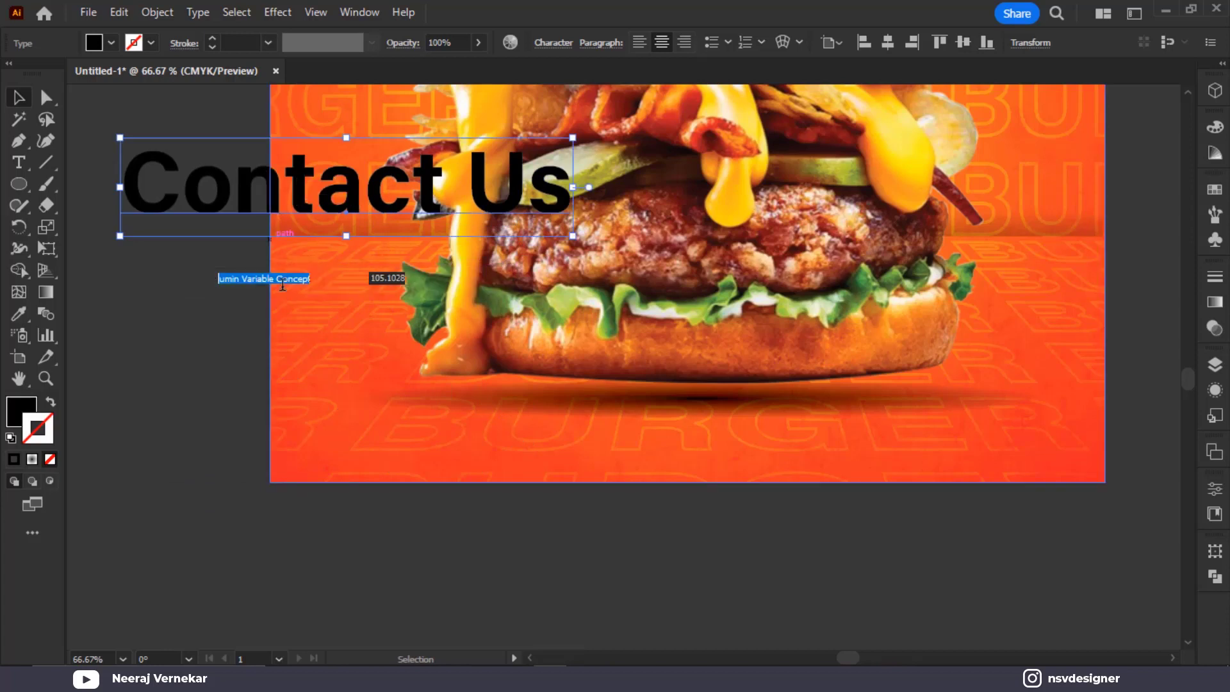
text(mont)
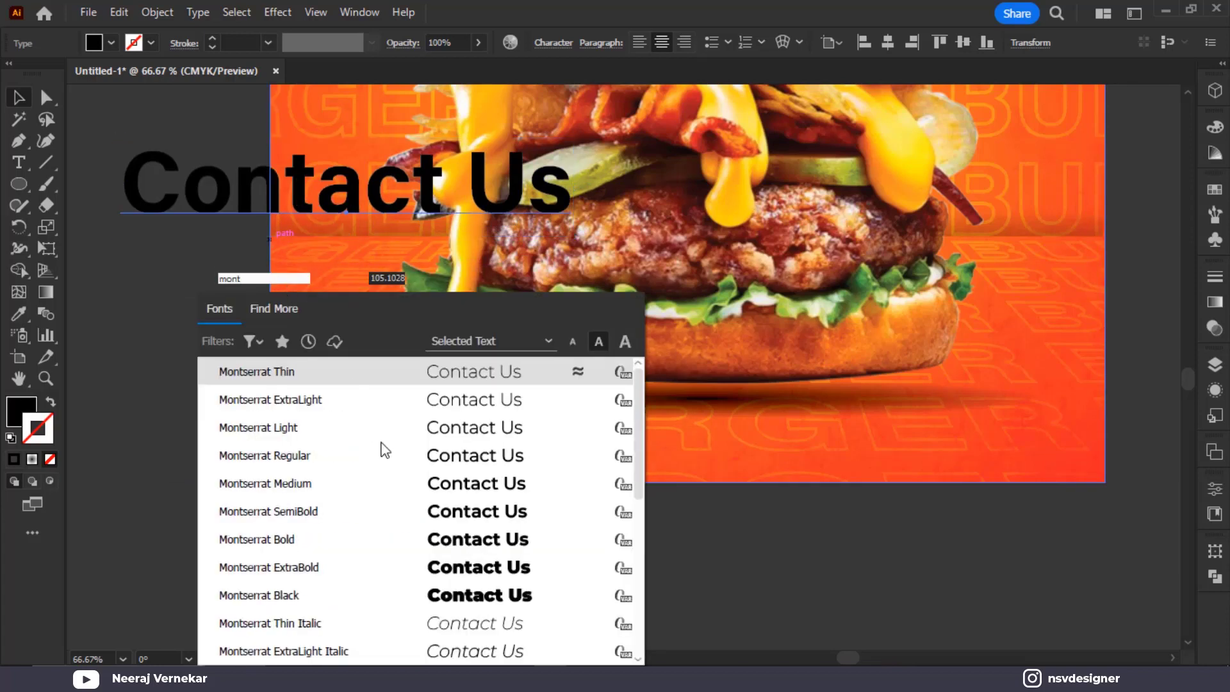
scroll(420, 485, down, 3)
scroll(424, 549, up, 2)
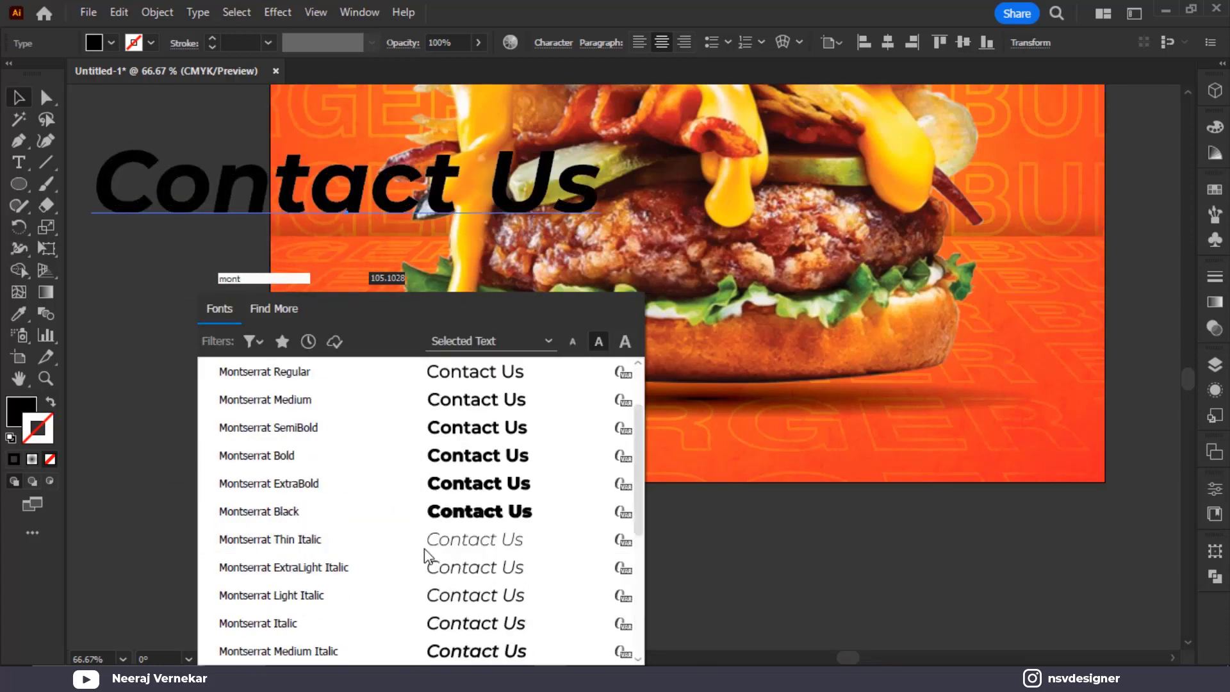
scroll(424, 549, up, 1)
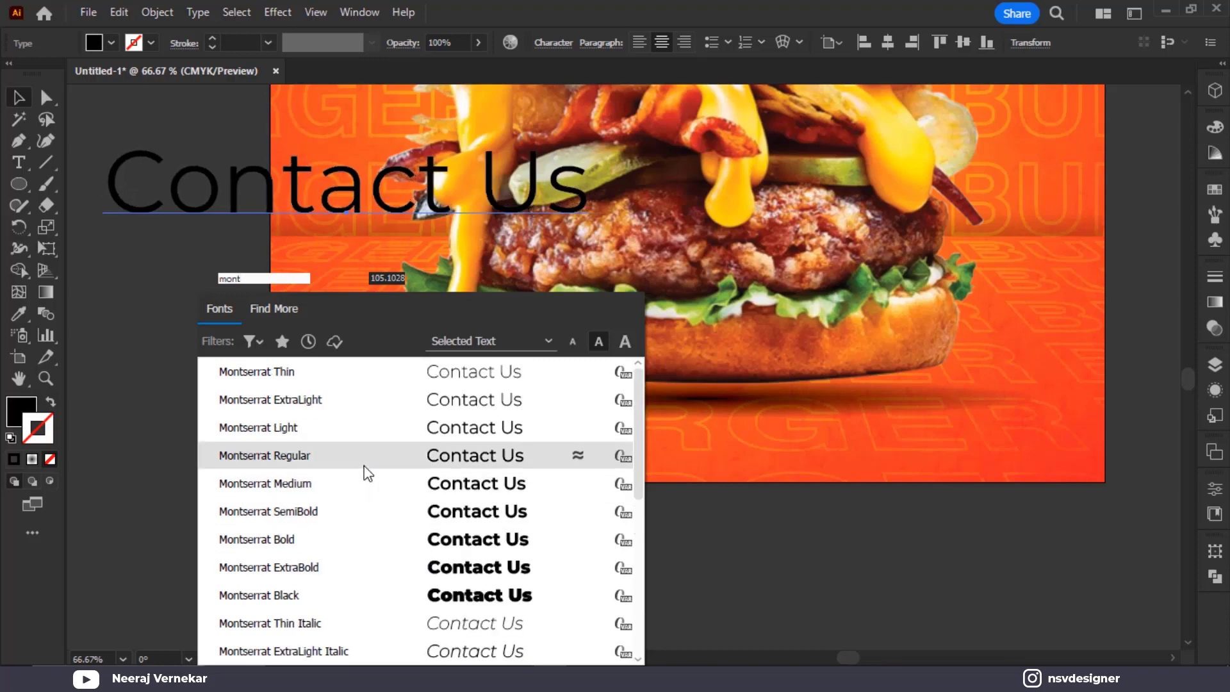
scroll(368, 480, down, 2)
scroll(384, 568, down, 3)
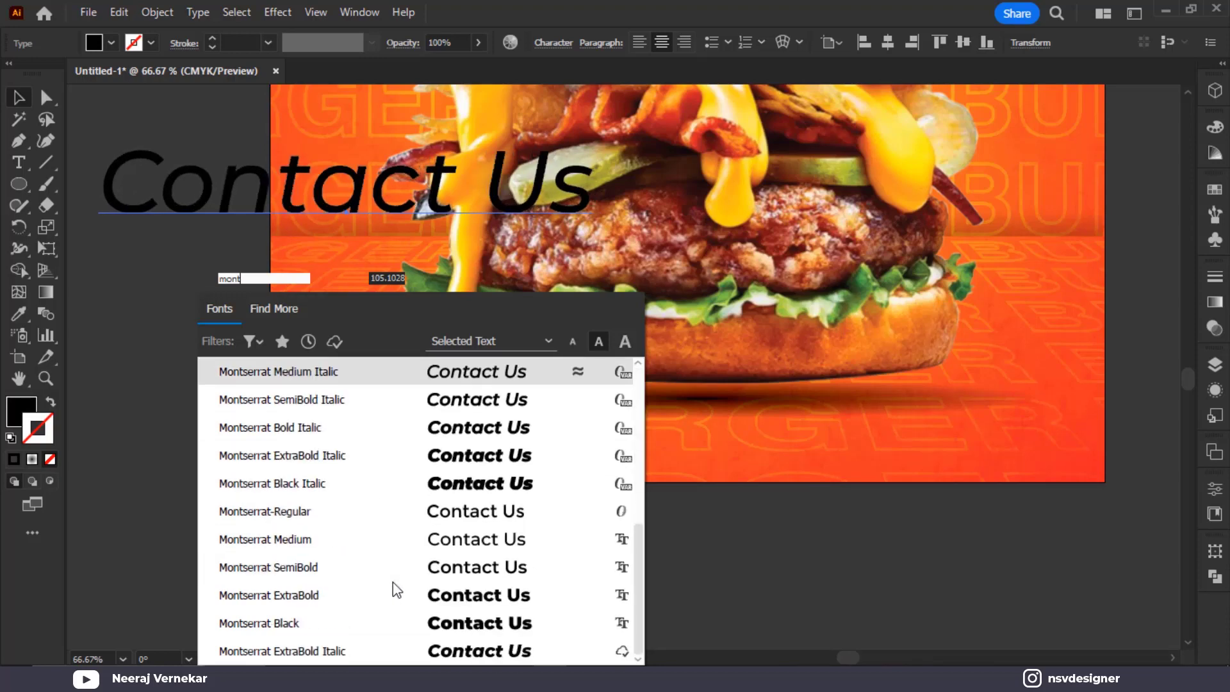
scroll(346, 573, up, 2)
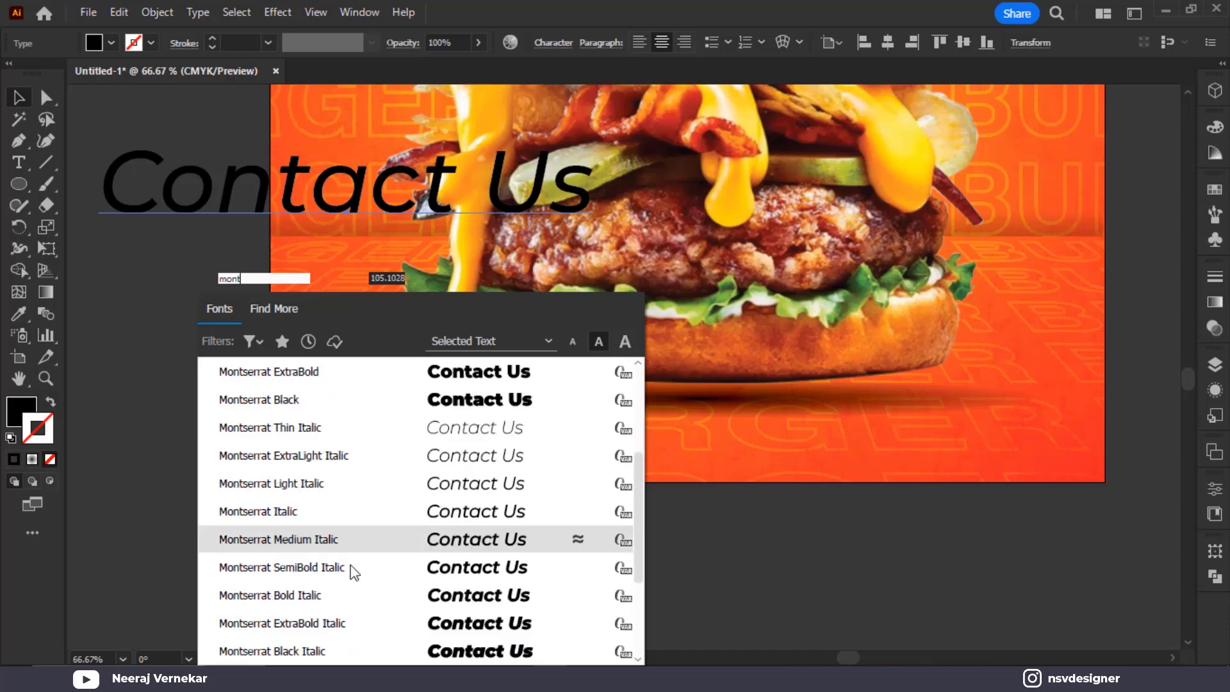
scroll(359, 571, down, 2)
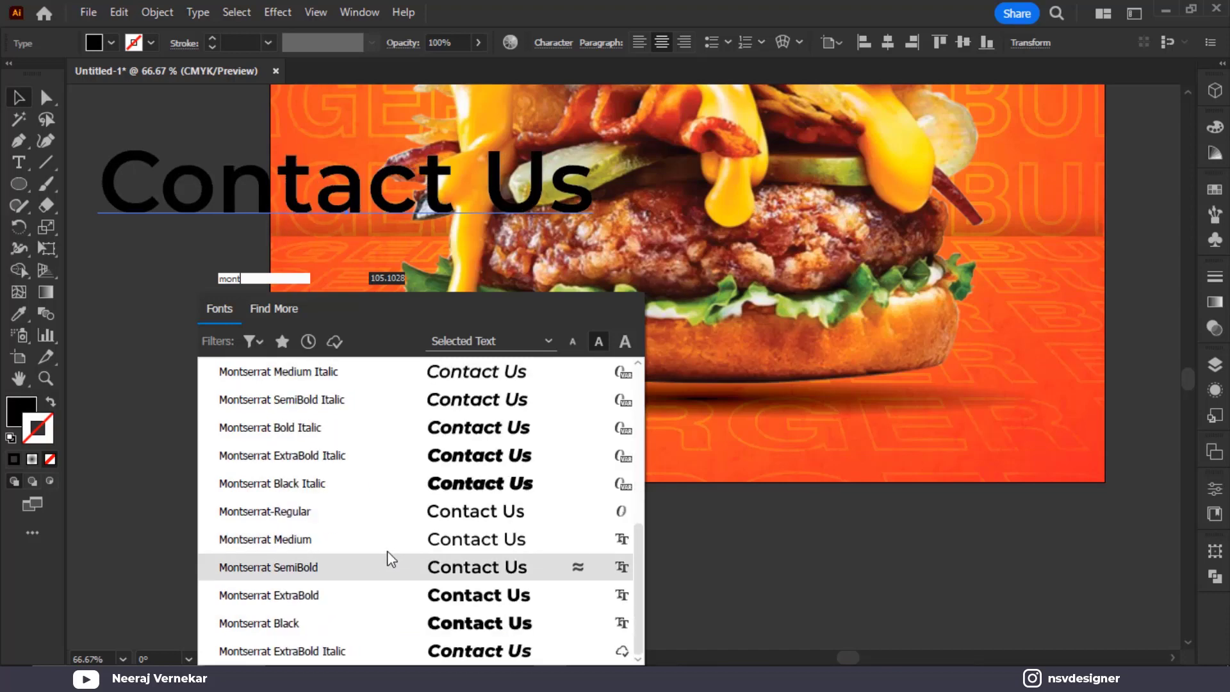
scroll(387, 559, up, 5)
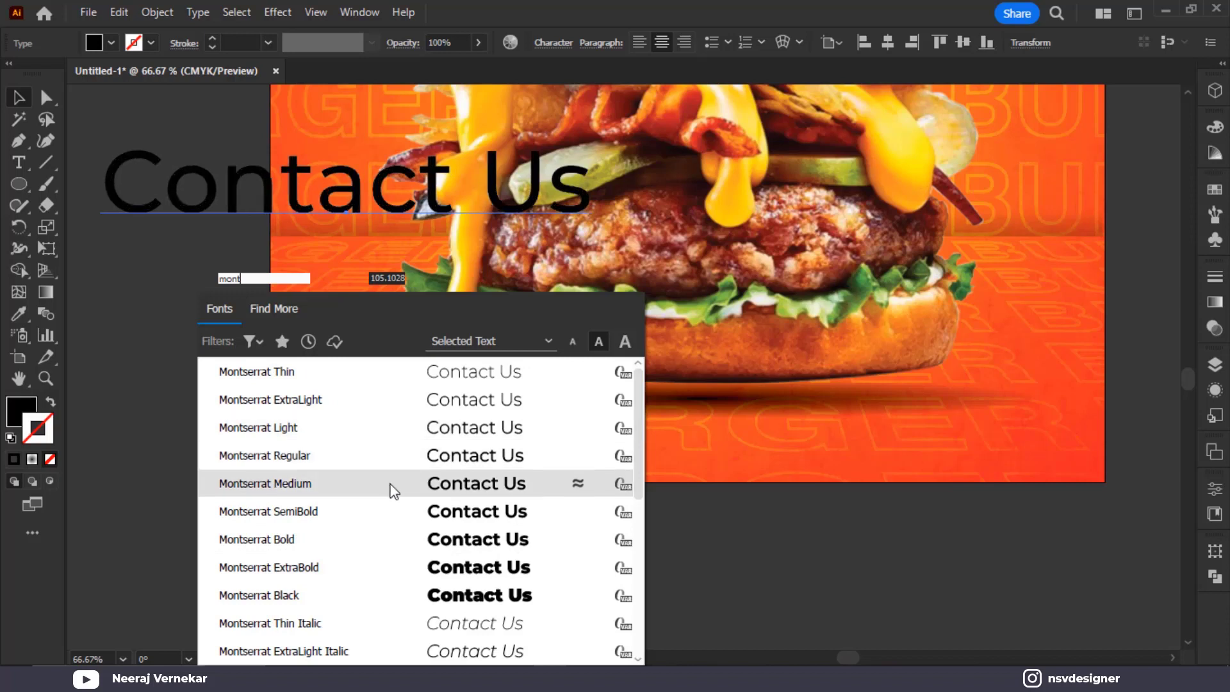
Apply Montserrat Bold to Contact Us and move it to the poster's lower left
click(403, 539)
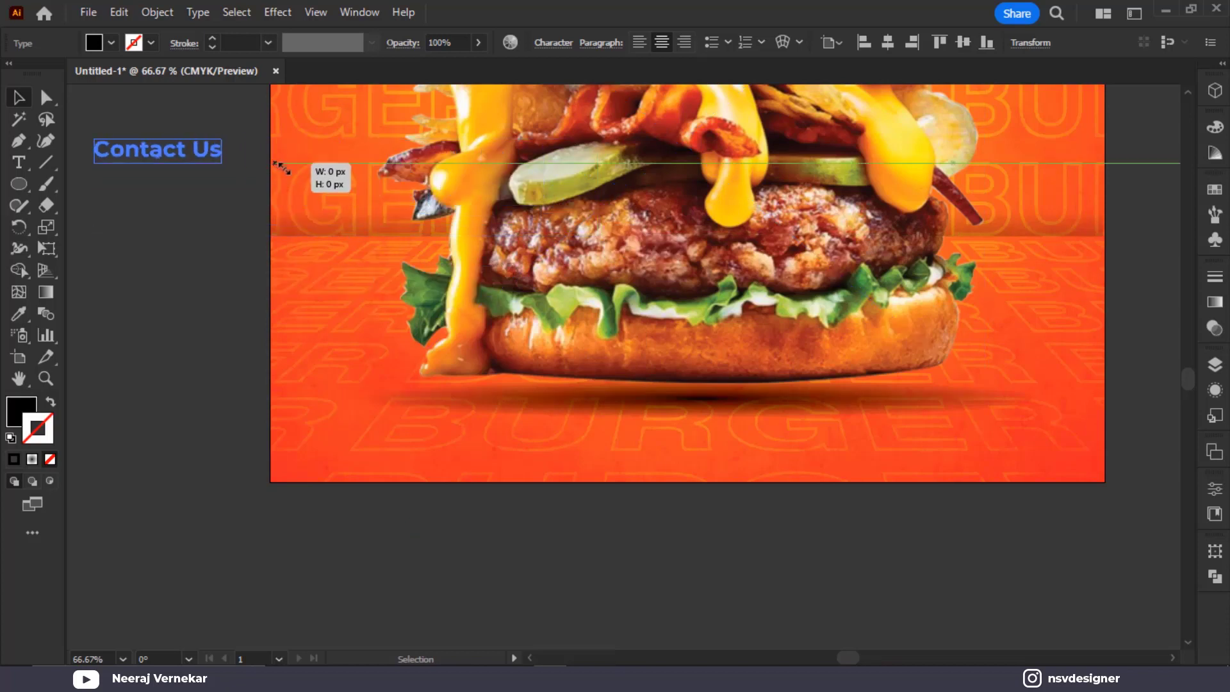
click(193, 153)
drag(195, 168, 385, 431)
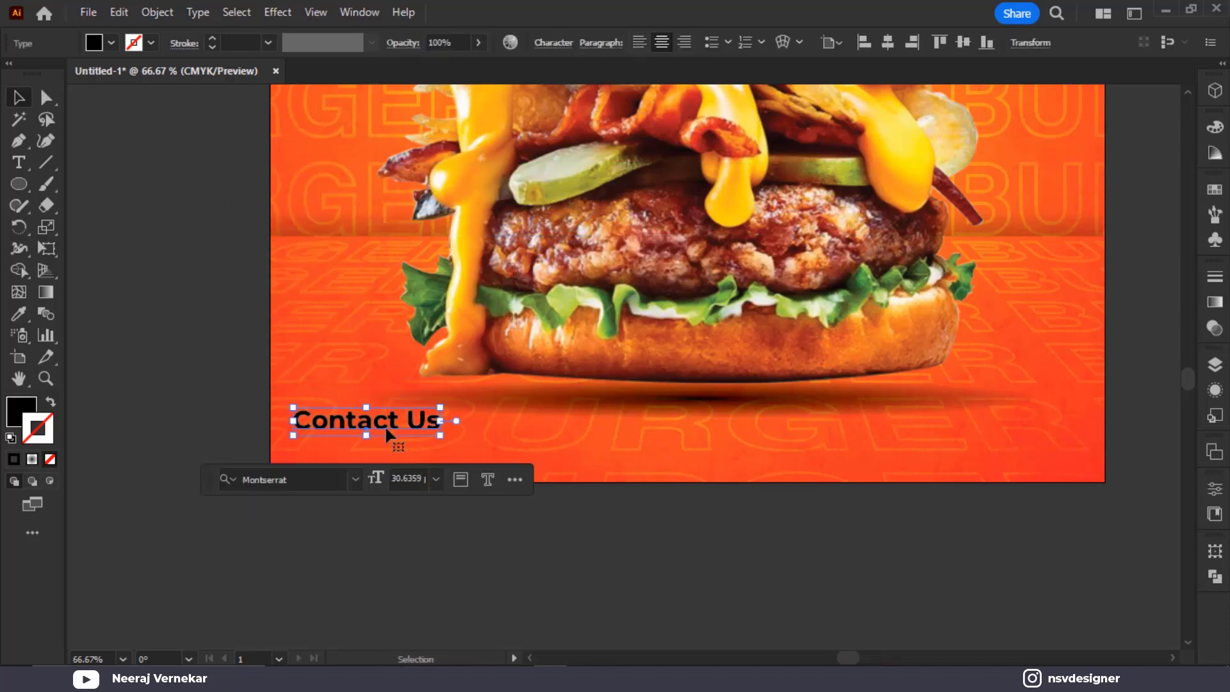
click(404, 559)
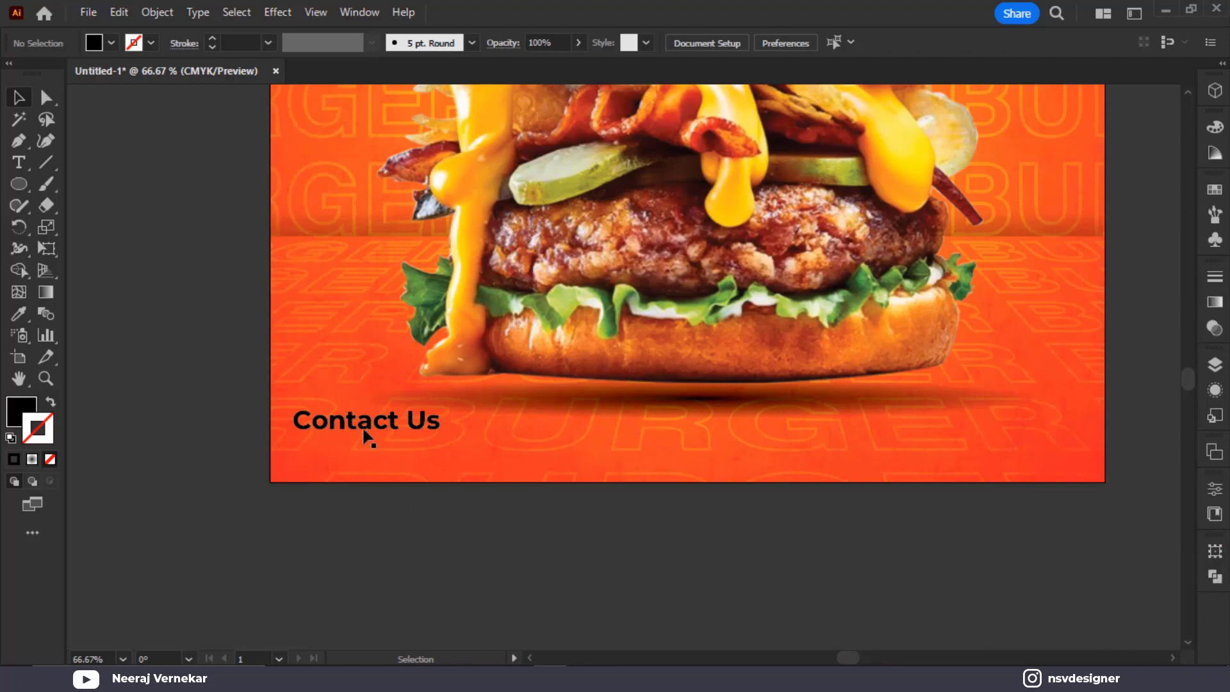
drag(370, 425, 379, 438)
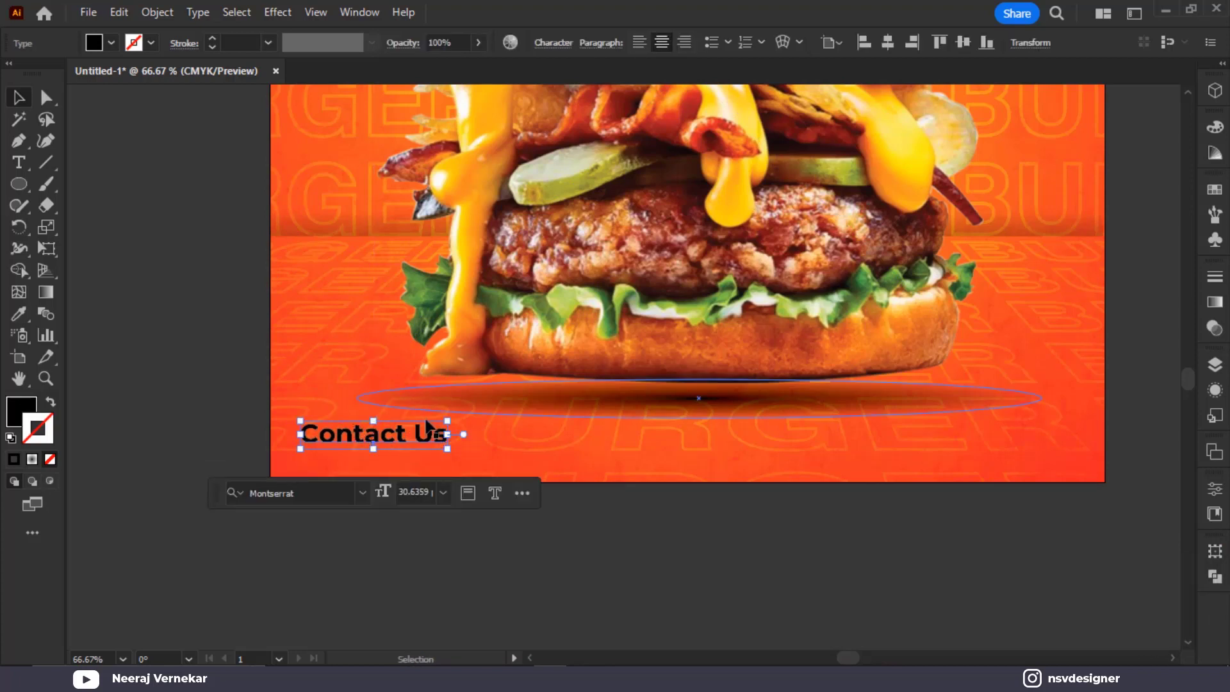
Fill the Contact Us text with white and fine-tune its position
click(553, 43)
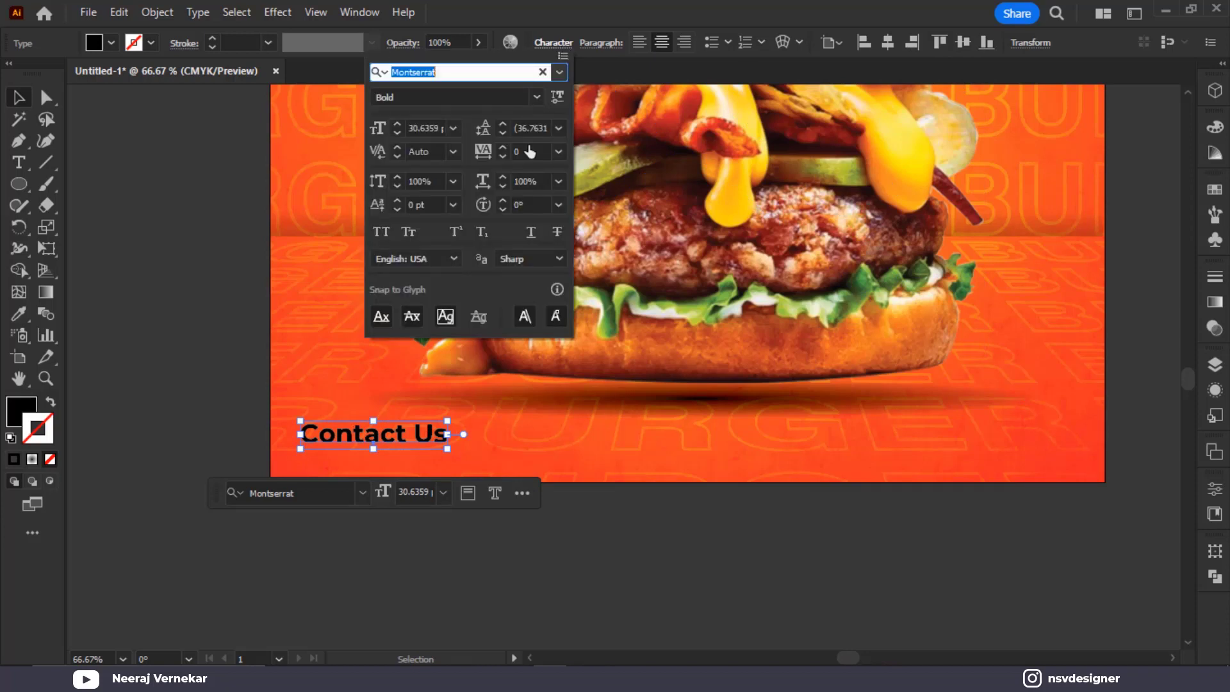
scroll(504, 93, up, 2)
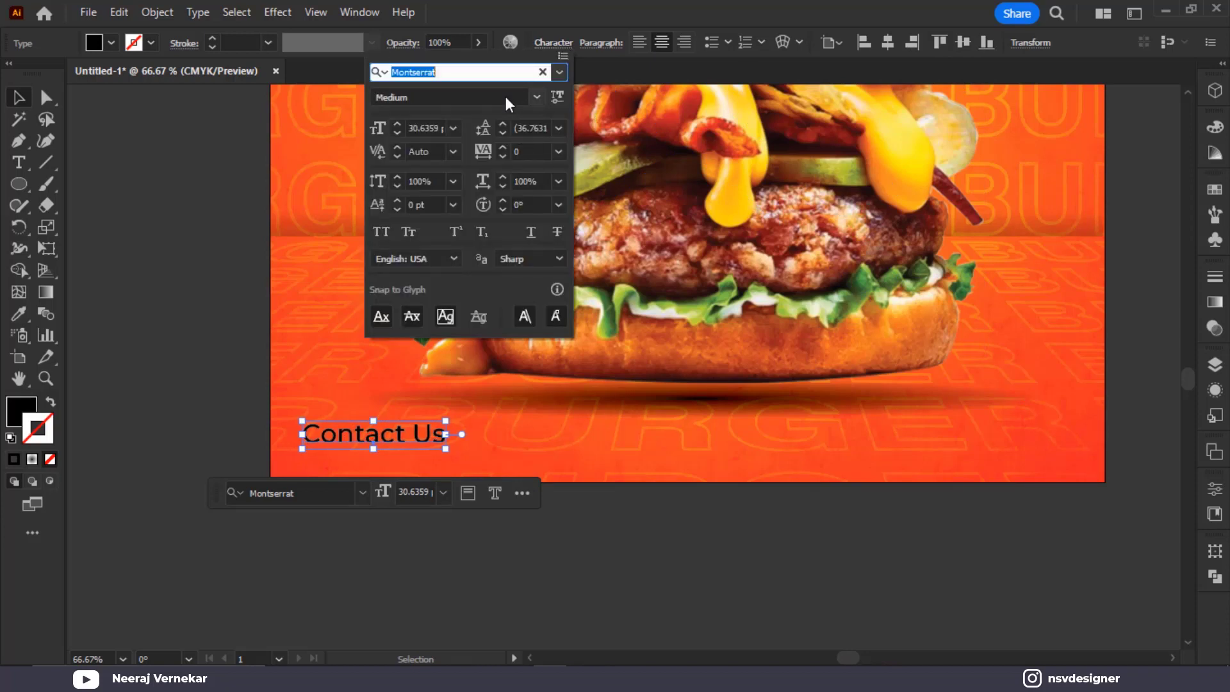
scroll(505, 93, down, 4)
scroll(505, 93, up, 2)
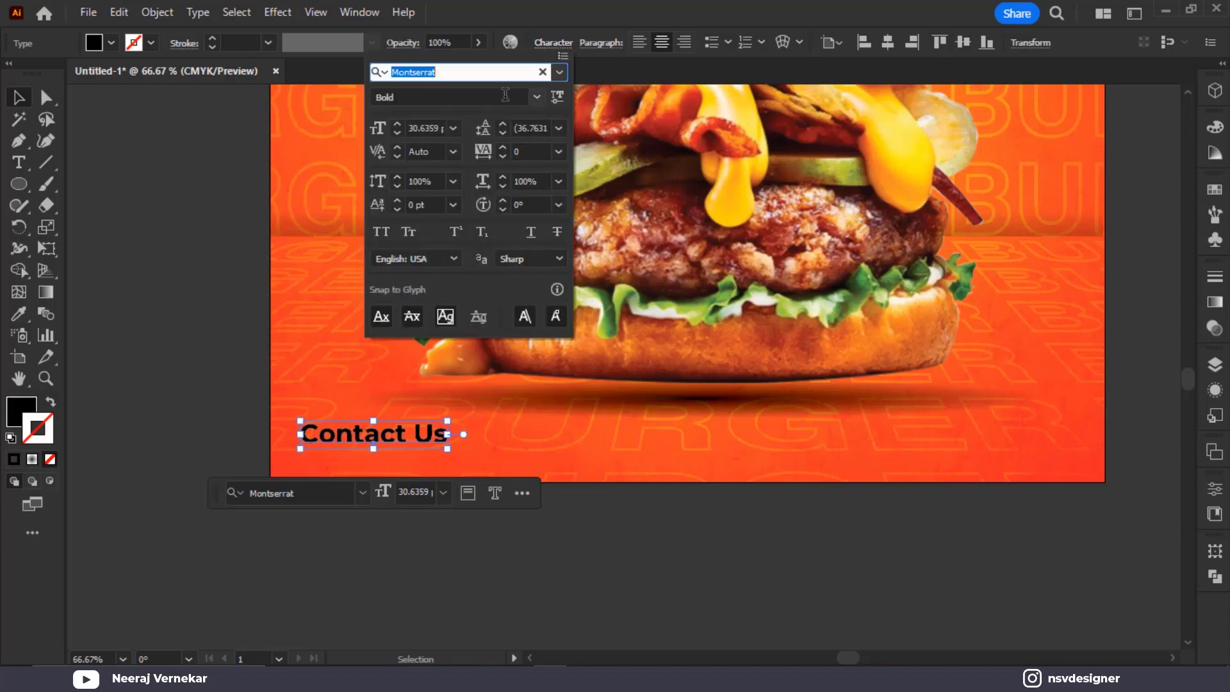
scroll(147, 166, down, 1)
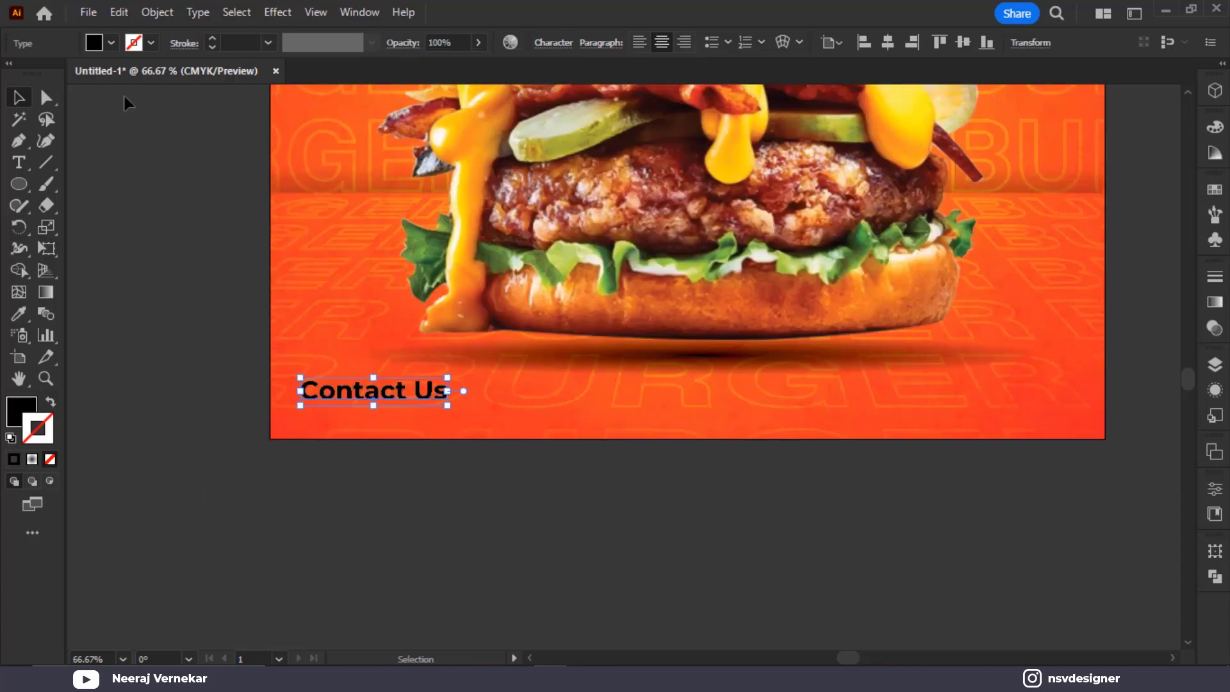
click(112, 43)
click(38, 74)
click(223, 318)
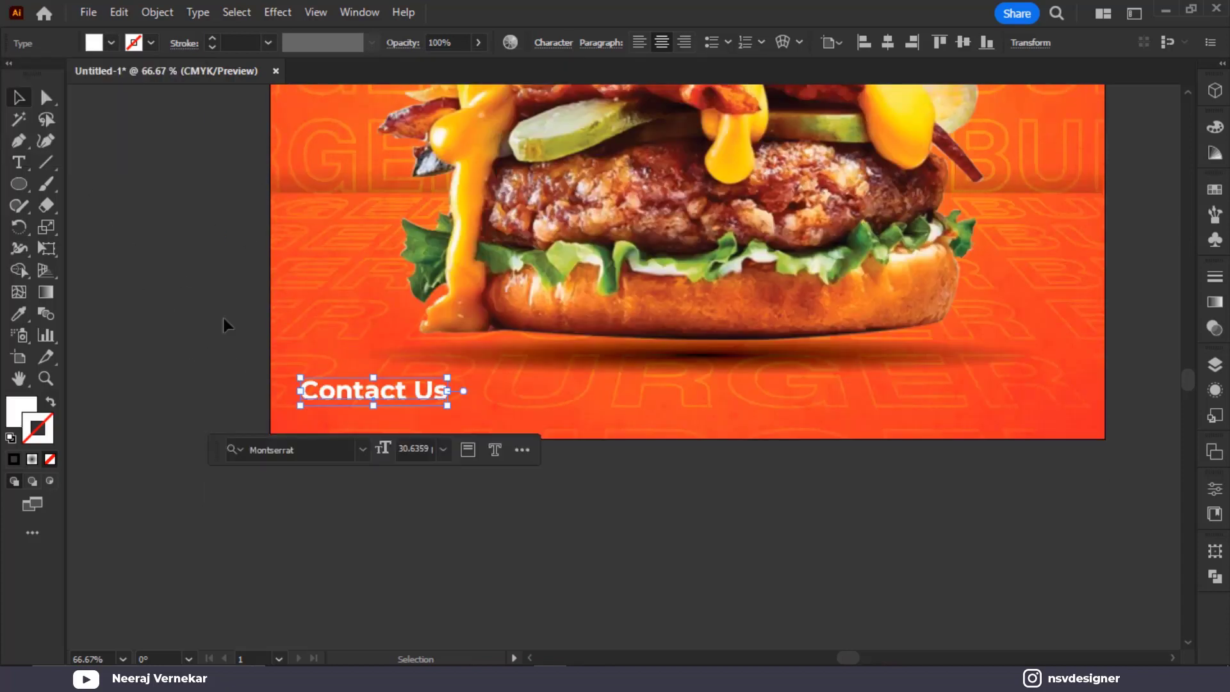
click(402, 393)
drag(371, 400, 389, 437)
scroll(368, 372, up, 2)
Retype the duplicated copy as the contact phone number and line it up below Contact Us
double_click(381, 433)
key(ctrl+a)
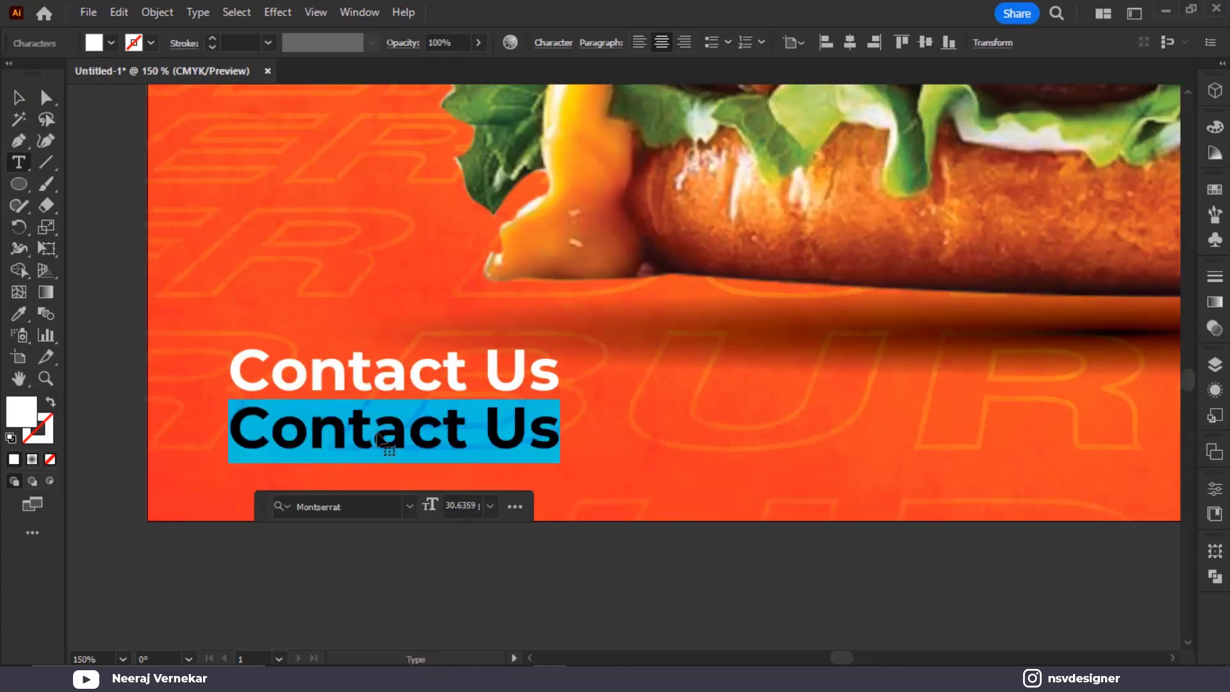
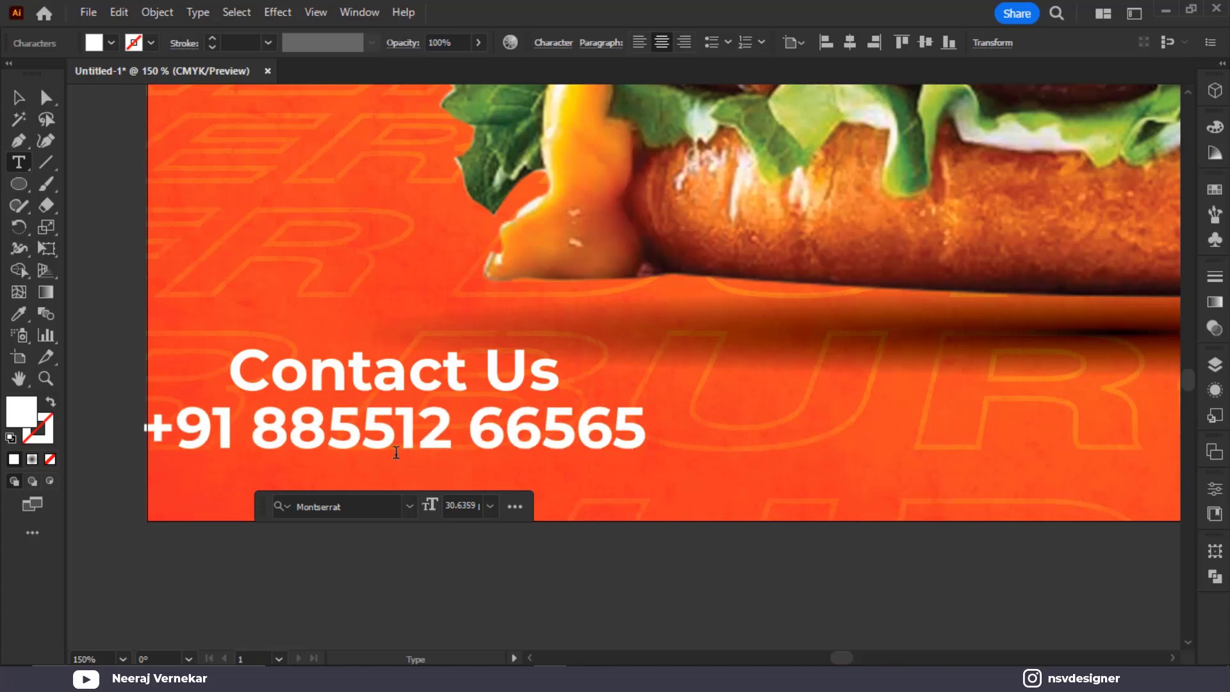
drag(414, 429, 468, 431)
key(BackSpace)
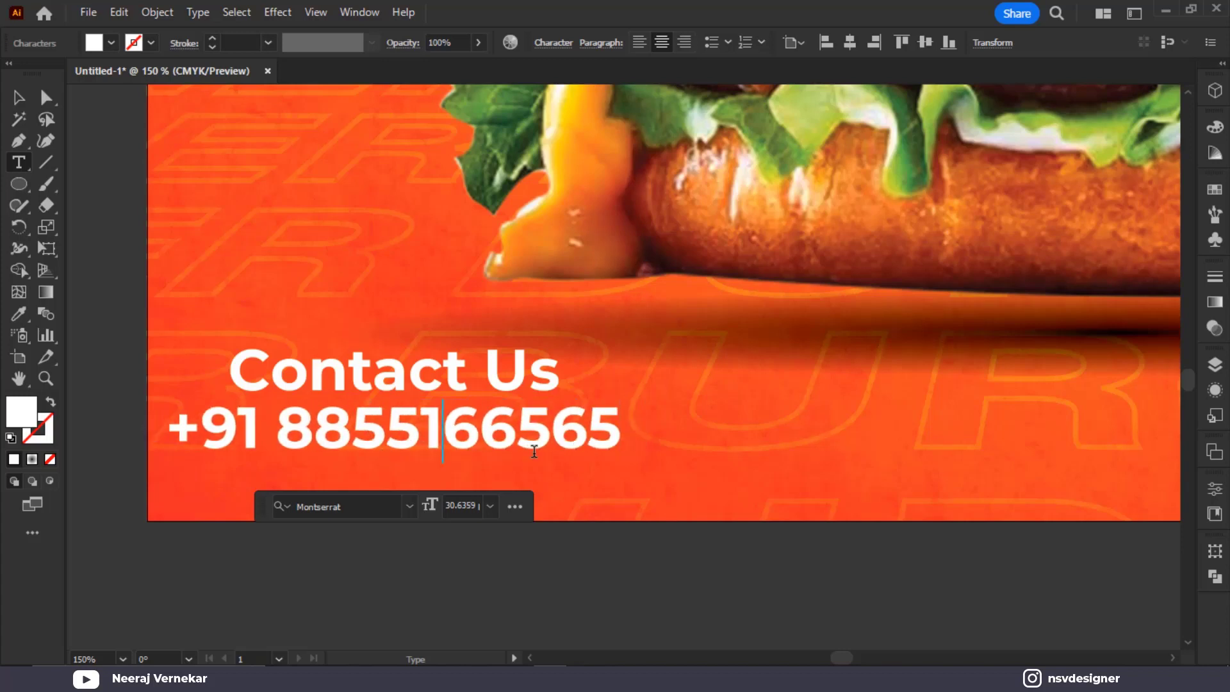
click(14, 102)
drag(538, 426, 599, 440)
drag(543, 391, 536, 391)
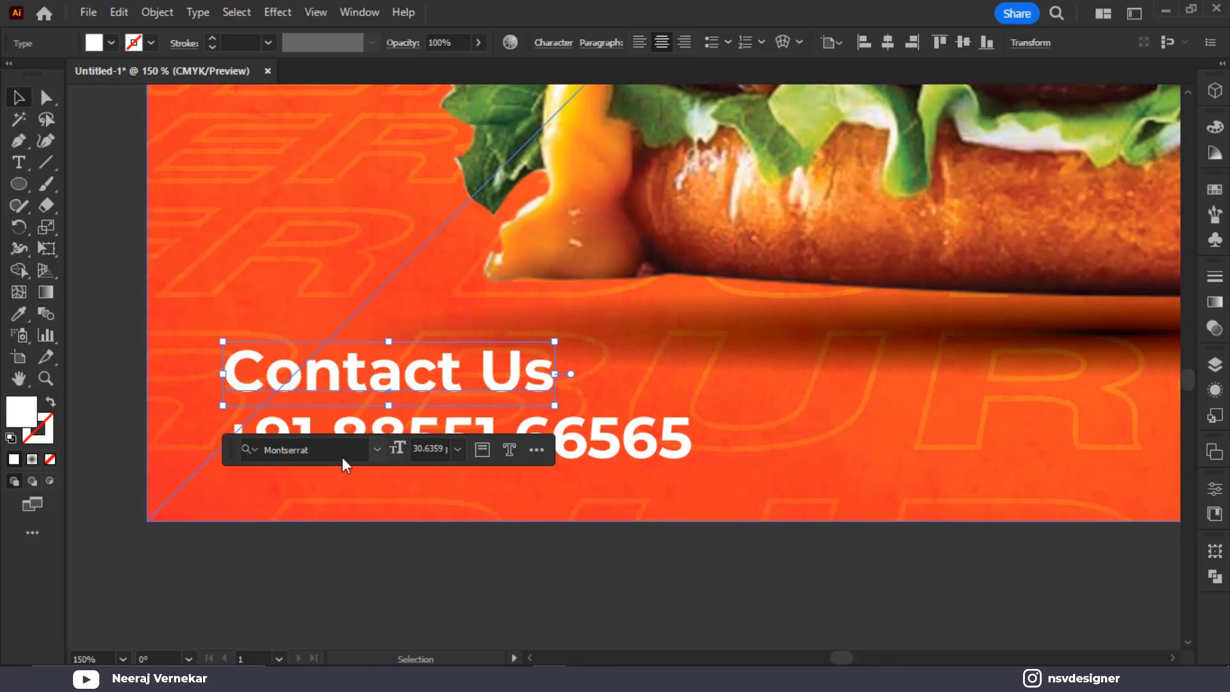
Set Contact Us to Montserrat Medium and shrink it to about 24 pt
click(552, 43)
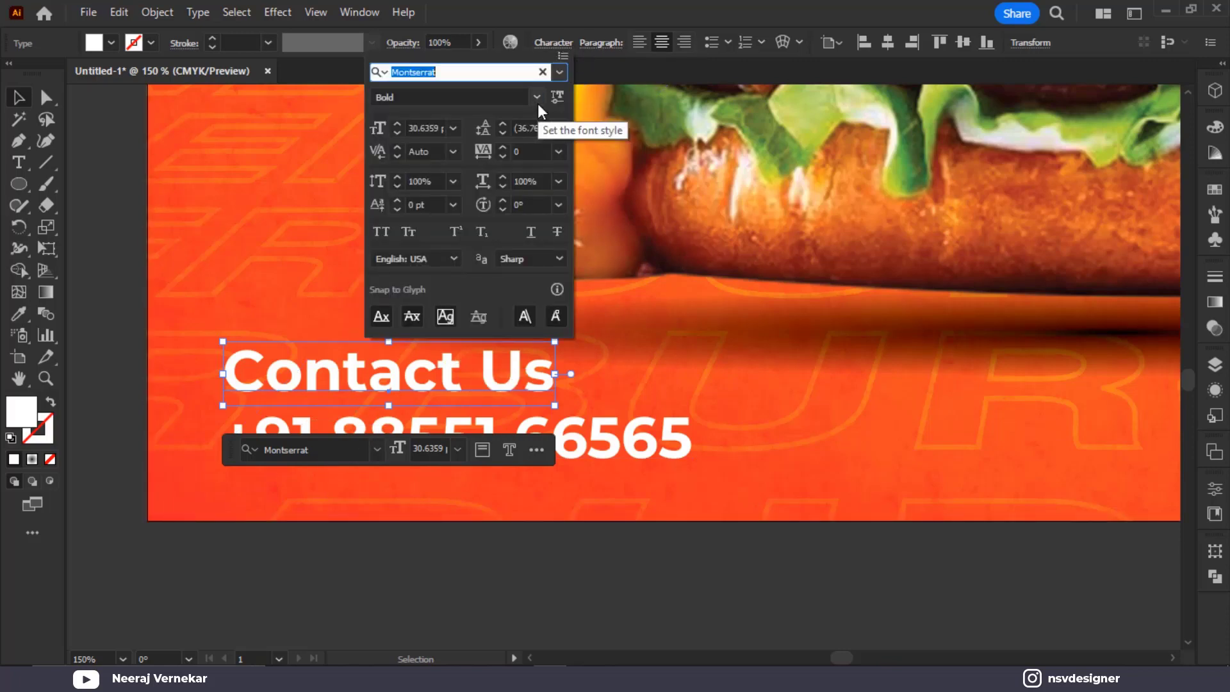
click(537, 97)
click(467, 200)
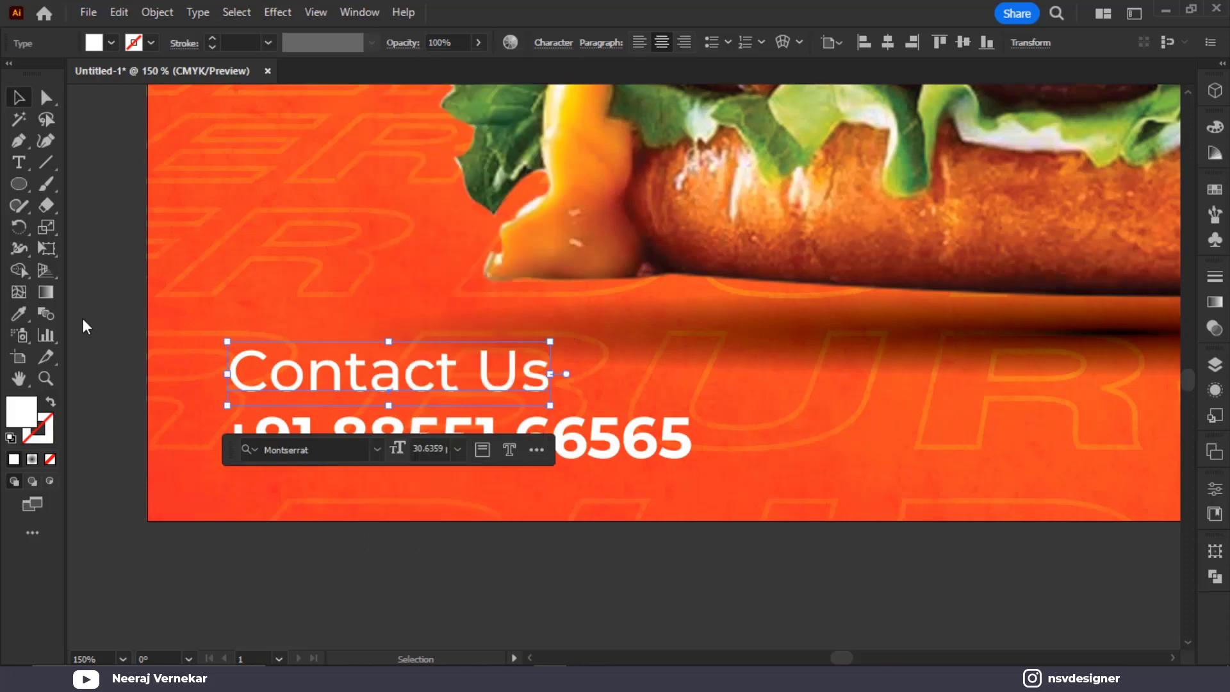
drag(550, 341, 480, 355)
click(615, 459)
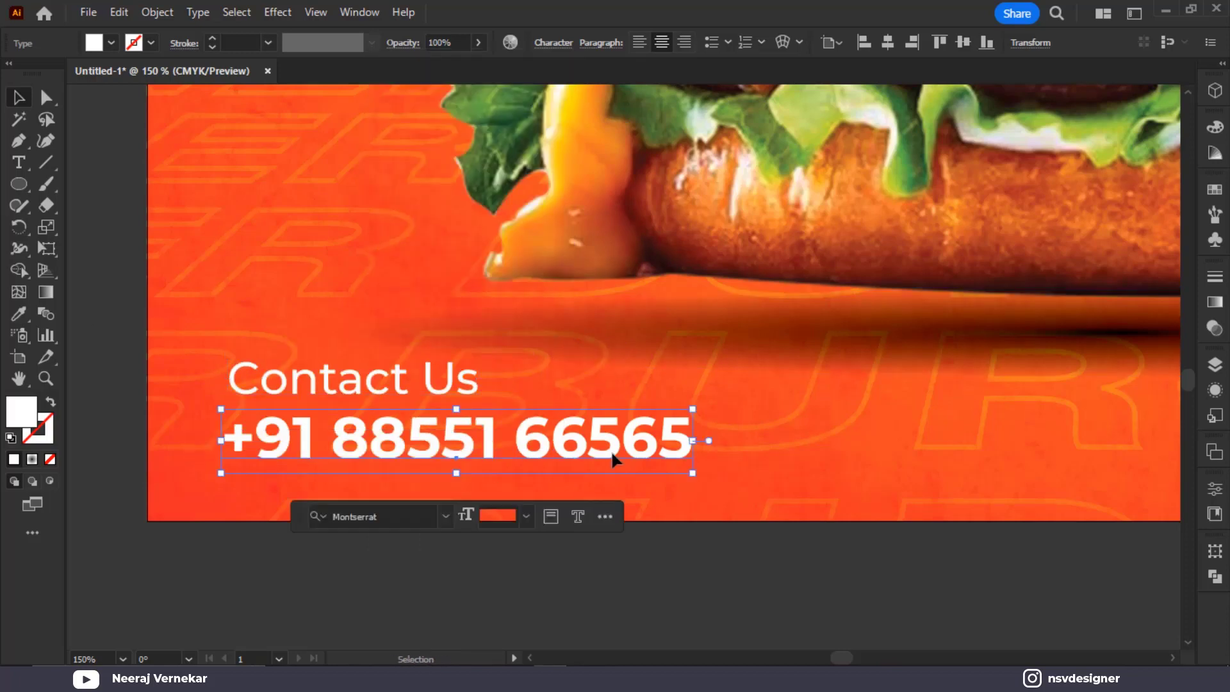
click(390, 378)
drag(390, 378, 390, 382)
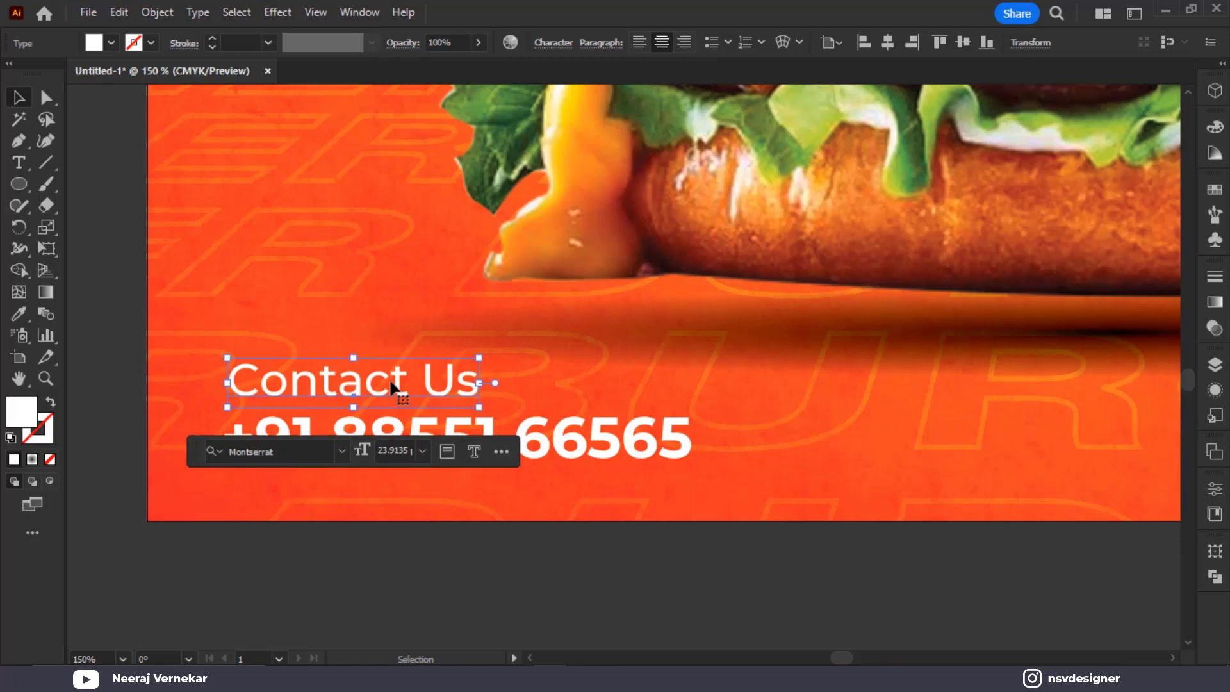
Group Contact Us with the phone number, scale the group down, and place it bottom-left
shift+click(554, 433)
key(ctrl+g)
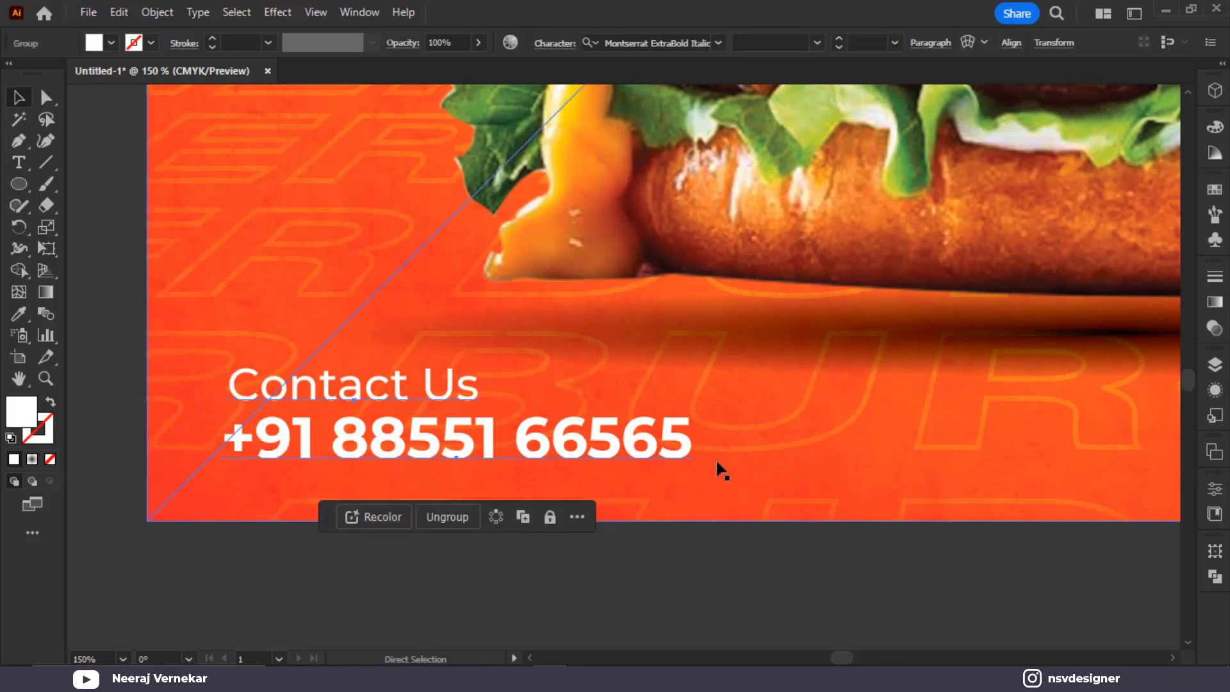
key(ctrl+0)
drag(509, 628, 493, 624)
click(248, 552)
drag(387, 610, 381, 613)
click(236, 528)
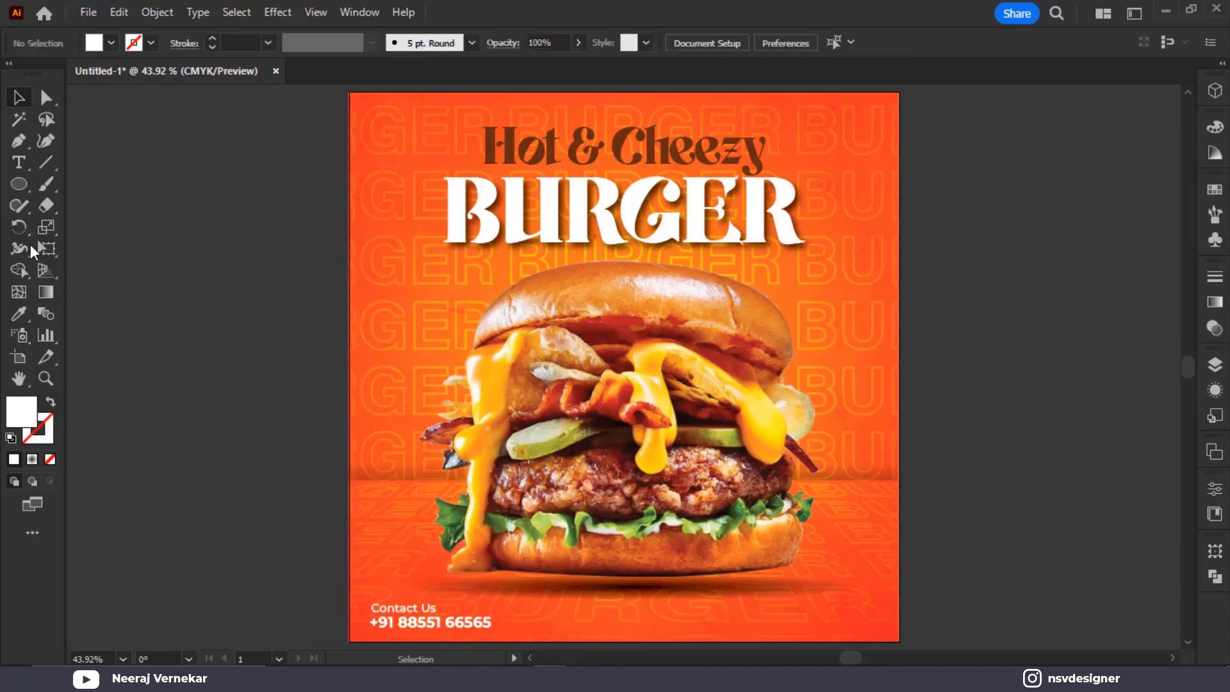
drag(18, 184, 83, 184)
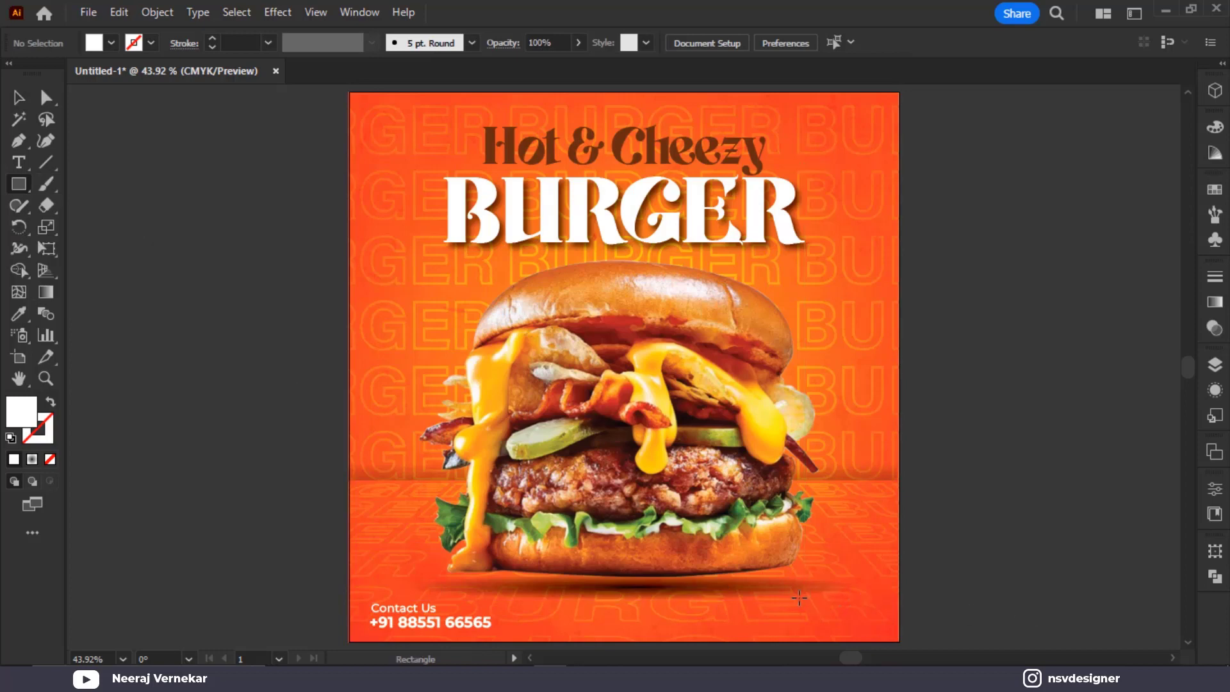
Draw a white rectangle at the poster's bottom-right and round its corners fully into a pill
drag(804, 595, 884, 621)
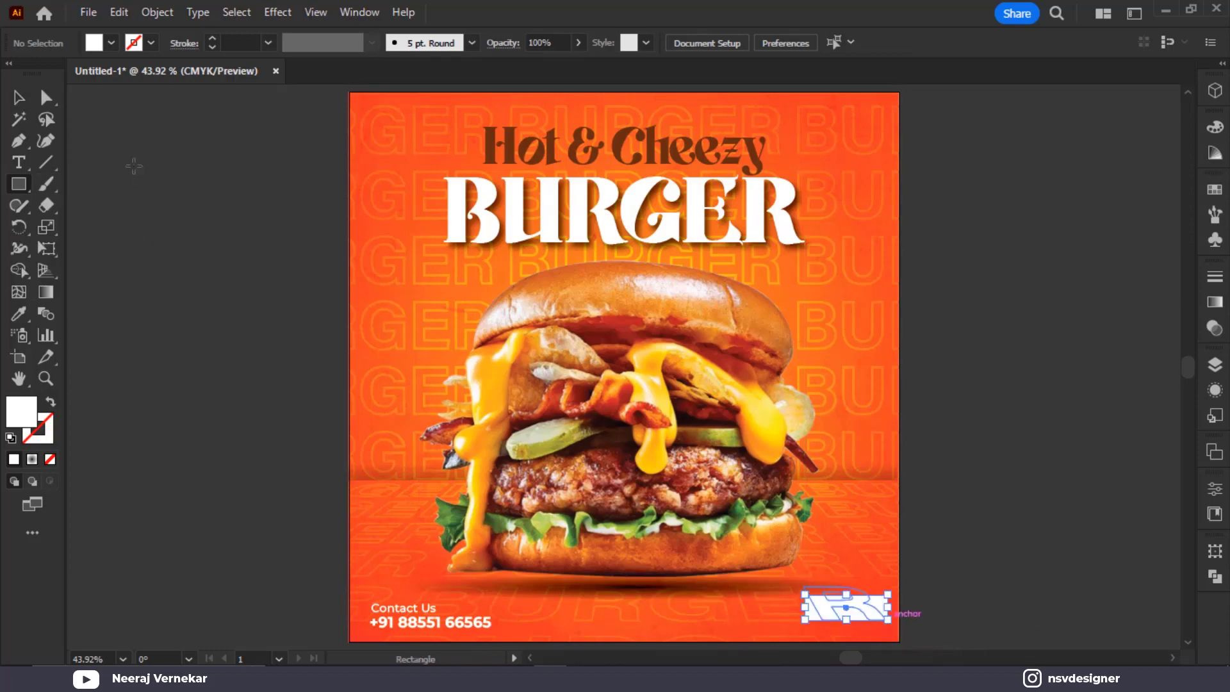
drag(973, 605, 806, 479)
scroll(602, 484, up, 3)
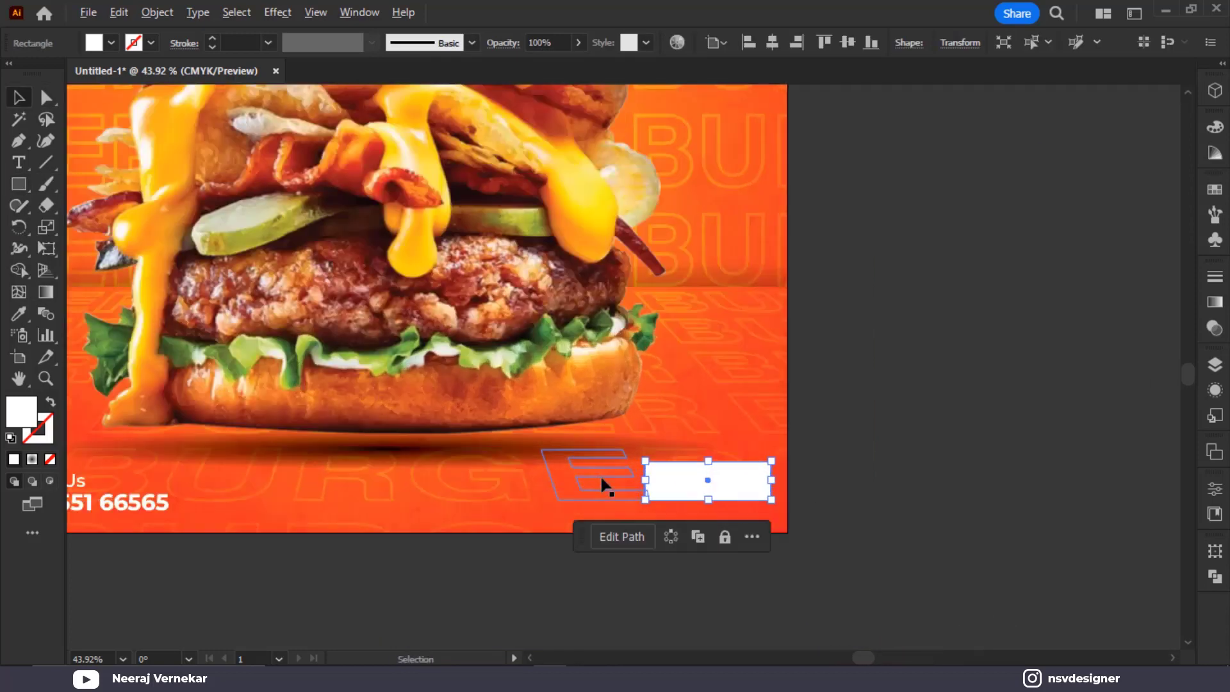
drag(699, 479, 690, 482)
scroll(689, 483, up, 1)
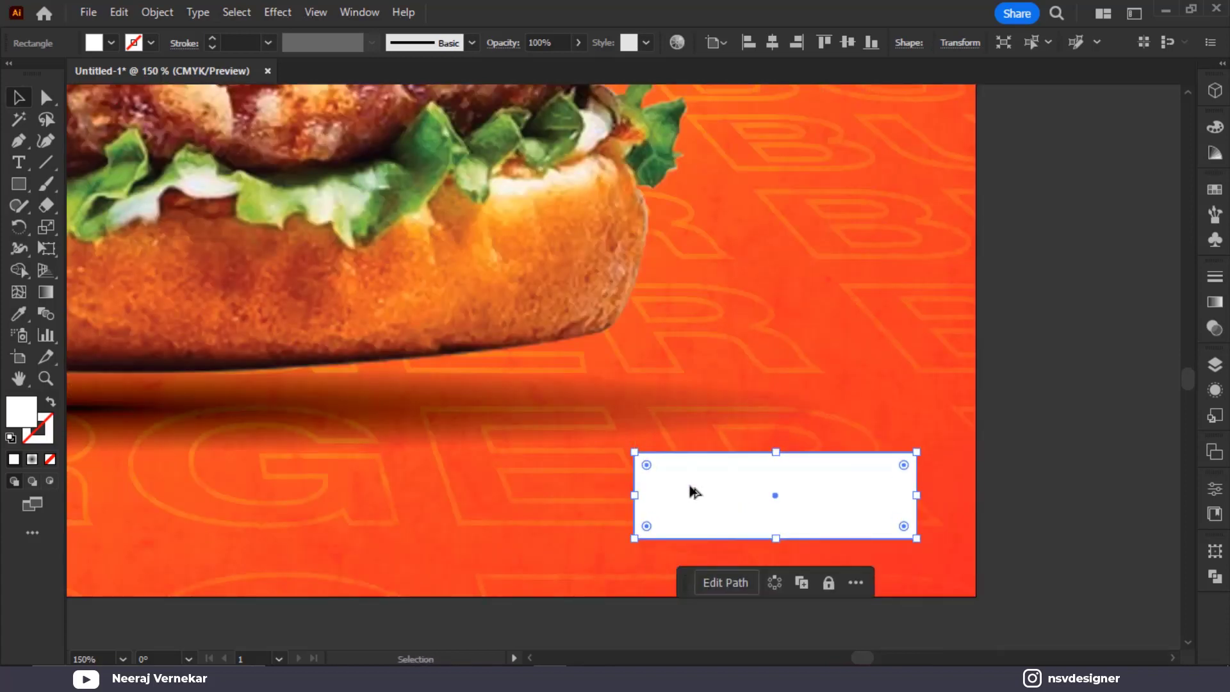
drag(645, 461, 749, 499)
click(1103, 506)
Draw a small circle inside the pill's left end with the Ellipse Tool
right_click(23, 186)
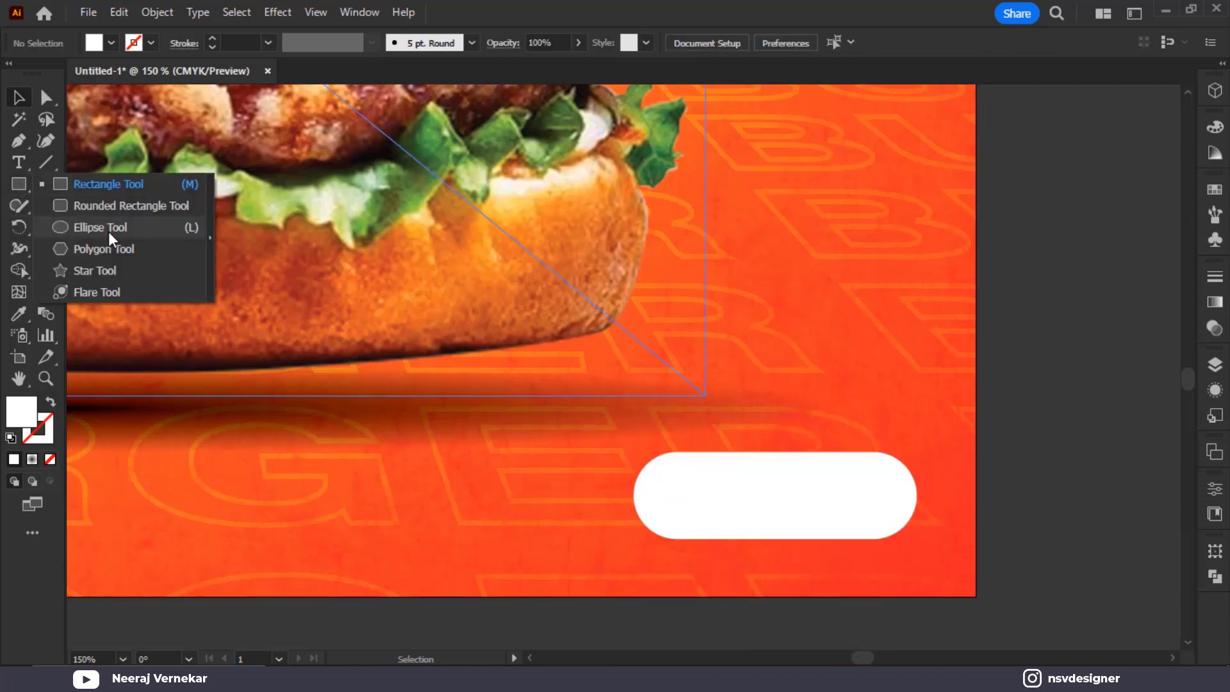
click(109, 229)
drag(686, 495, 716, 527)
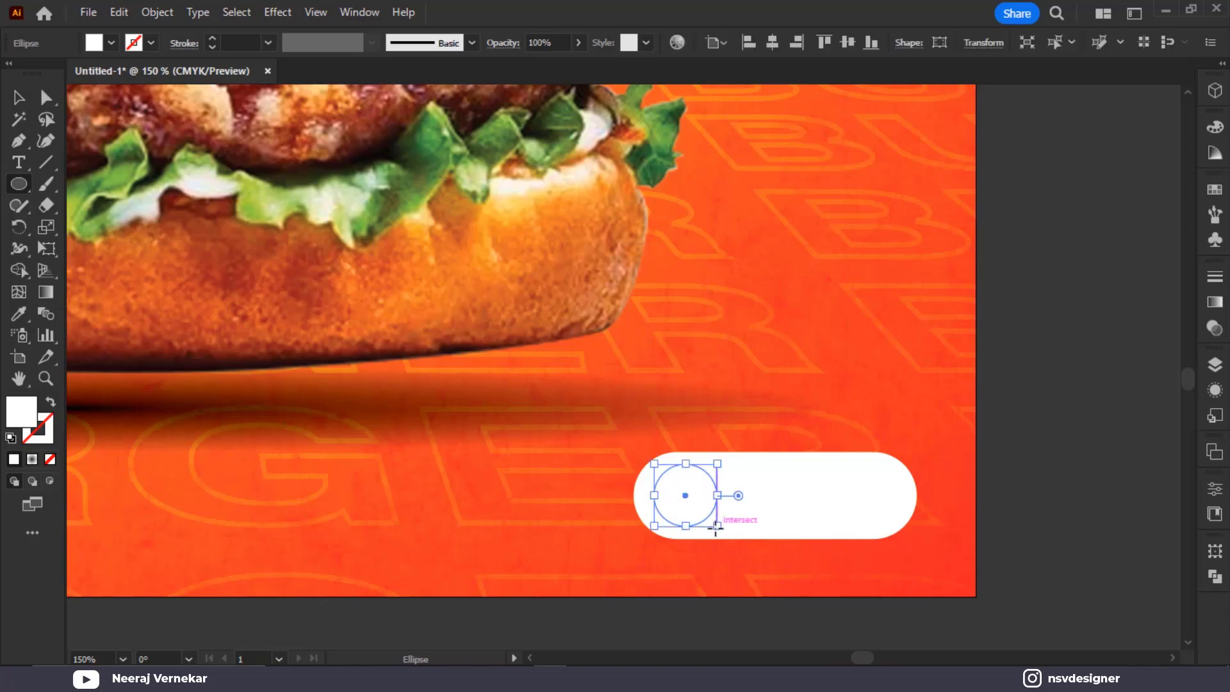
scroll(717, 527, down, 3)
drag(362, 520, 603, 550)
scroll(462, 294, up, 5)
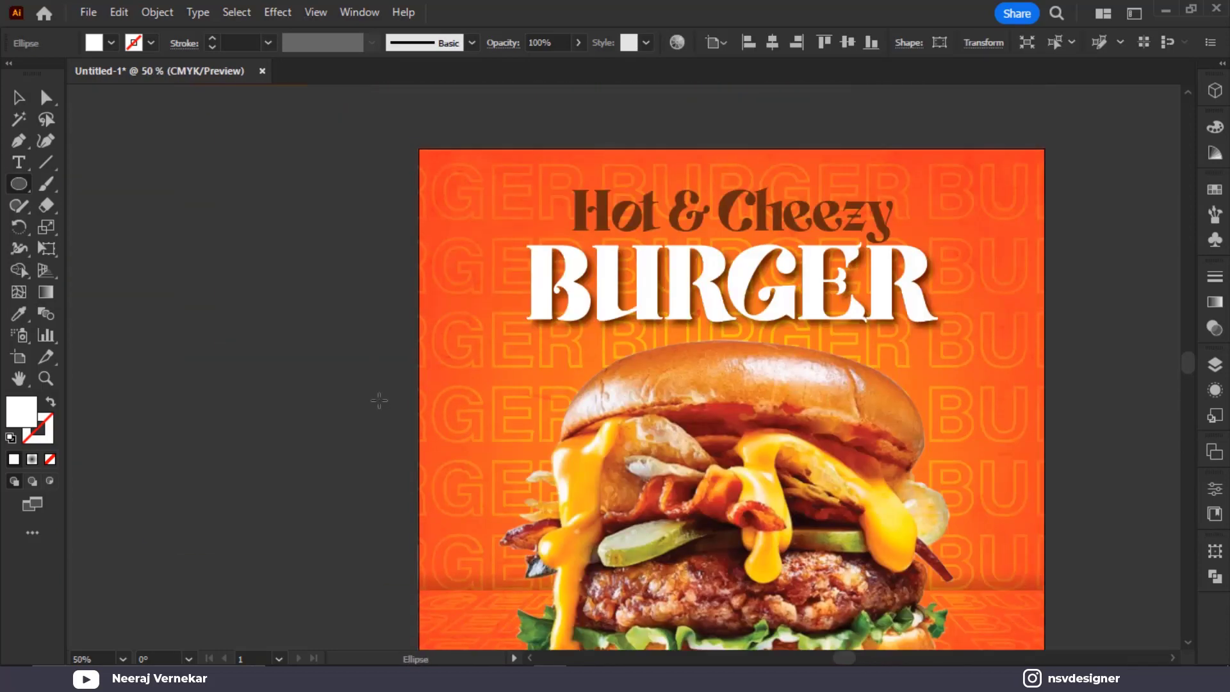
Colour the circle with the headline's brown and enlarge it to fill the pill's end
key(i)
click(301, 185)
scroll(482, 327, down, 5)
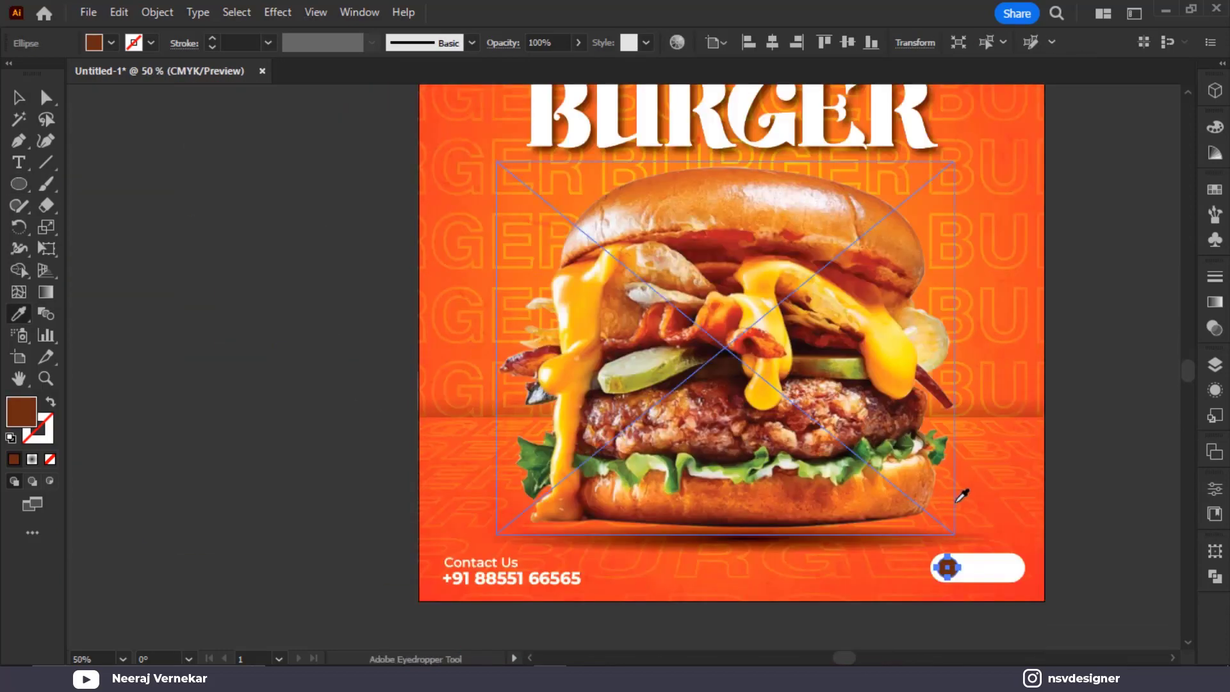
scroll(958, 488, up, 4)
key(v)
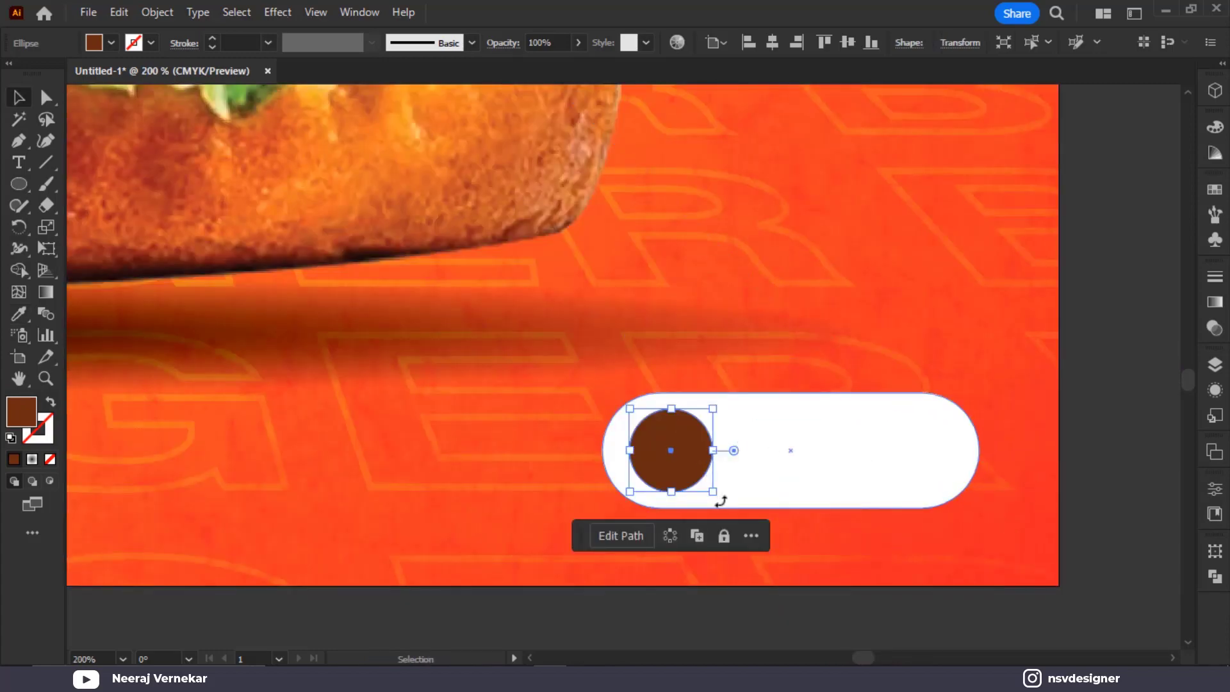
mouse_move(713, 492)
mouse_down()
mouse_move(724, 500)
mouse_move(690, 482)
mouse_up()
click(51, 169)
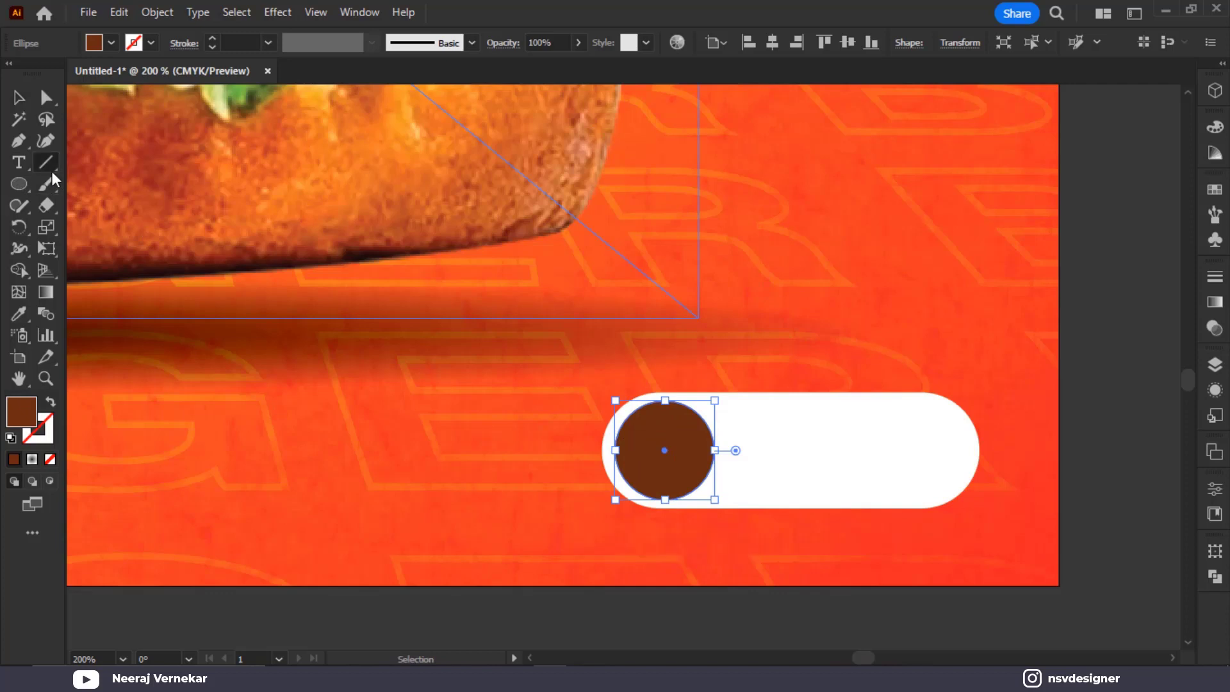
Draw a short horizontal line with a black stroke and shorten it from the right
drag(841, 625, 903, 625)
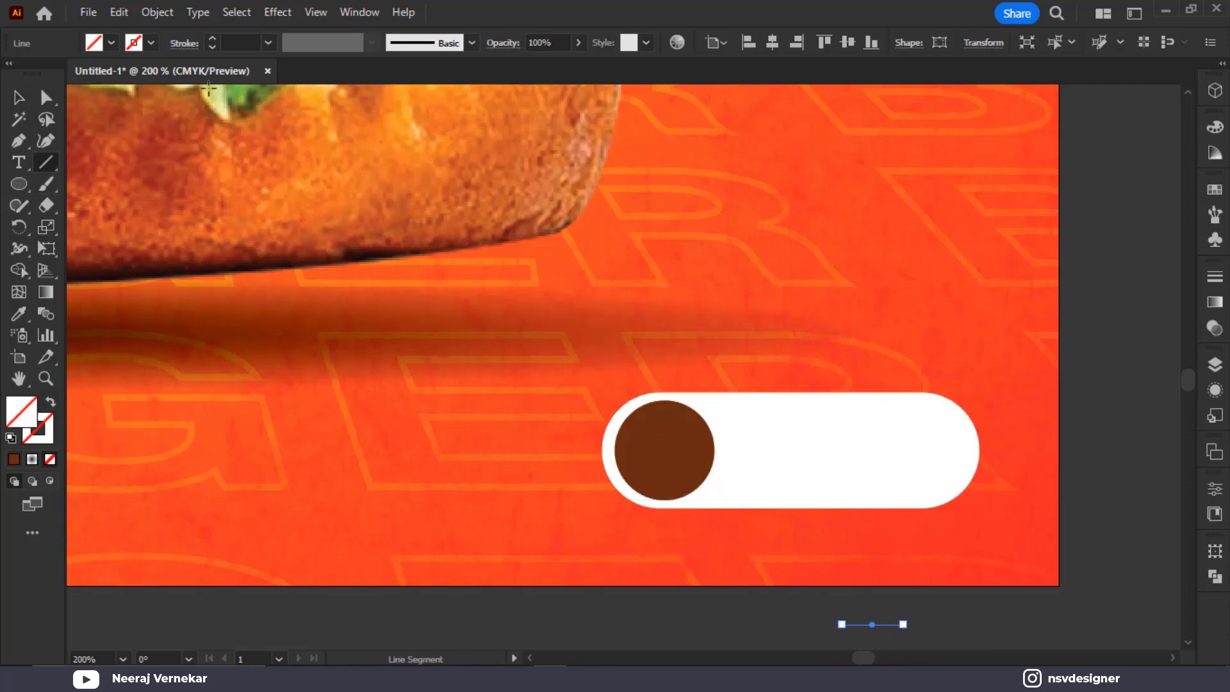
click(151, 43)
click(51, 73)
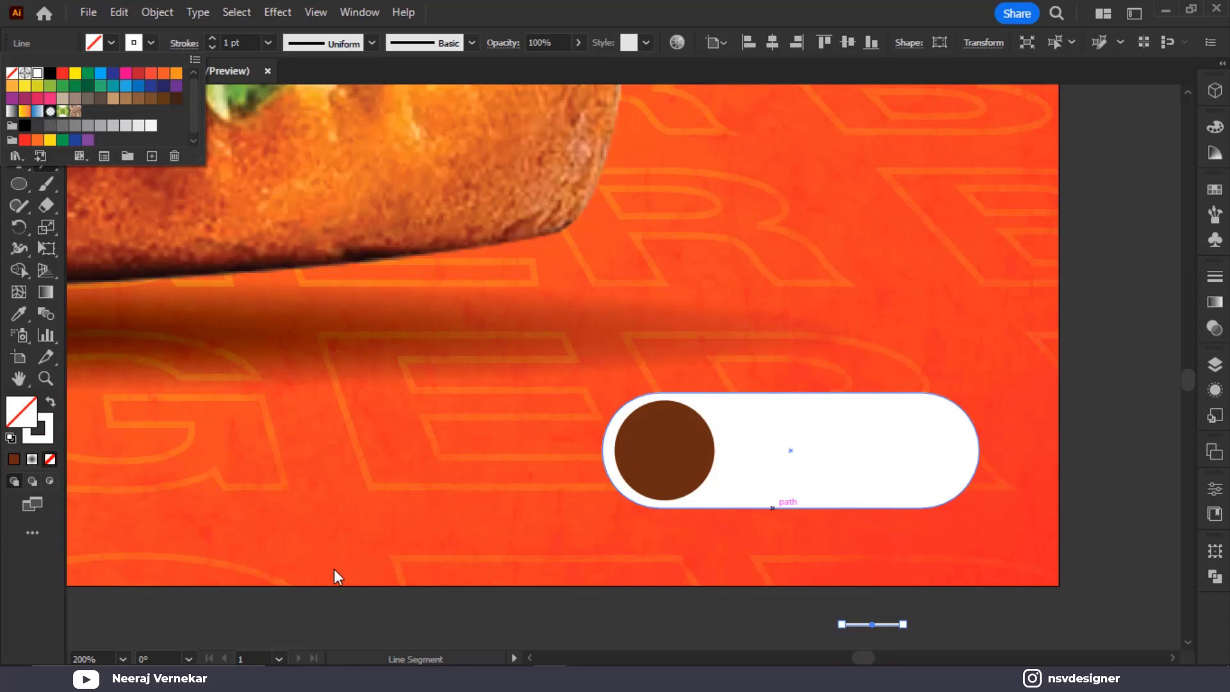
click(347, 607)
key(v)
scroll(953, 503, down, 2)
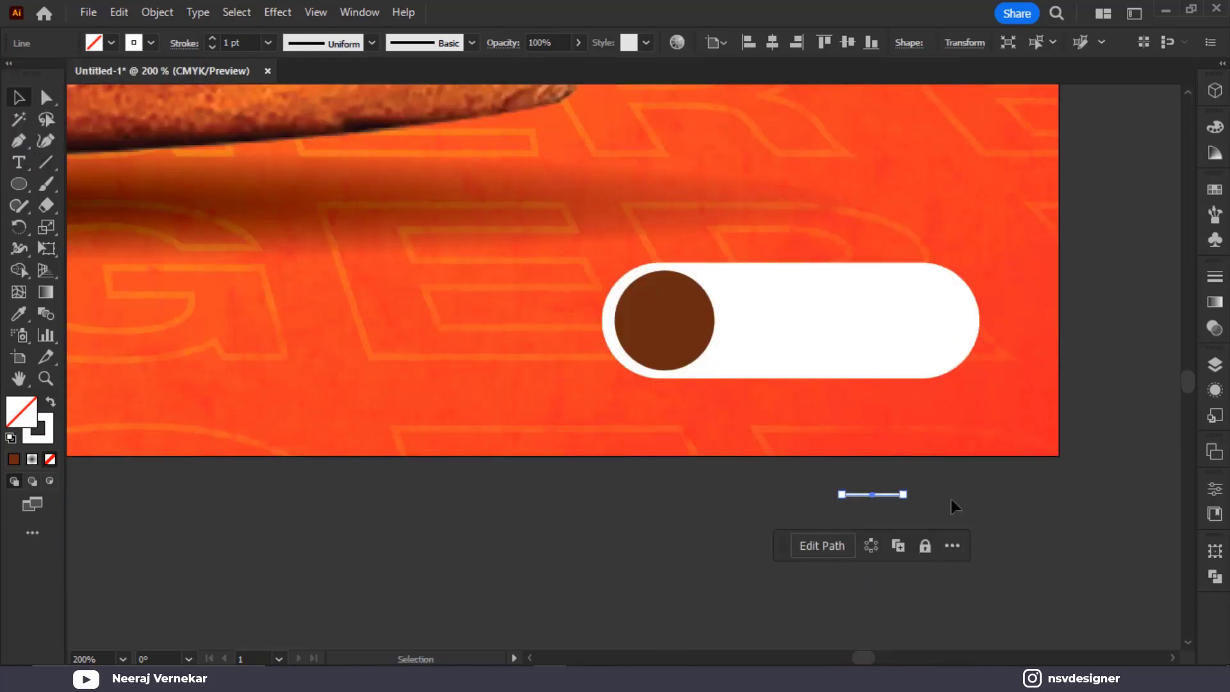
scroll(929, 498, up, 3)
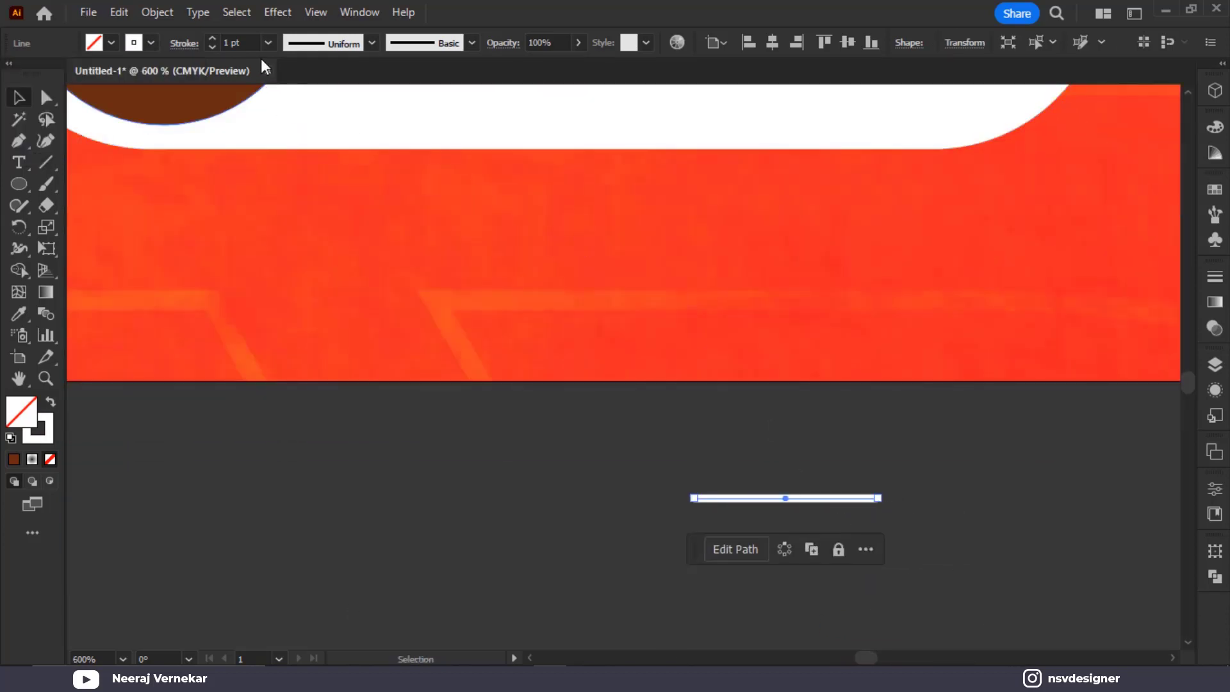
drag(880, 500, 786, 502)
click(800, 489)
Position the two diagonal lines so they meet the horizontal line at the arrow tip
scroll(800, 466, down, 3)
scroll(798, 461, up, 3)
drag(762, 327, 738, 403)
click(732, 394)
drag(689, 351, 681, 343)
click(876, 309)
Group the three arrow lines with Ctrl+G and move the arrow onto the brown circle
drag(720, 425, 721, 430)
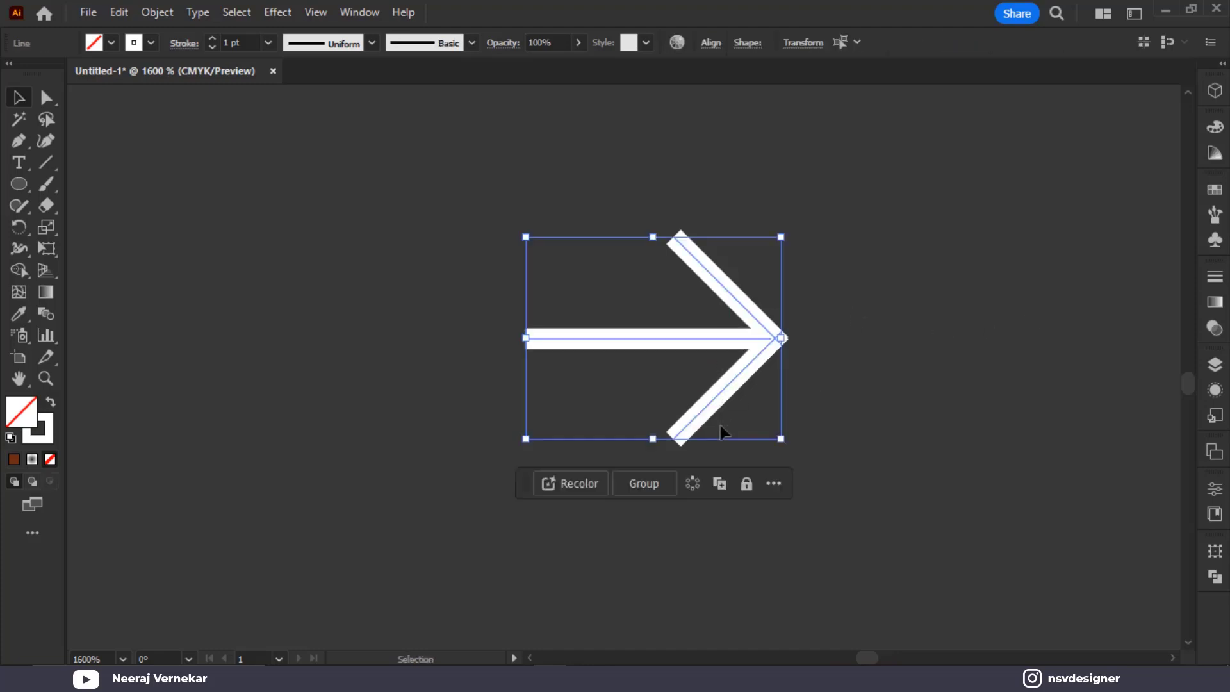
scroll(721, 429, down, 3)
key(a)
key(ctrl+g)
scroll(718, 344, down, 1)
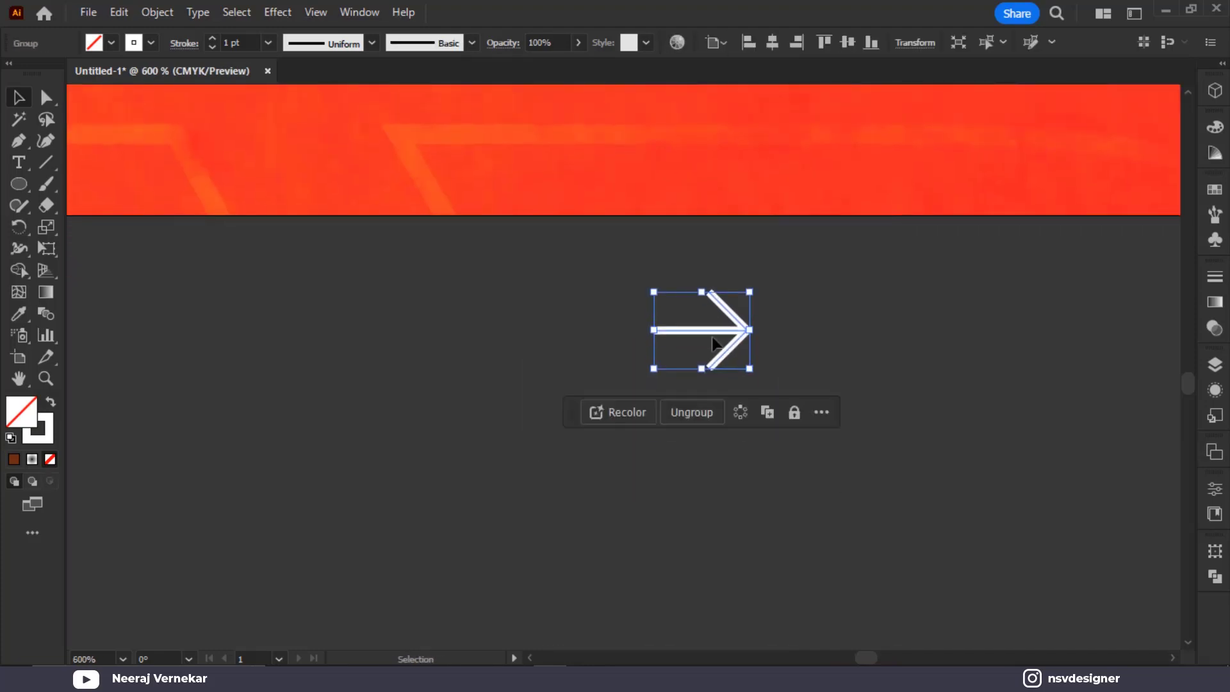
scroll(719, 344, down, 1)
drag(679, 286, 795, 466)
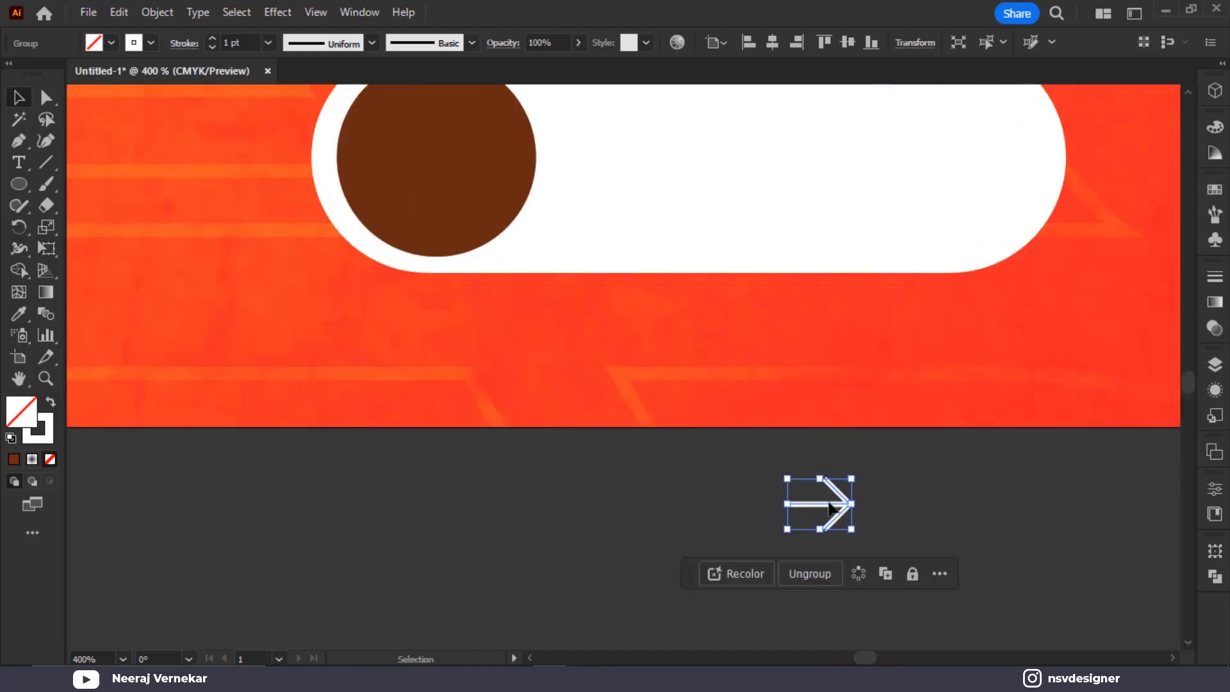
drag(832, 508, 478, 171)
scroll(506, 198, up, 1)
click(729, 456)
click(541, 522)
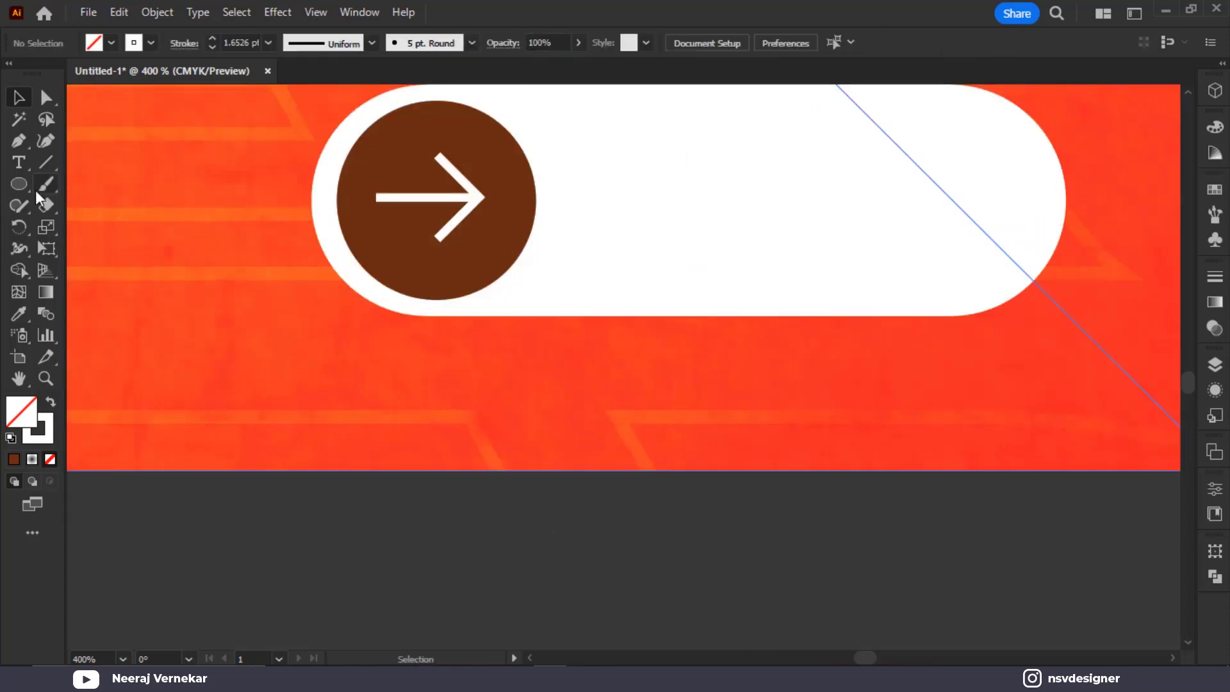
Type the ORDER NOW text below the artboard
click(19, 162)
click(480, 562)
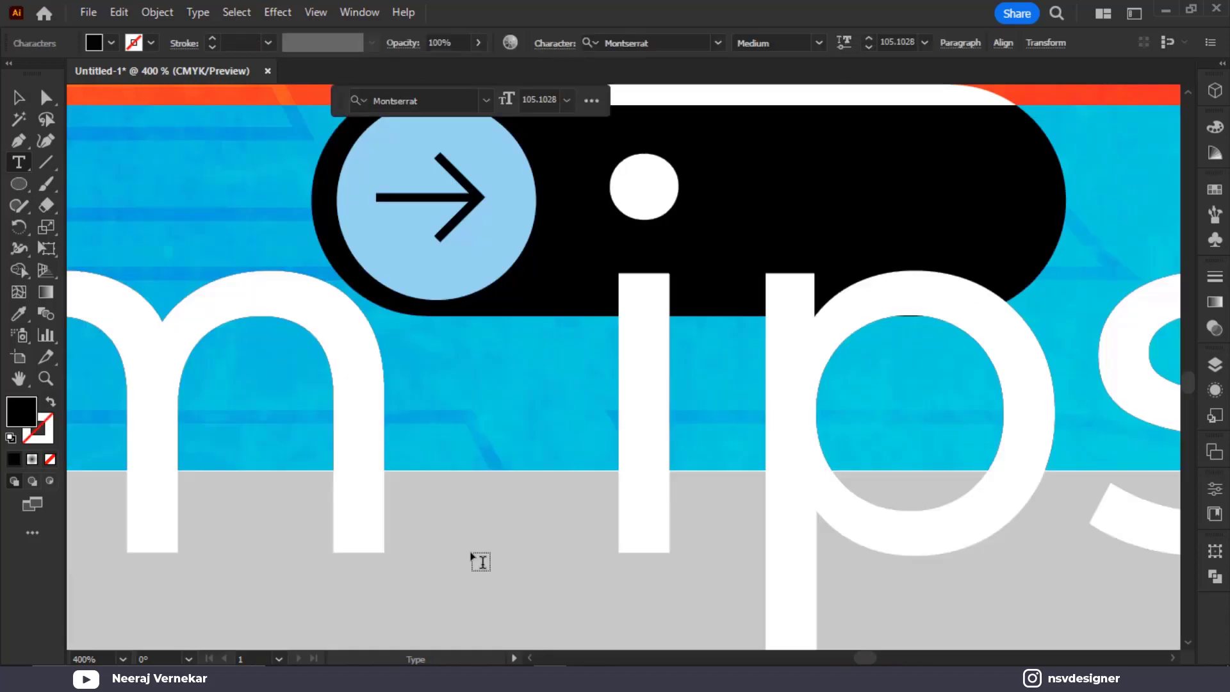
text(ORF)
key(BackSpace)
text(DR)
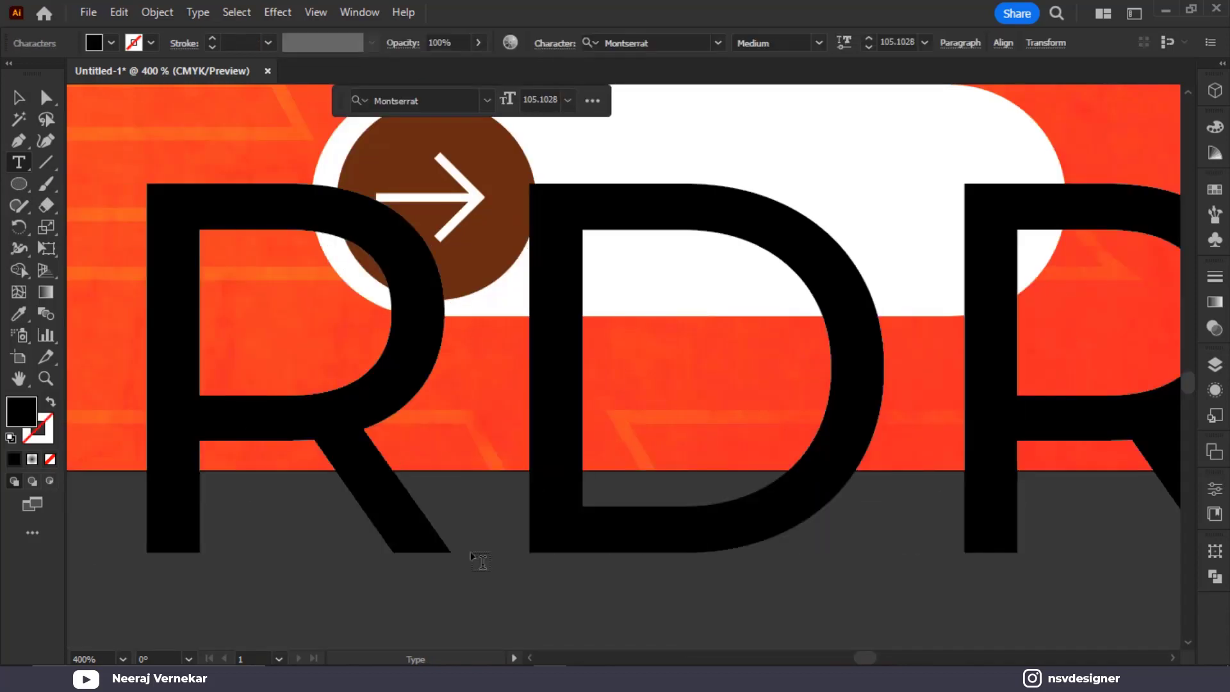
key(BackSpace)
key(BackSpace)
key(BackSpace)
key(BackSpace)
text(ORDER N)
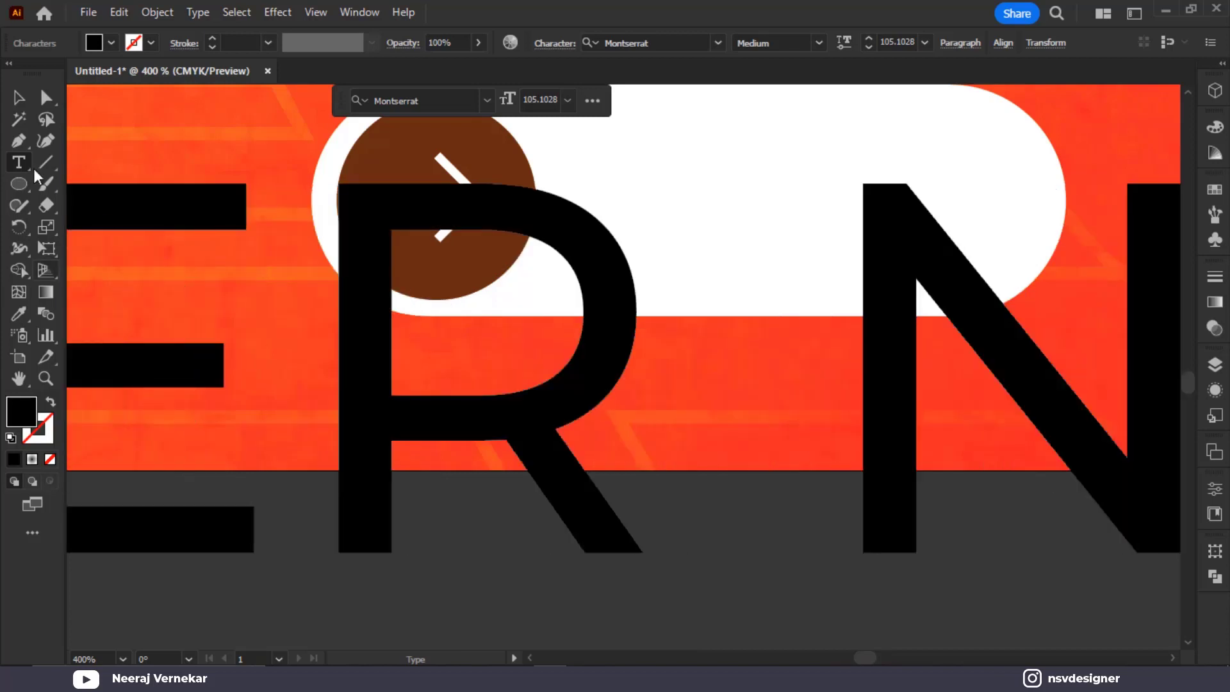
click(18, 98)
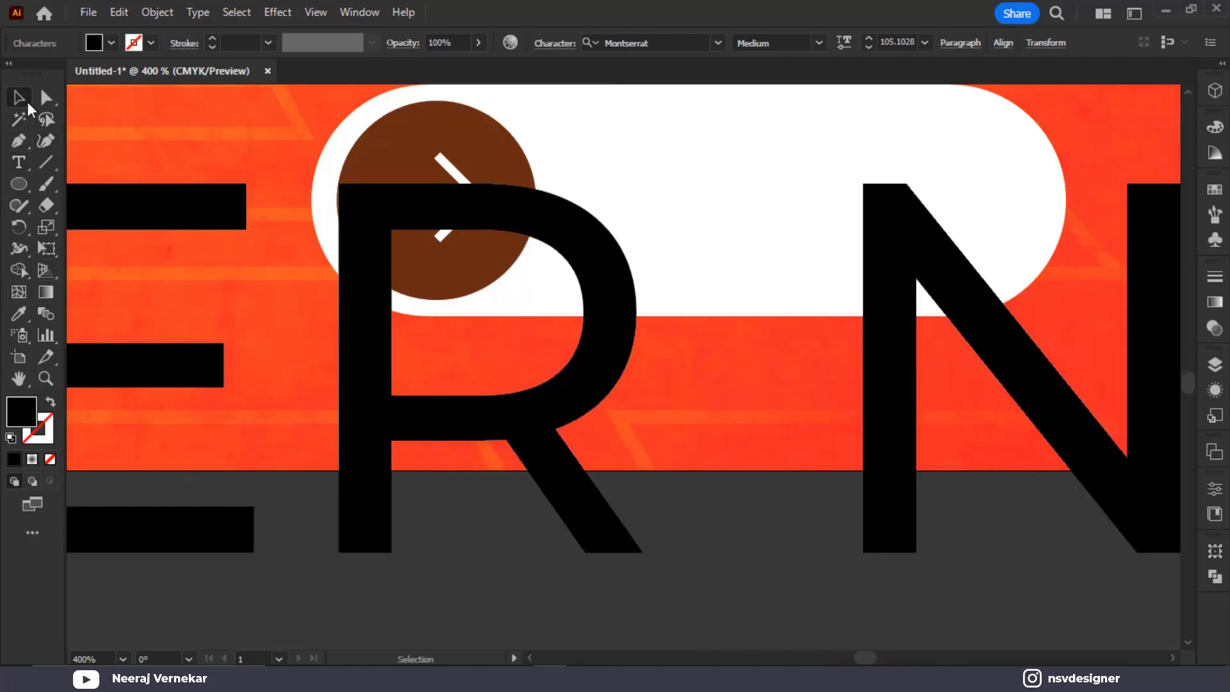
Make ORDER NOW 14 pt ExtraBold in the circle's brown, placed in the pill beside the arrow
click(925, 42)
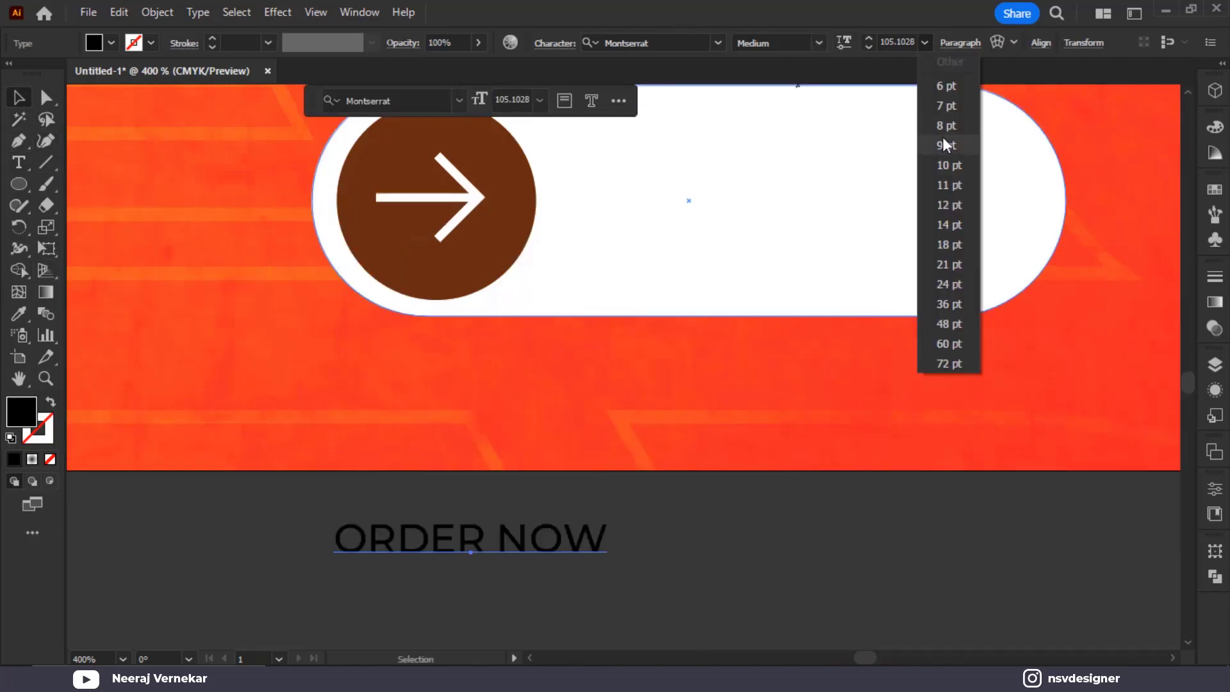
click(960, 226)
drag(648, 542, 970, 218)
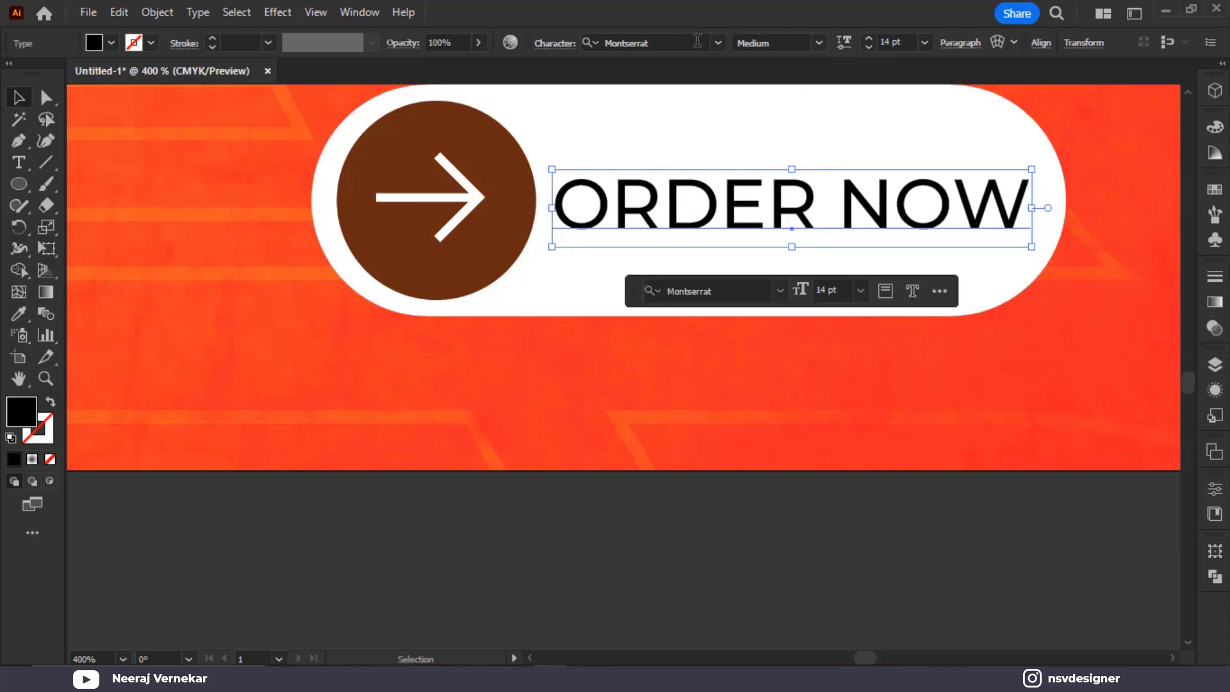
click(818, 41)
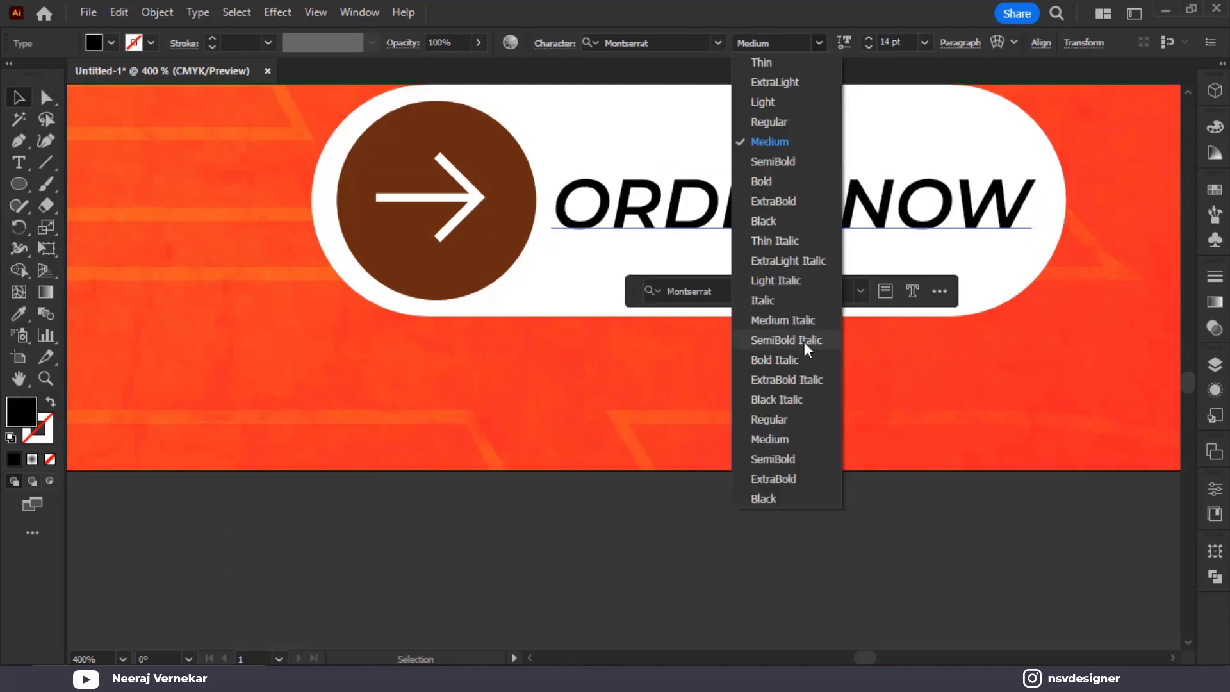
click(802, 205)
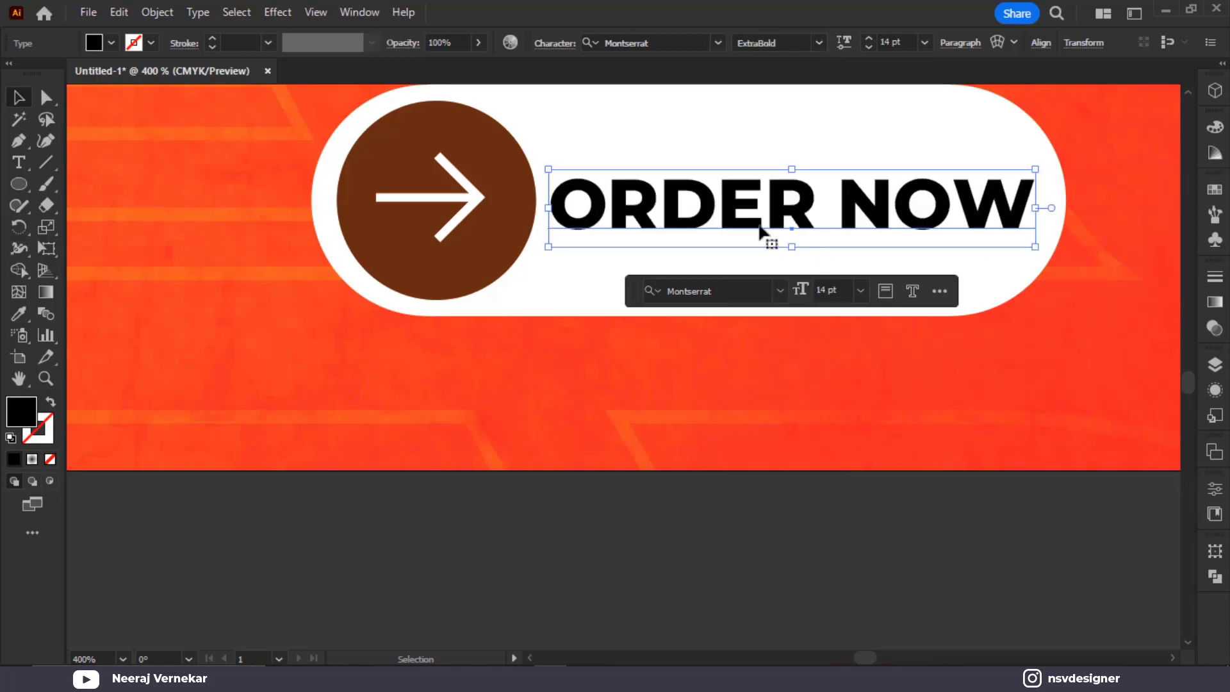
key(i)
click(491, 153)
key(v)
key(ctrl+0)
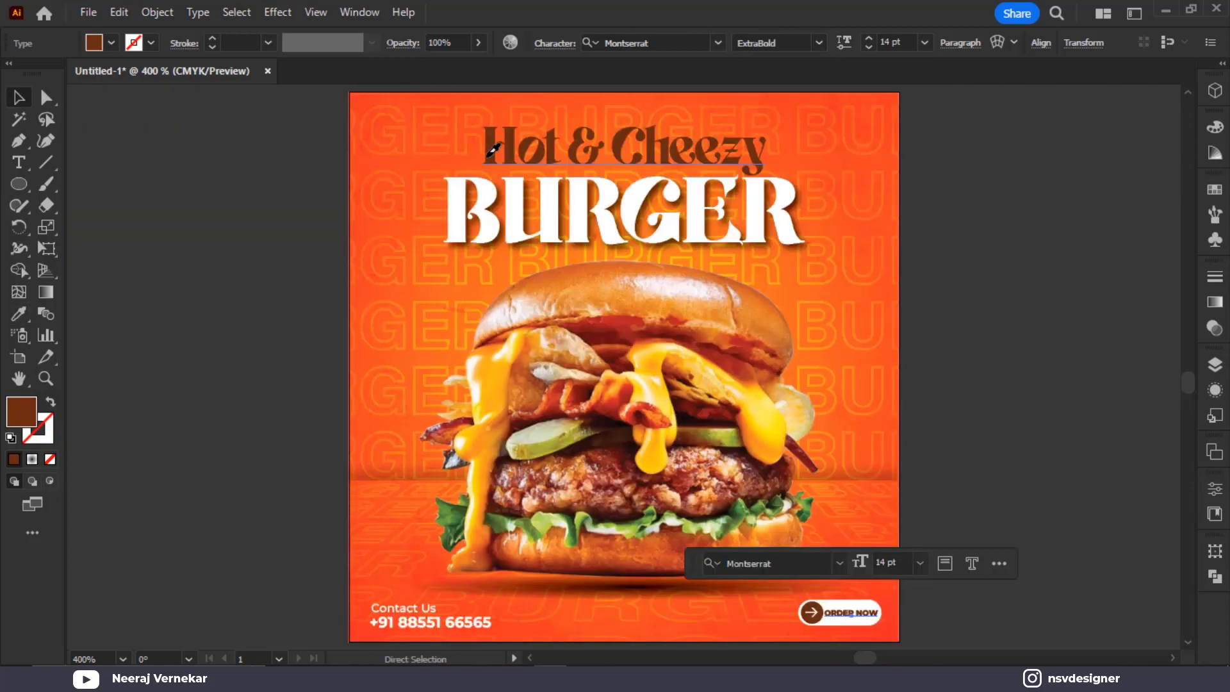
Add white 'LOGO' text, enlarged and moved to the poster's top-left corner
click(21, 163)
click(160, 200)
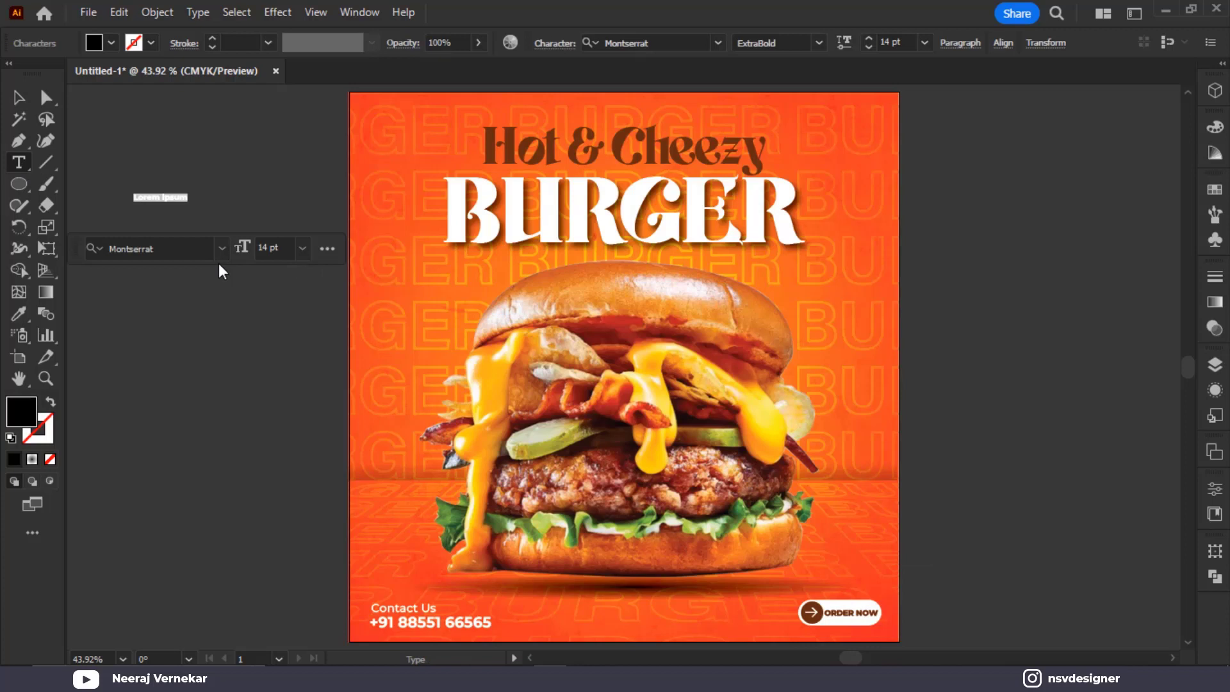
text(LOGO)
click(18, 98)
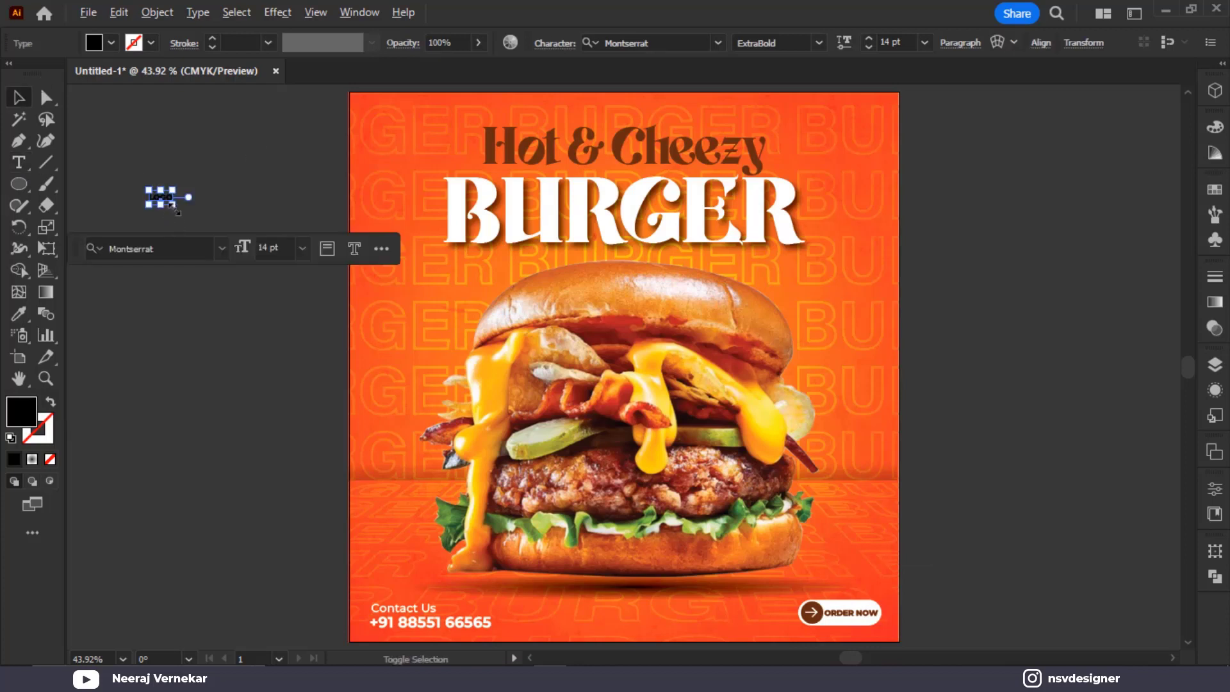
drag(178, 212, 408, 129)
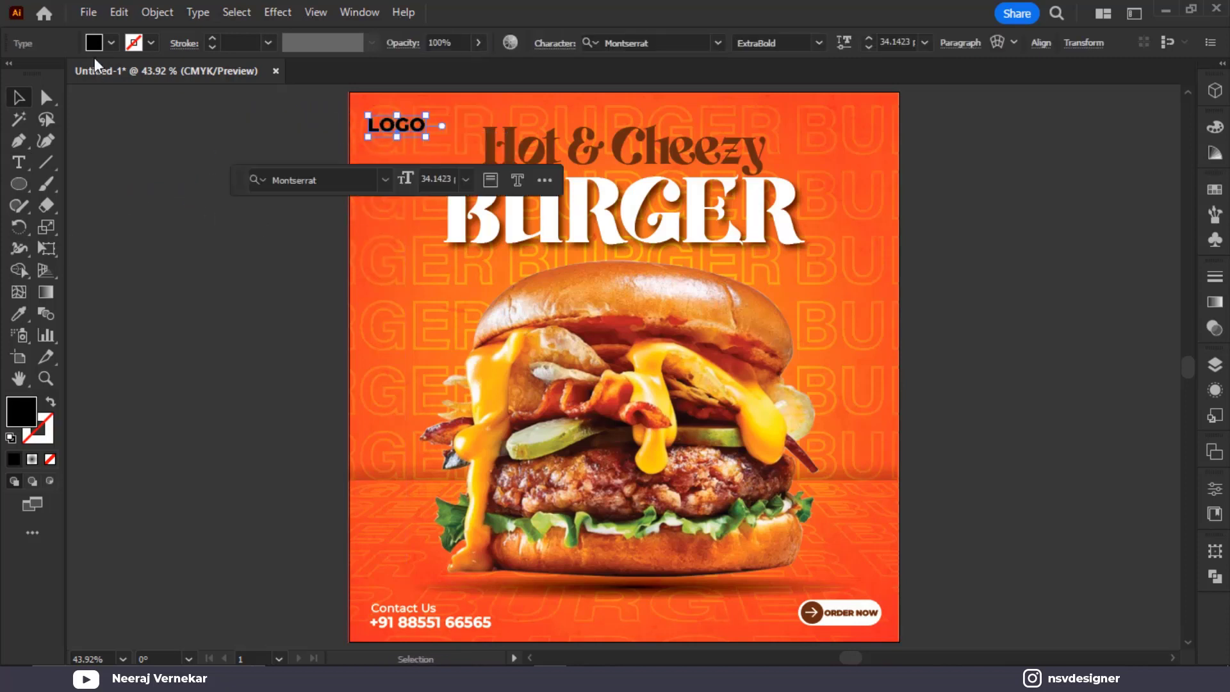
click(111, 43)
click(41, 74)
click(157, 272)
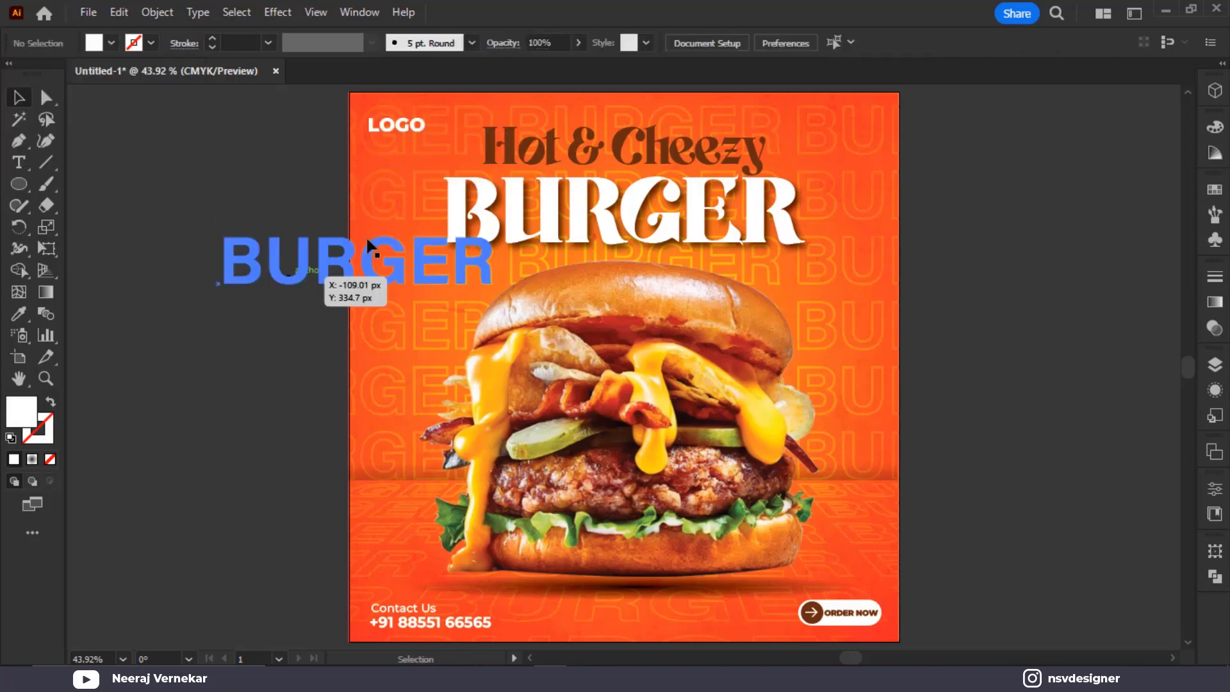
Duplicate LOGO just below itself, retype it as 'HERE', and widen it to match
scroll(438, 132, up, 3)
scroll(335, 122, up, 2)
click(475, 166)
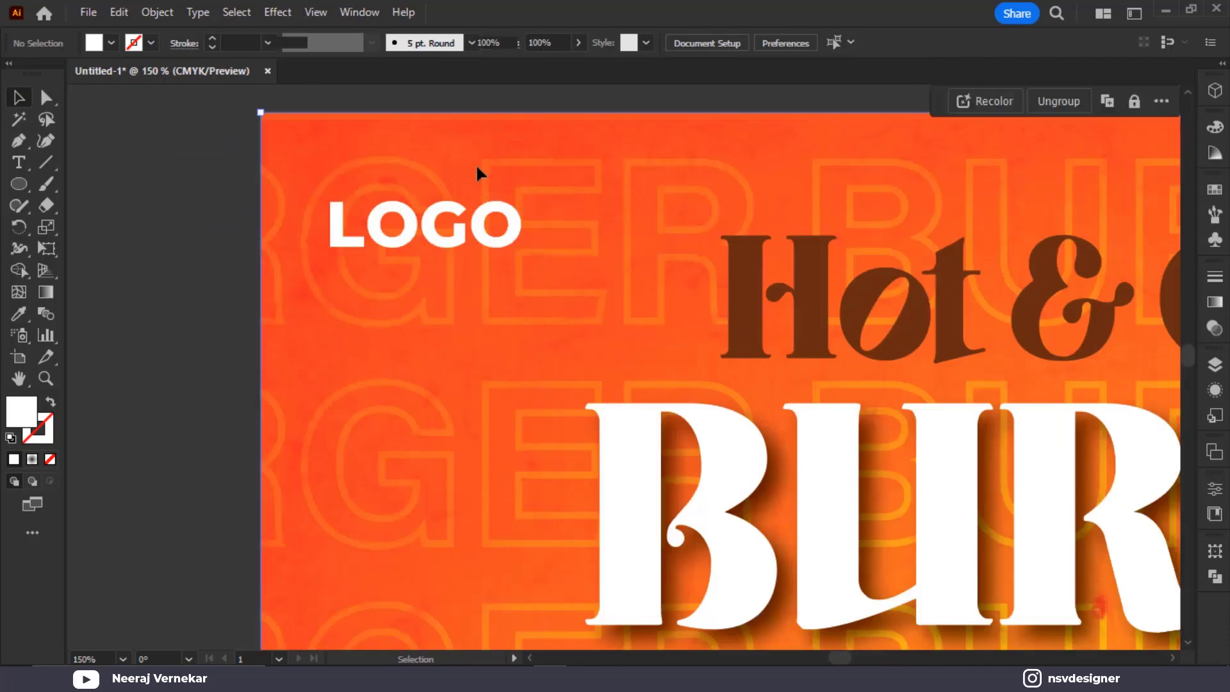
key(ctrl+shift+a)
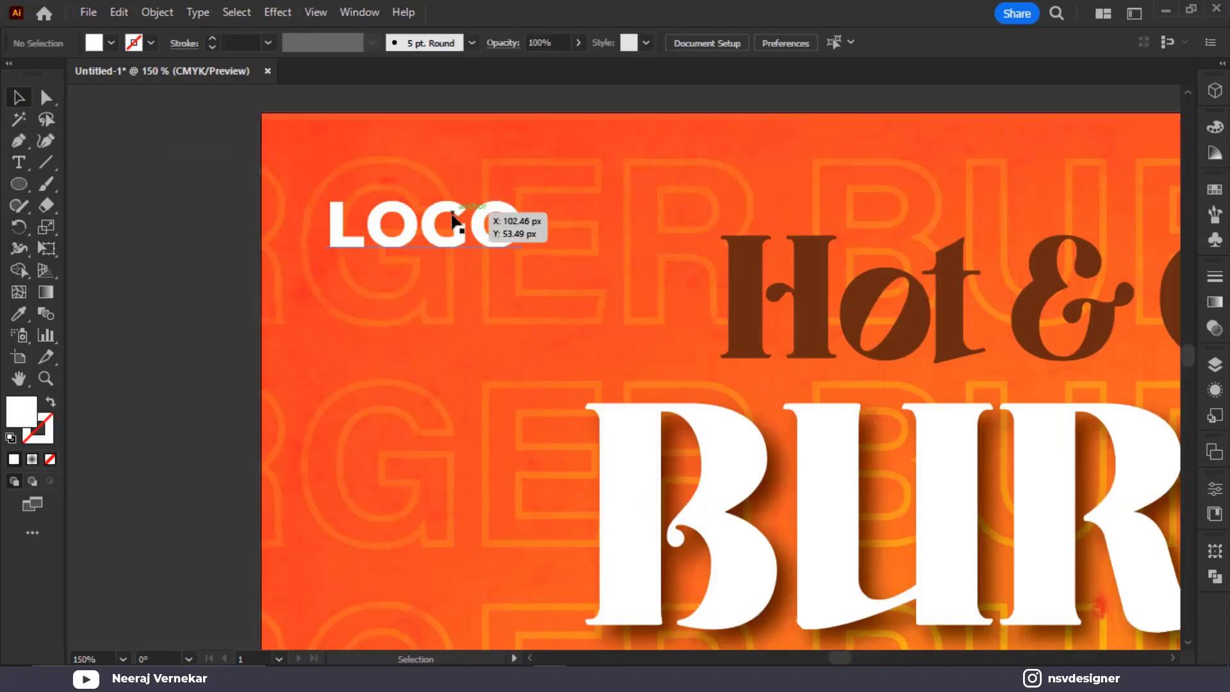
click(400, 224)
drag(400, 223, 395, 269)
double_click(396, 269)
key(ctrl+a)
text(HERE)
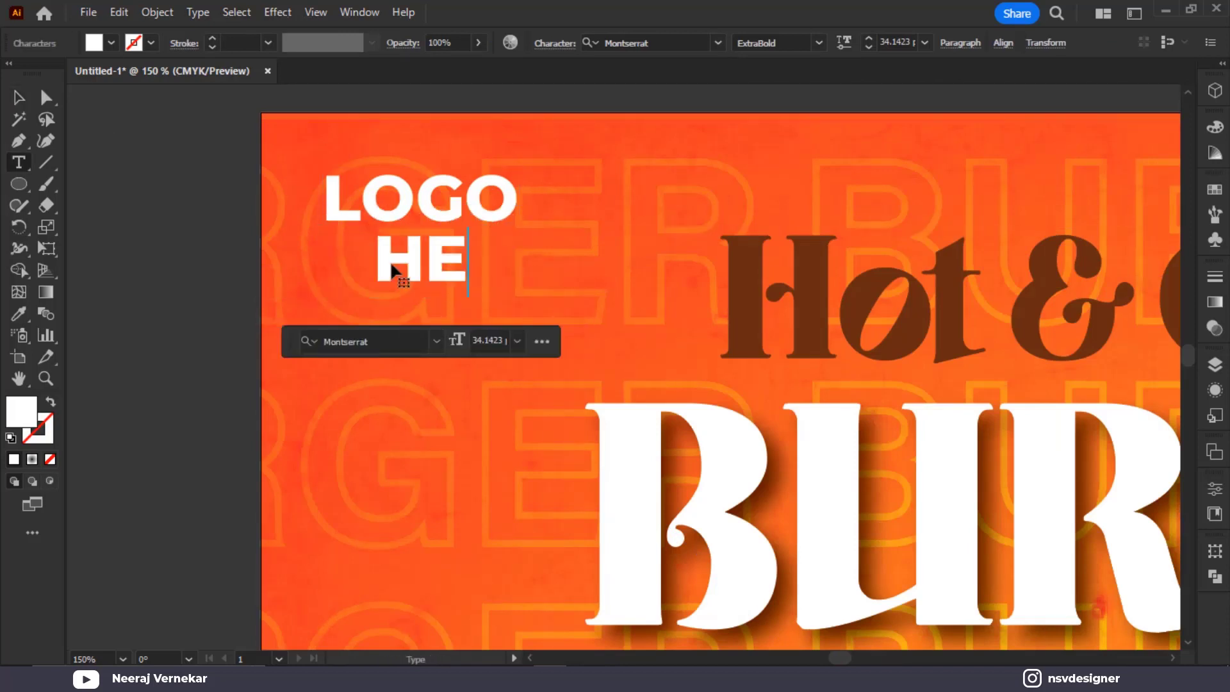
click(19, 100)
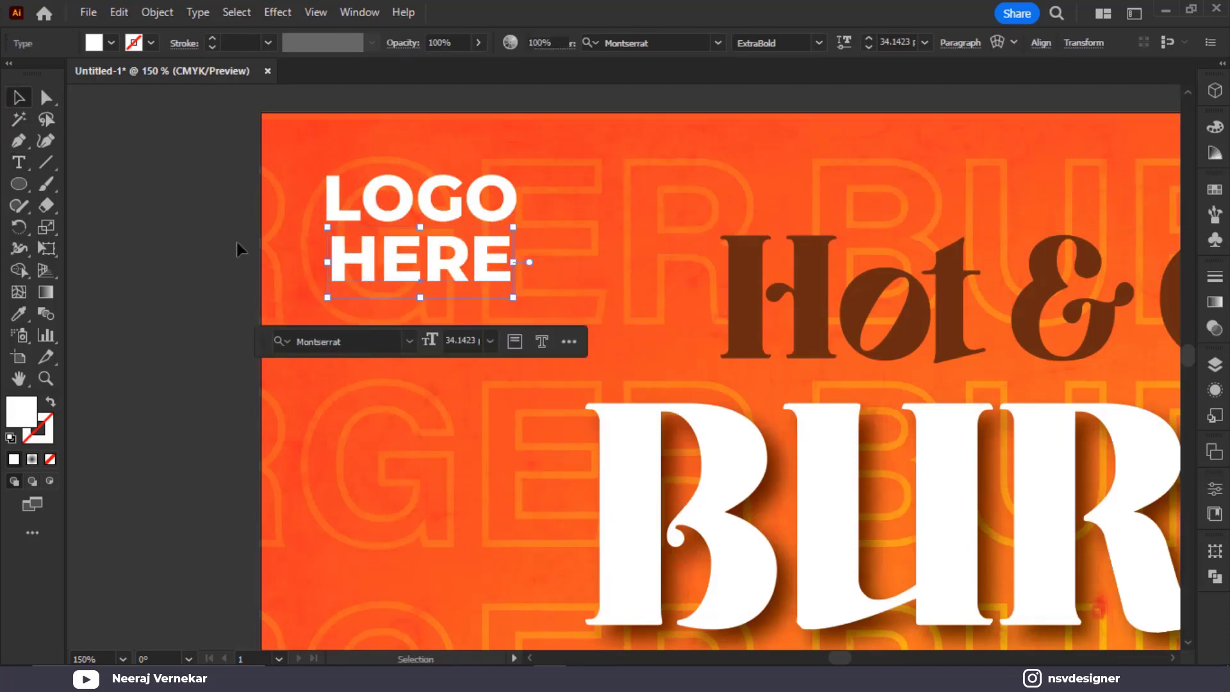
click(237, 244)
click(366, 253)
drag(510, 303, 516, 303)
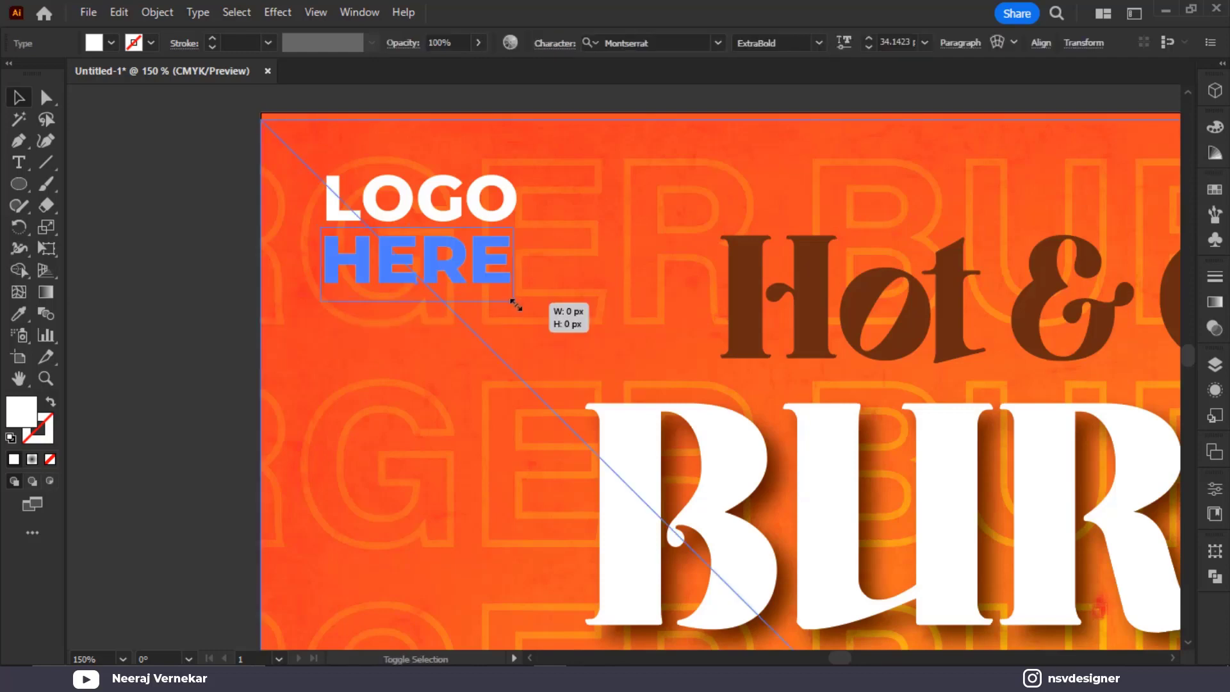
click(146, 270)
Start a new text object on the pasteboard beside the poster for 'Limited Offer'
scroll(145, 270, down, 4)
scroll(656, 317, down, 2)
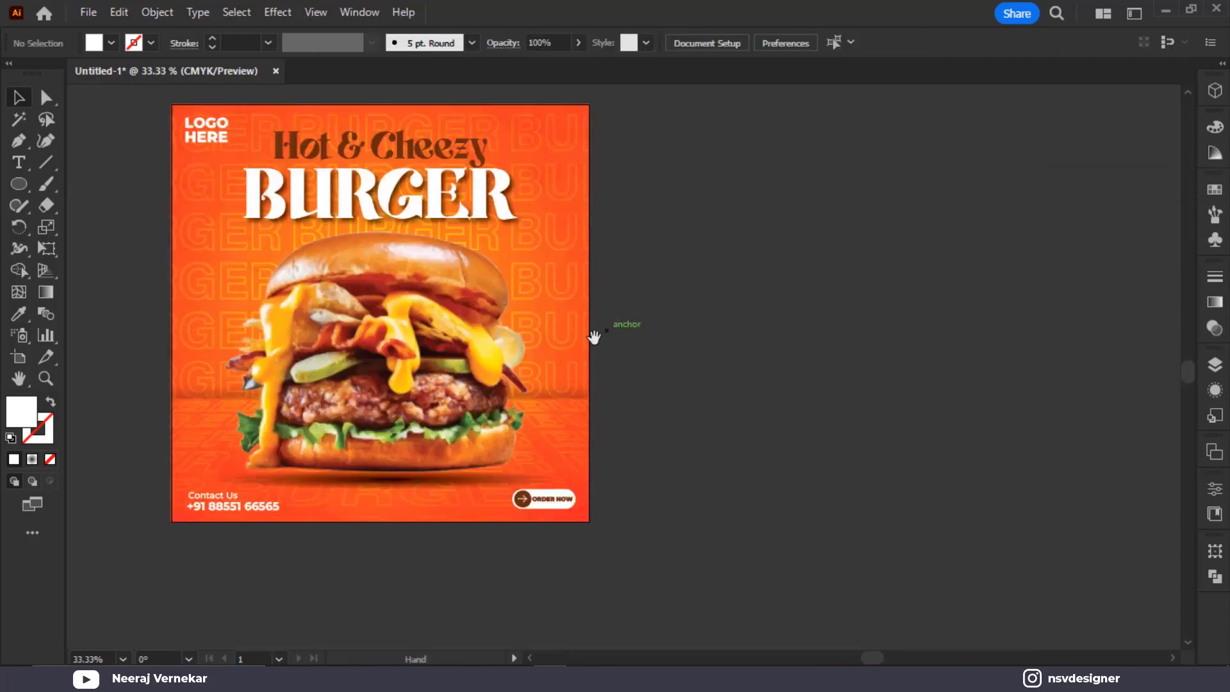
drag(593, 338, 765, 343)
scroll(667, 326, up, 2)
scroll(700, 320, down, 1)
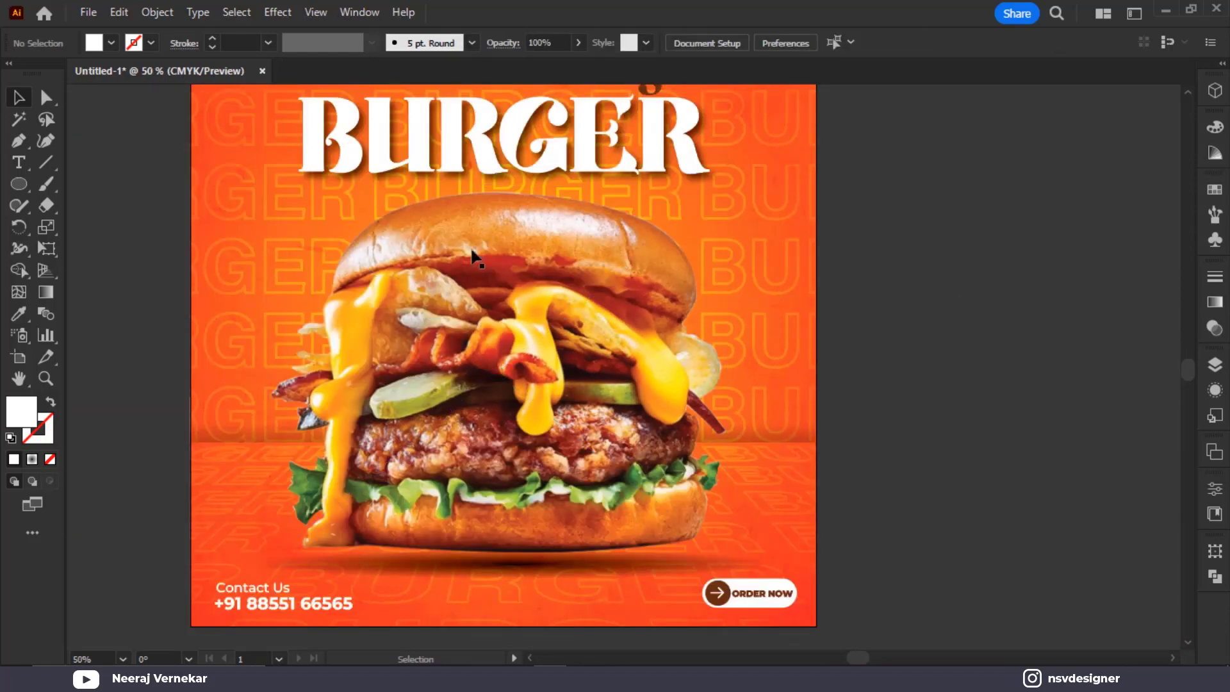
click(24, 168)
click(947, 352)
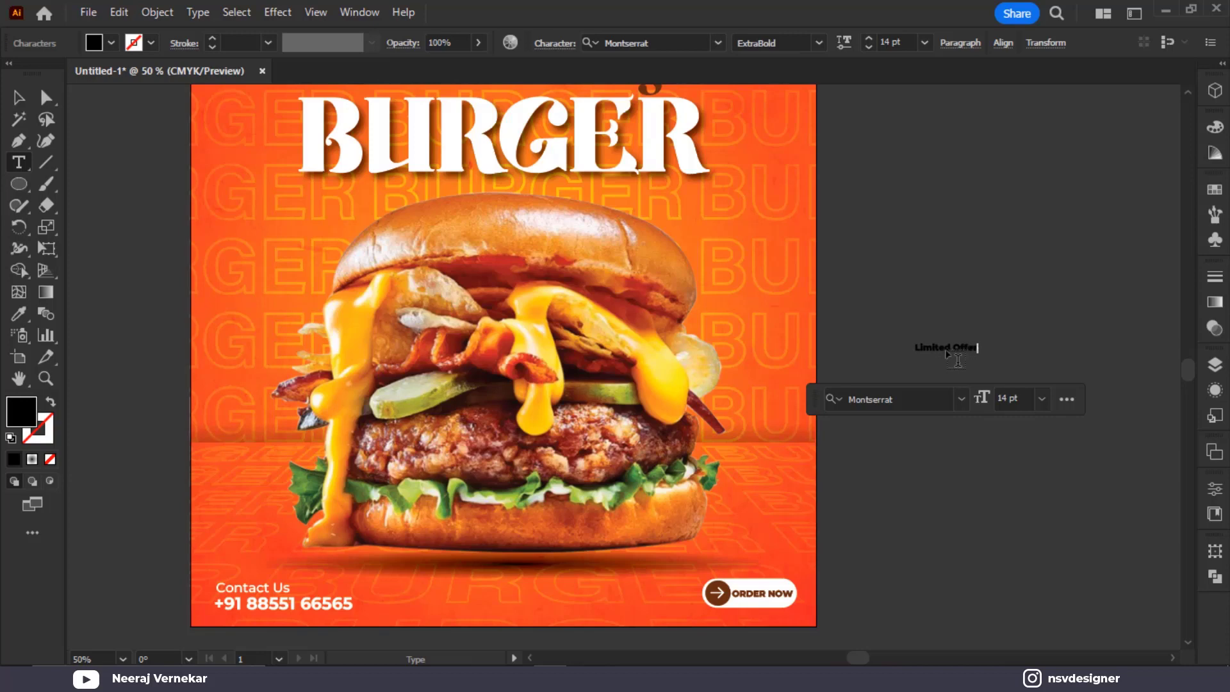
Set 'Limited Offer' in Cavirous Demo, enlarge it to about 59 pt, and place it under BURGER
key(Escape)
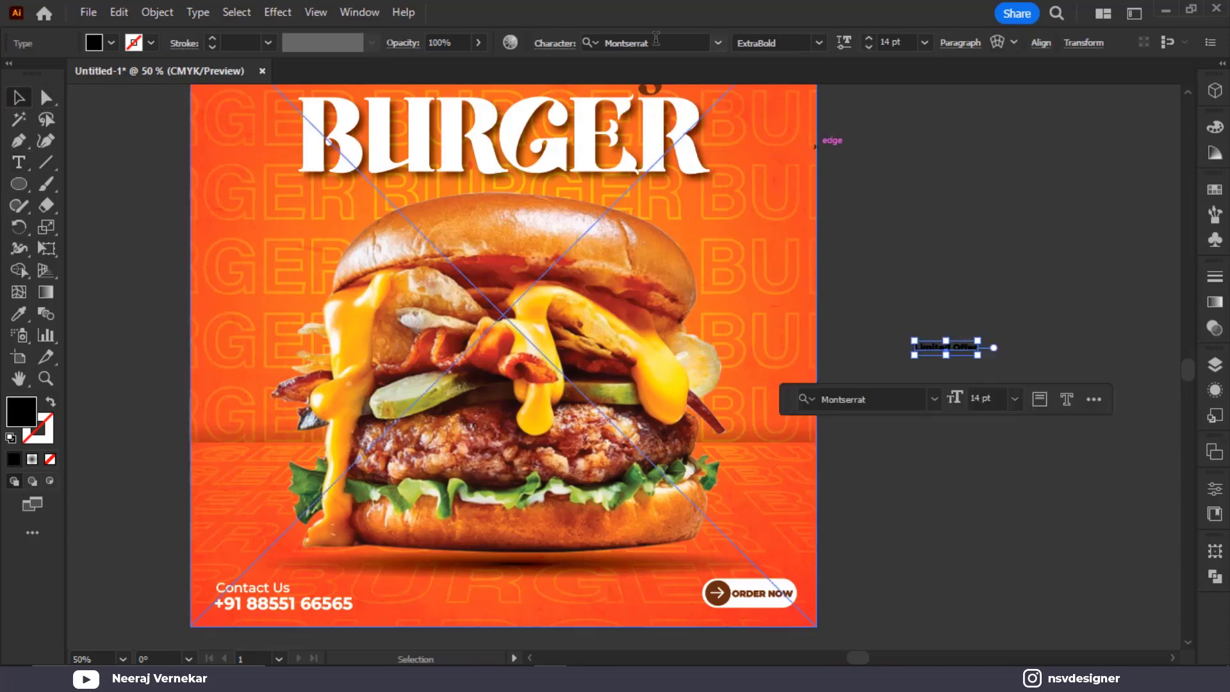
click(717, 41)
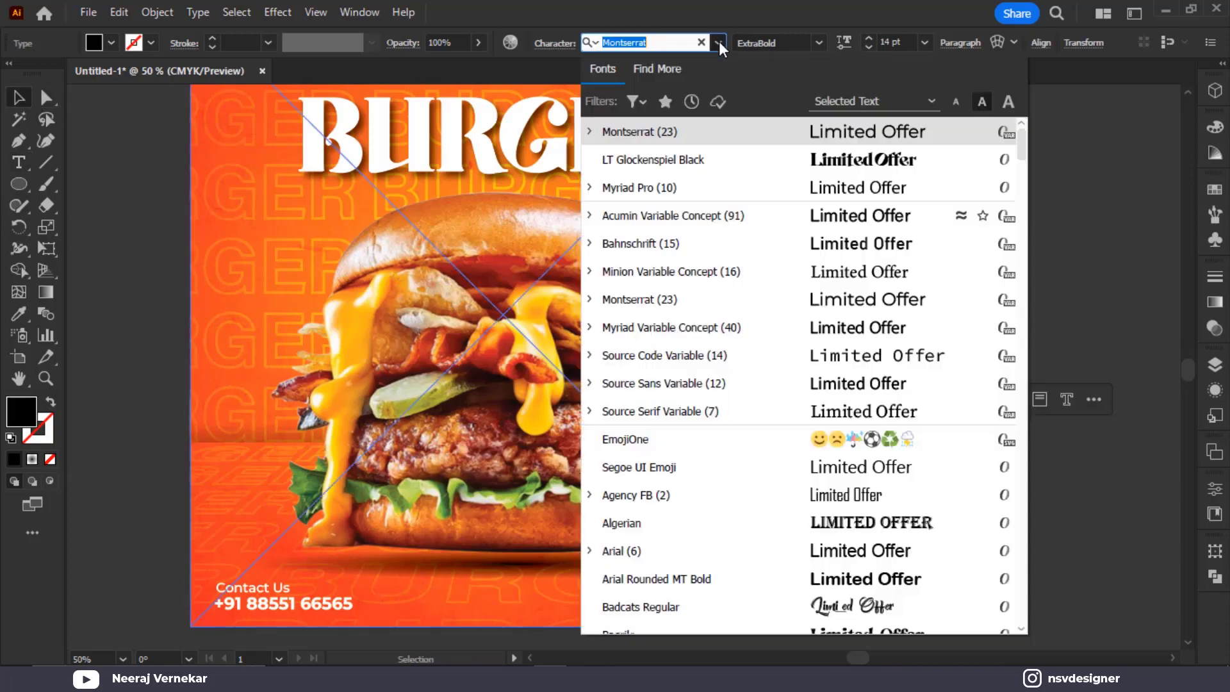
scroll(929, 532, down, 9)
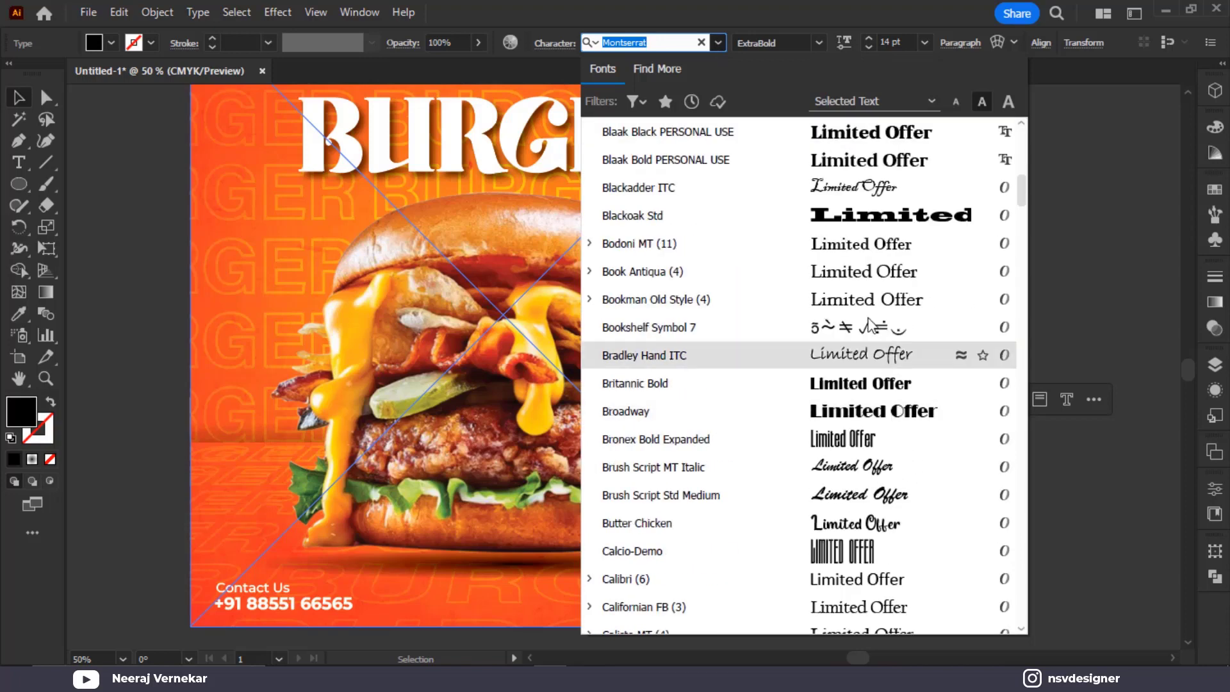
scroll(873, 492, down, 5)
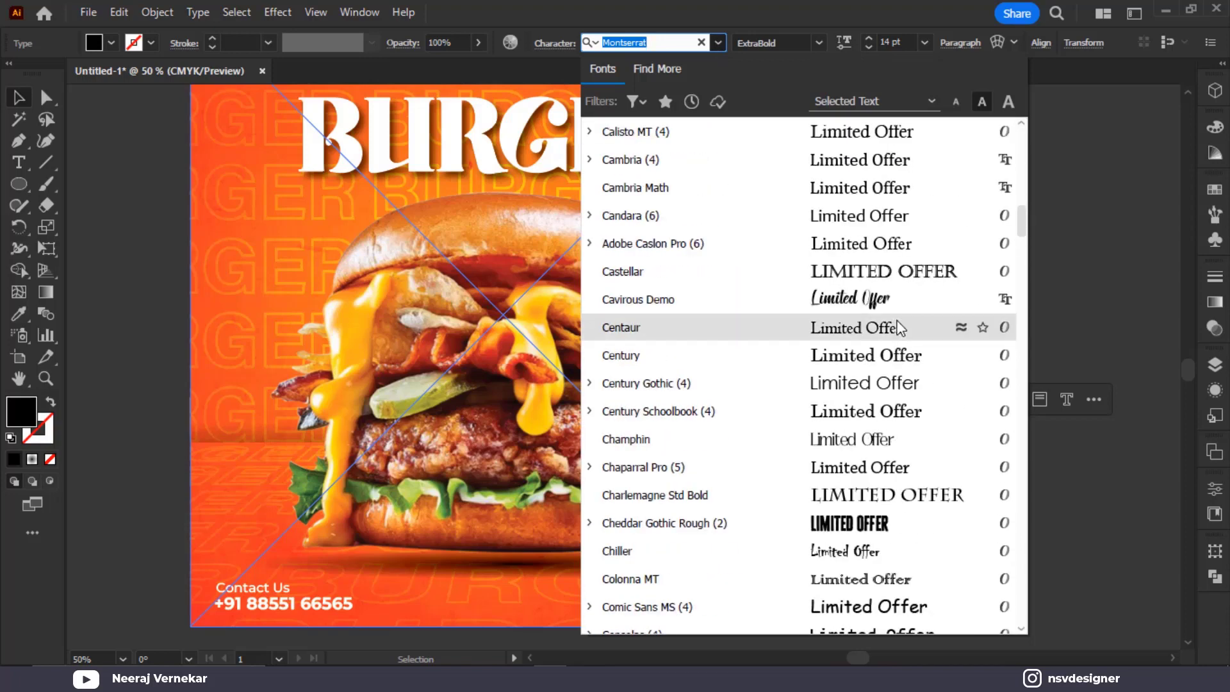
click(897, 299)
drag(975, 355, 564, 187)
scroll(564, 188, down, 1)
Colour the Limited Offer text dark brown from the 682C11 swatch
drag(124, 264, 273, 432)
key(i)
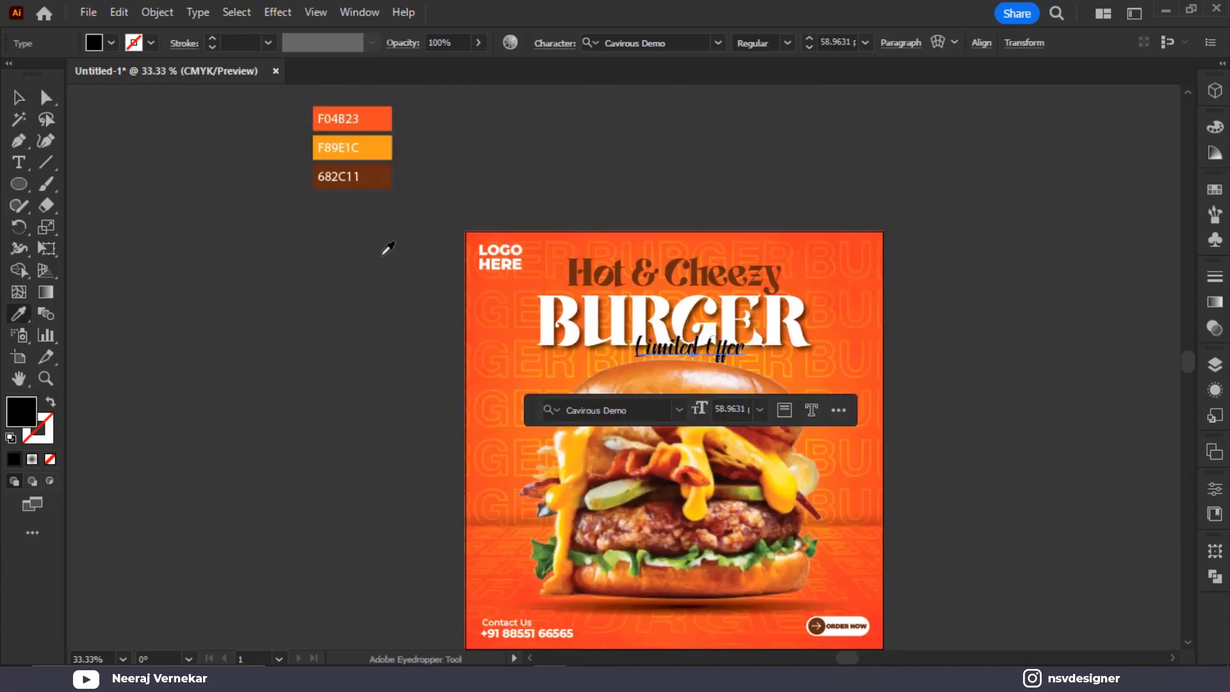
click(339, 177)
click(19, 97)
click(384, 256)
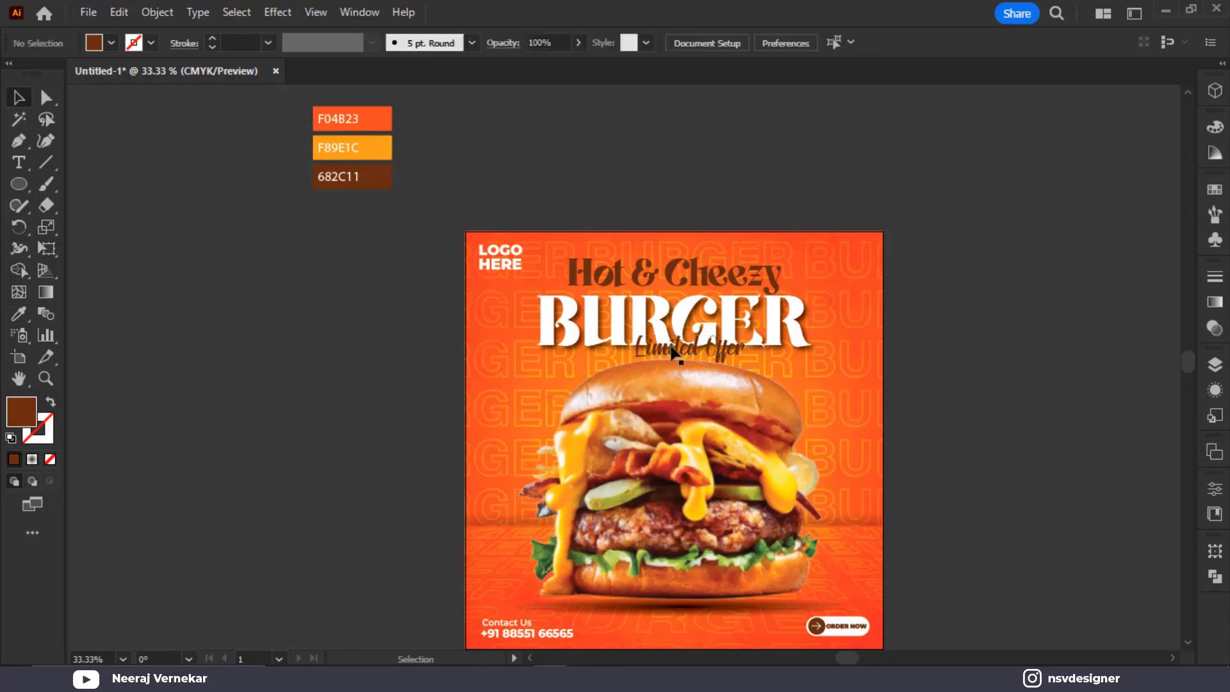
scroll(672, 348, up, 2)
Tilt Limited Offer about 14° and overlap it with BURGER's lower right
drag(778, 359, 868, 363)
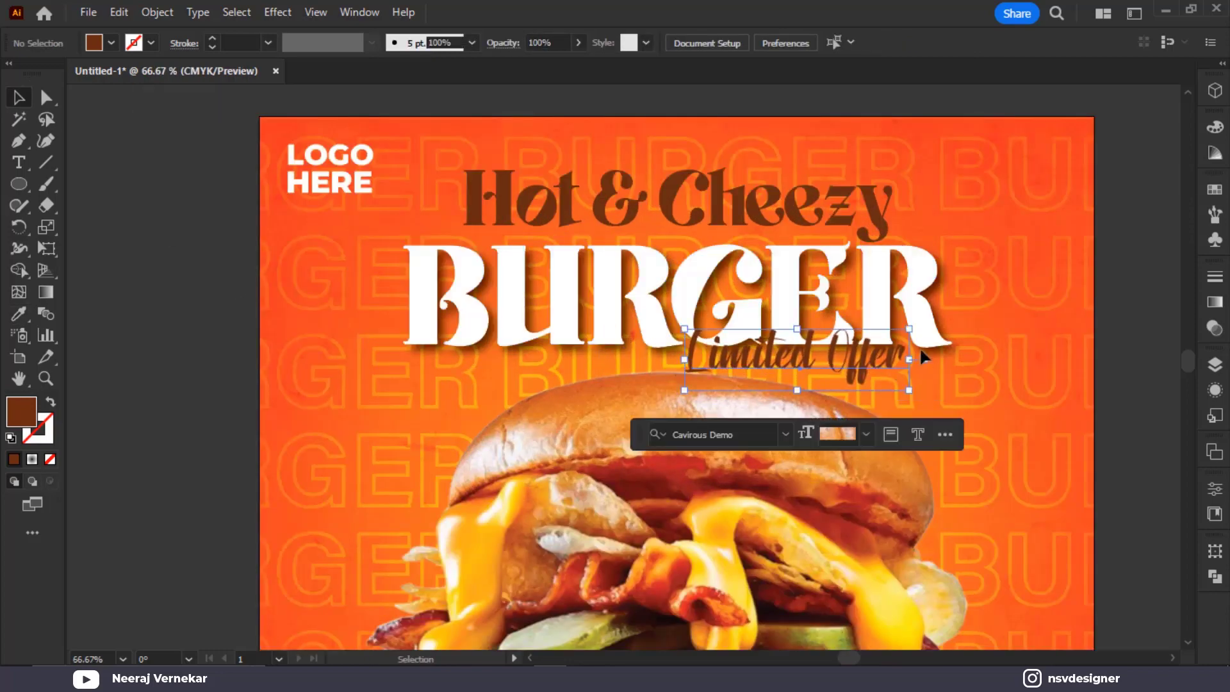
drag(919, 324, 906, 299)
drag(863, 338, 937, 327)
click(1124, 291)
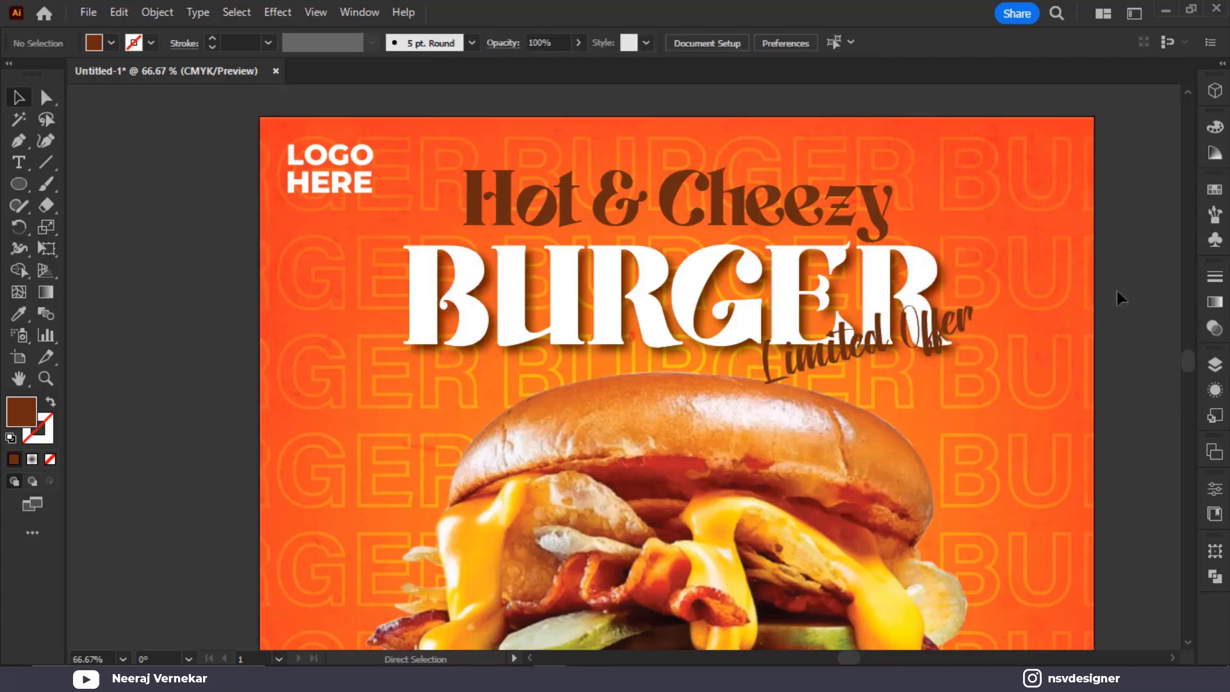
click(967, 323)
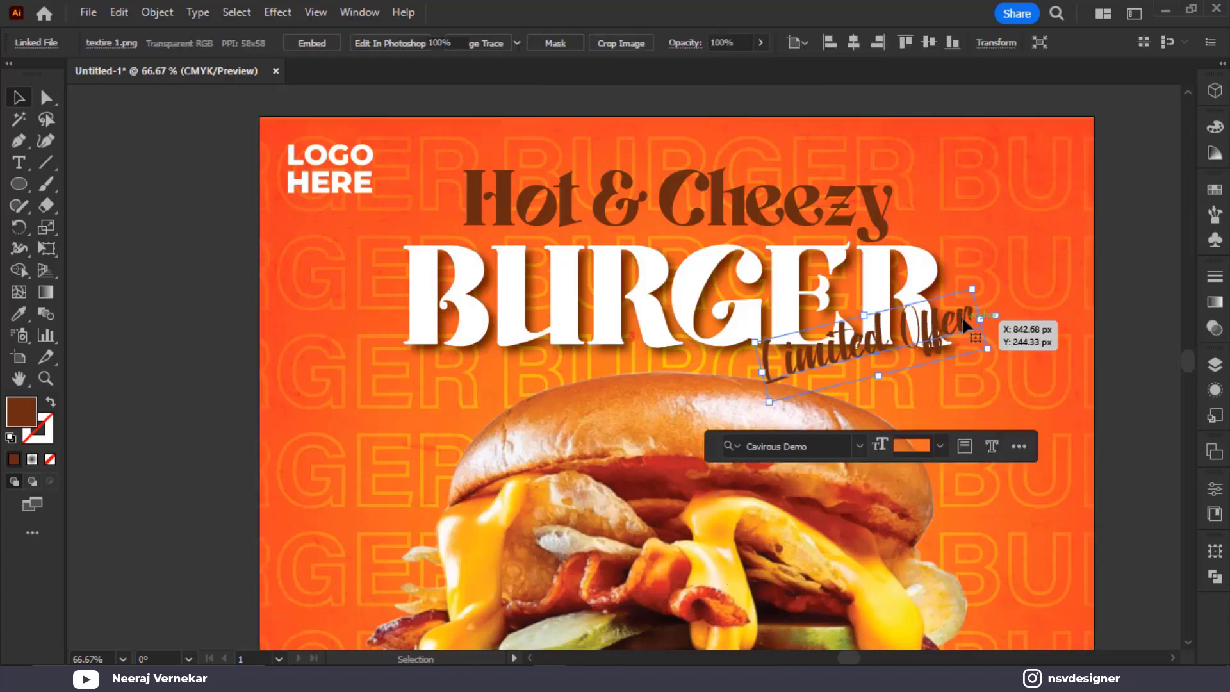
click(1162, 317)
key(ctrl+z)
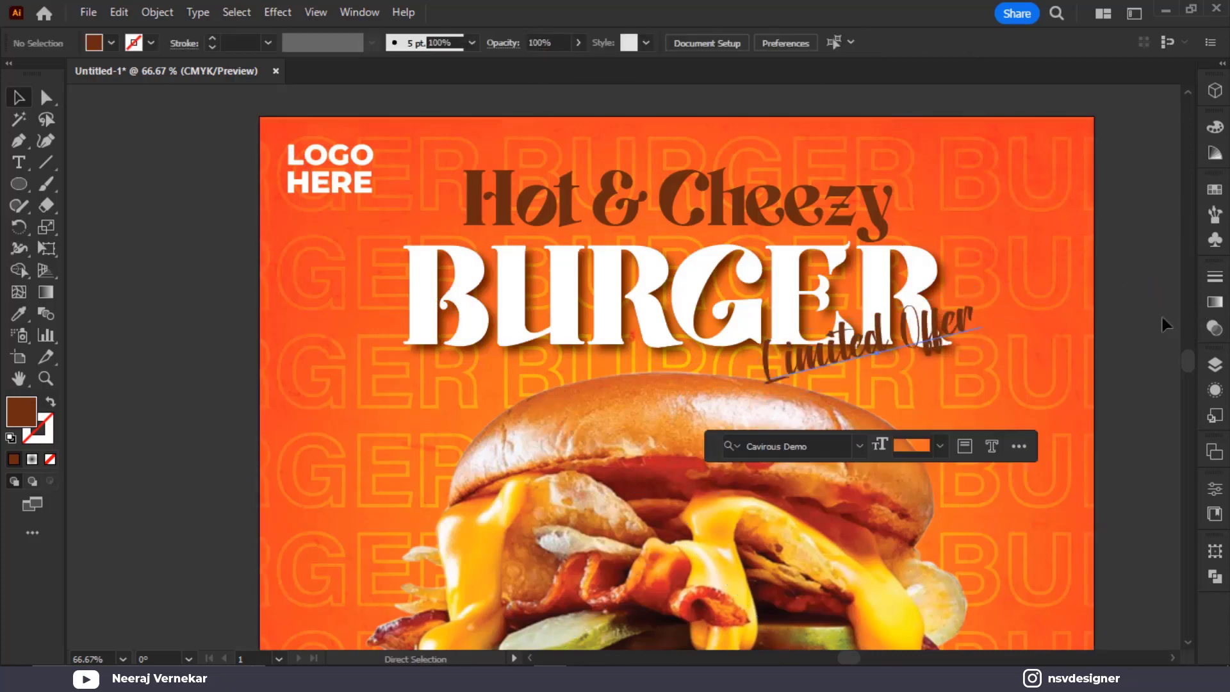
click(1162, 317)
click(966, 325)
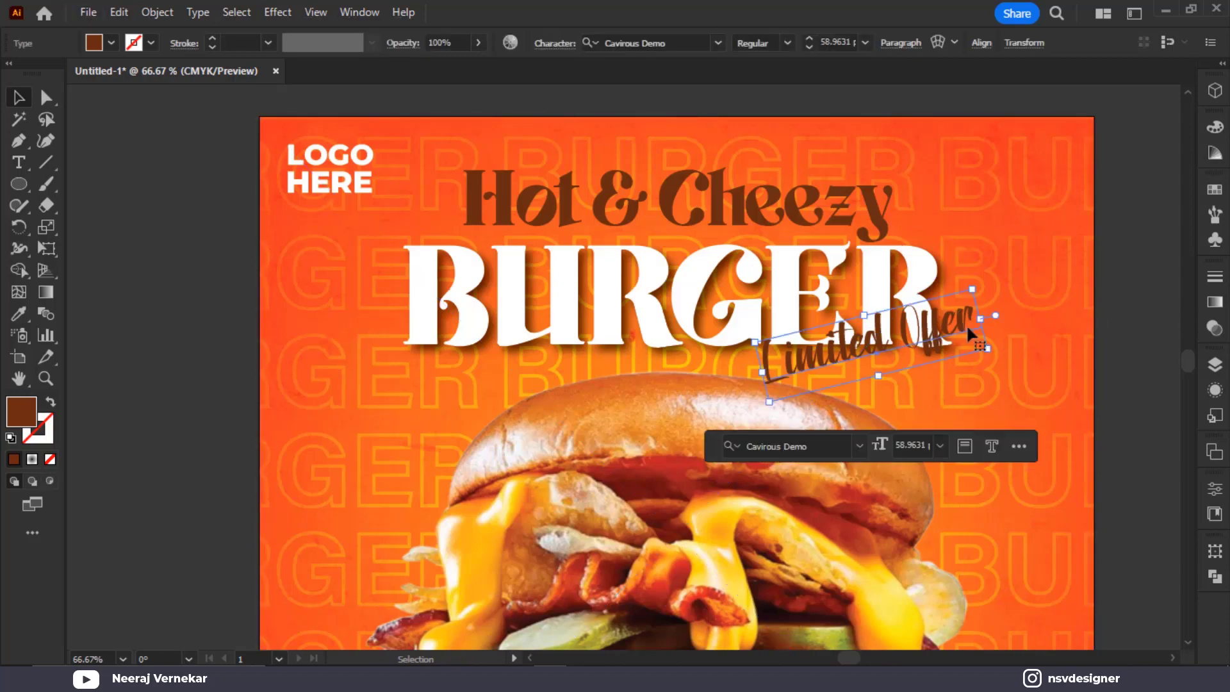
Move Limited Offer left under BURGER, then delete it and zoom out to the whole poster
drag(952, 346, 568, 392)
key(Delete)
scroll(532, 400, down, 3)
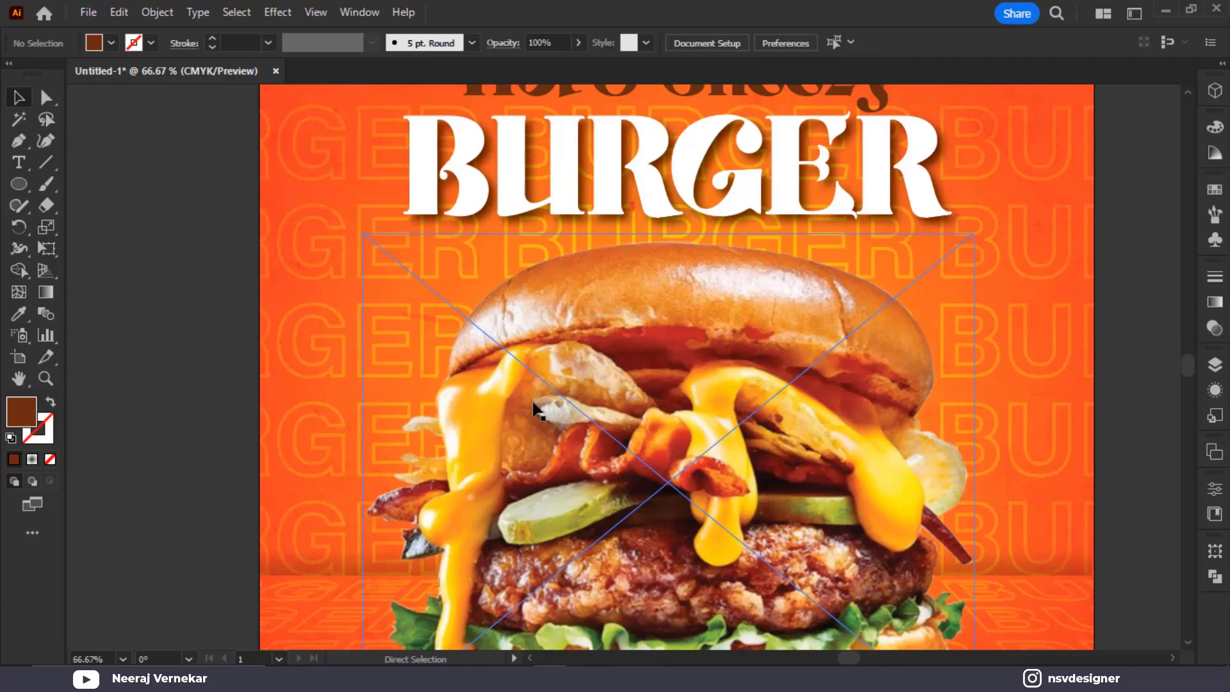
key(ctrl+0)
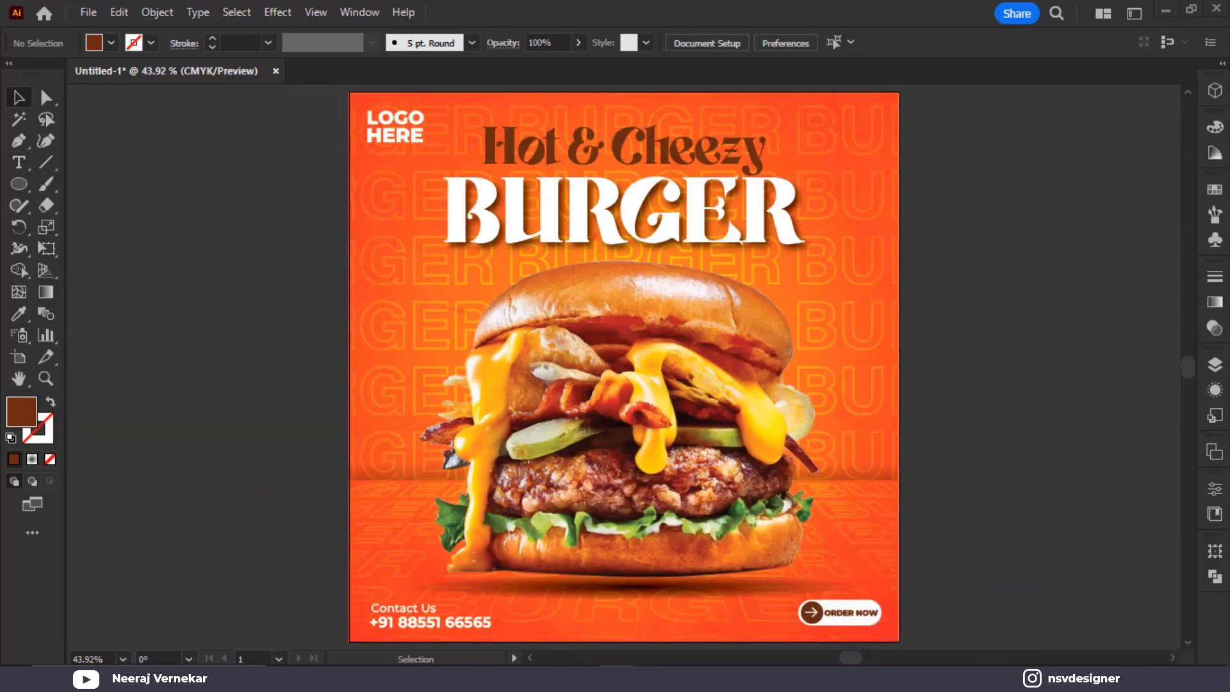
Draw a circle right of the artboard with a brown outline and no fill
right_click(23, 168)
right_click(21, 189)
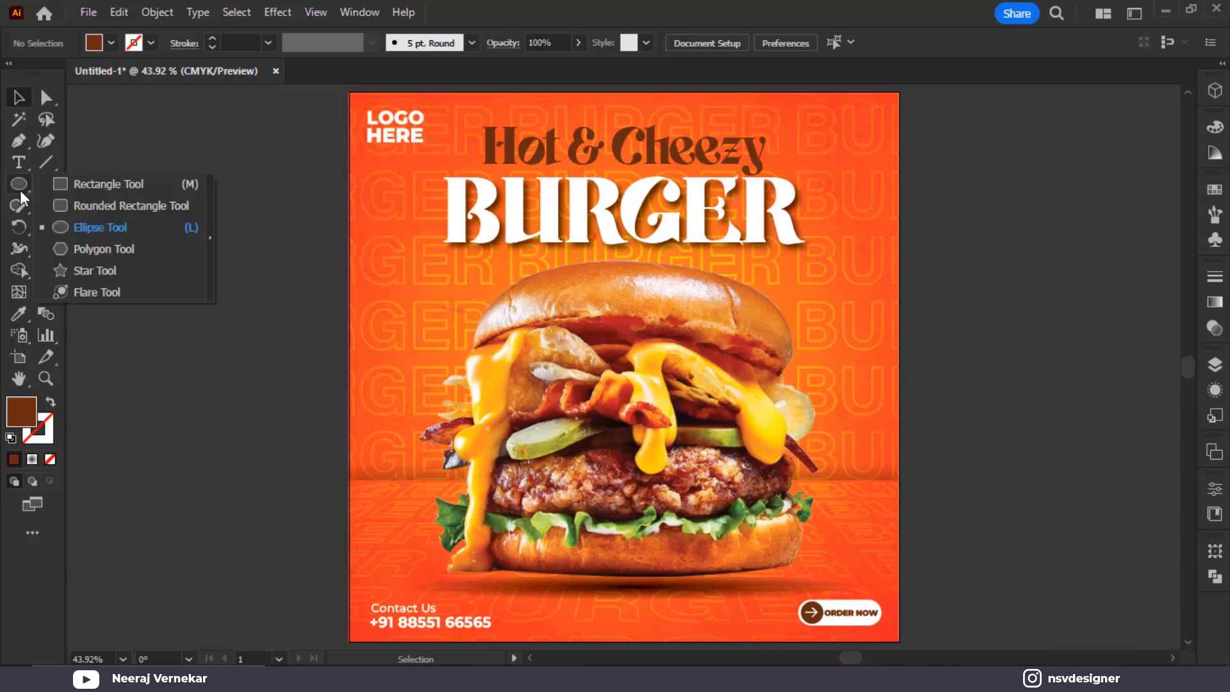
click(91, 224)
drag(933, 366, 980, 392)
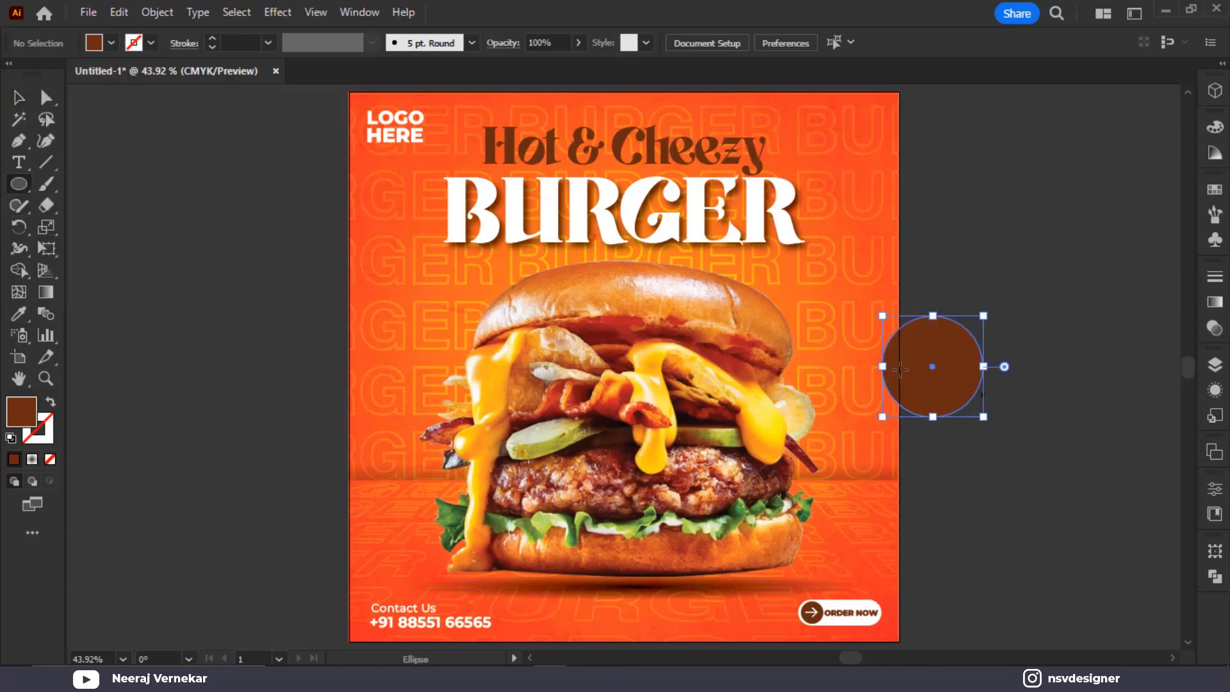
key(shift+x)
scroll(928, 384, up, 2)
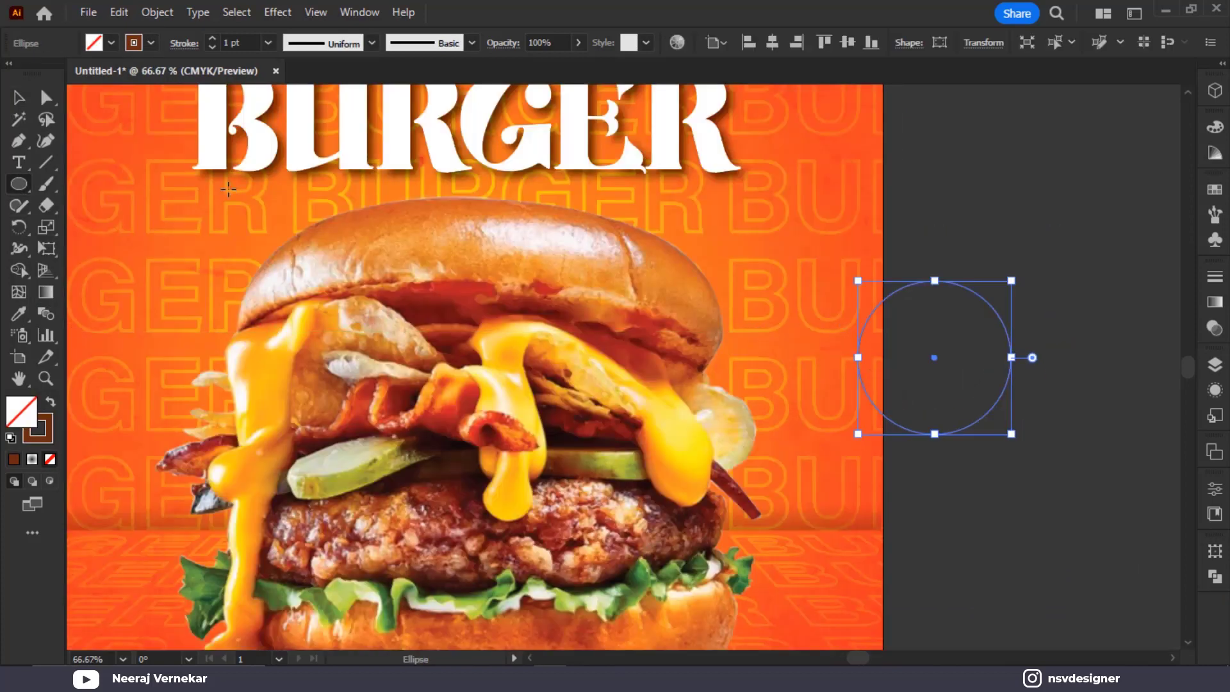
Move the circle flush against the artboard's right edge and pull its top anchor rightward
click(46, 205)
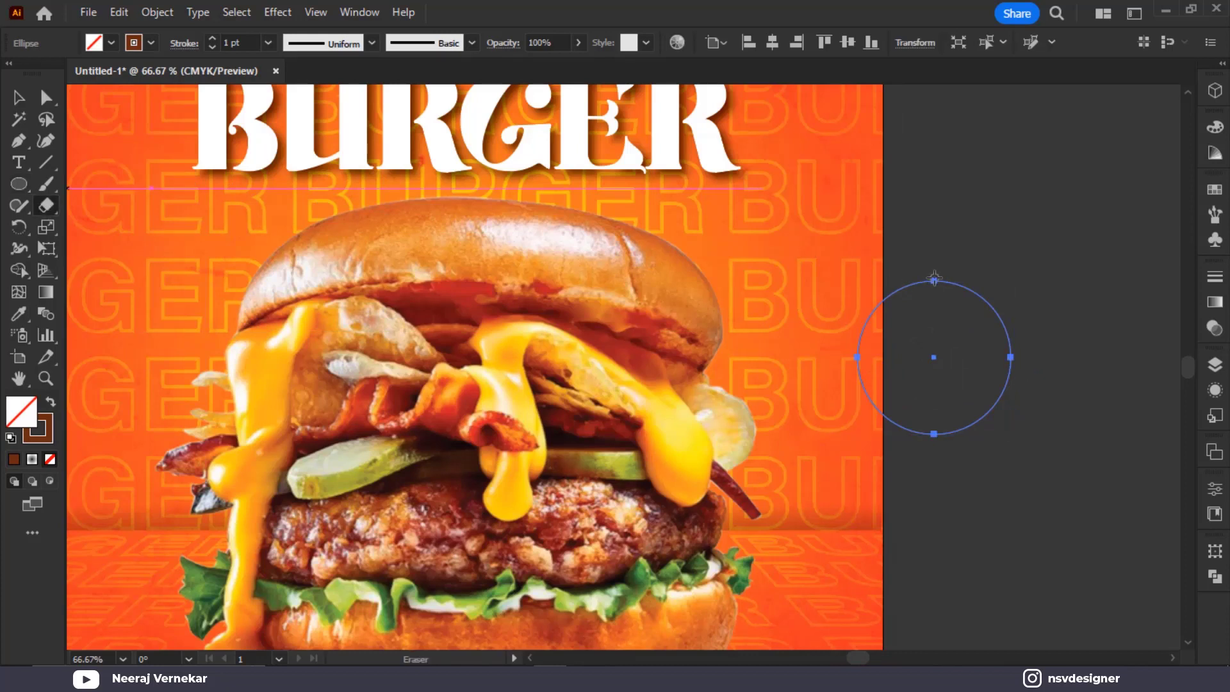
key(v)
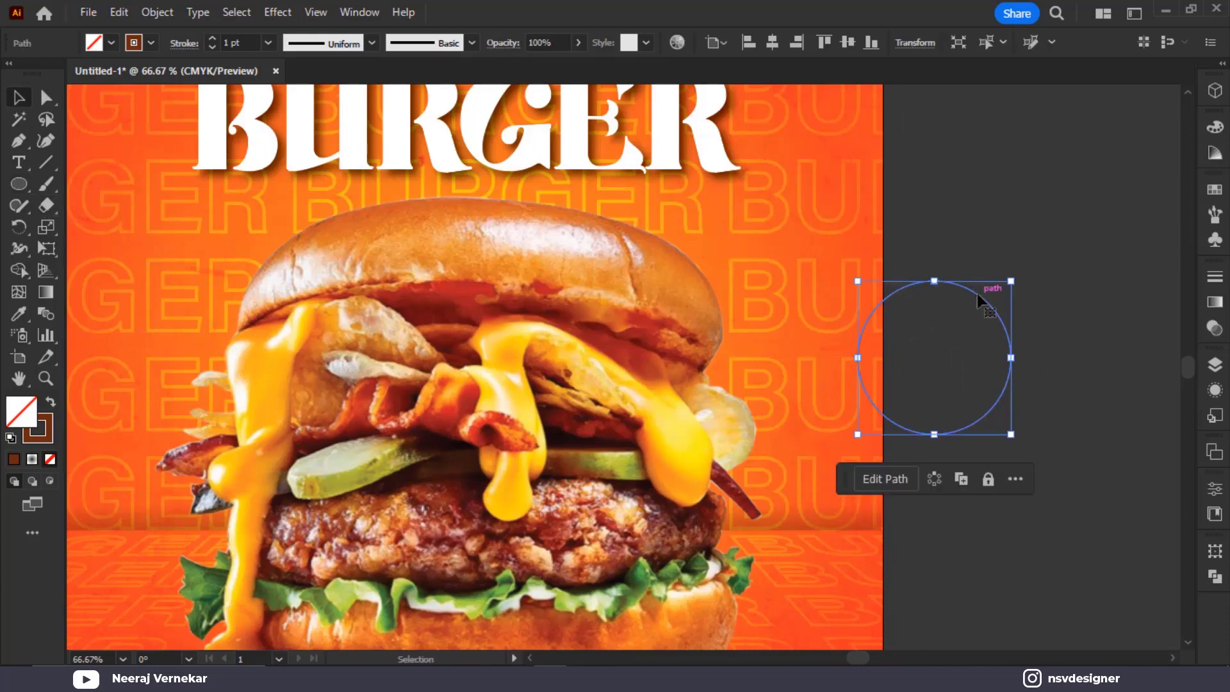
drag(977, 294, 1003, 297)
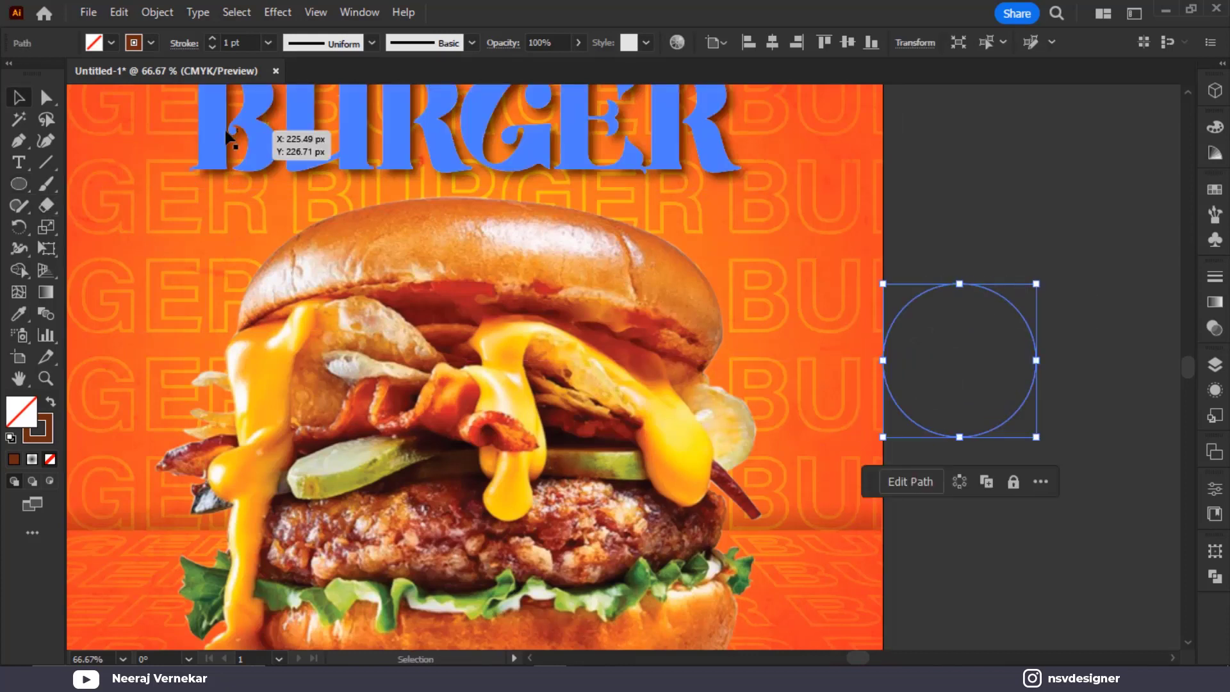
click(46, 205)
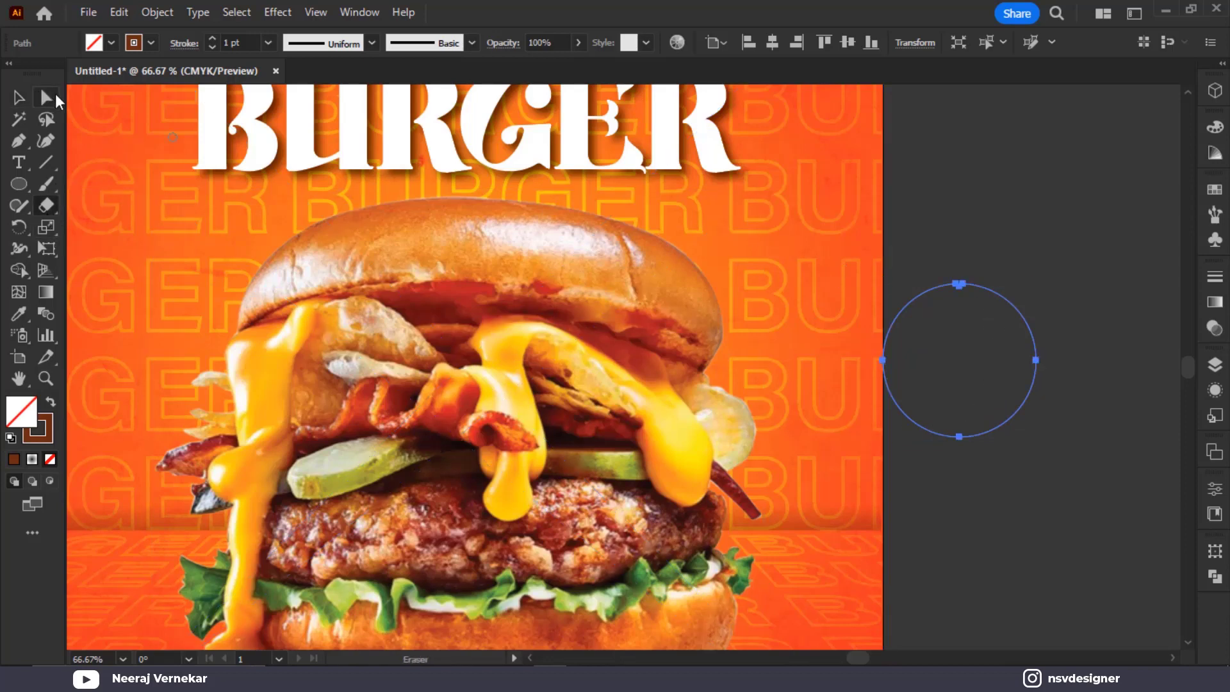
click(55, 96)
click(984, 283)
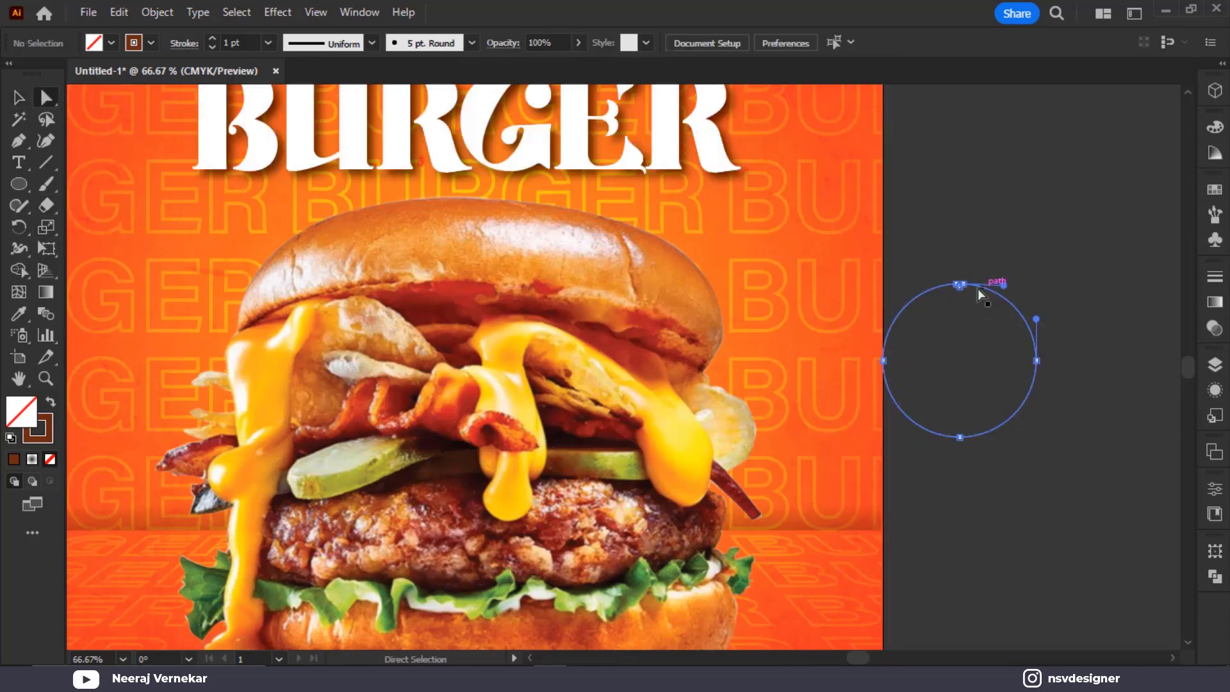
drag(964, 284, 989, 284)
scroll(1001, 289, up, 3)
Cut the circle open at its top anchor and pull the loose end up and right
key(ctrl+z)
key(ctrl+z)
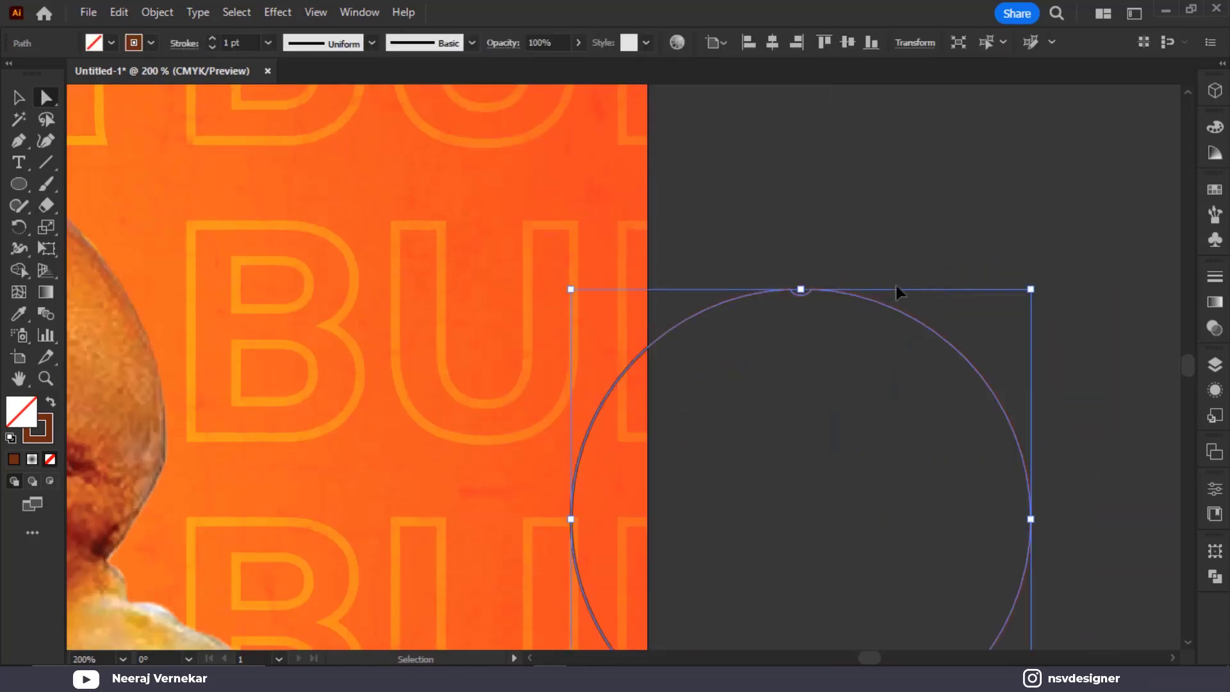
drag(49, 205, 123, 231)
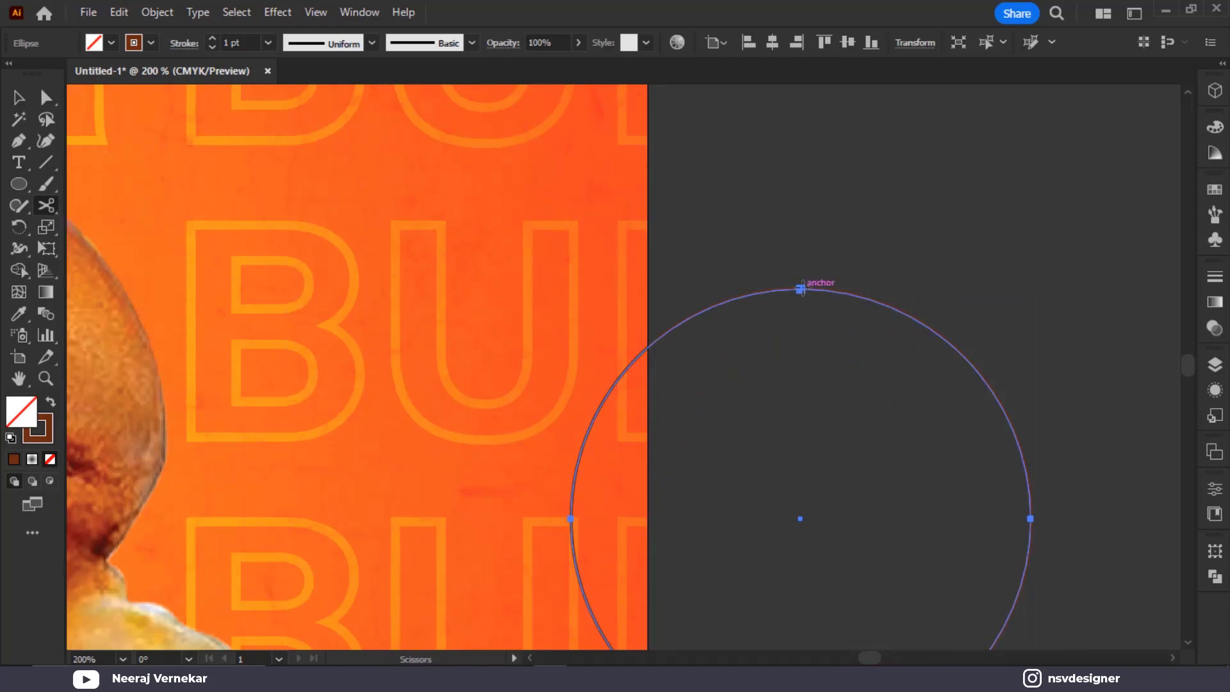
click(800, 288)
key(a)
click(839, 305)
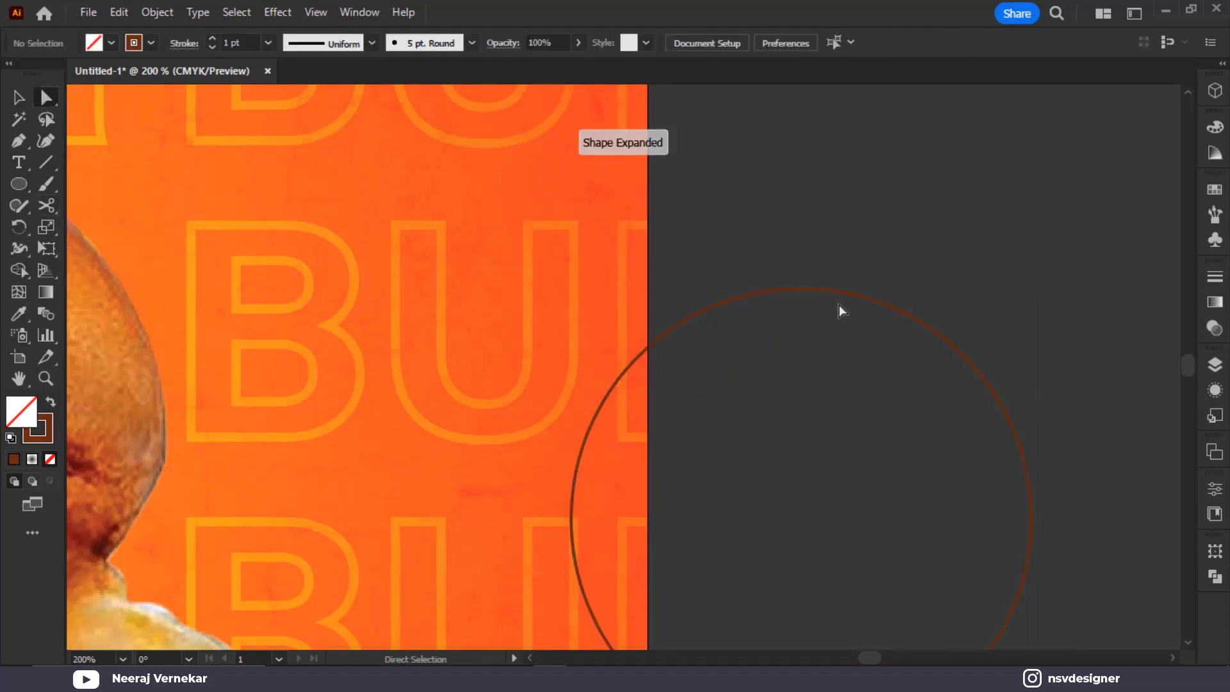
click(837, 291)
drag(800, 290, 855, 363)
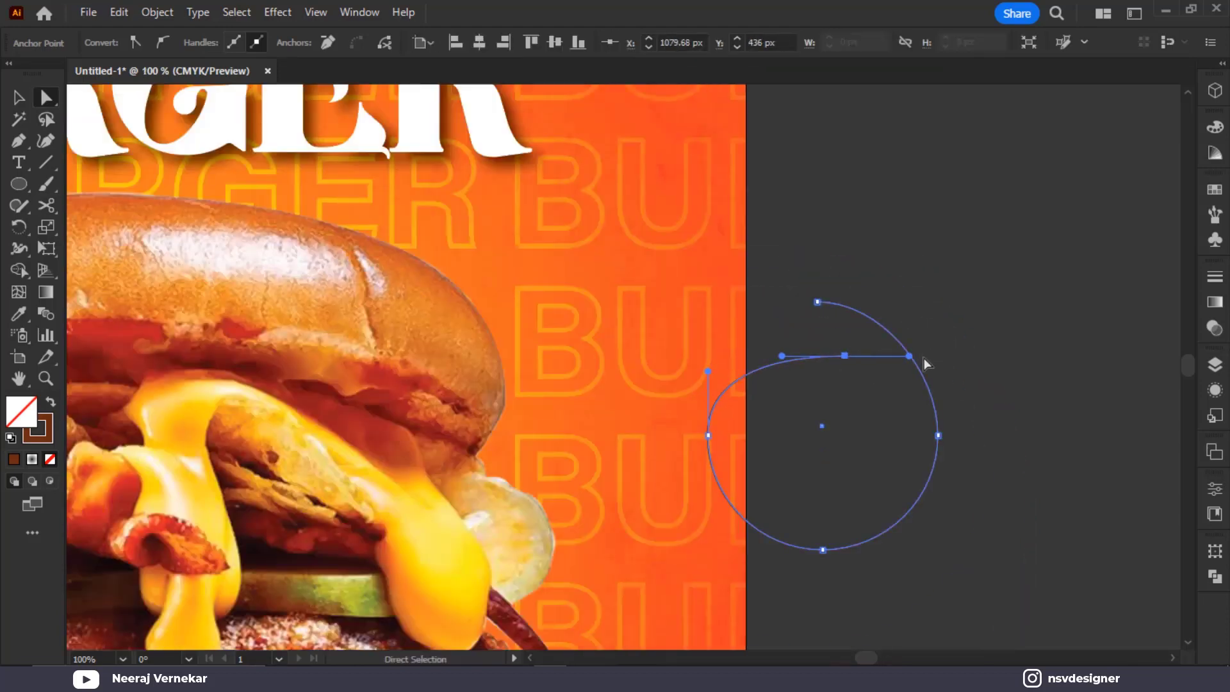
Reshape and lengthen the top curve of the open circle, undoing unwanted adjustments
drag(909, 357, 920, 396)
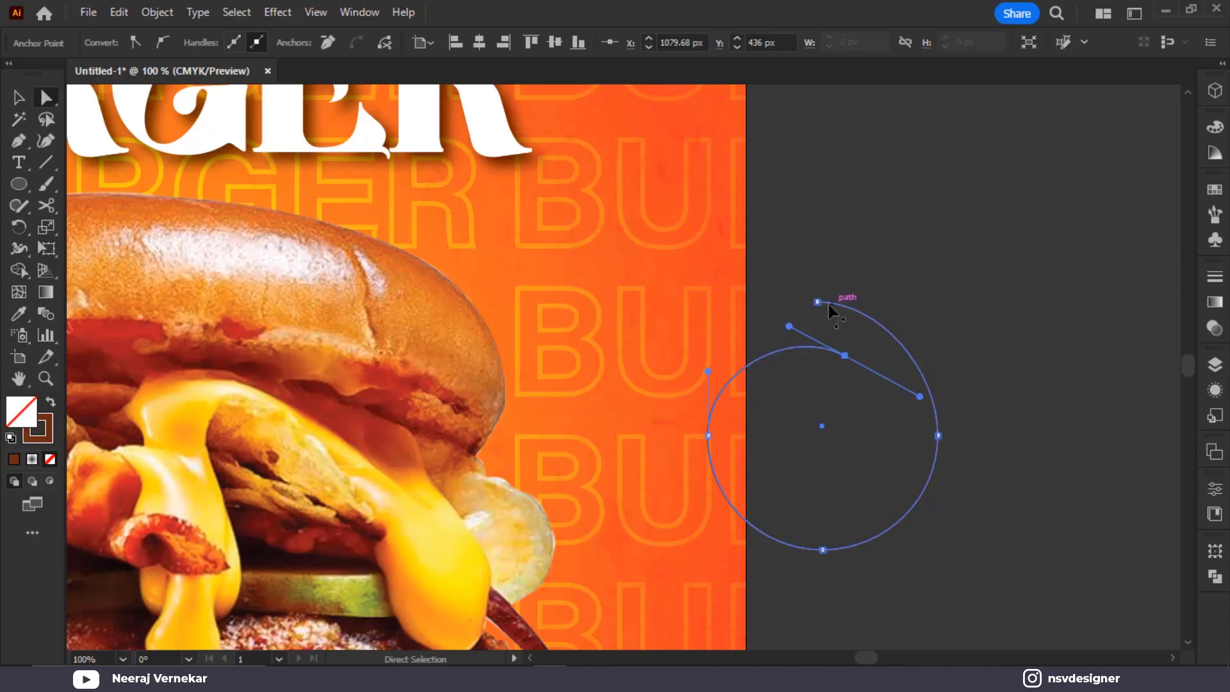
drag(819, 301, 703, 301)
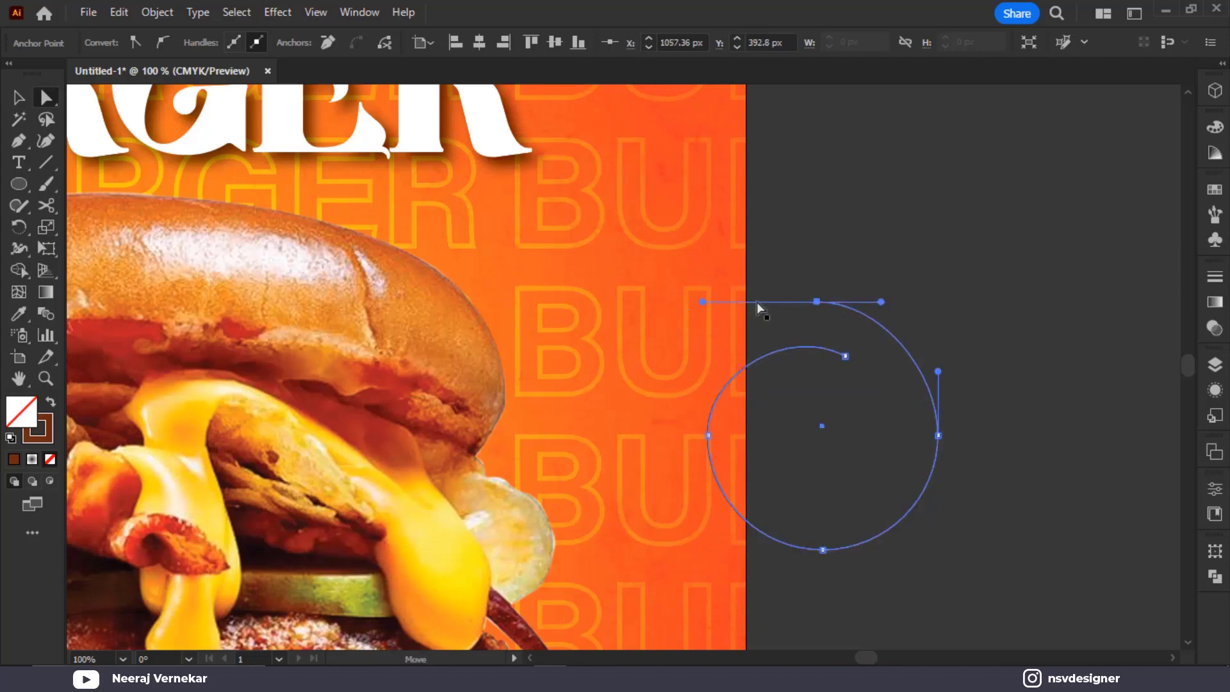
click(902, 302)
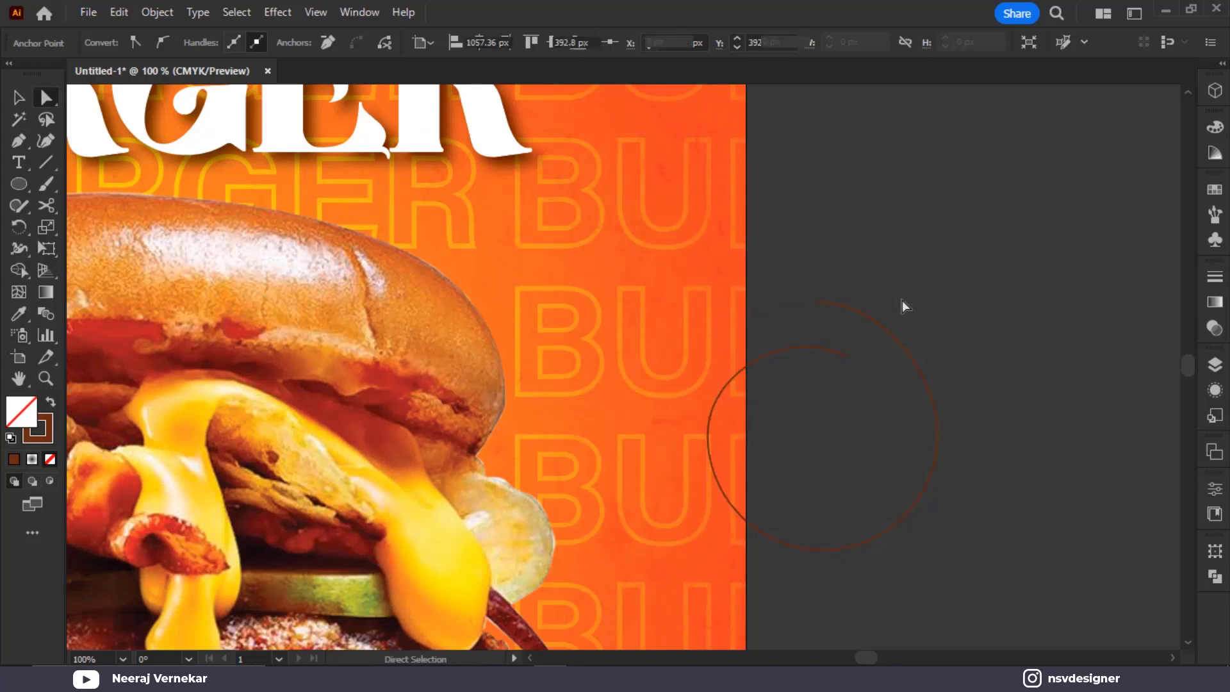
click(823, 304)
mouse_move(881, 302)
mouse_down()
mouse_move(921, 304)
mouse_move(899, 294)
mouse_up()
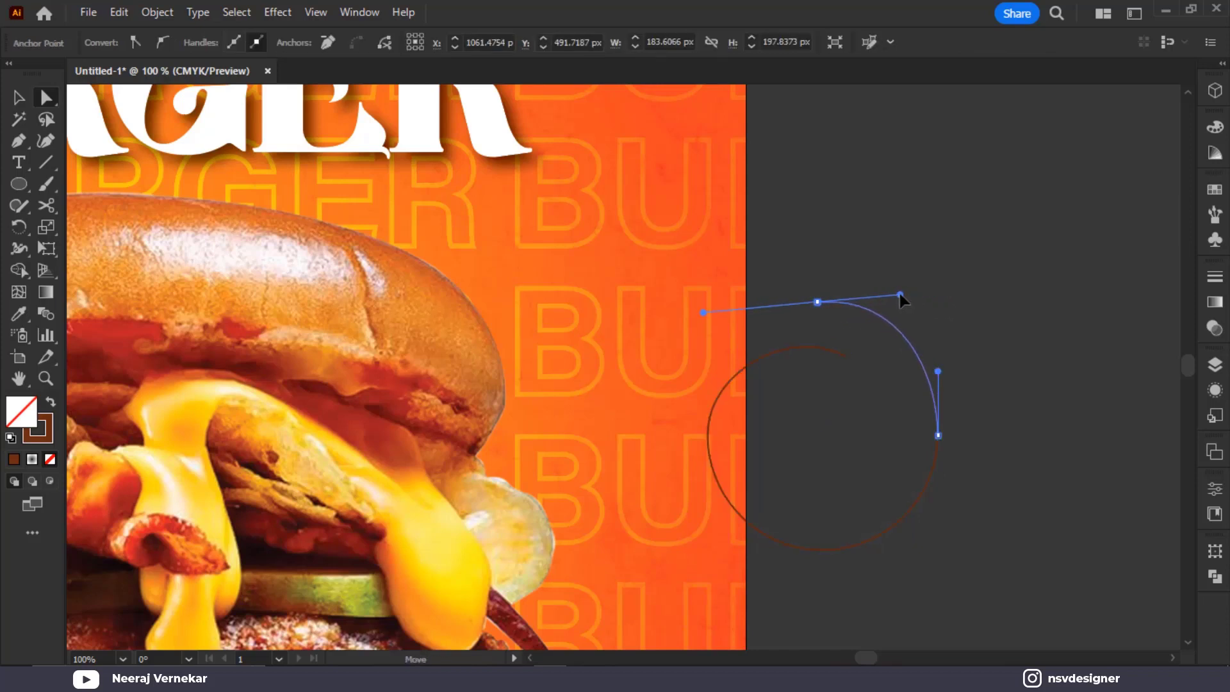
key(ctrl+z)
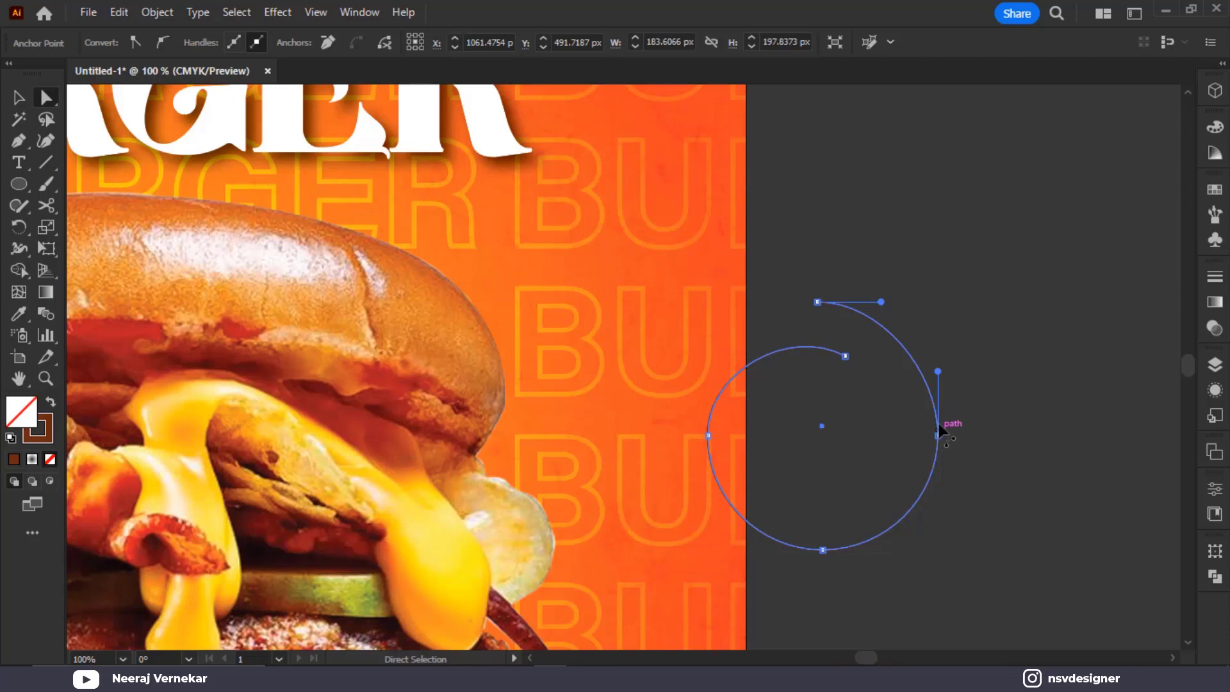
drag(938, 424, 944, 436)
key(ctrl+z)
Shrink the swirl about its centre and curl its inner end down-right
key(v)
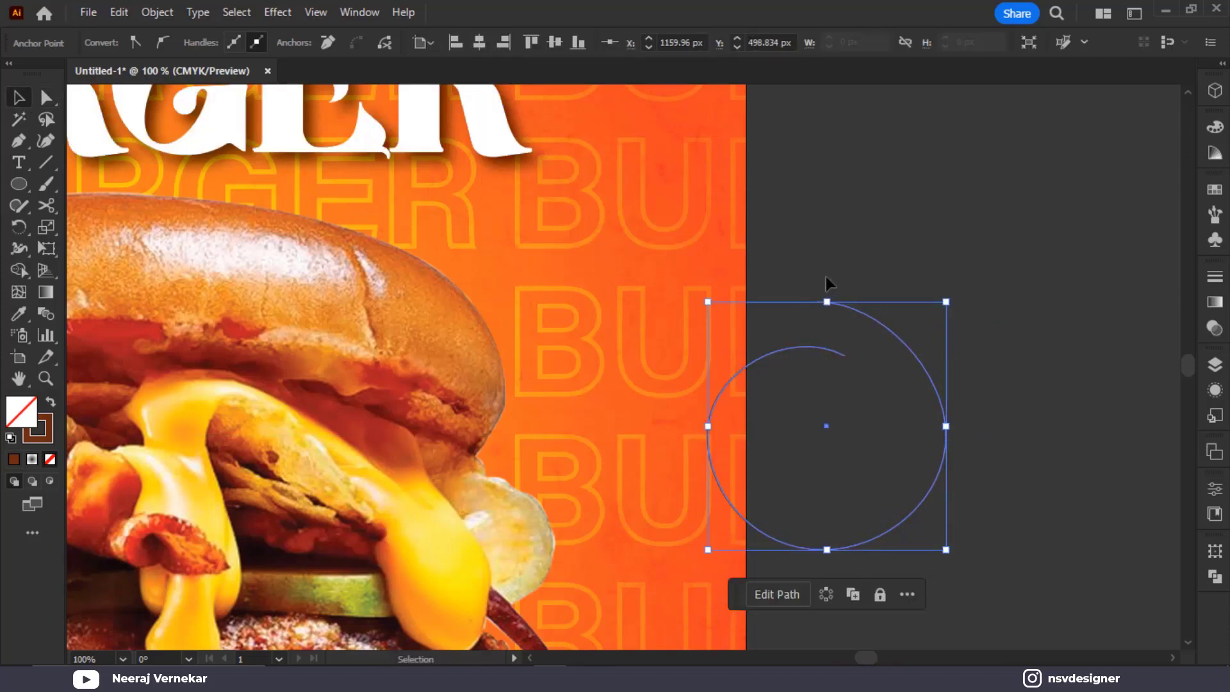
drag(947, 303, 888, 362)
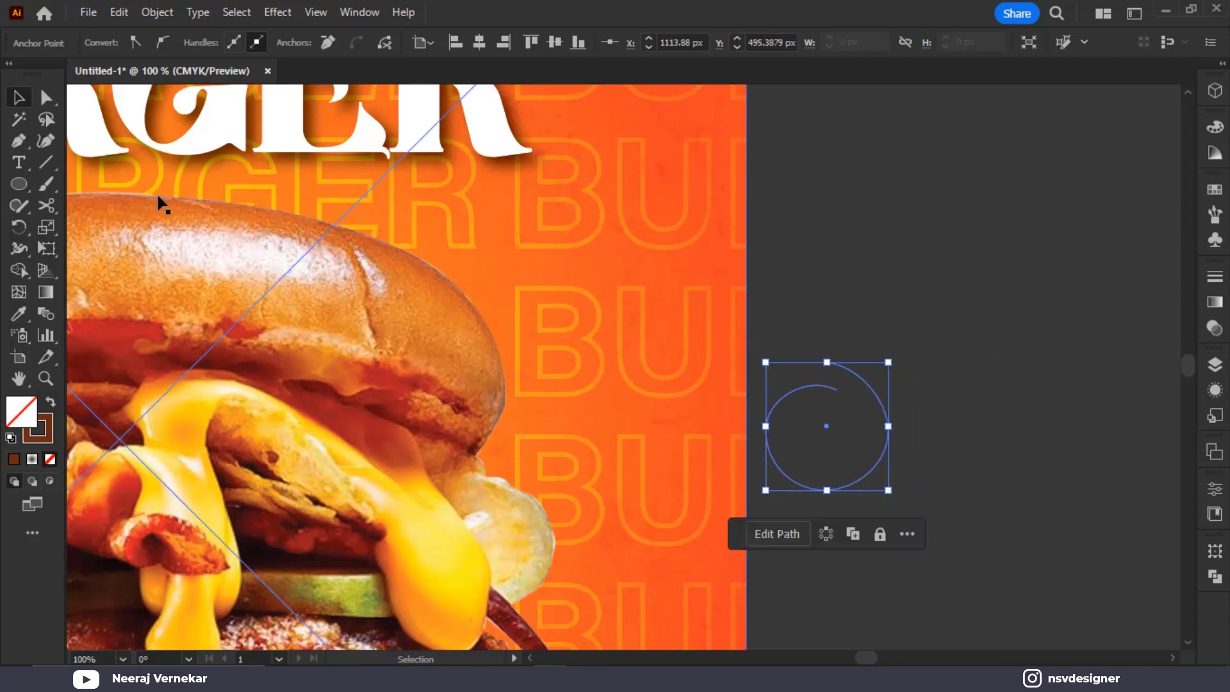
click(48, 101)
drag(836, 396, 860, 407)
drag(765, 430, 781, 378)
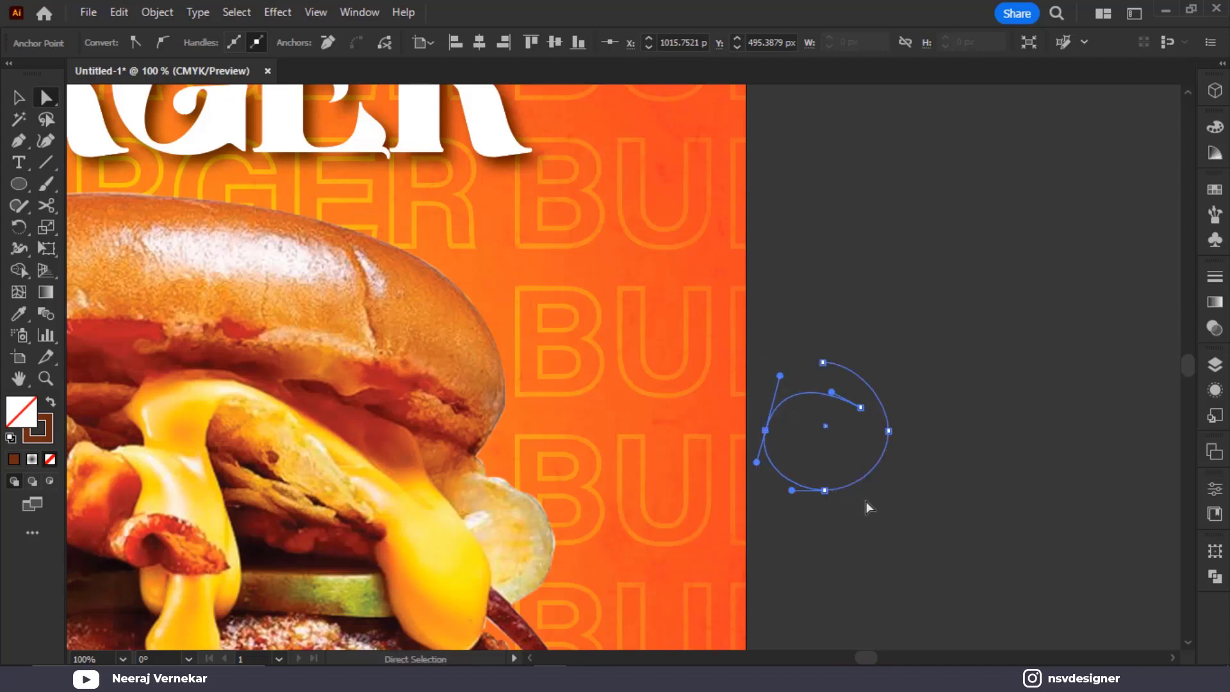
Smooth the swirl's bottom-right curve, adjust its top and inner anchors, then select the whole path
click(823, 490)
click(890, 474)
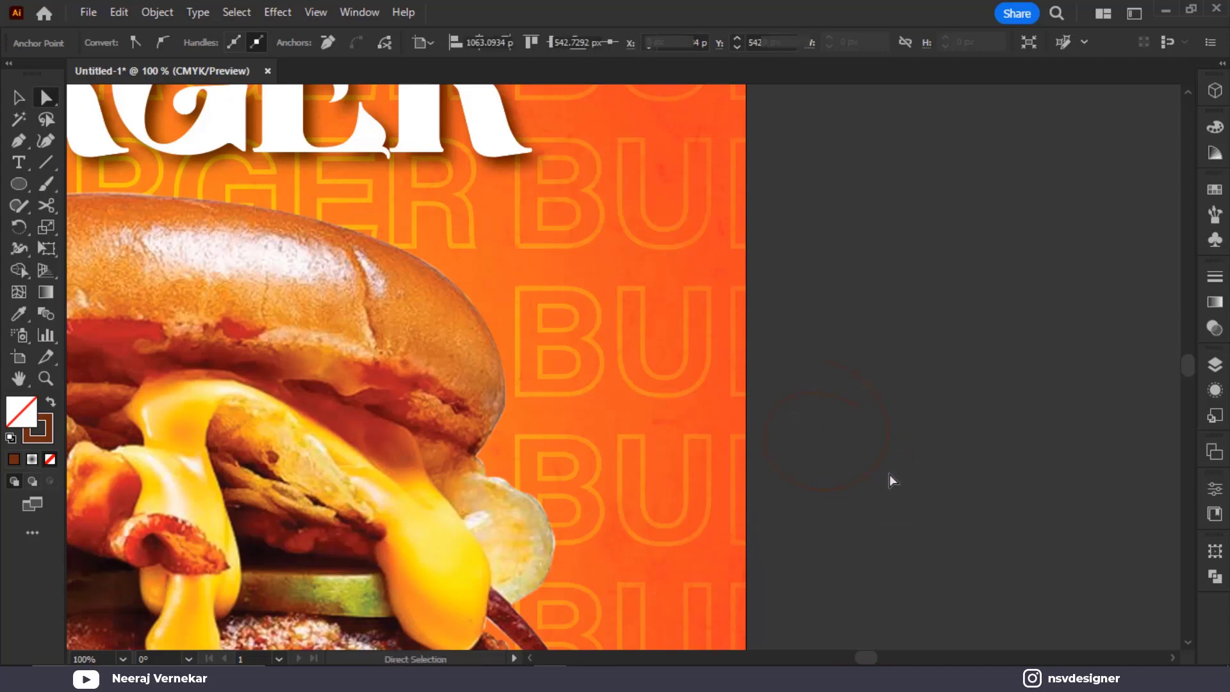
click(885, 460)
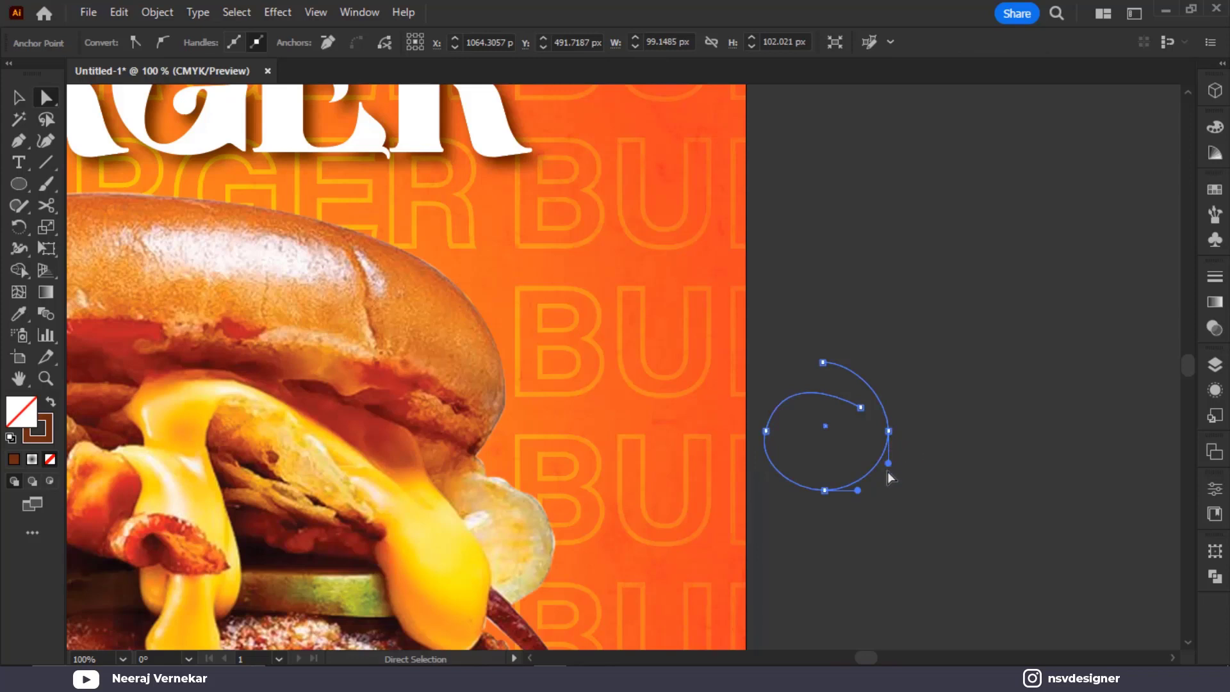
mouse_move(889, 464)
mouse_down()
mouse_move(889, 481)
mouse_move(889, 468)
mouse_up()
drag(825, 362, 848, 373)
click(861, 407)
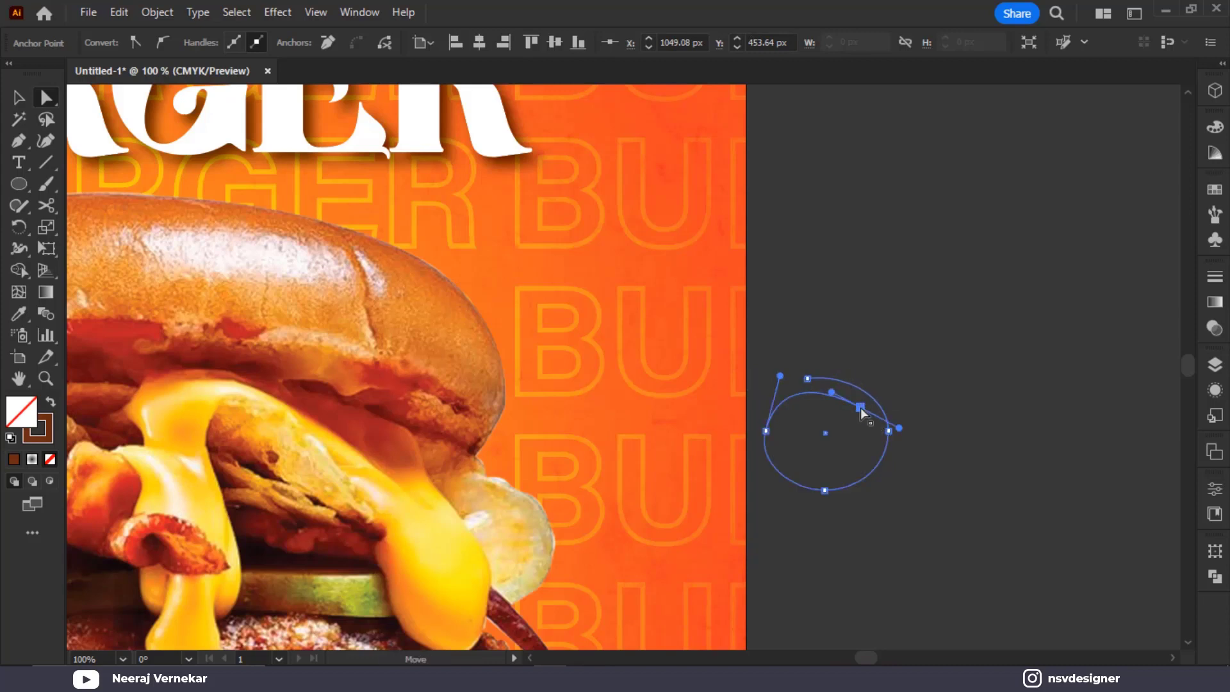
drag(902, 428, 891, 433)
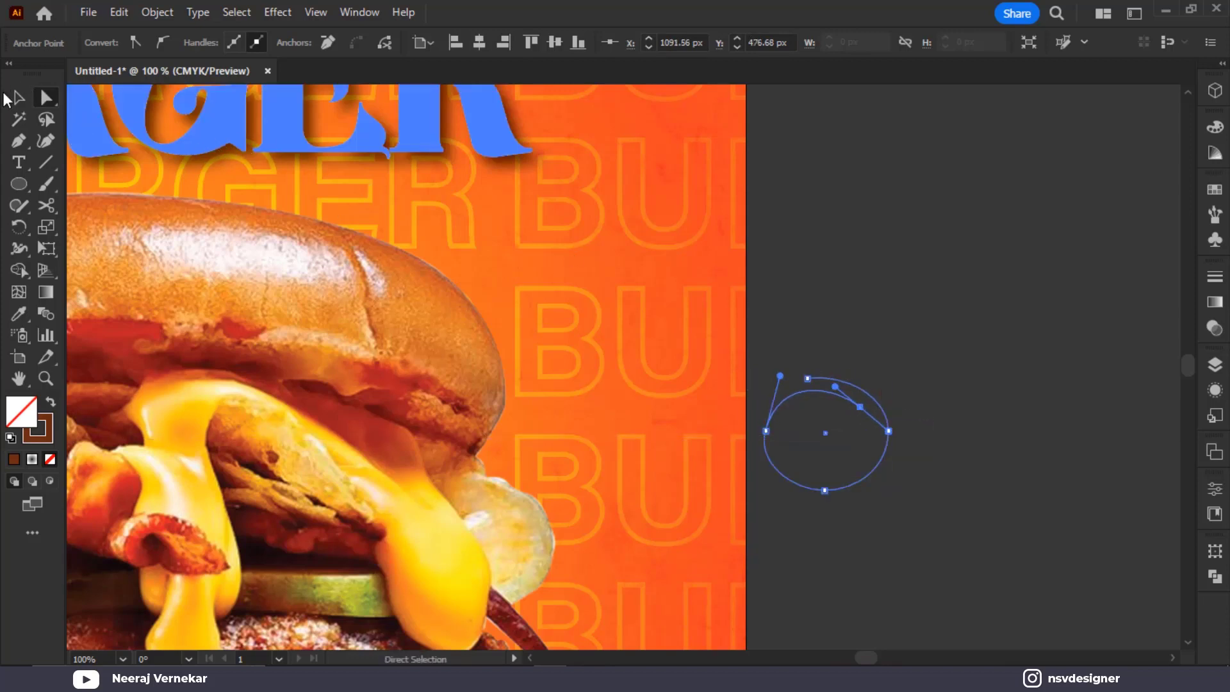
click(18, 98)
drag(918, 317, 816, 437)
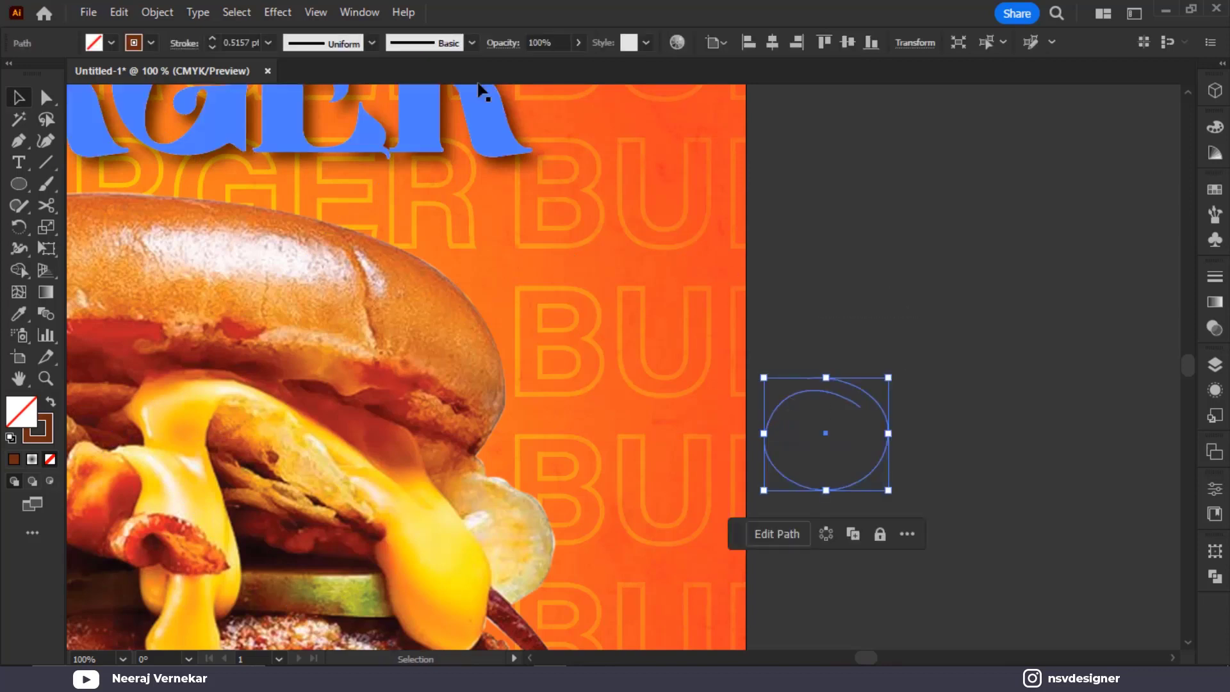
Apply the Charcoal brush to the swirl's stroke
click(472, 42)
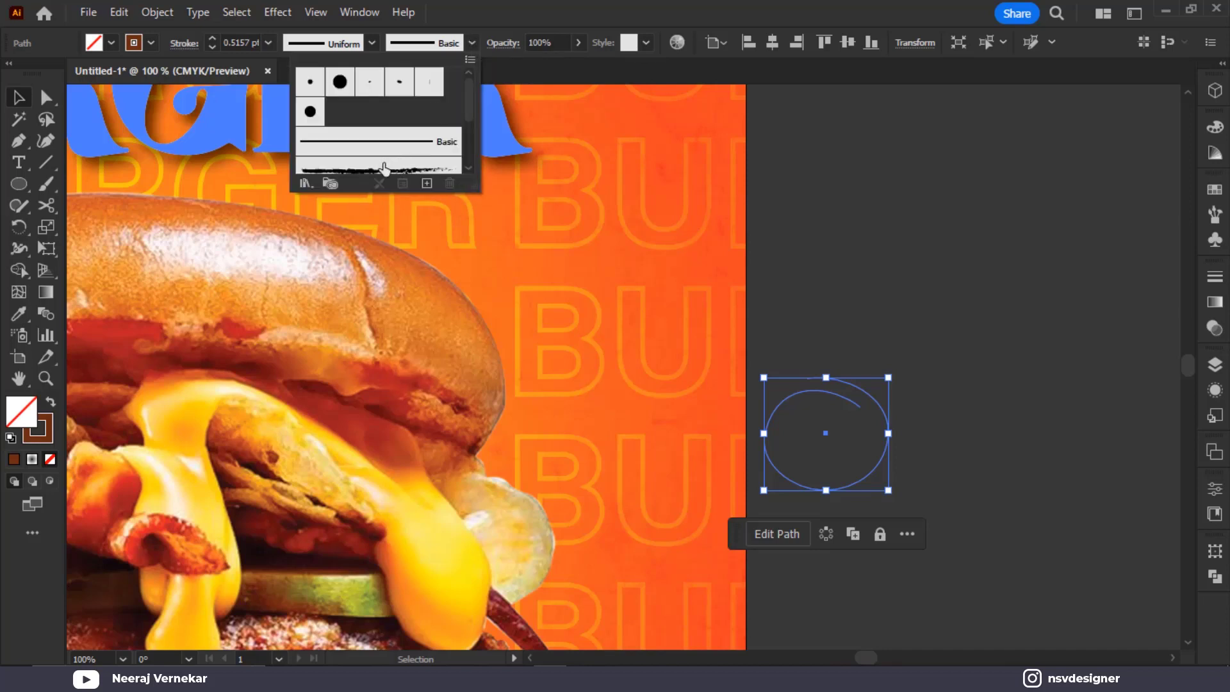
scroll(384, 169, down, 3)
scroll(399, 149, up, 5)
scroll(391, 137, down, 1)
click(382, 119)
click(382, 119)
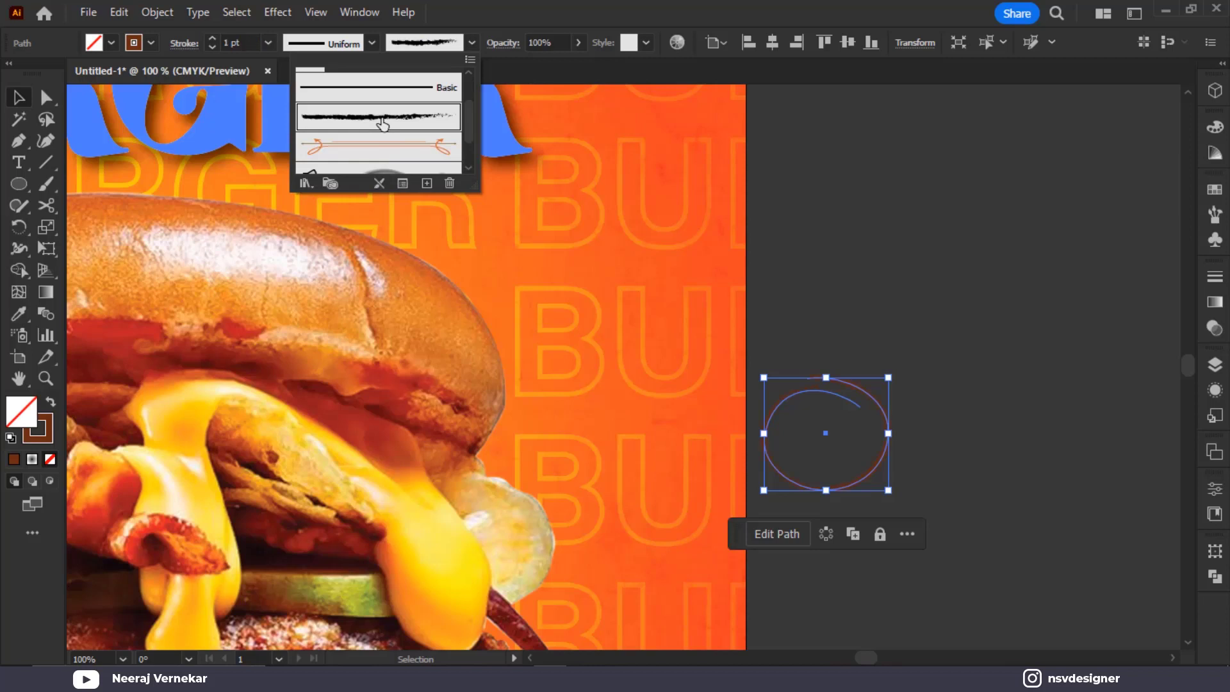
click(1136, 325)
click(960, 386)
click(888, 443)
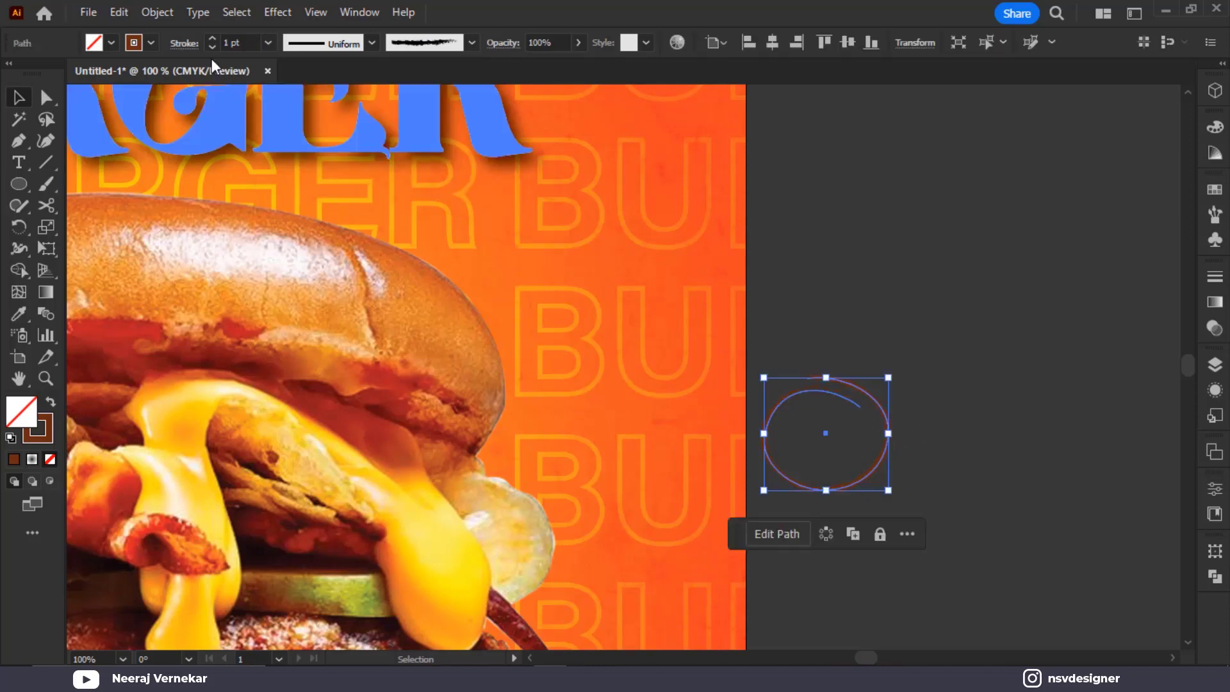
Make the swirl's stroke white at 2 pt weight
click(151, 43)
click(37, 73)
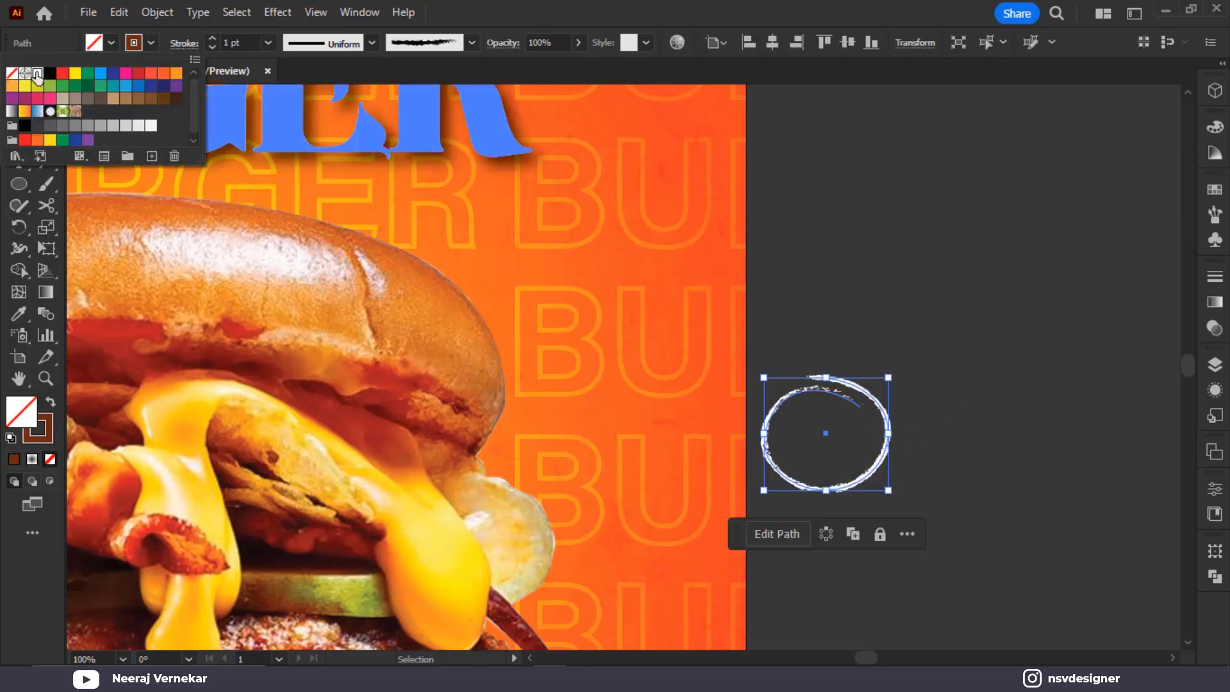
click(249, 39)
click(248, 40)
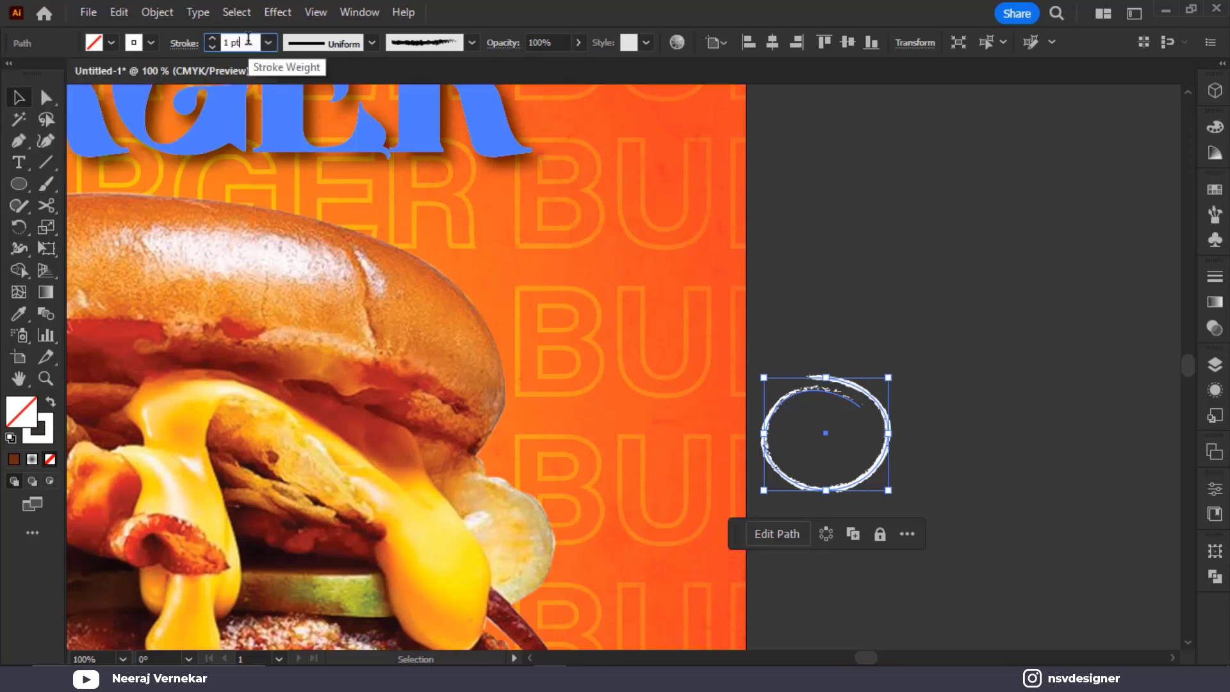
key(Up)
click(948, 370)
Move the swirl onto the orange background beside the burger, flatten it, and thin the stroke to 1 pt
drag(888, 433, 656, 407)
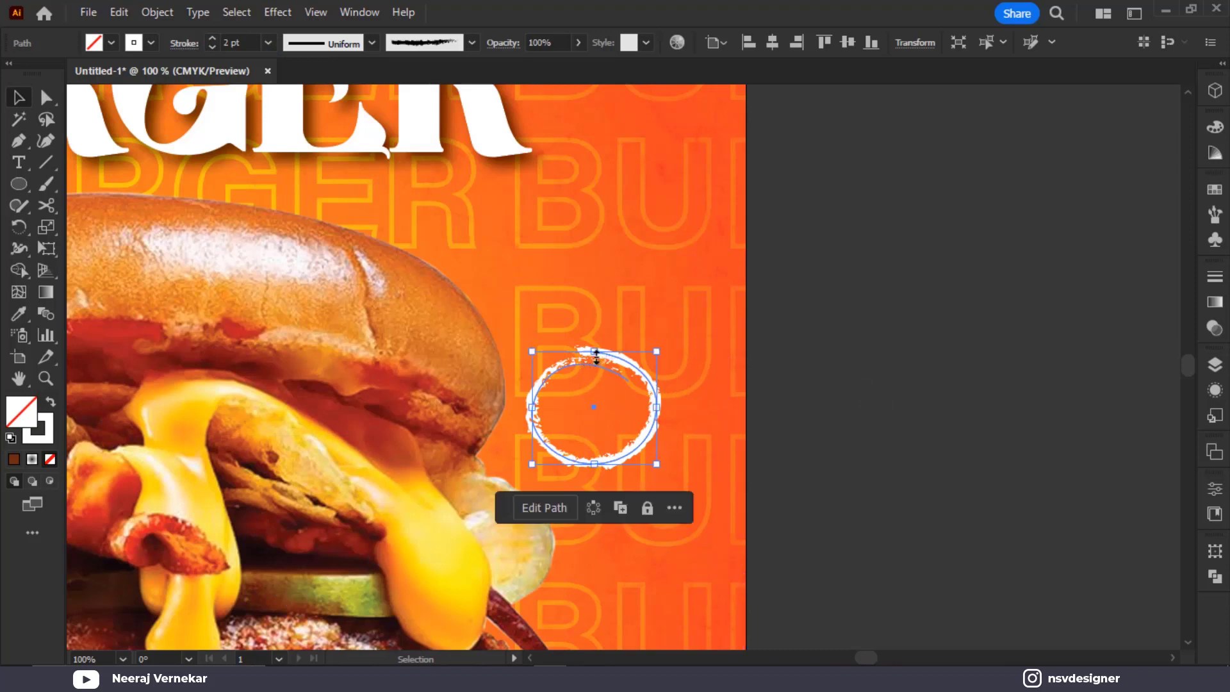
mouse_move(594, 351)
mouse_down()
mouse_move(594, 370)
mouse_move(646, 319)
mouse_move(641, 333)
mouse_up()
click(253, 43)
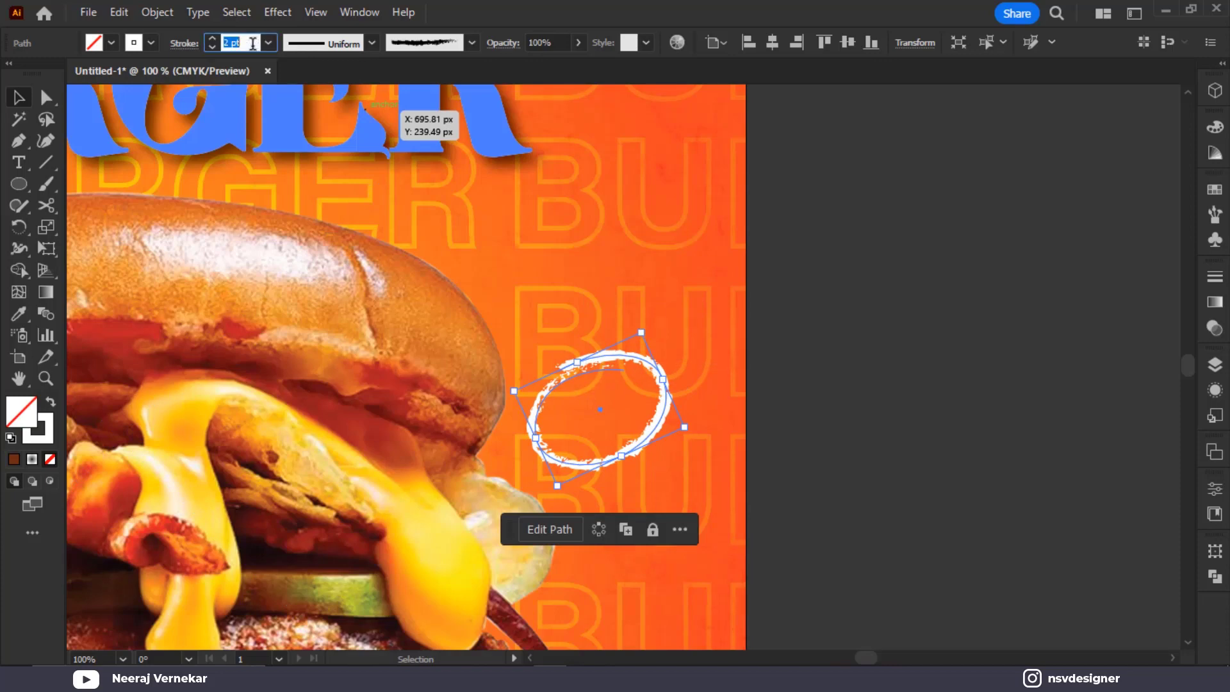
text(1)
key(Return)
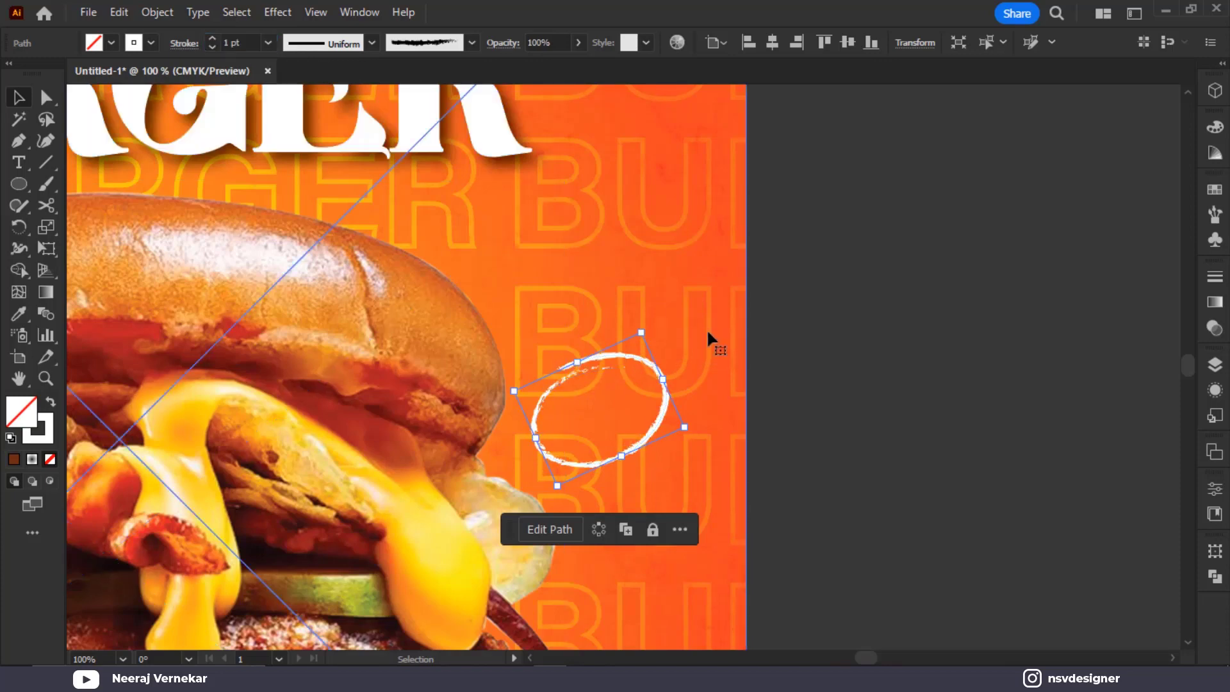
click(955, 305)
scroll(954, 282, down, 3)
scroll(954, 282, left, 4)
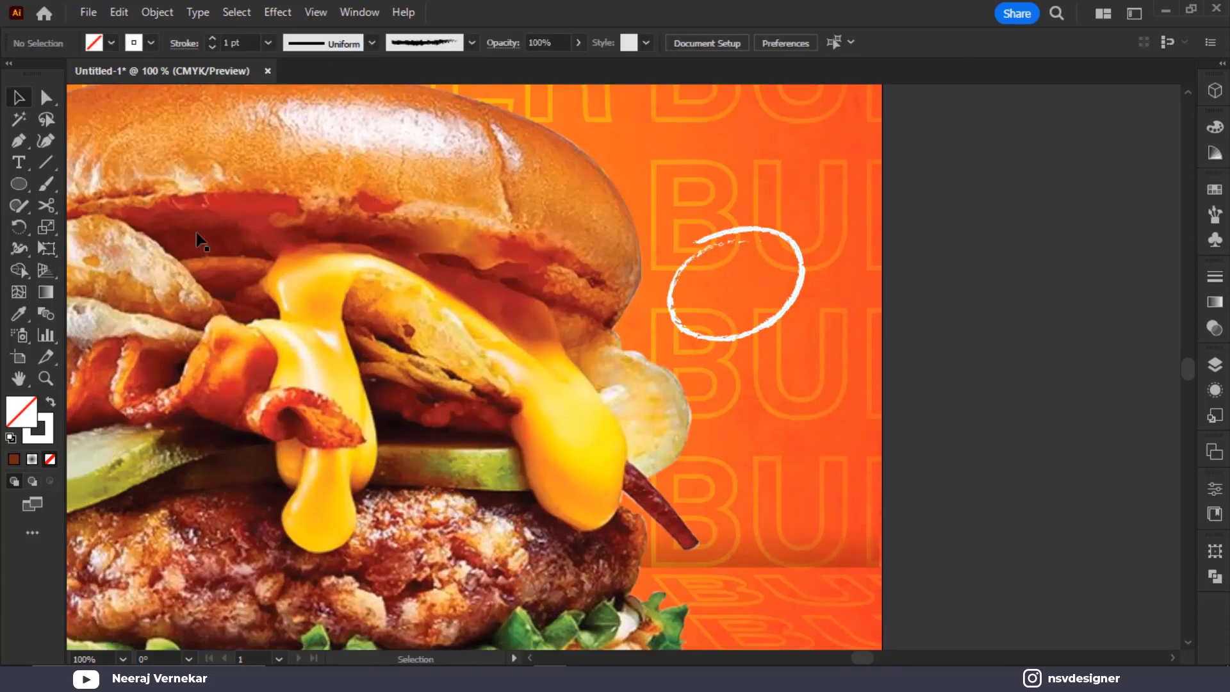
Add '15%' text in Montserrat ExtraBold, enlarged and placed inside the scribbled circle
click(18, 162)
drag(871, 259, 916, 277)
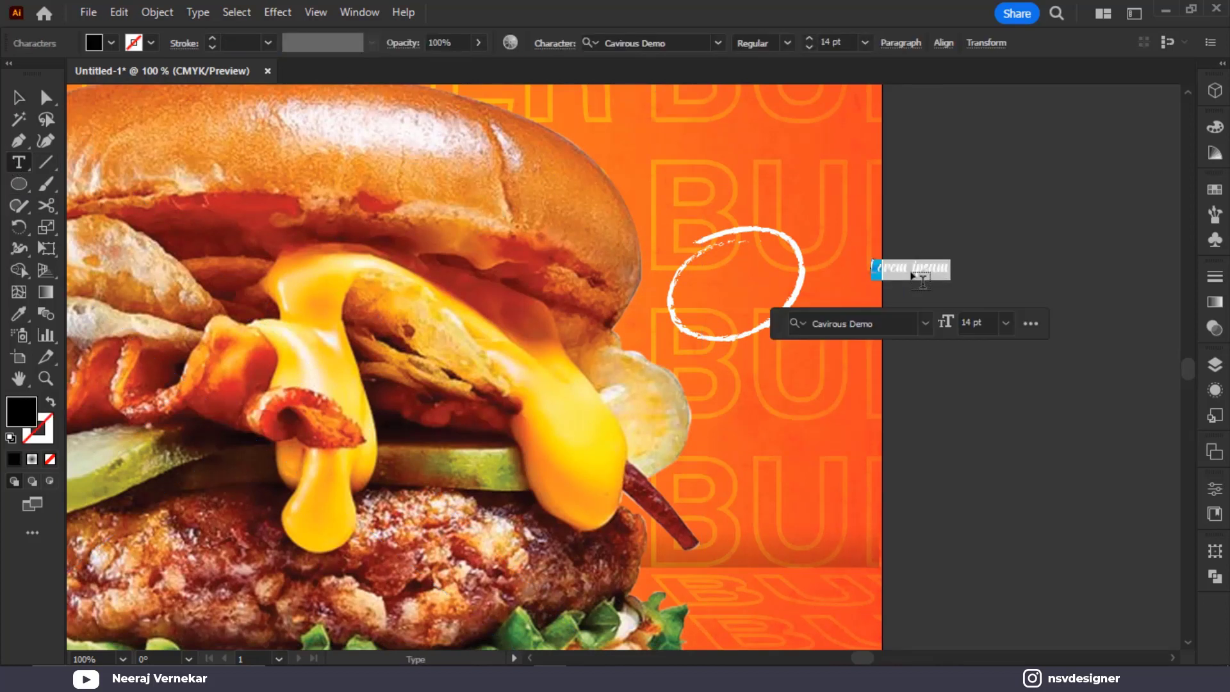
key(ctrl+v)
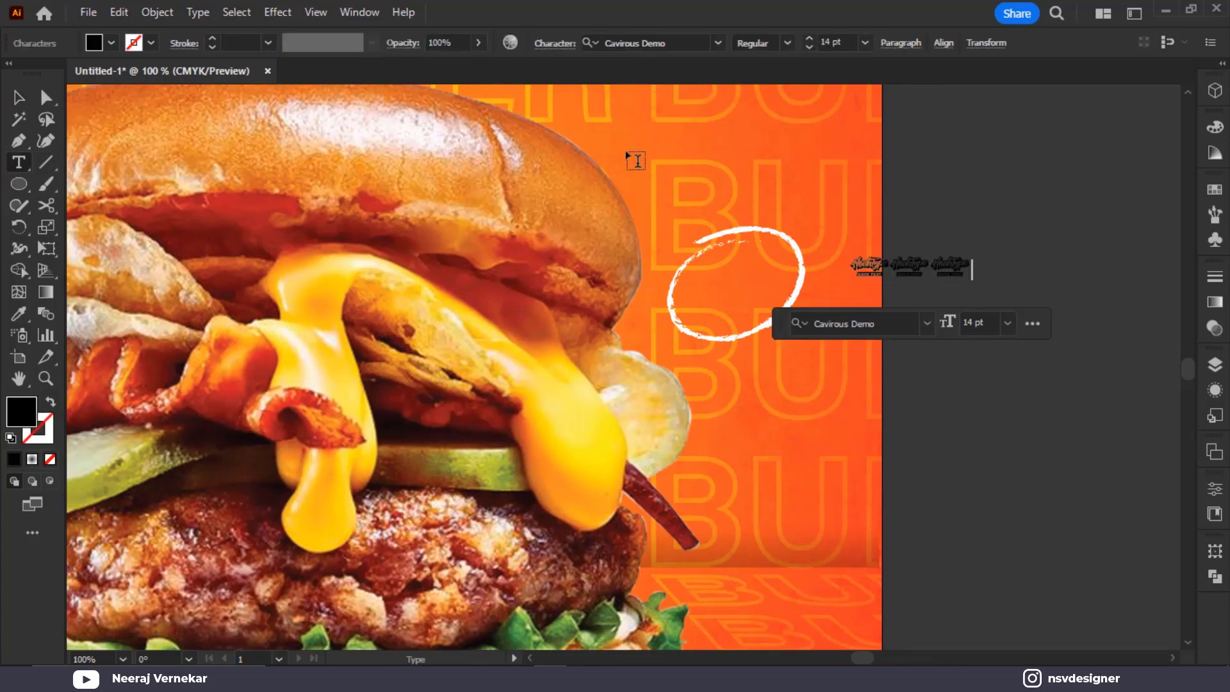
key(Escape)
click(668, 45)
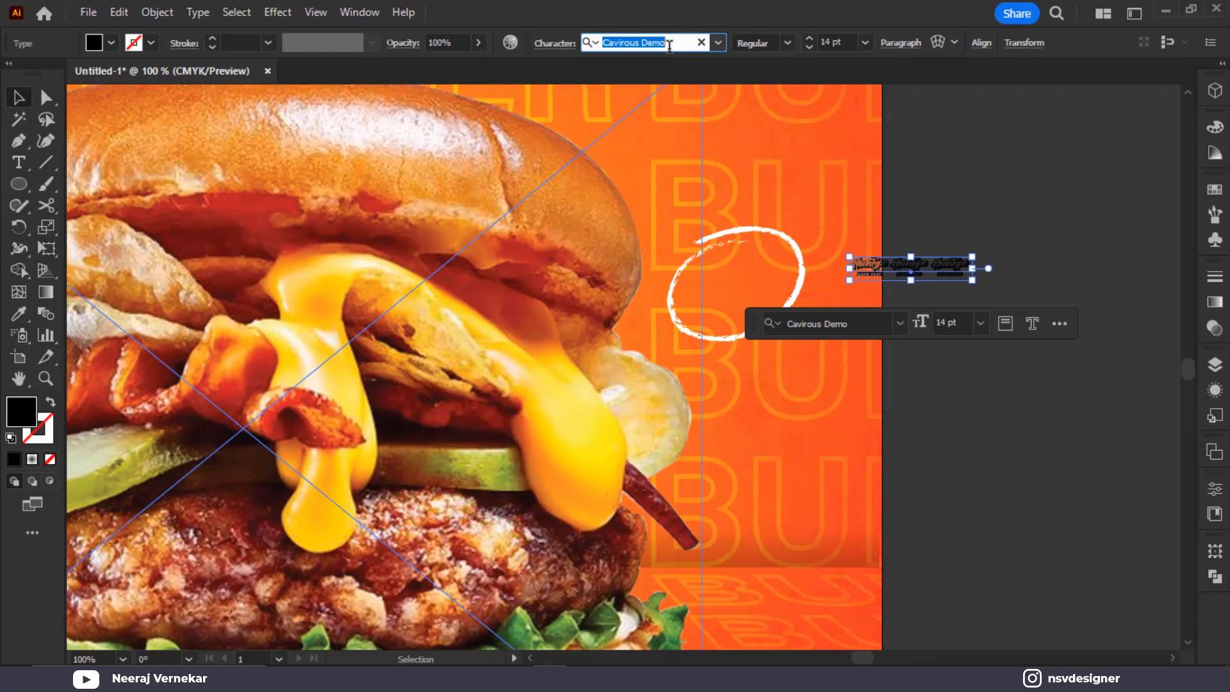
text(mon)
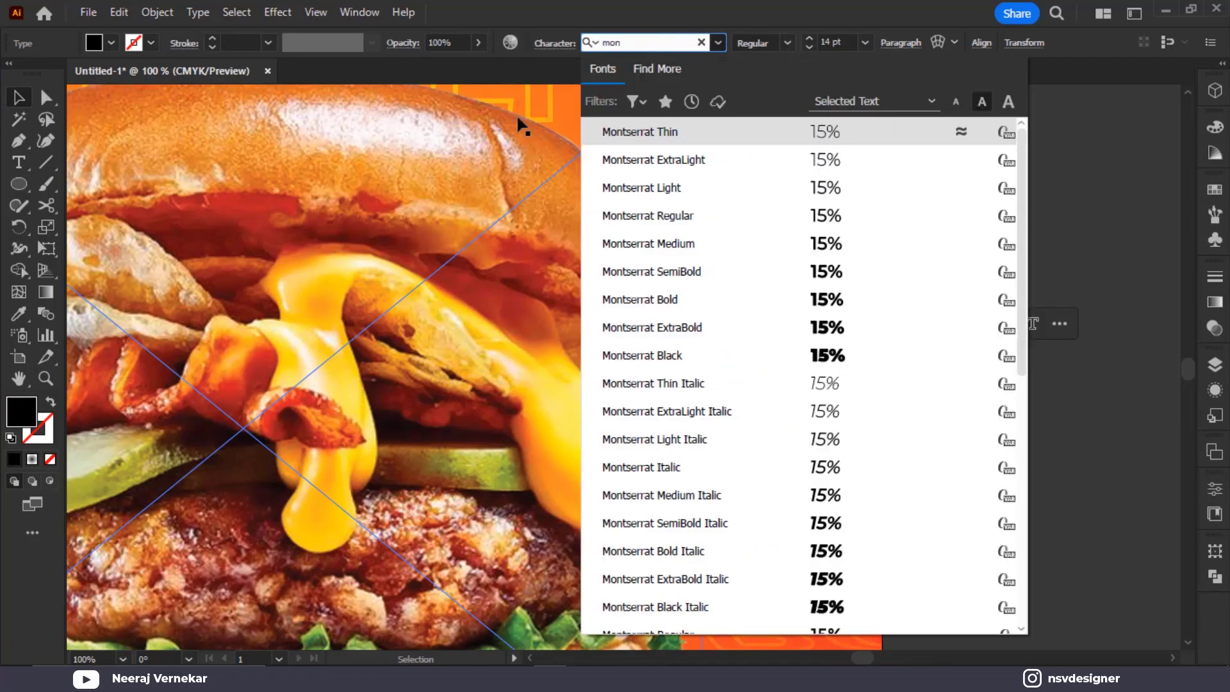
click(852, 330)
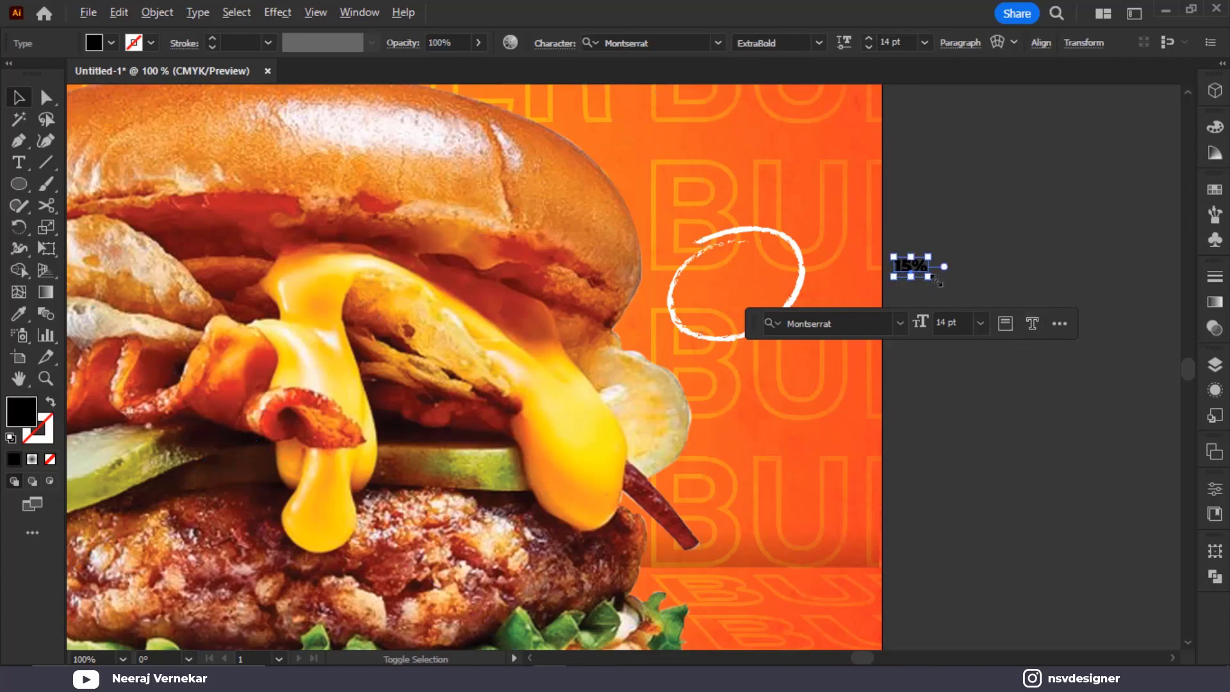
drag(936, 281, 779, 361)
Retype the copy below as 'off' and shrink it to sit under 15%
key(ctrl+plus)
double_click(756, 359)
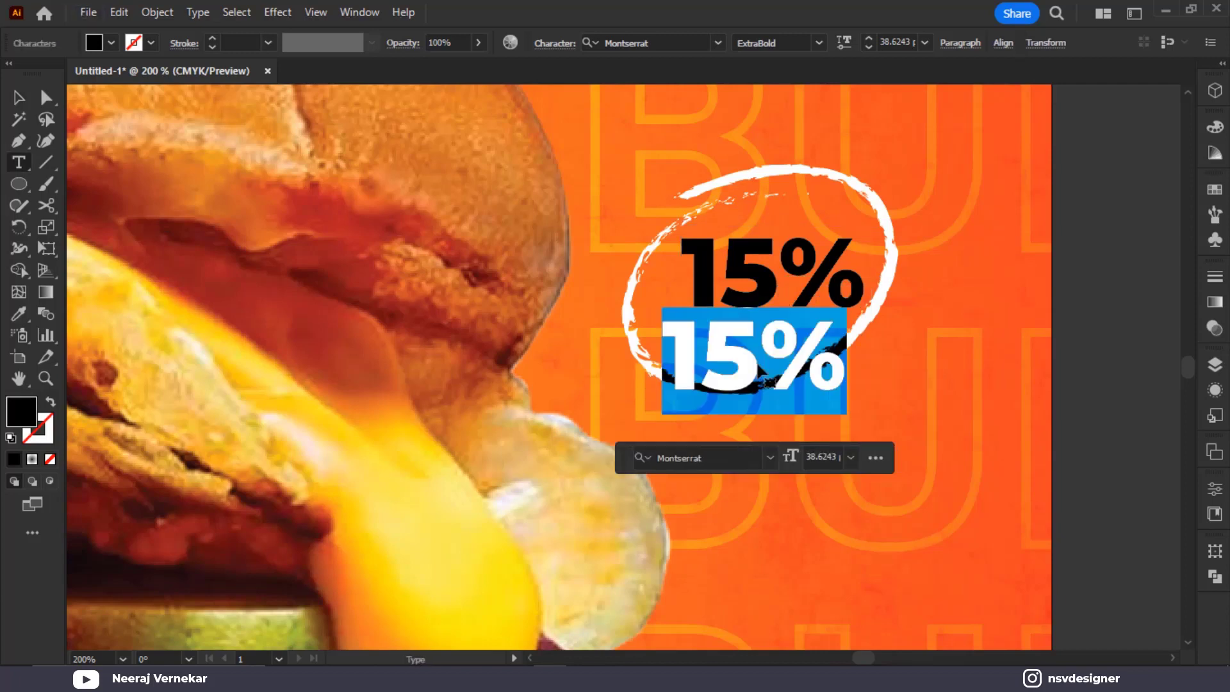
text(off)
click(19, 99)
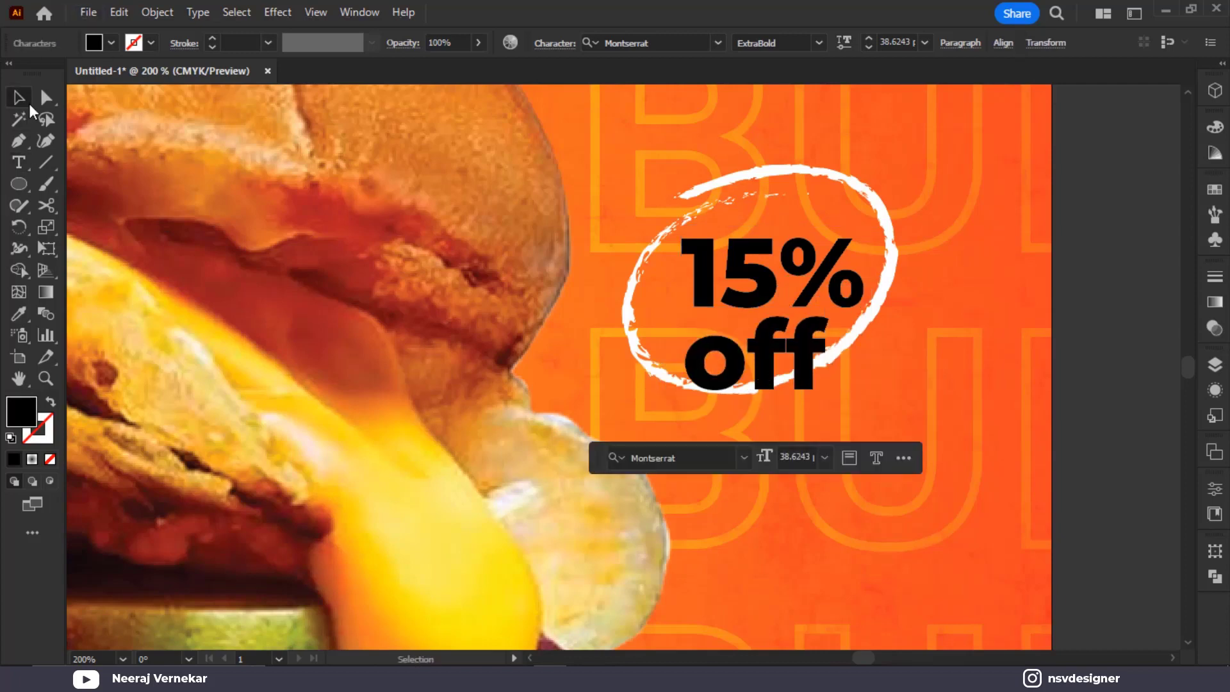
click(756, 359)
drag(826, 394, 761, 364)
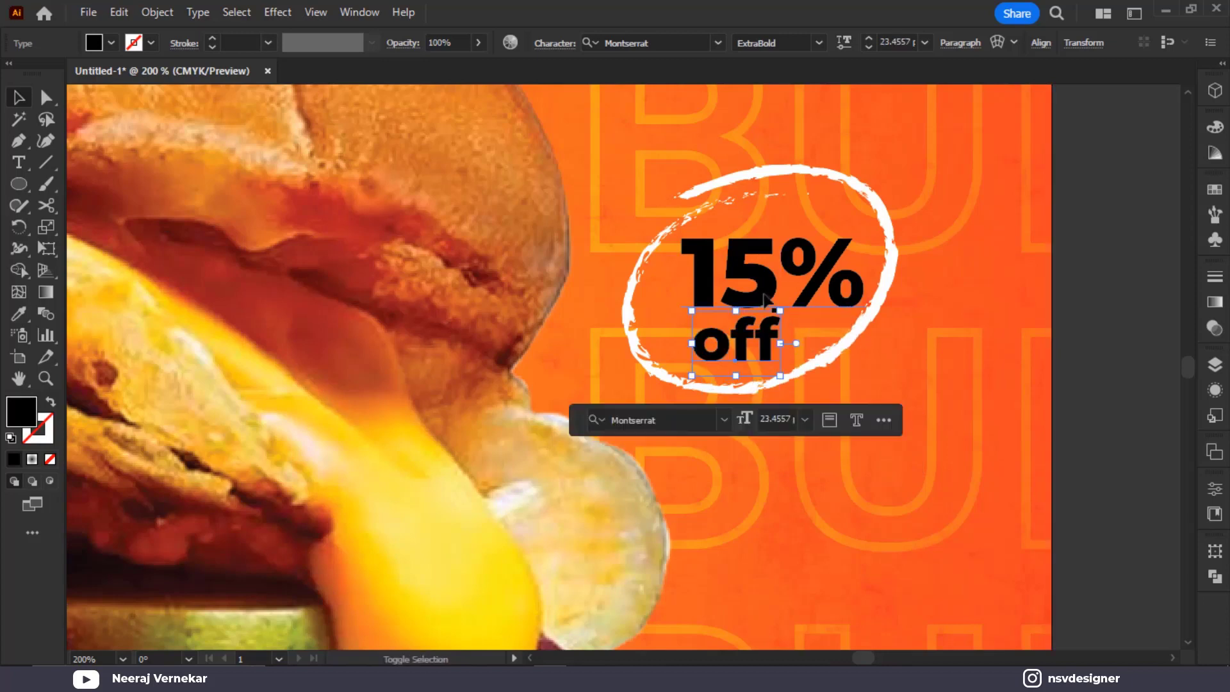
Fill '15% off' white, tilt it about 19° counter-clockwise, and nudge it up
shift+click(766, 298)
click(102, 40)
click(37, 72)
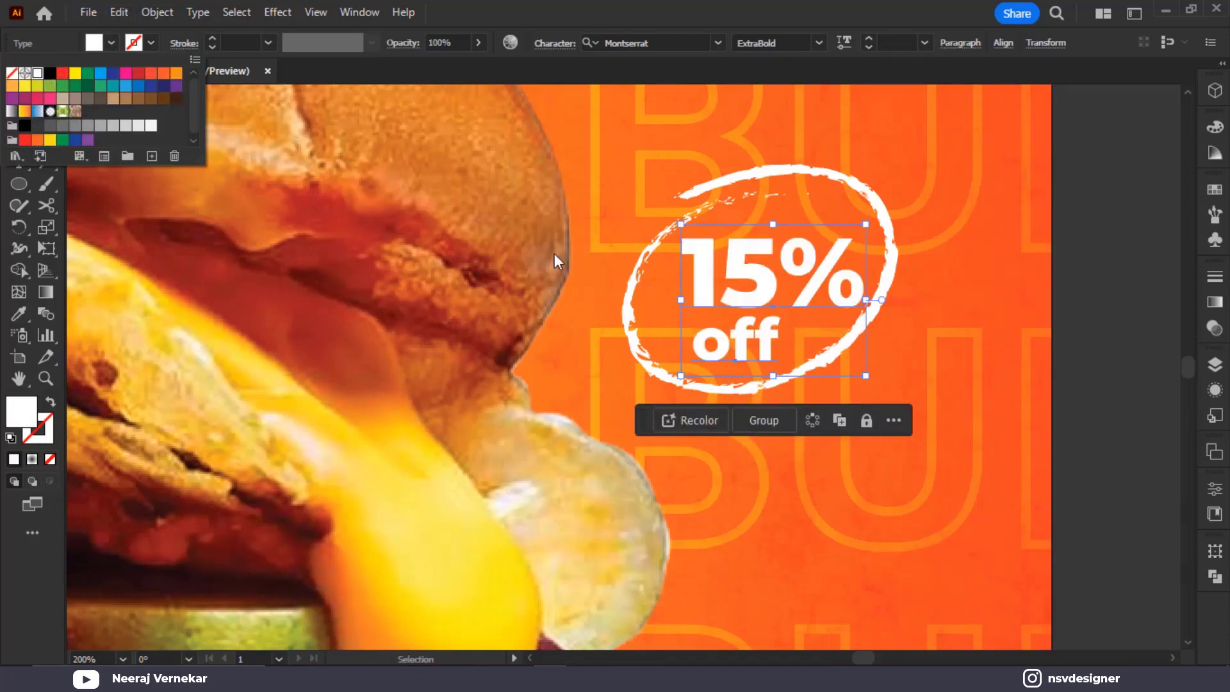
click(1087, 337)
click(719, 282)
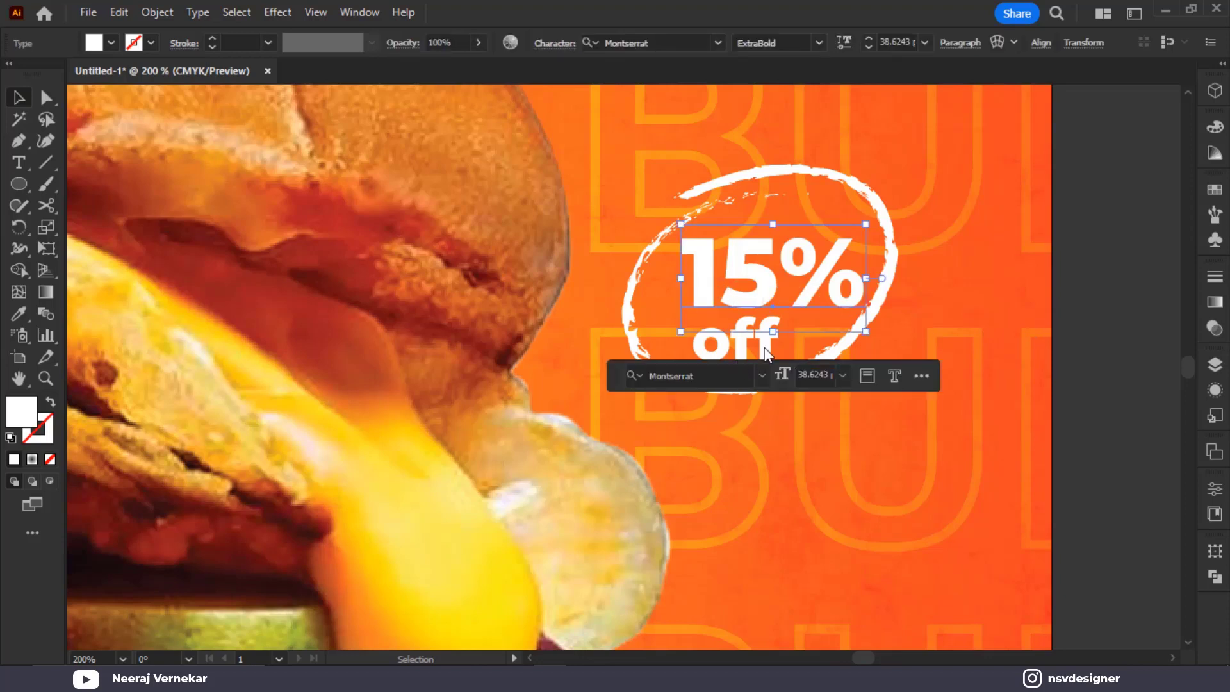
shift+click(764, 347)
drag(877, 223, 844, 192)
drag(817, 264, 813, 244)
Group the '15% off' text with the scribbled circle into one badge
shift+click(894, 262)
key(ctrl+g)
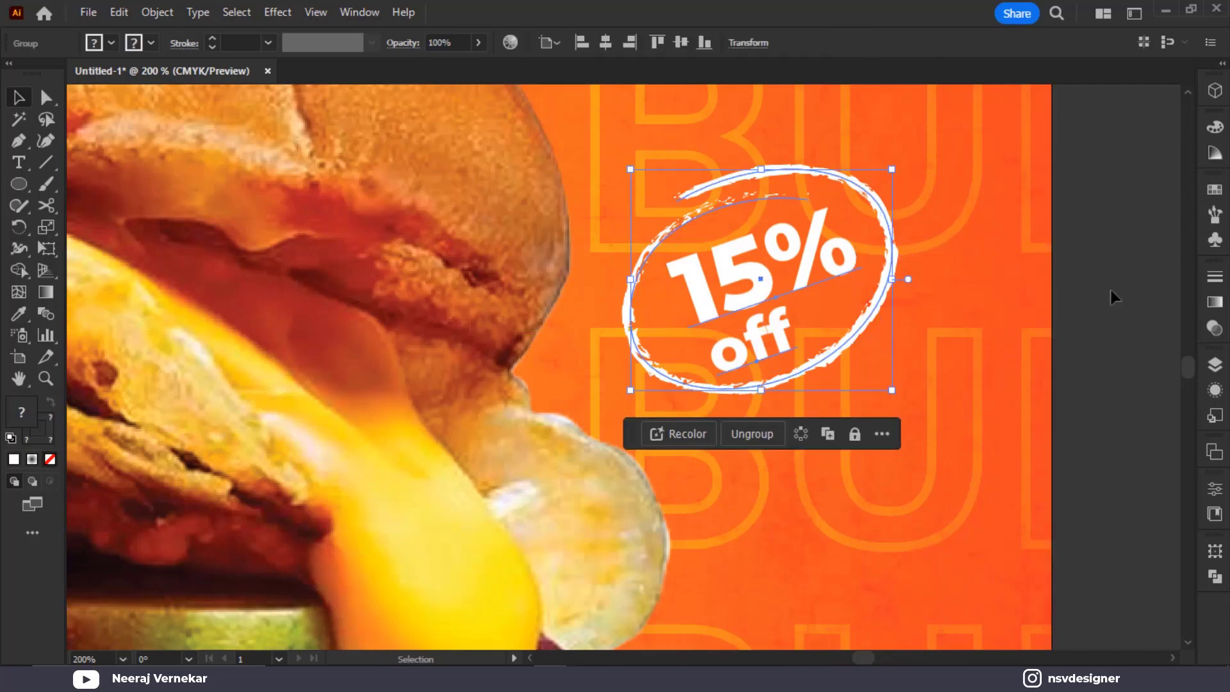
click(1110, 290)
click(1027, 312)
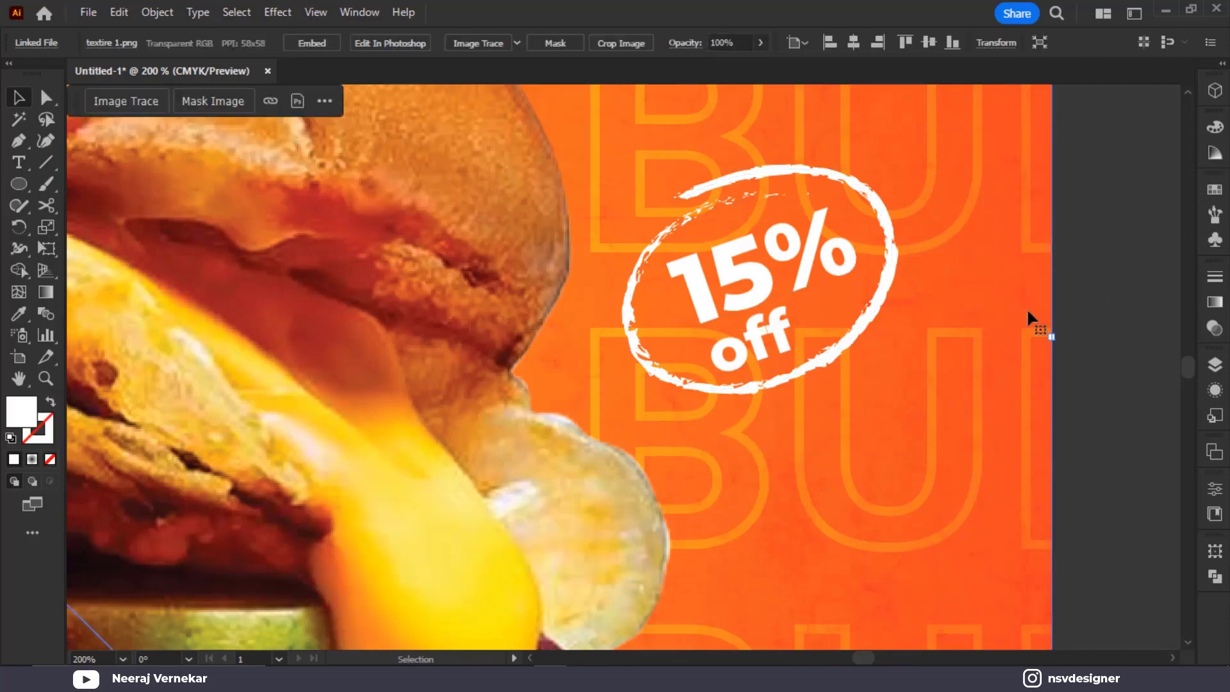
Lock the texture image and the orange background rectangle
key(ctrl+1)
key(ctrl+2)
drag(1063, 461, 702, 325)
click(814, 333)
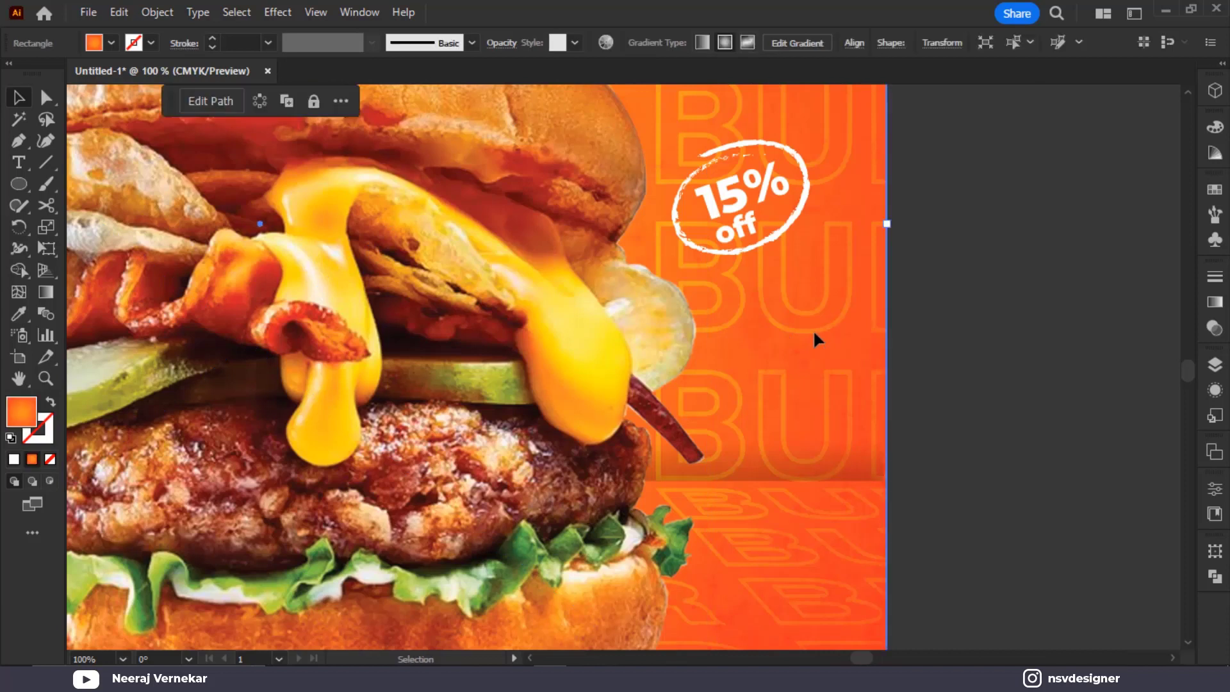
key(ctrl+2)
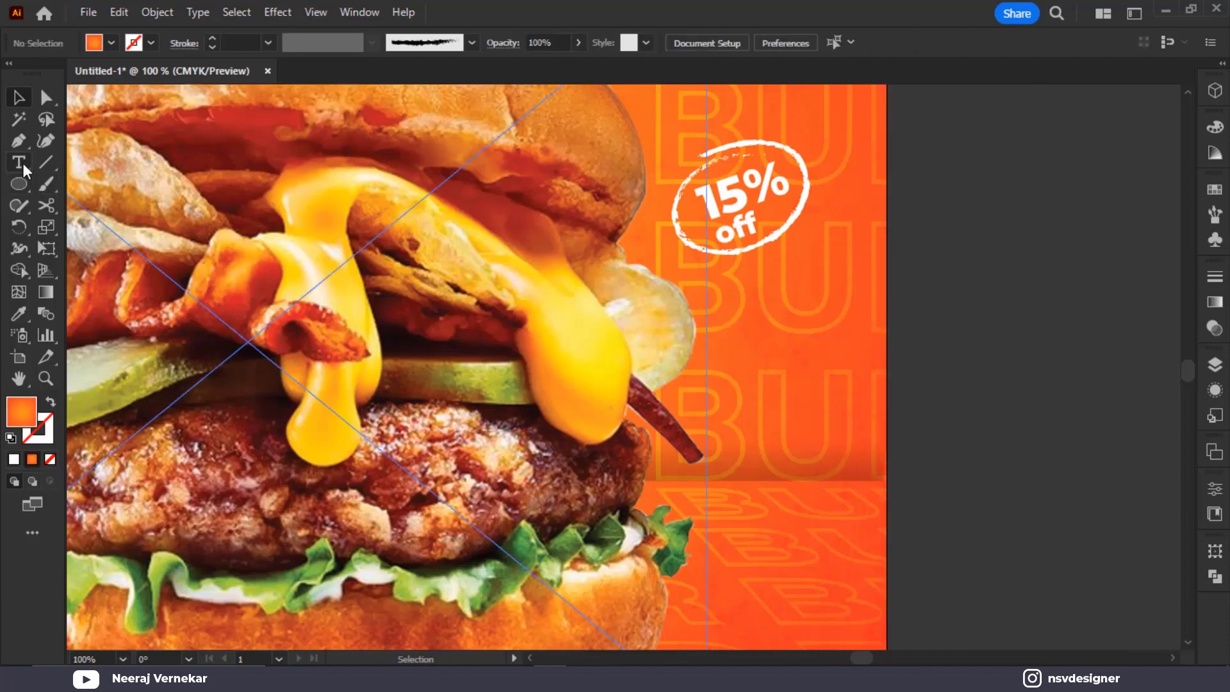
Draw a freehand looping pencil line rising to just under the 15% off badge
click(18, 207)
click(18, 207)
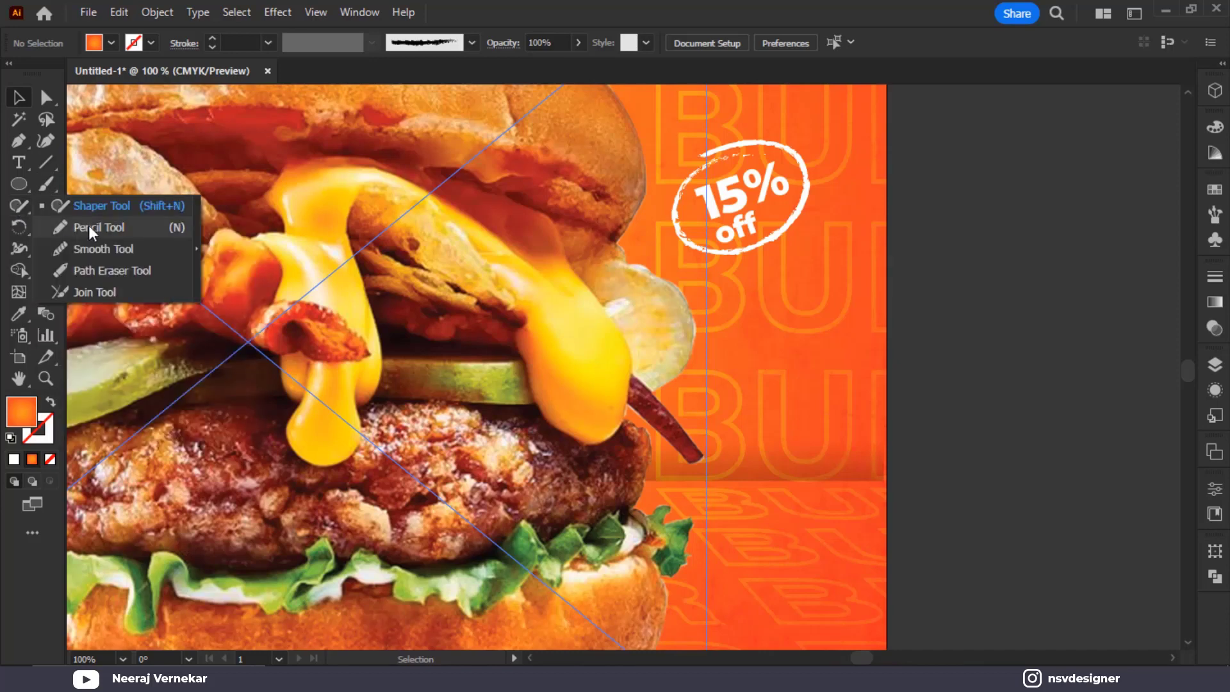
click(88, 225)
key(ctrl+plus)
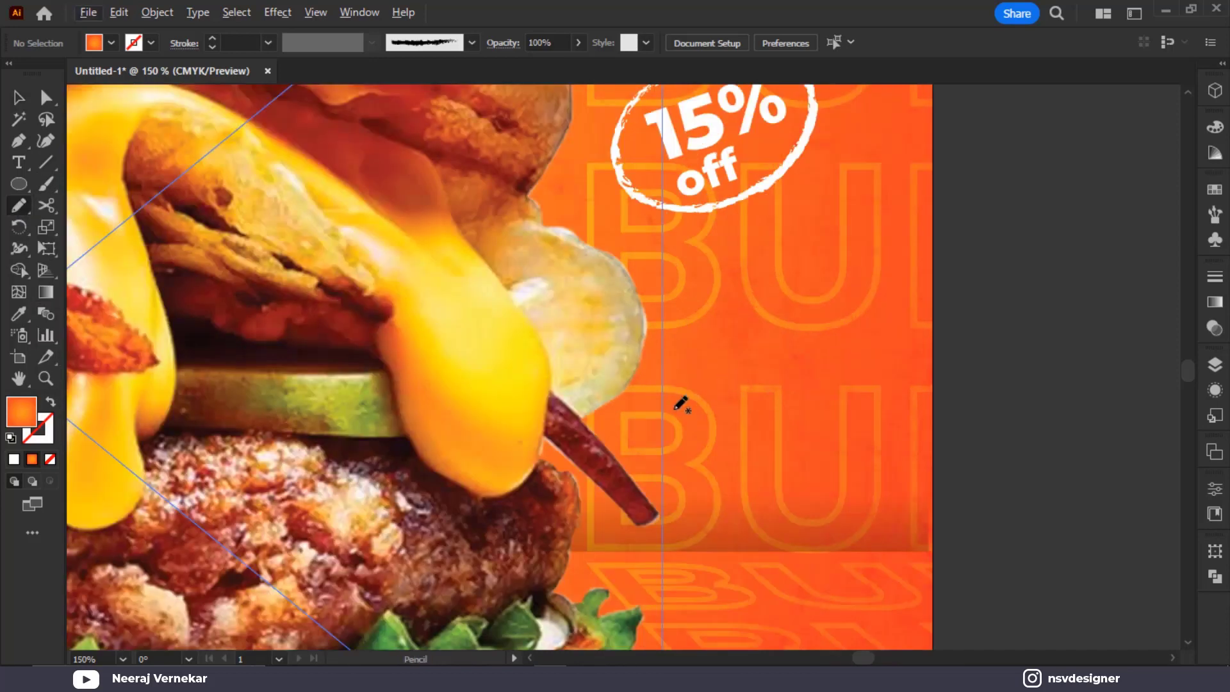
drag(650, 418, 723, 296)
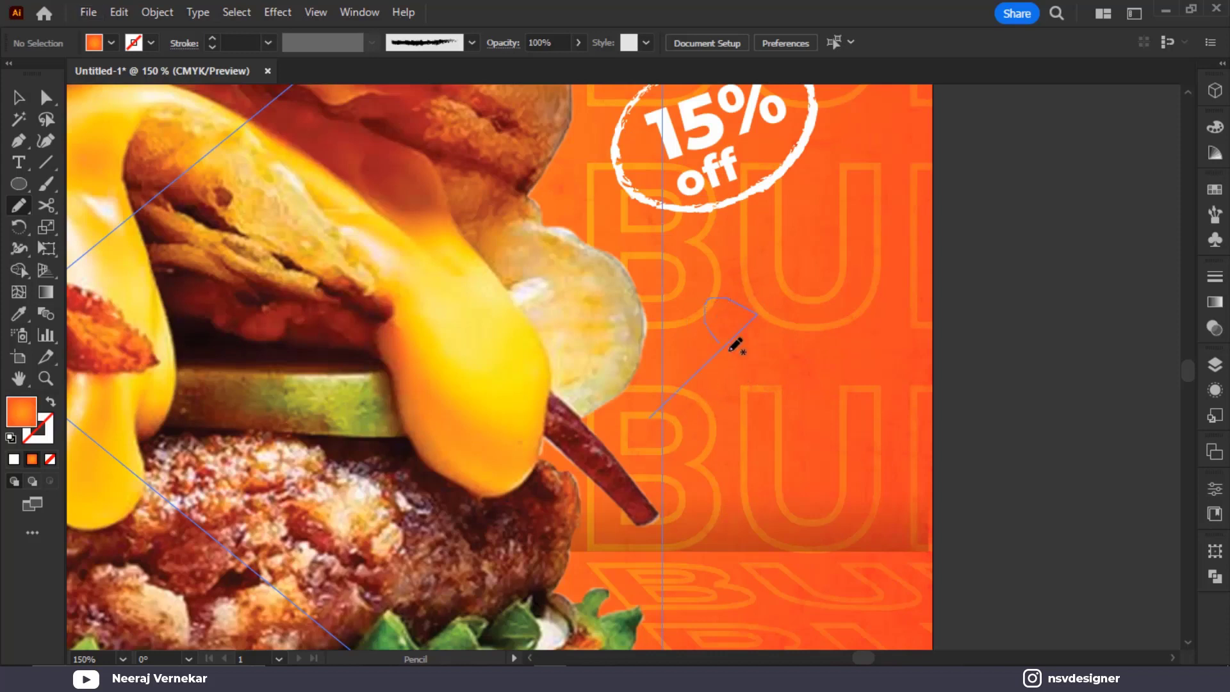
drag(806, 257, 793, 236)
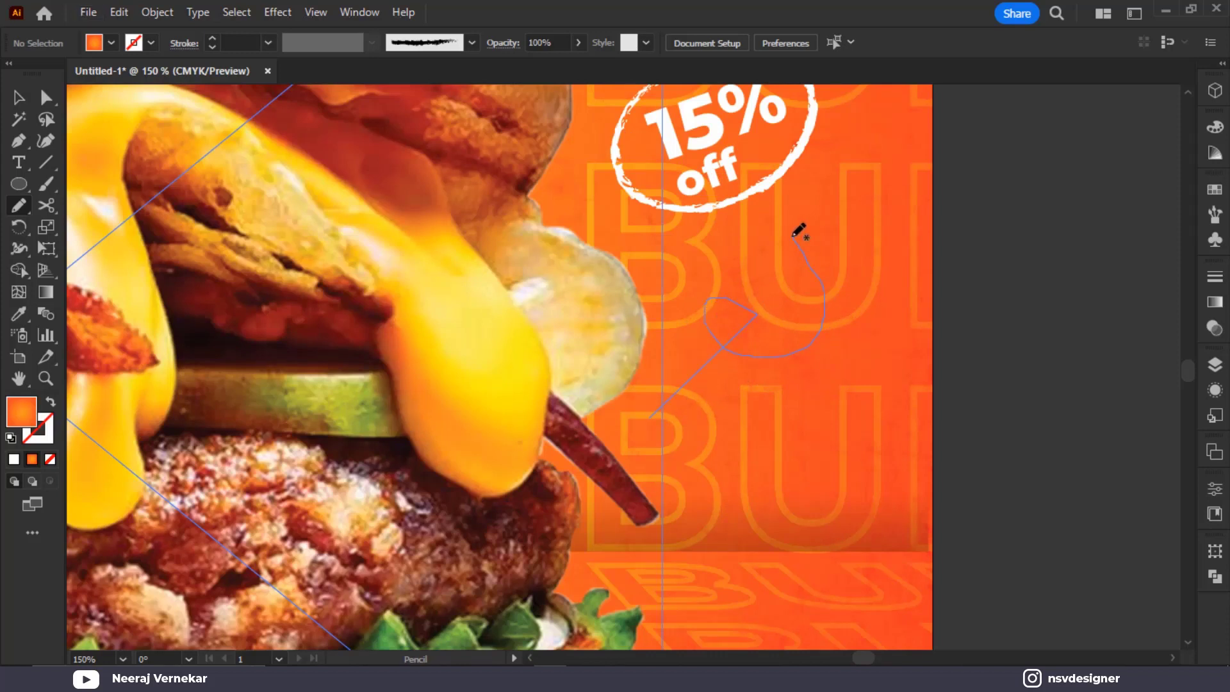
key(ctrl+z)
mouse_move(692, 414)
mouse_down()
mouse_move(802, 313)
mouse_move(748, 271)
mouse_move(735, 319)
mouse_move(831, 321)
mouse_move(857, 255)
mouse_up()
drag(825, 199, 823, 196)
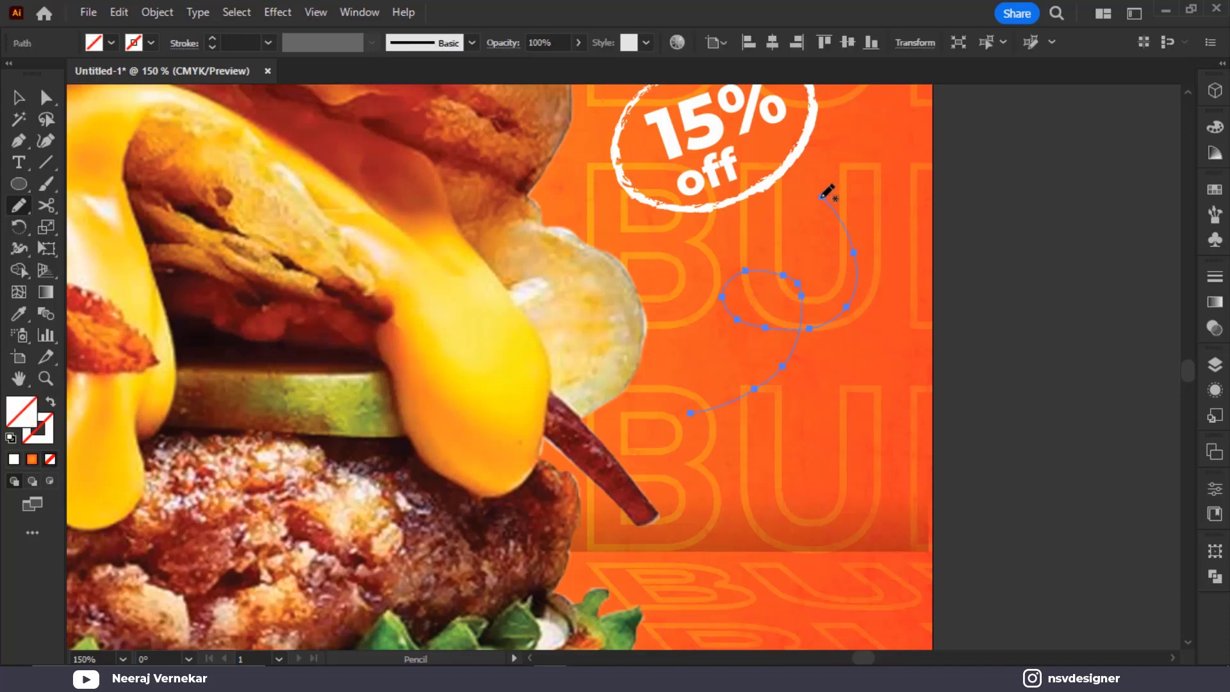
Give the looping line a white stroke
click(21, 96)
click(151, 43)
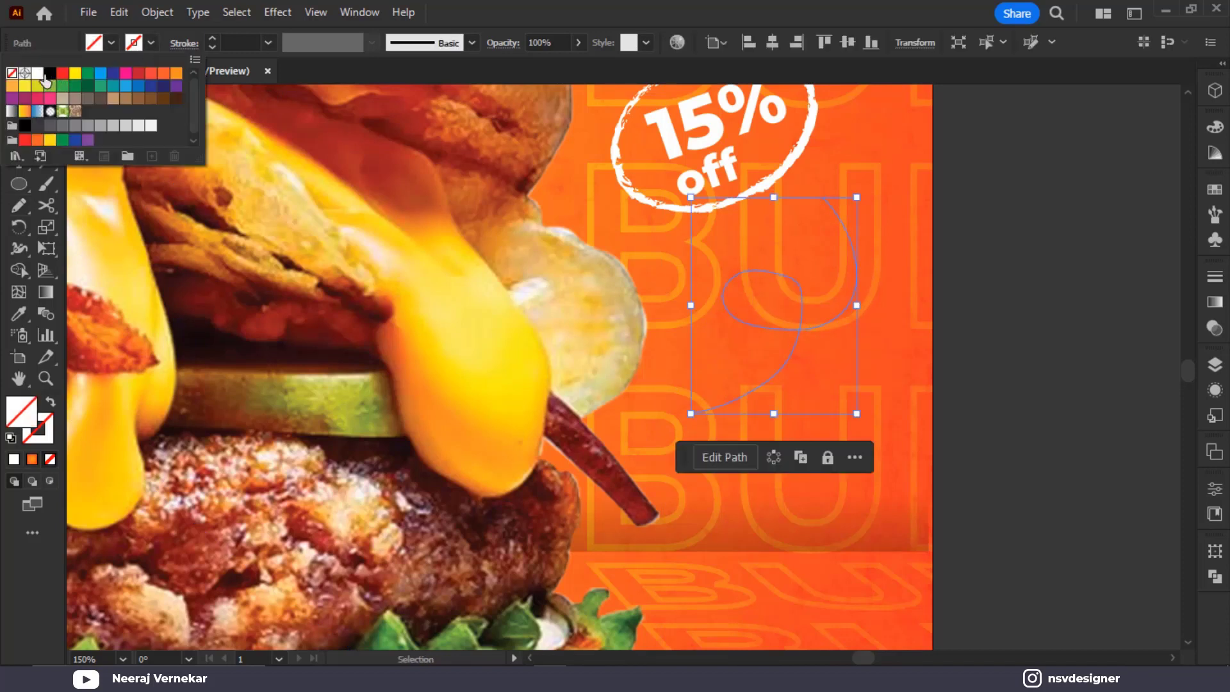
click(46, 81)
Make the looping line dashed with a 5 pt dash length
click(182, 44)
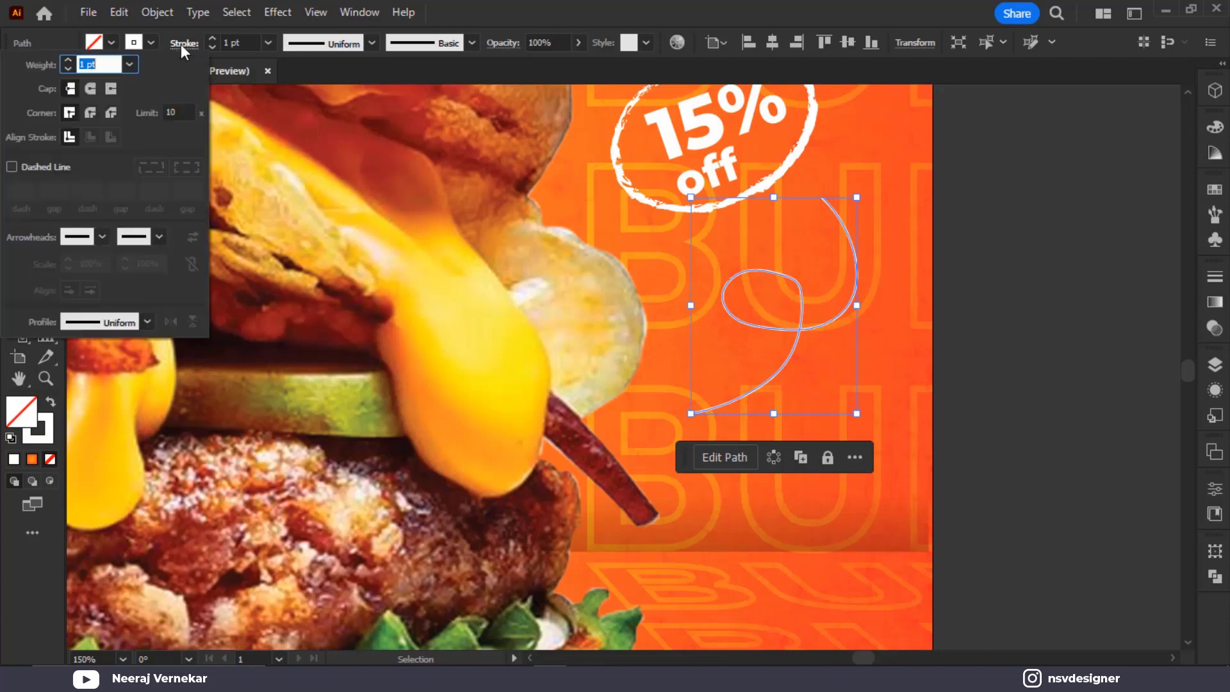
click(28, 168)
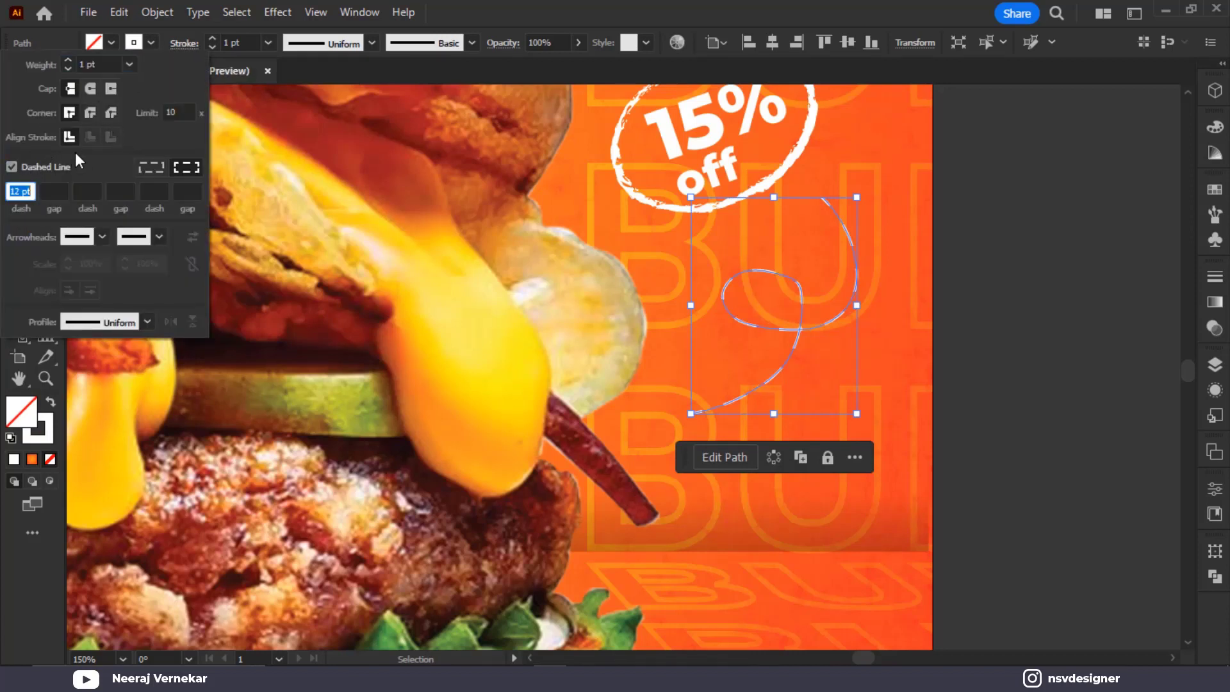
text(5)
key(Return)
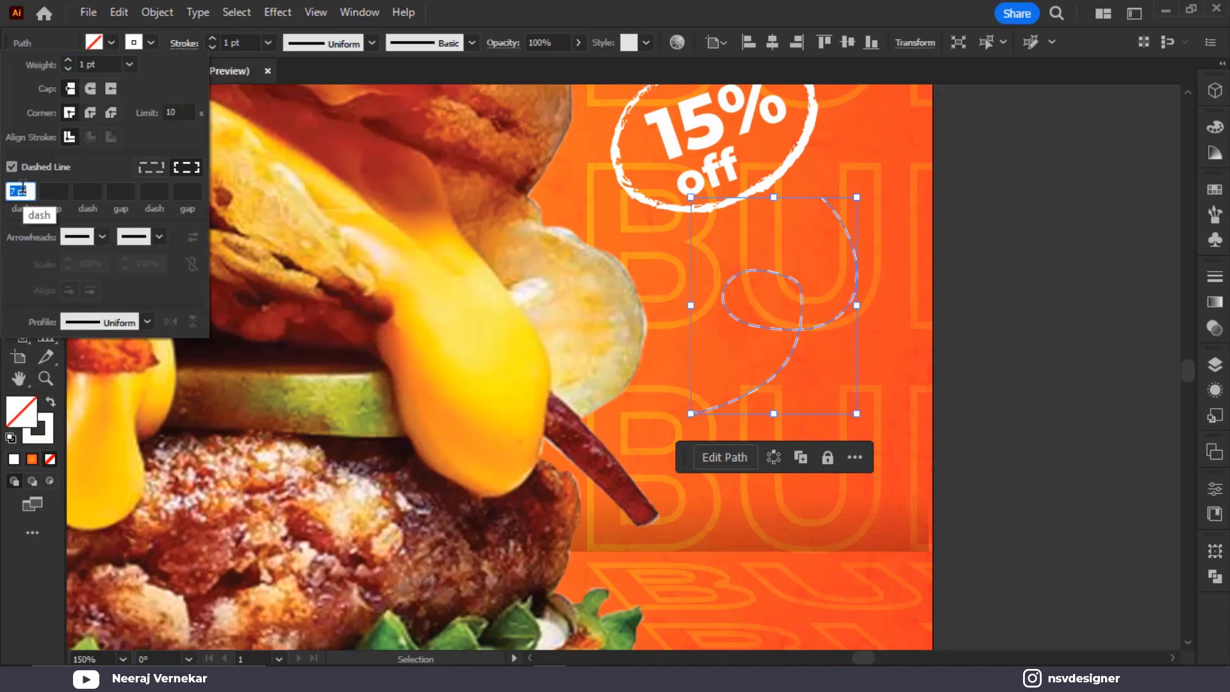
scroll(23, 187, down, 2)
click(1061, 318)
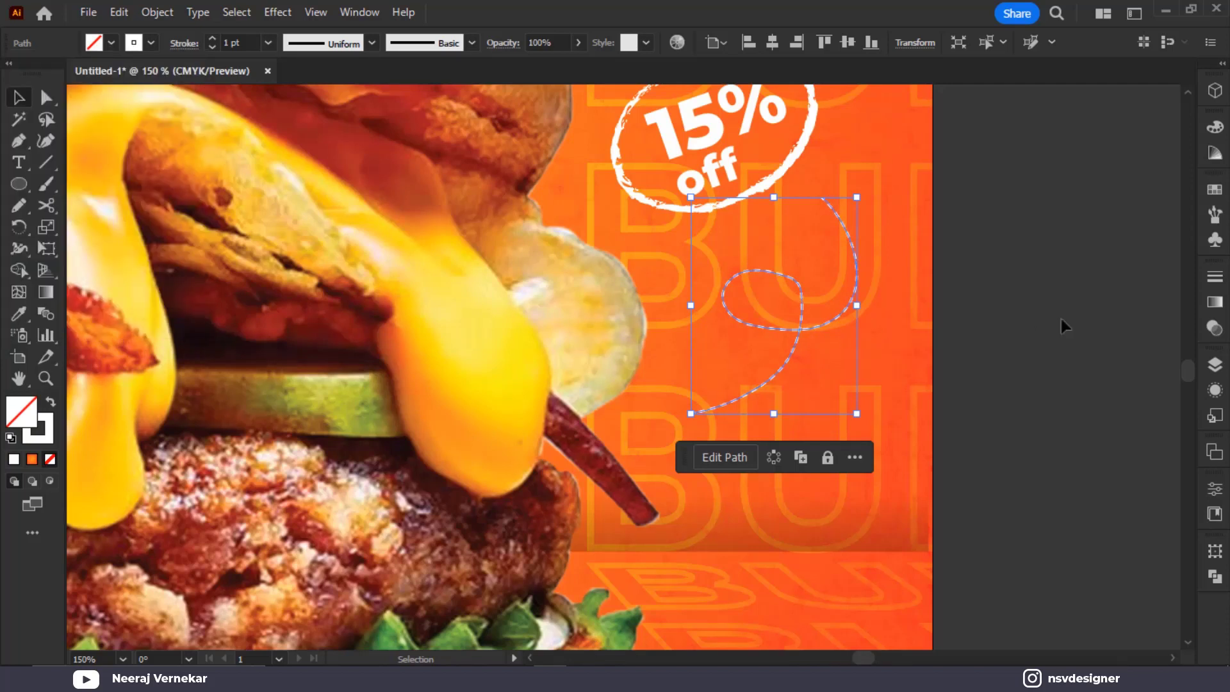
Create a solid white three-point star triangle and place it as an arrowhead at the line's end
drag(19, 183, 97, 269)
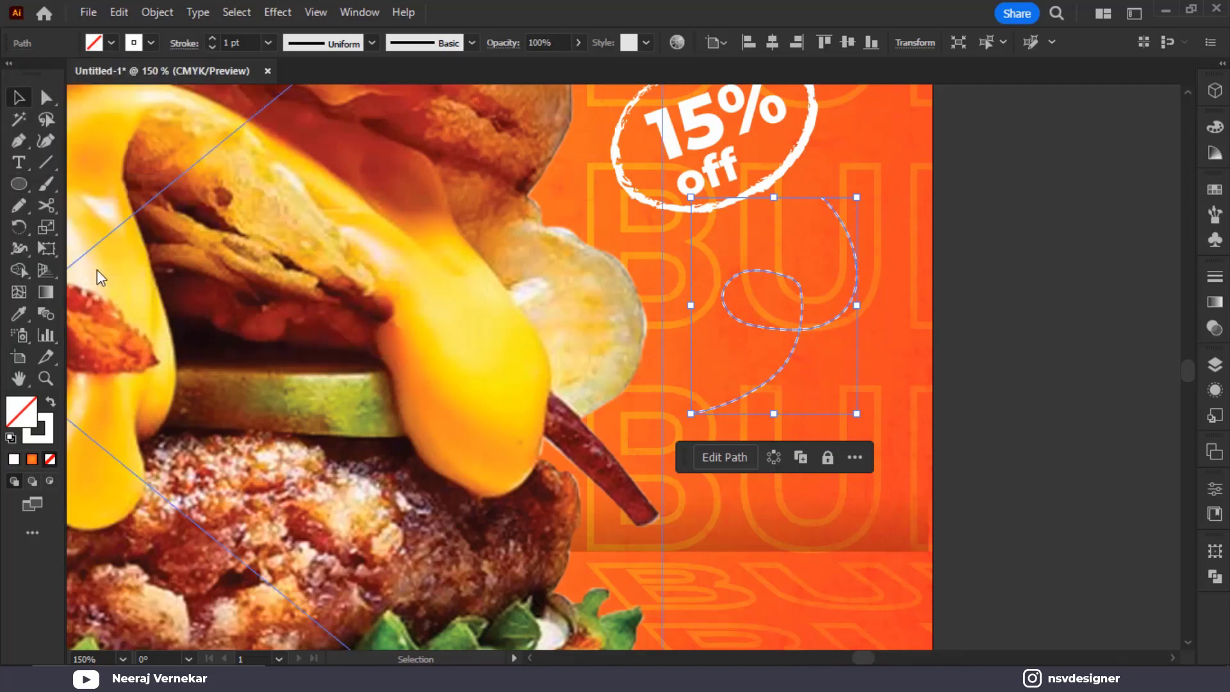
click(1000, 282)
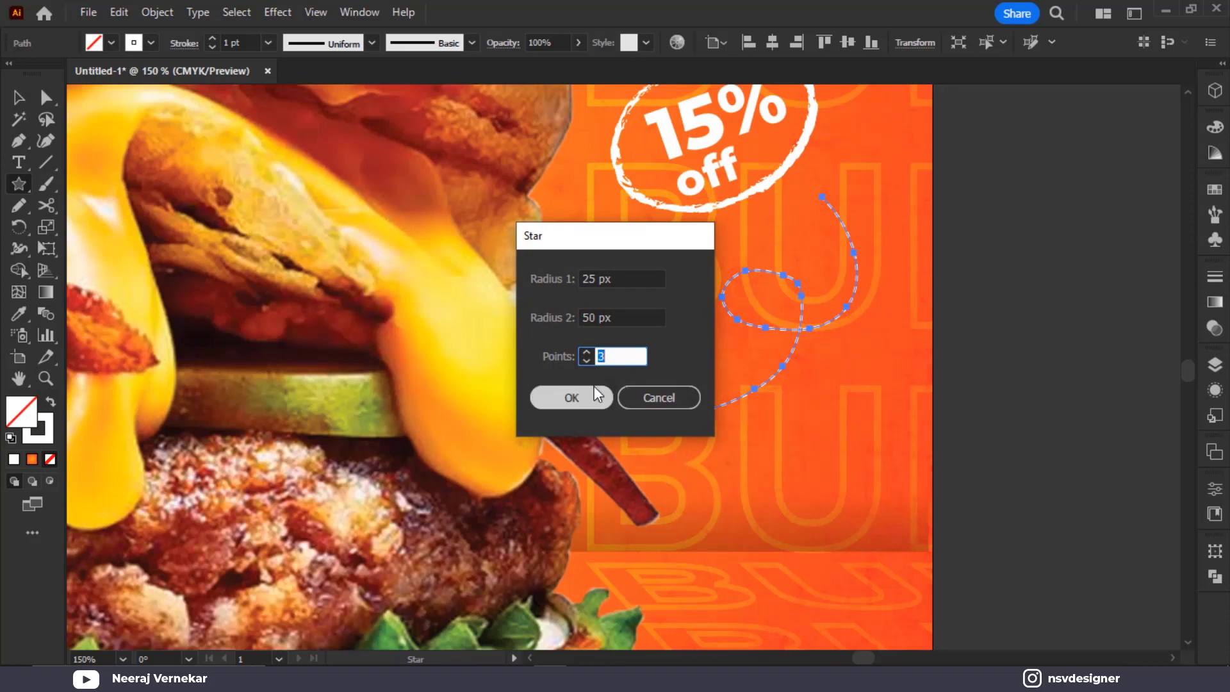
click(571, 398)
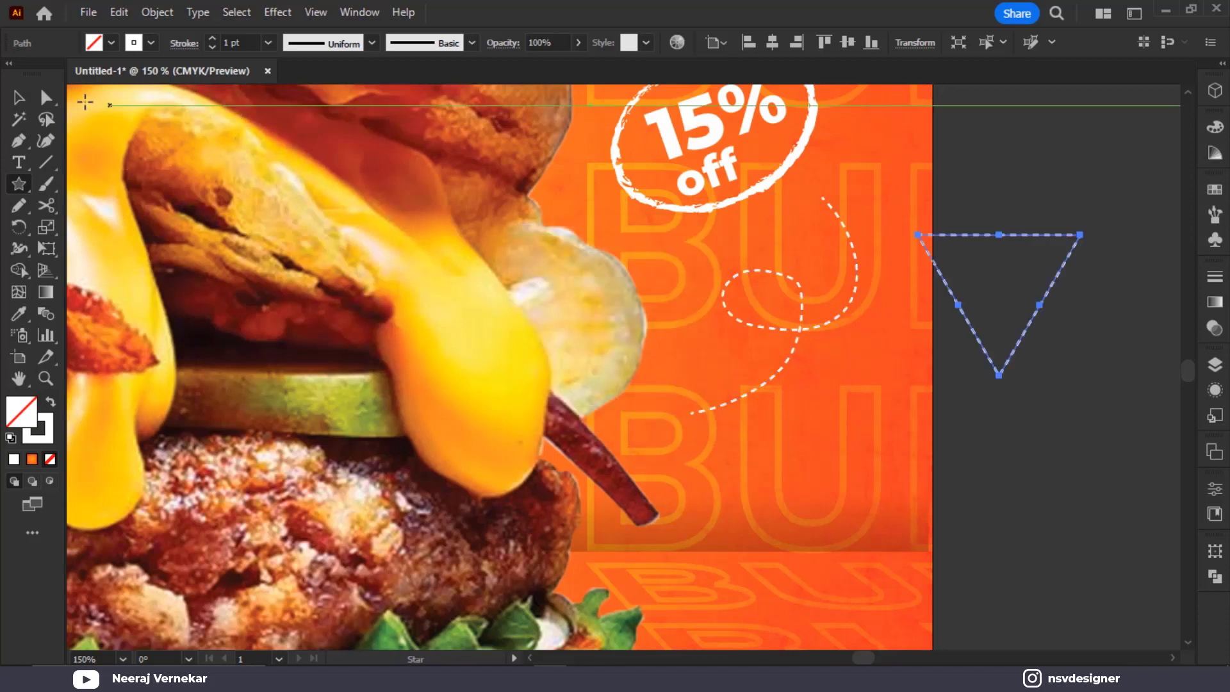
click(30, 101)
key(shift+x)
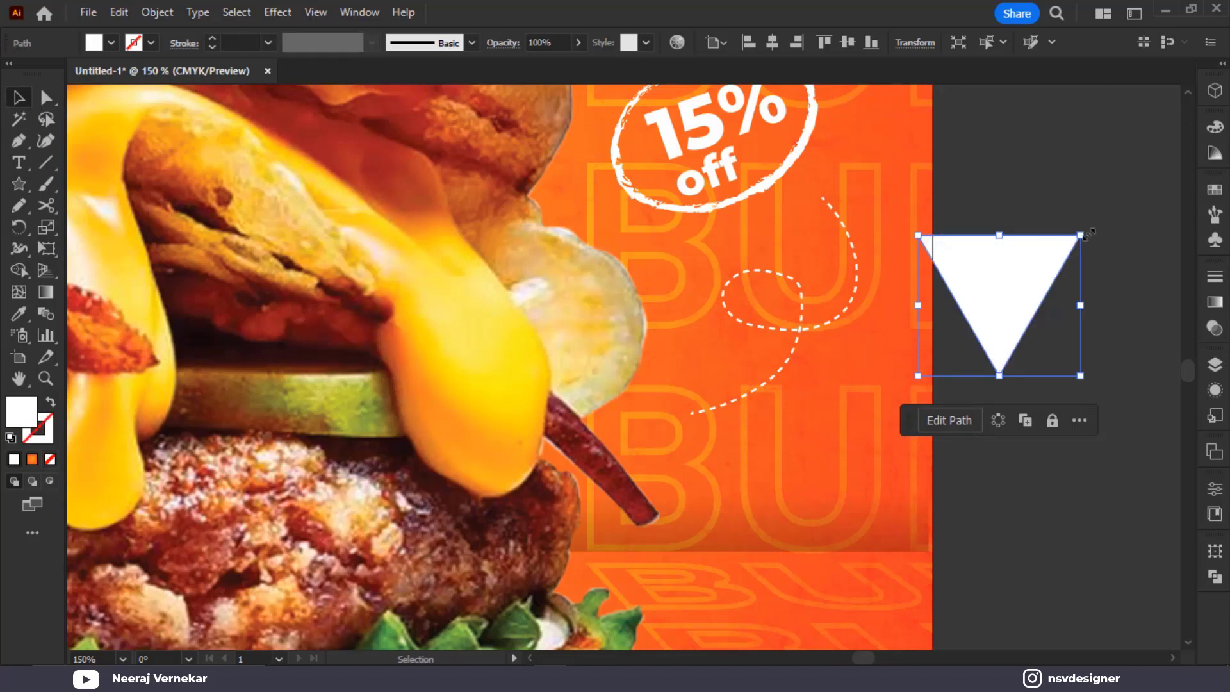
drag(1087, 235, 827, 207)
click(1017, 232)
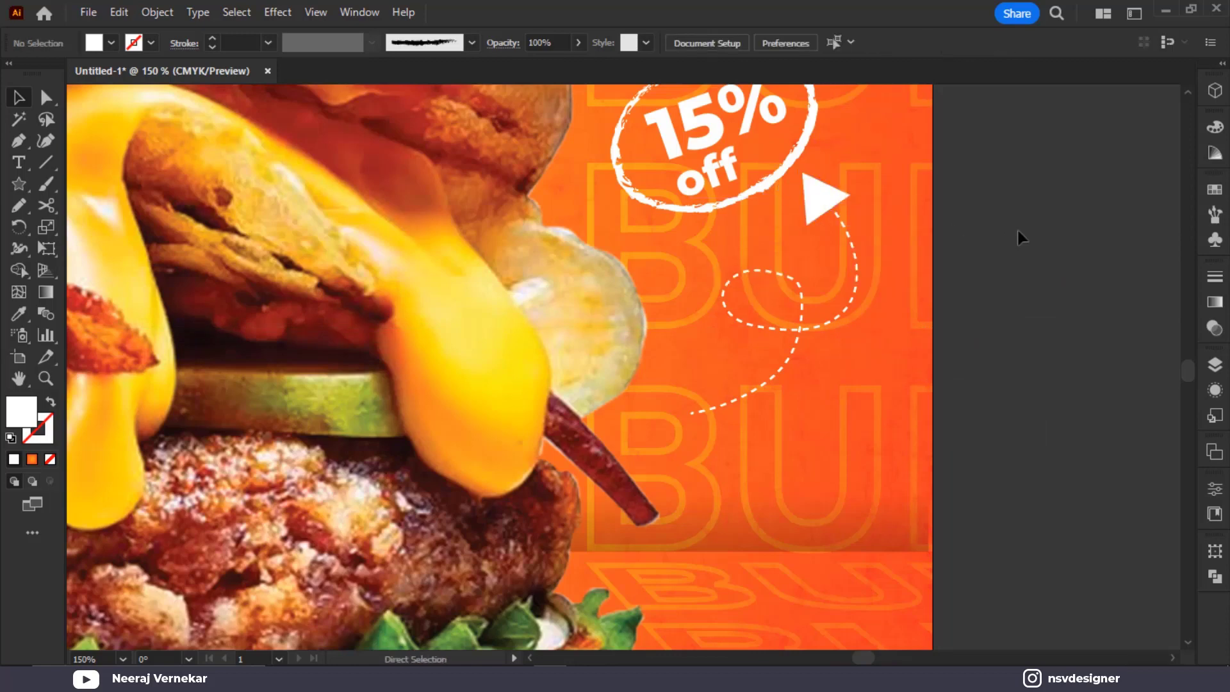
Raise the dashed arrow path's stroke weight to 2 pt
key(ctrl+0)
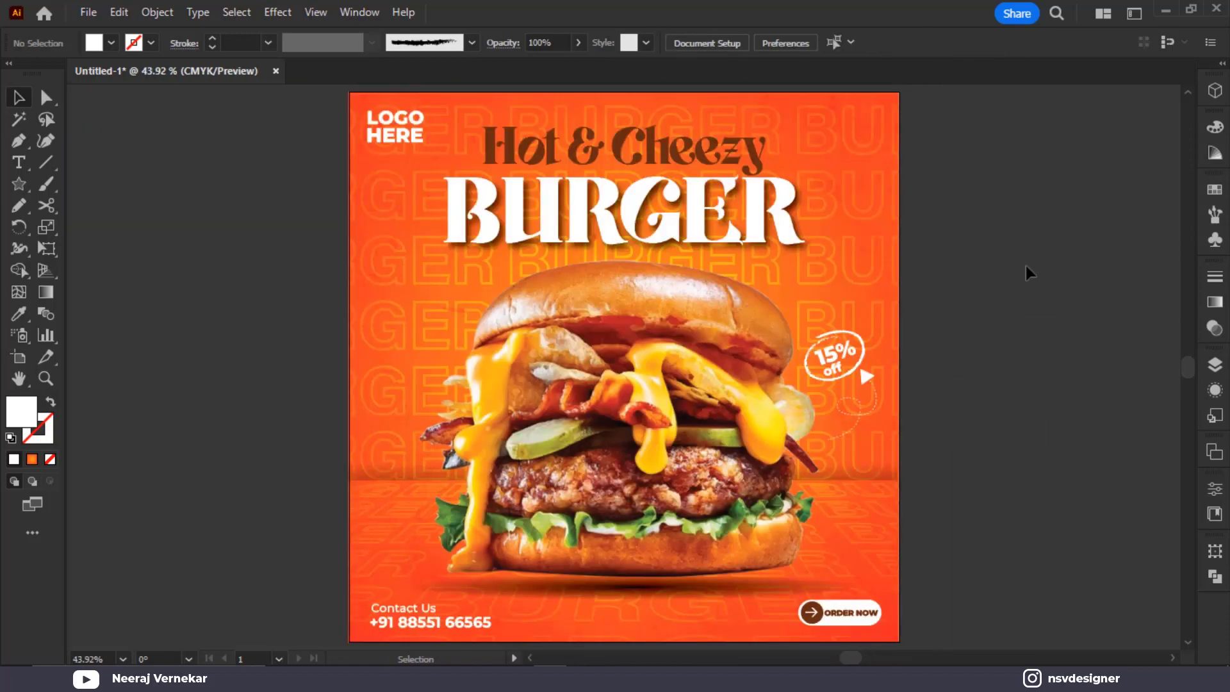
click(858, 405)
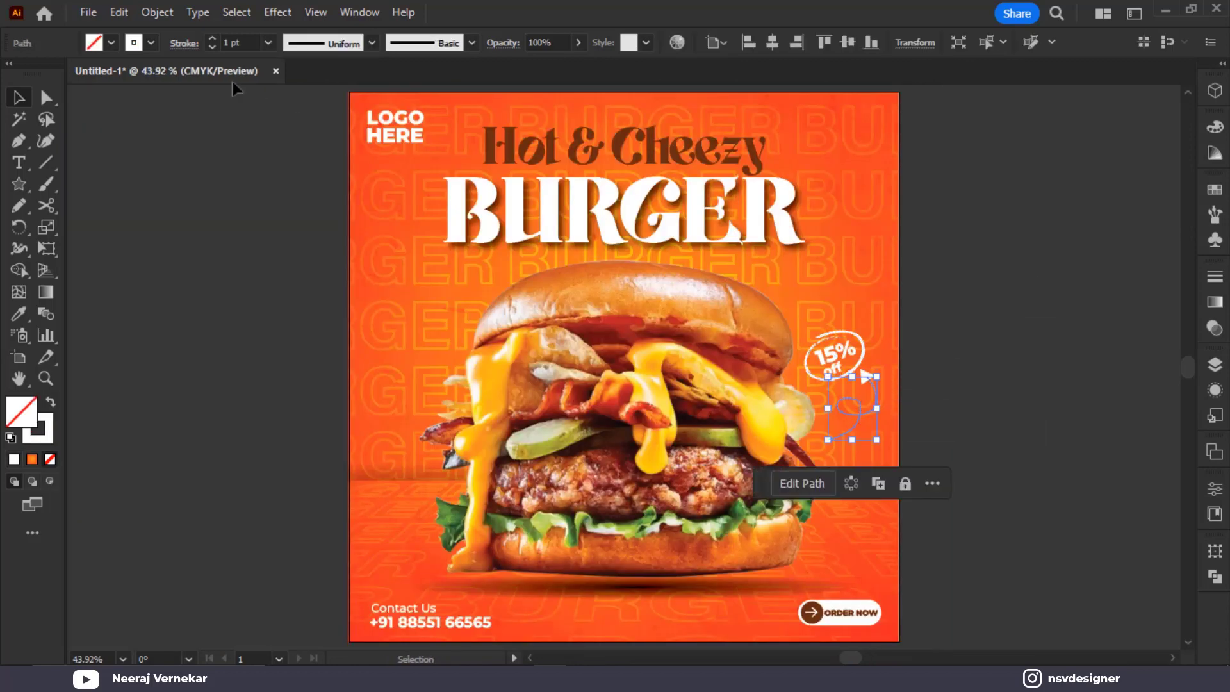
click(248, 43)
key(Up)
click(914, 347)
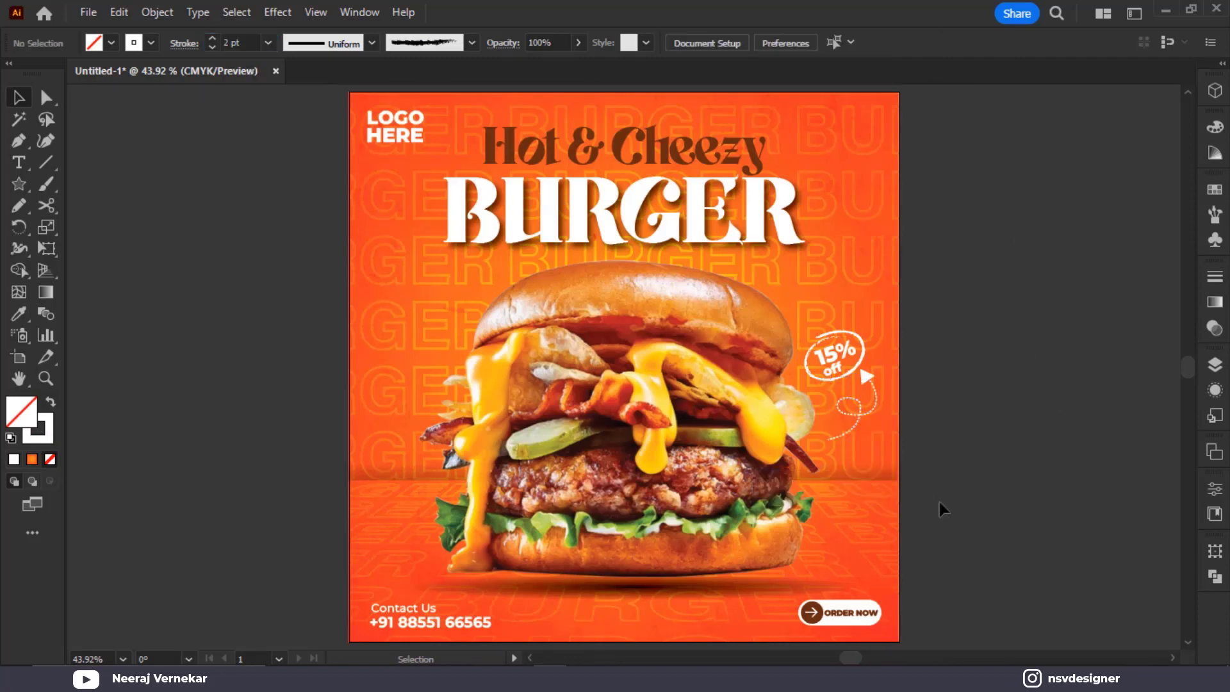
Add the text 'Hurry Up' on the pasteboard beside the poster and enlarge it
click(18, 163)
click(186, 343)
text(Hurry Up)
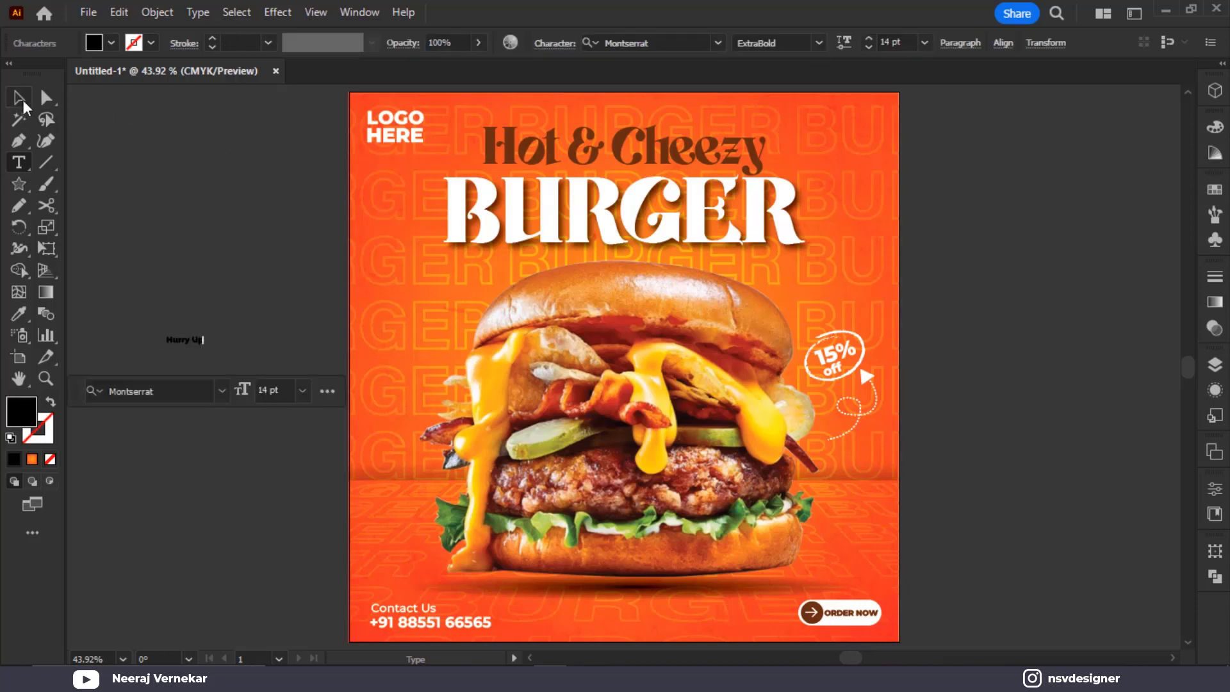
click(23, 103)
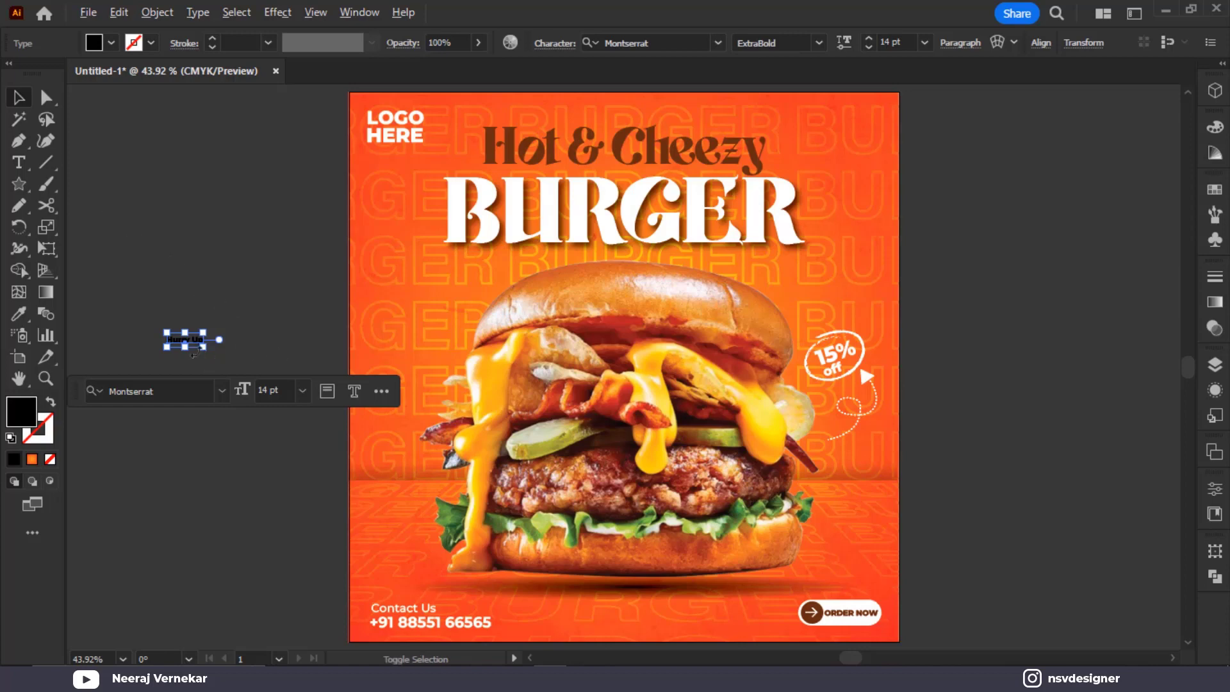
drag(204, 348, 259, 358)
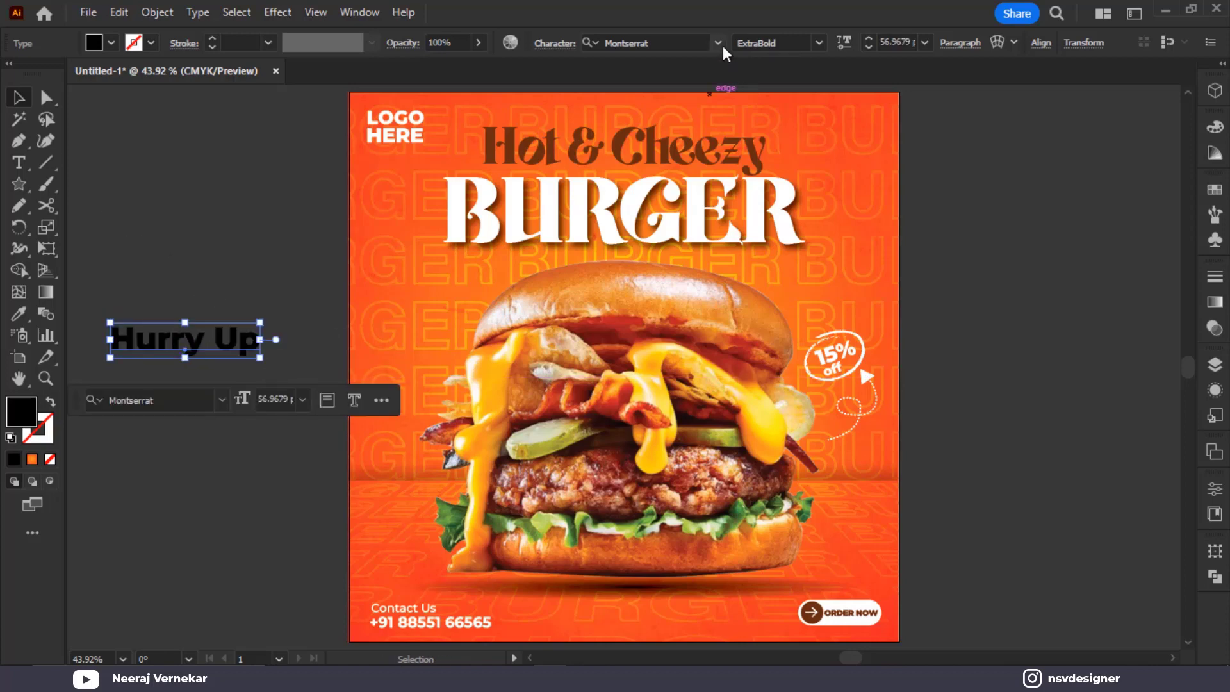
Apply the Cavirous Demo font to 'Hurry Up' and tilt it upward
click(719, 43)
click(823, 168)
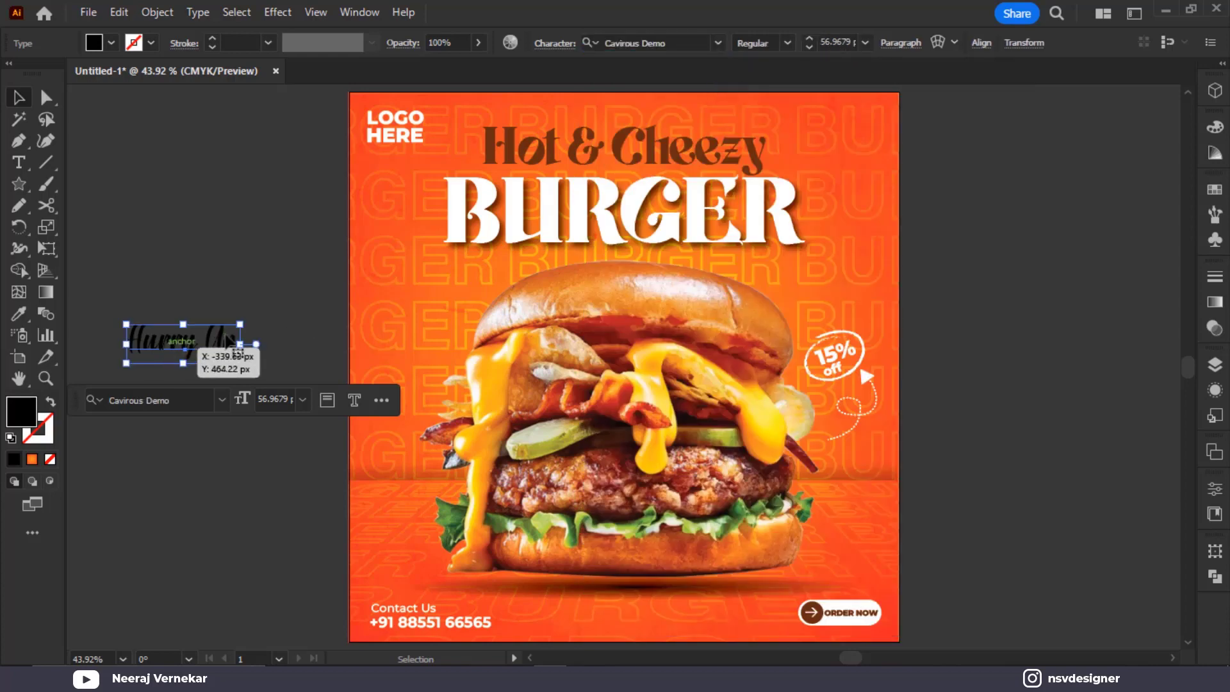
mouse_move(257, 320)
mouse_down()
mouse_move(240, 298)
mouse_move(394, 324)
mouse_move(471, 319)
mouse_move(460, 304)
mouse_move(260, 299)
mouse_up()
scroll(439, 314, up, 2)
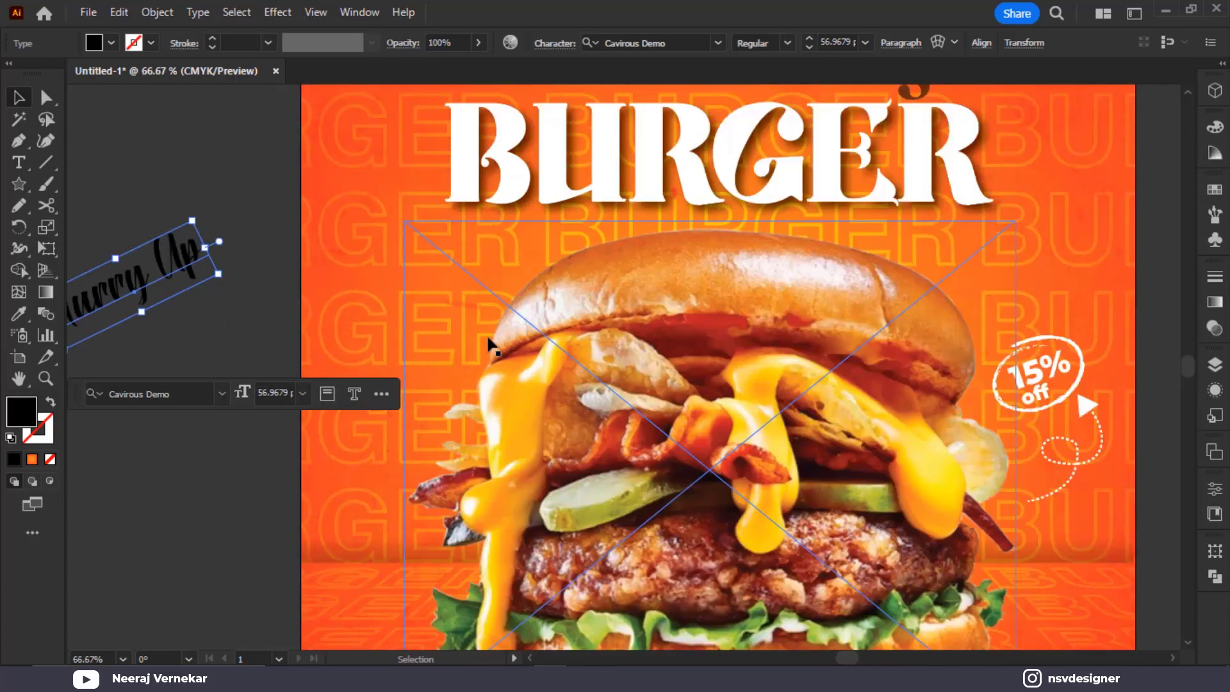
Draw a two-point curve from left of the burger to above the bun, with no fill
key(p)
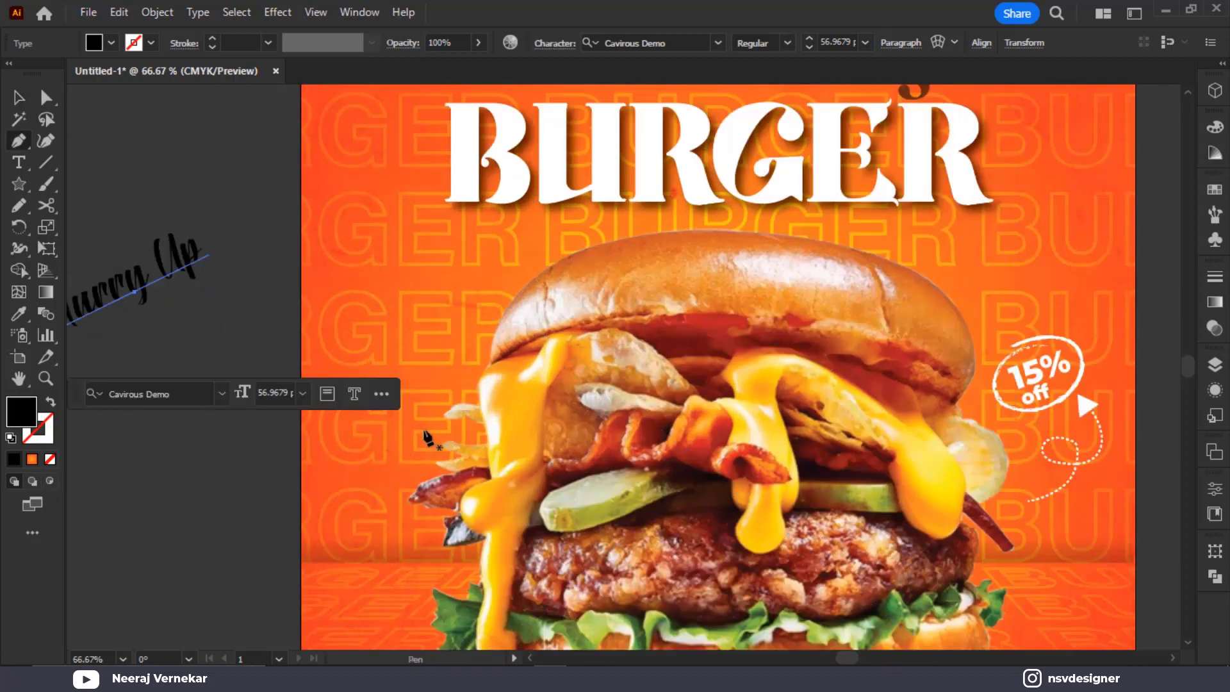
click(423, 421)
drag(590, 234, 659, 233)
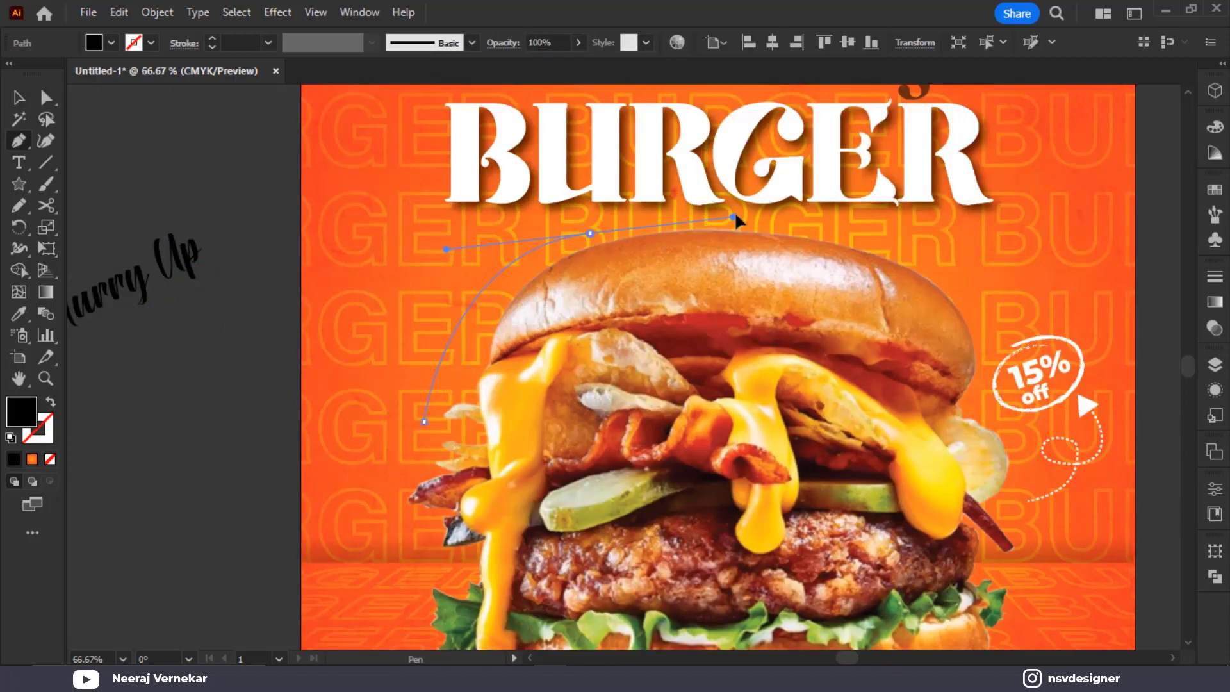
click(18, 98)
key(shift+x)
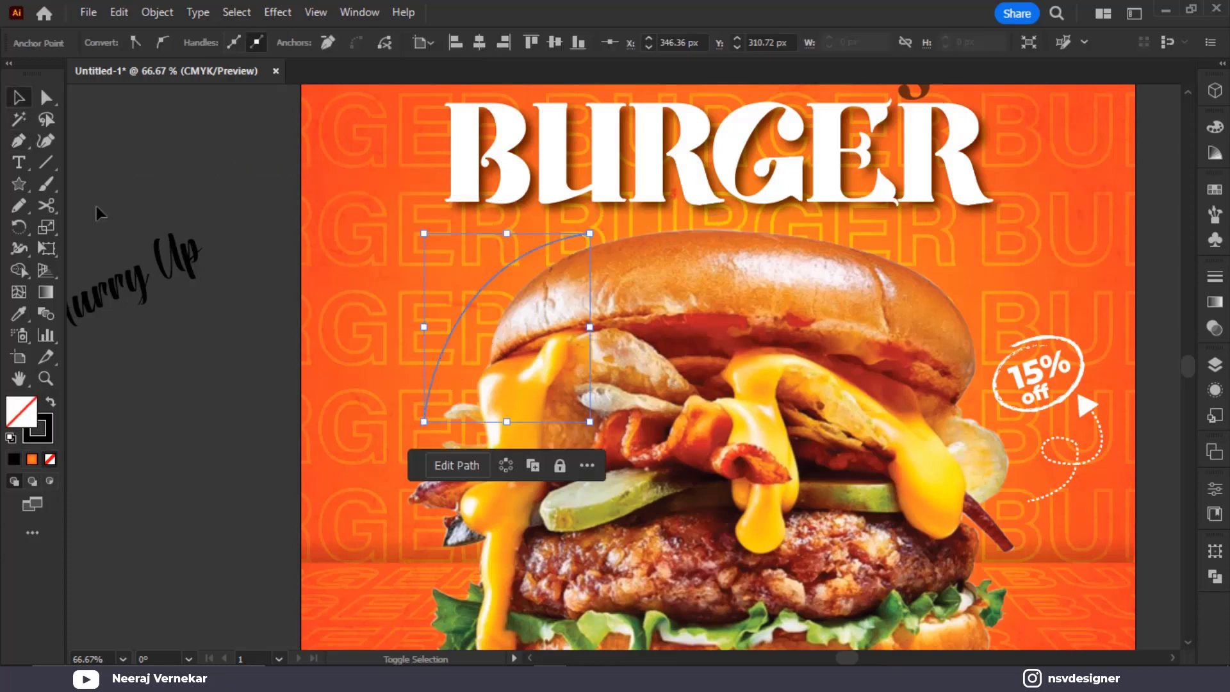
Type 'Hurry Up Limited Offer' along the curved path
click(18, 162)
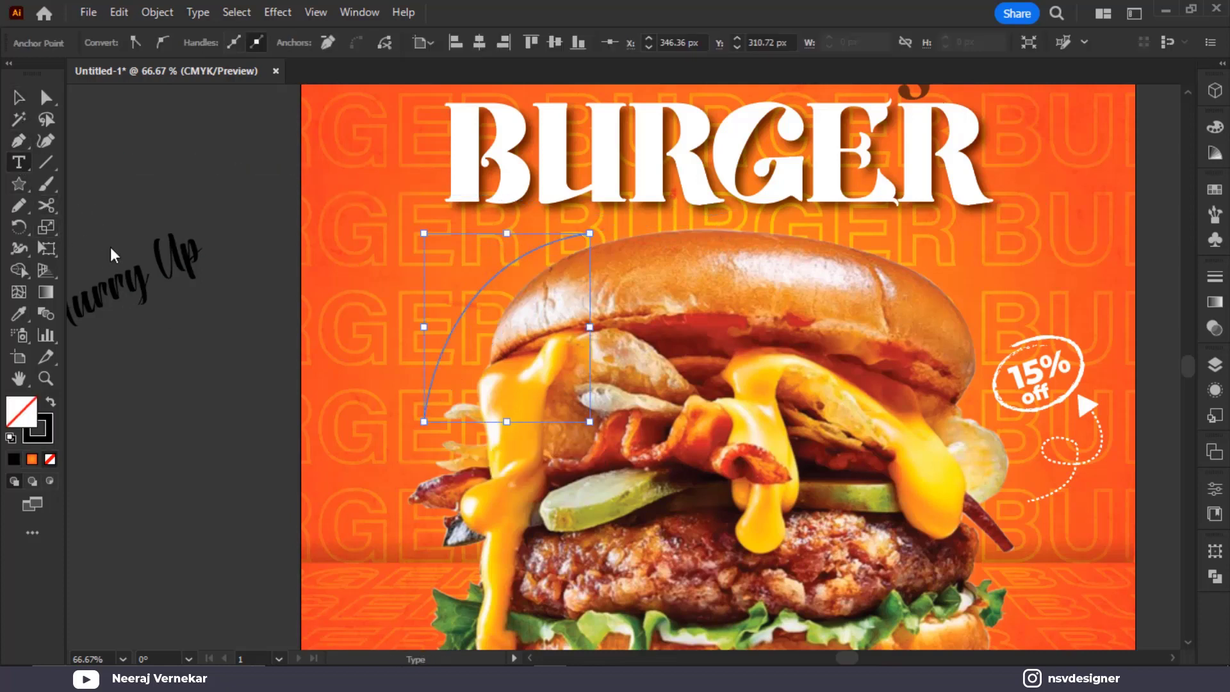
click(433, 404)
key(BackSpace)
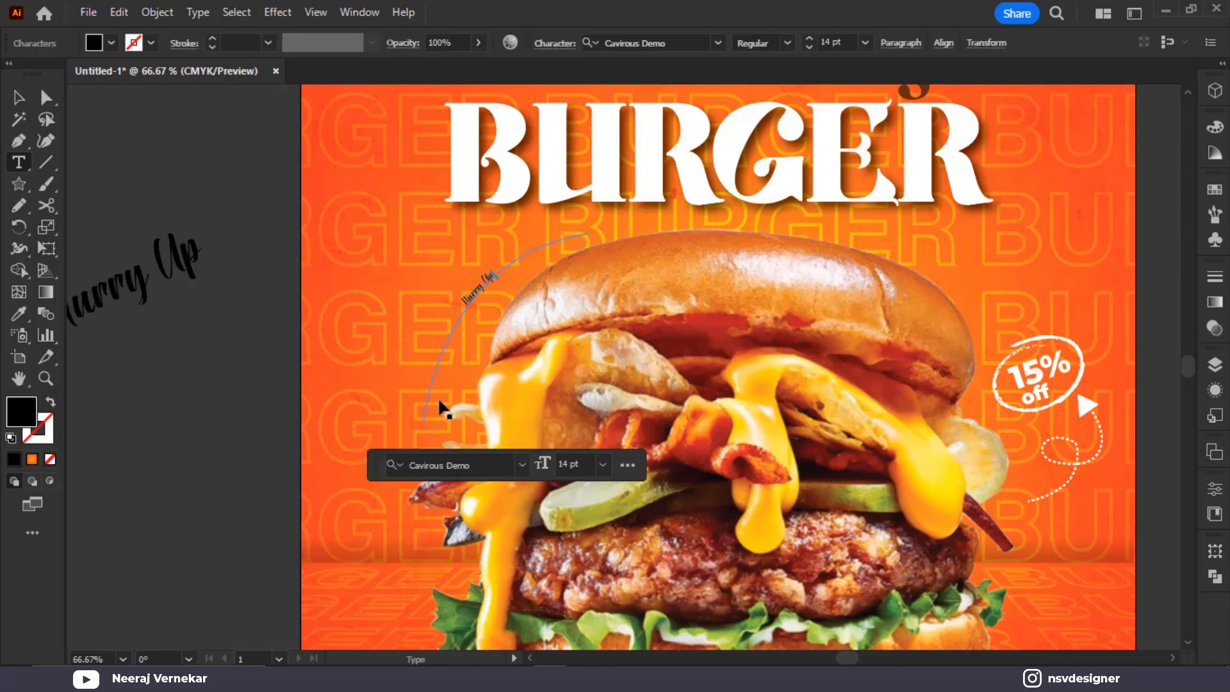
text(Hurry Up Limited Offer)
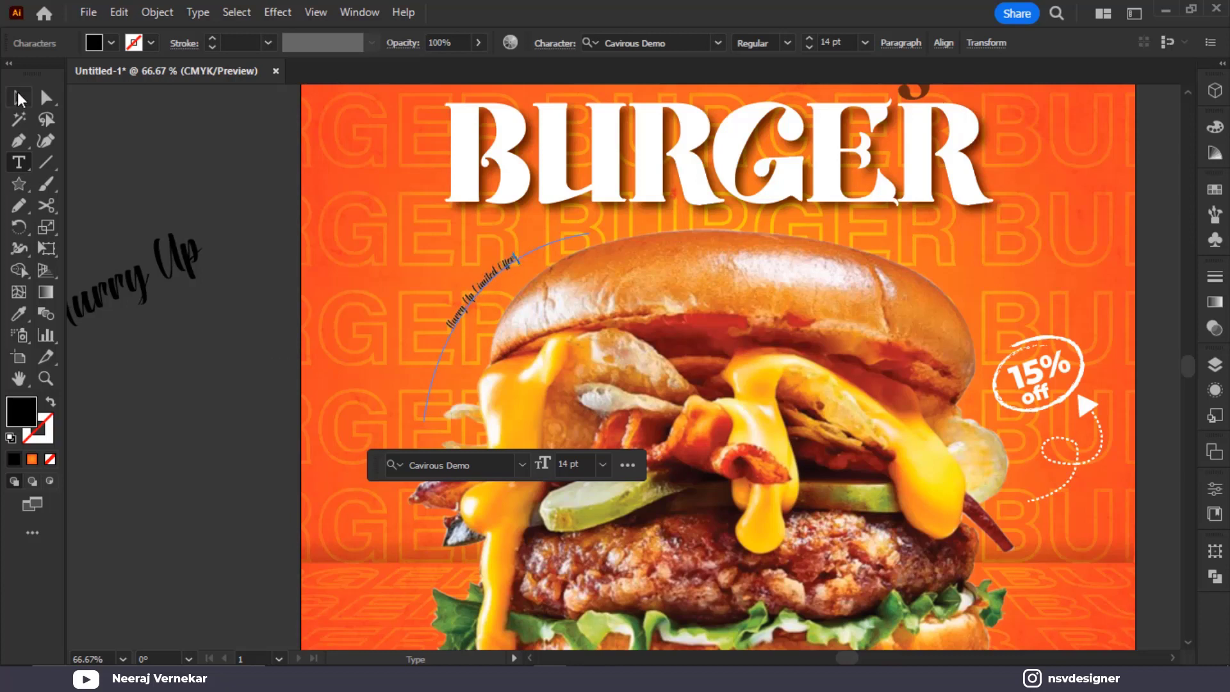
click(19, 98)
scroll(302, 231, down, 1)
drag(302, 231, 394, 398)
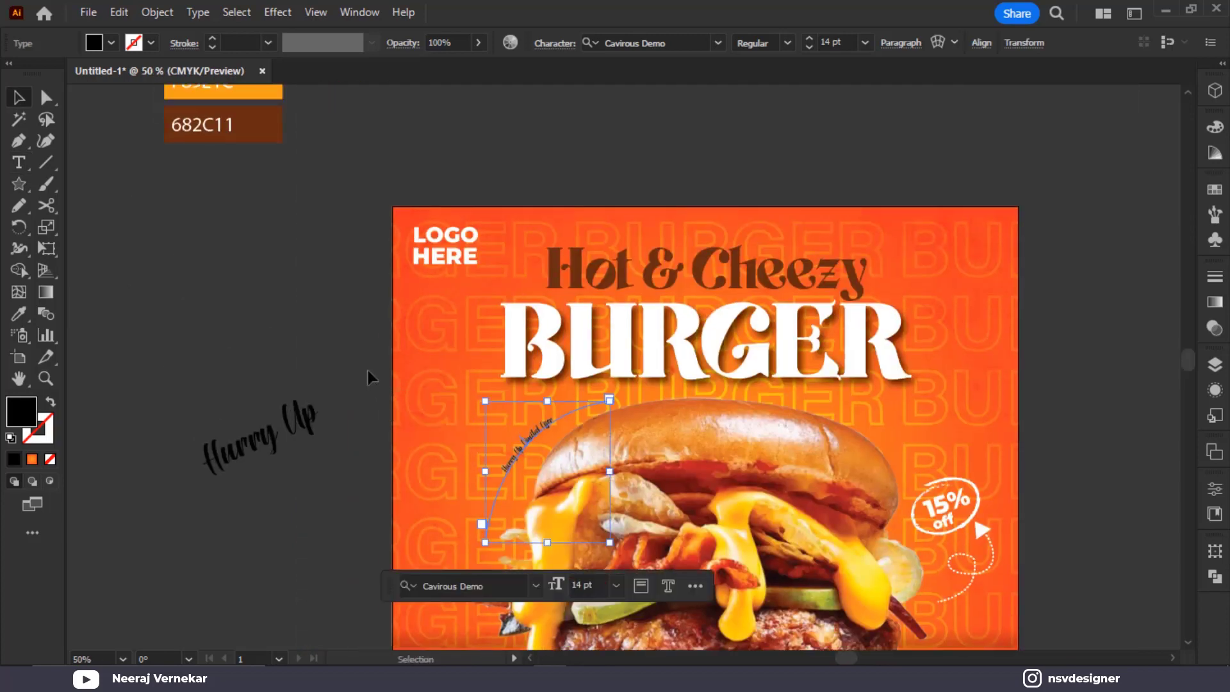
Sample brown 682C11 onto the path text and set its font size to 29 pt
key(i)
click(275, 126)
key(v)
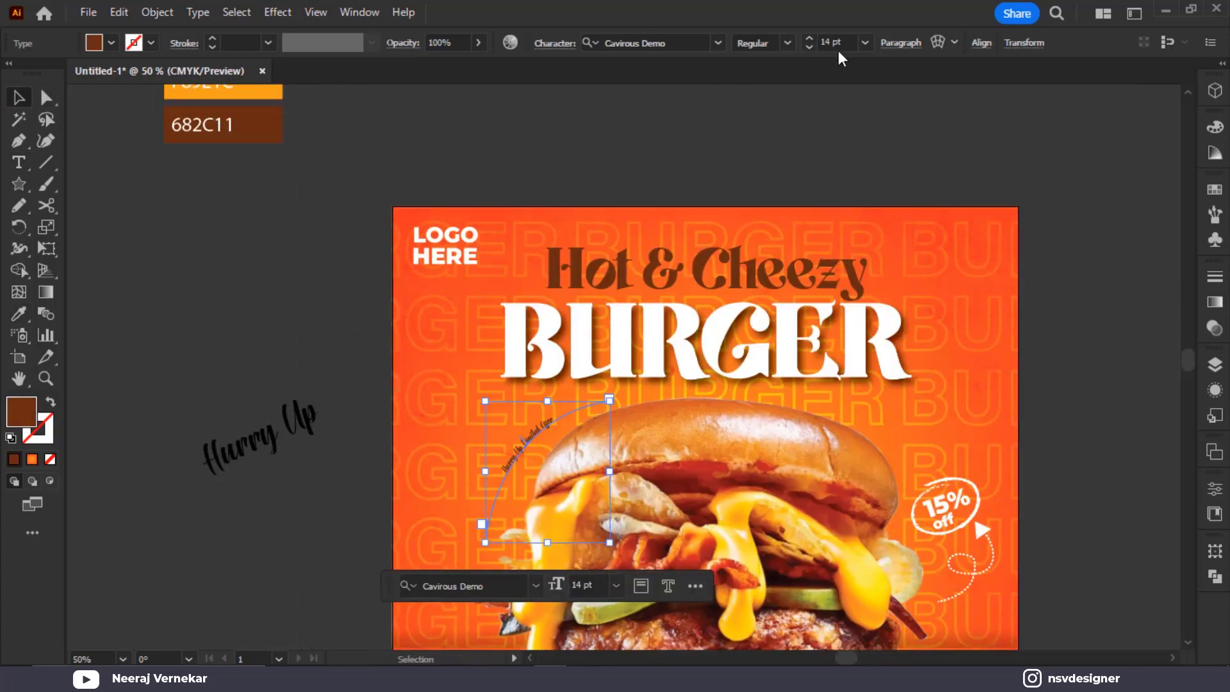
click(836, 42)
scroll(840, 42, up, 15)
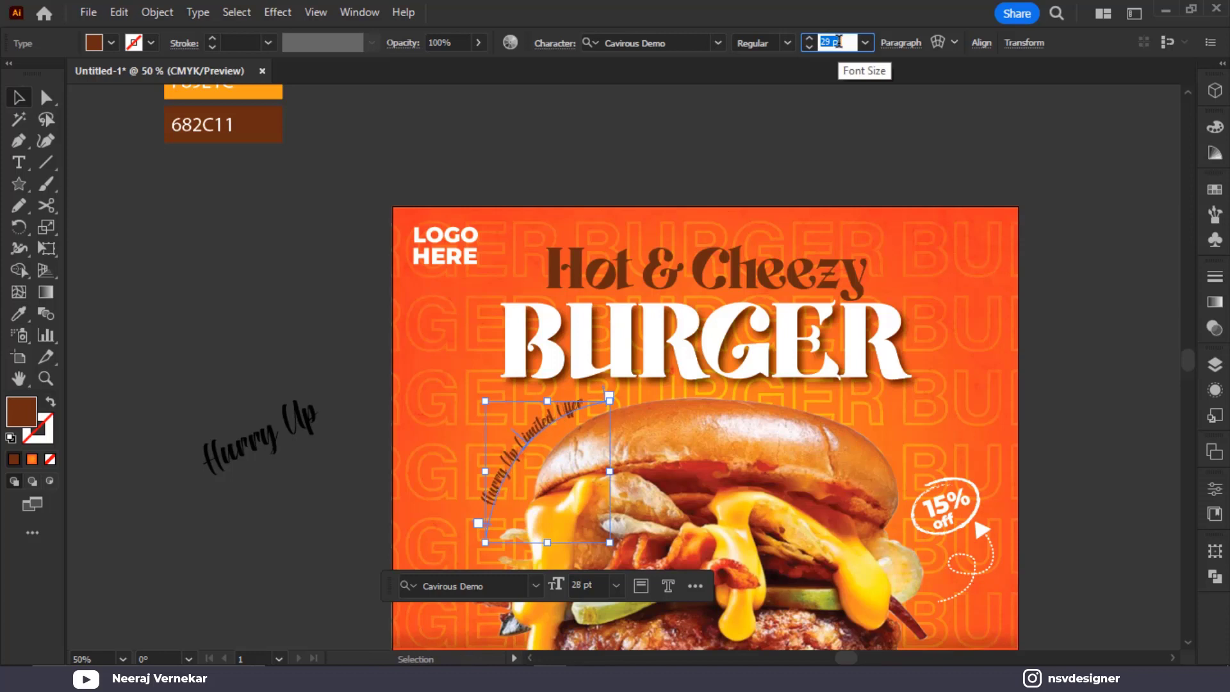
Make the curved path text white and nudge it slightly right
click(112, 43)
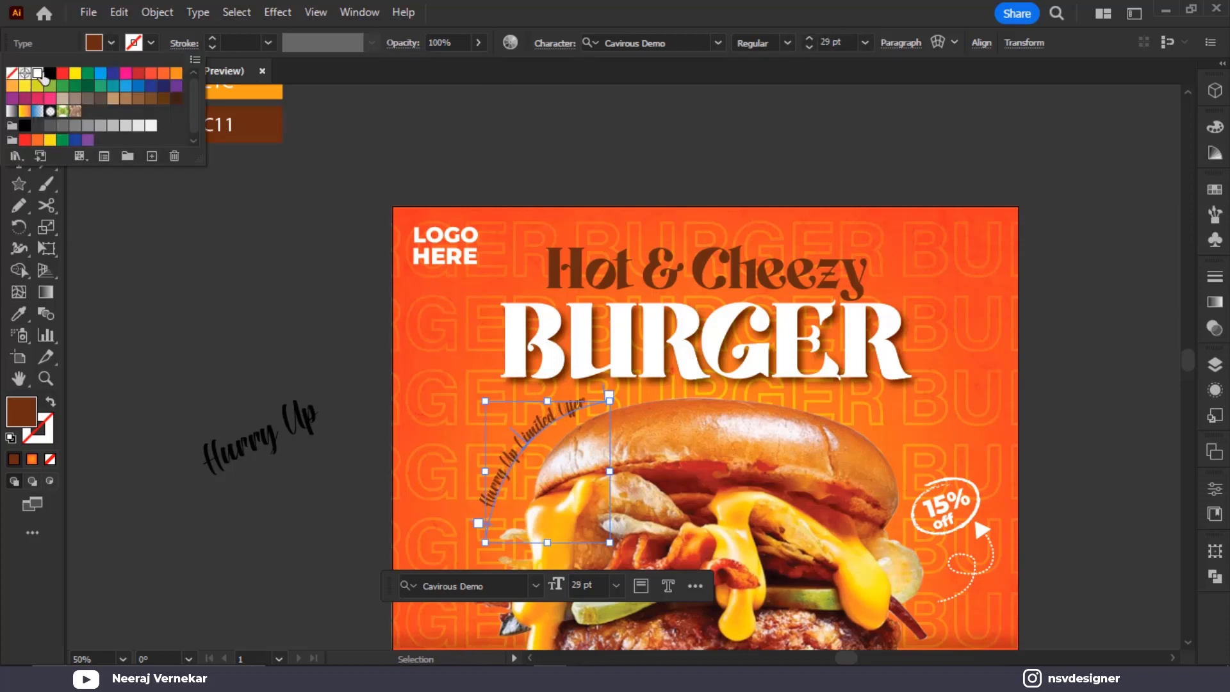
click(37, 73)
click(826, 34)
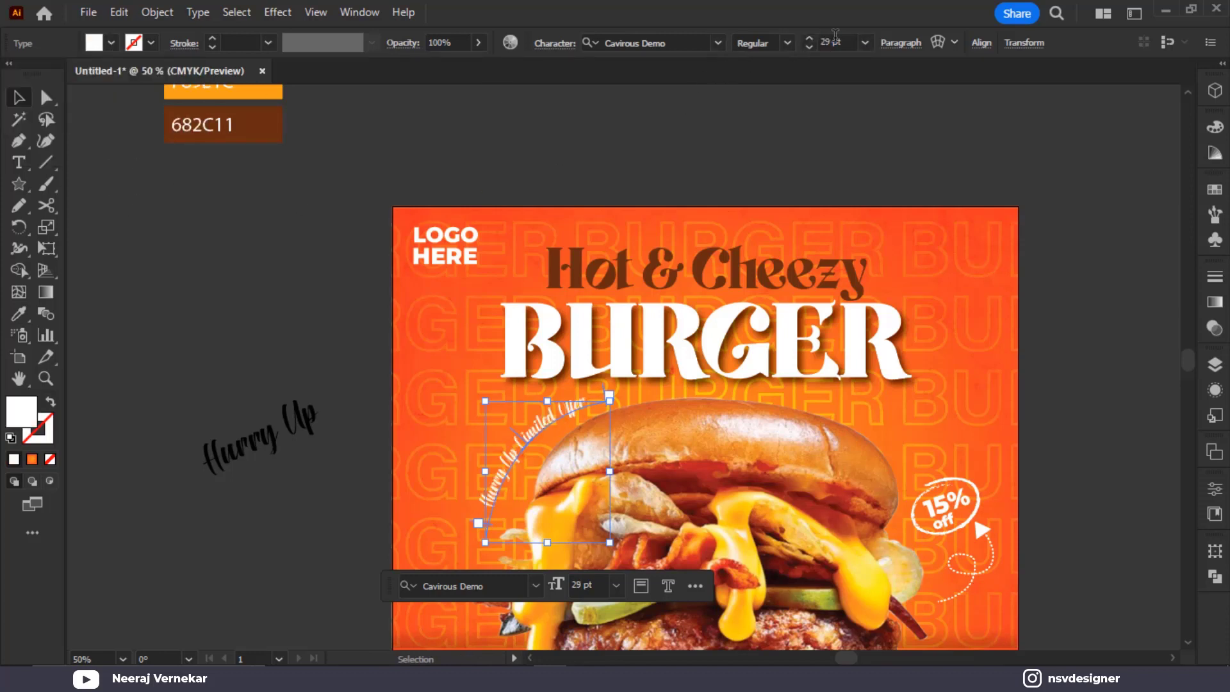
click(722, 197)
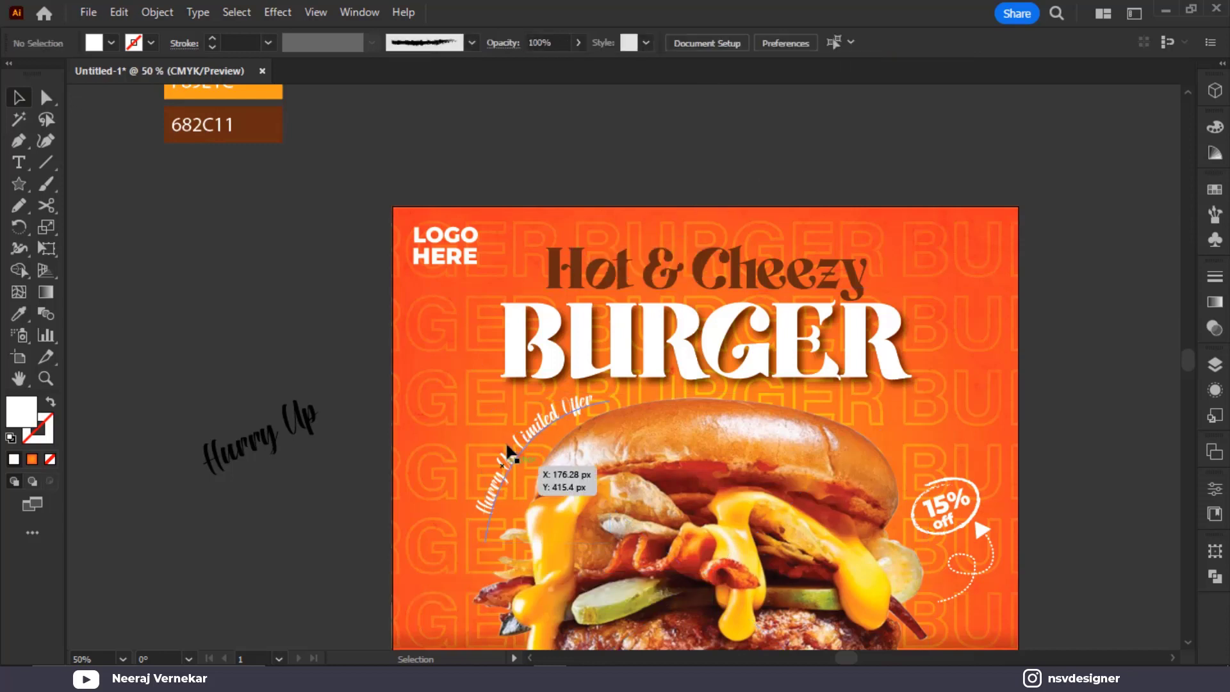
drag(517, 447, 521, 440)
Delete the spare 'Hurry Up' text and fit the whole poster in the window
click(308, 420)
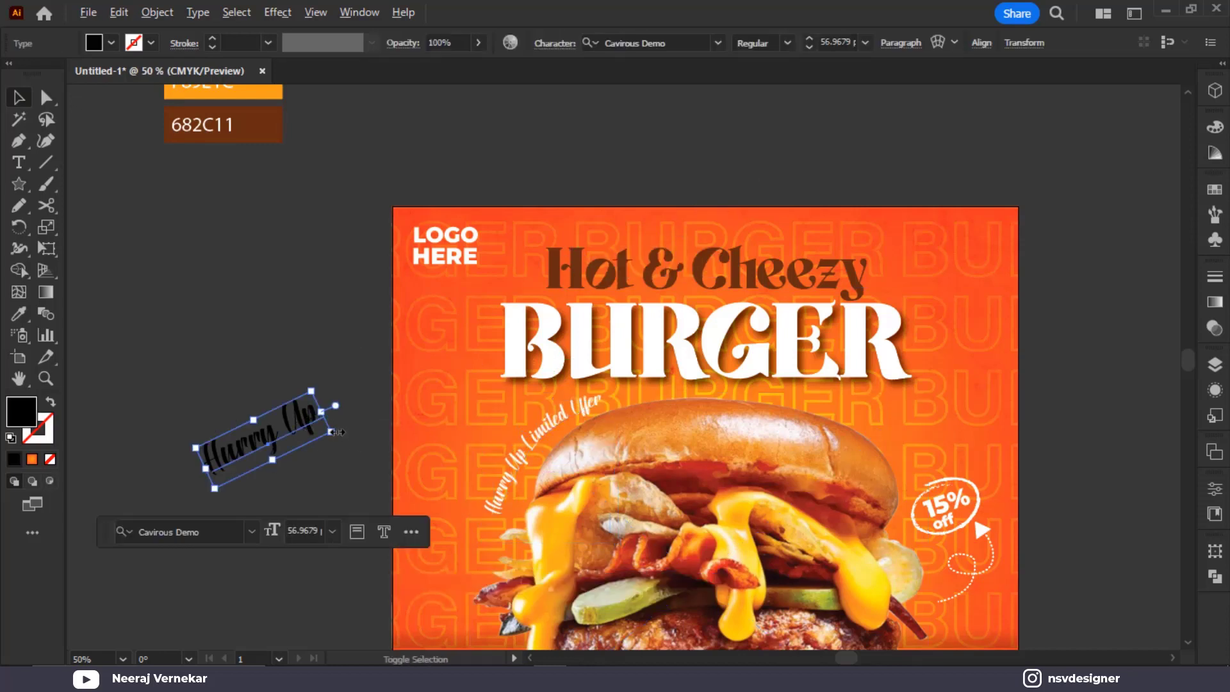
key(Delete)
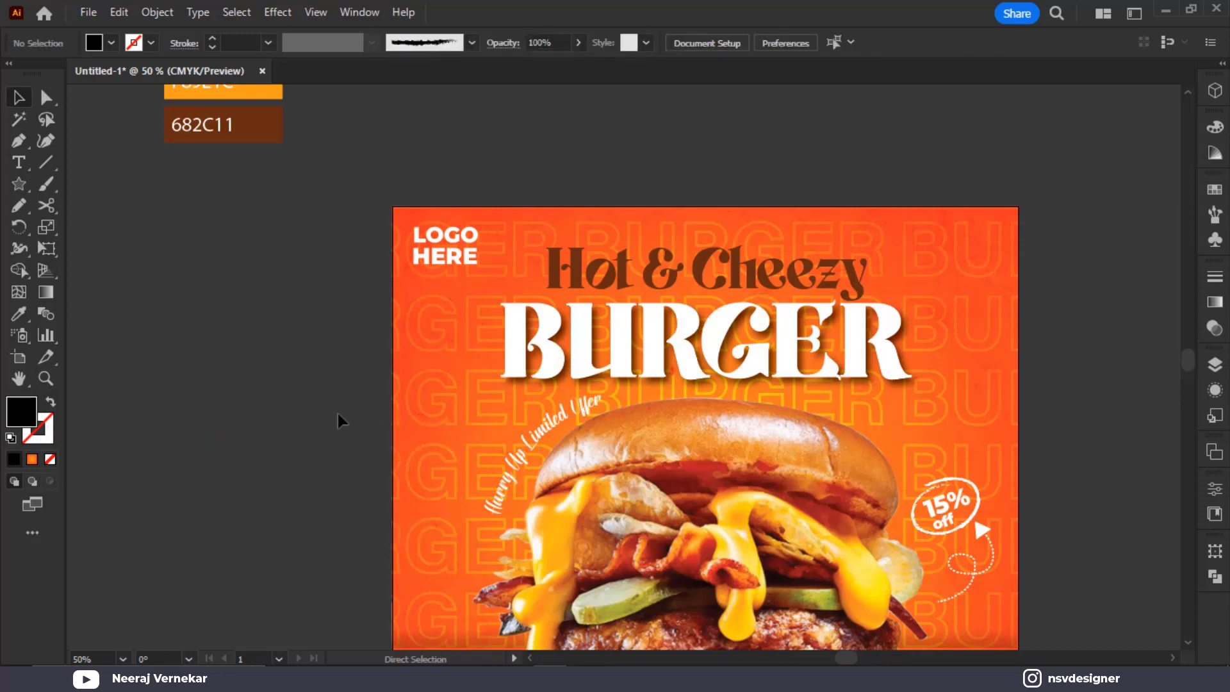
key(ctrl+0)
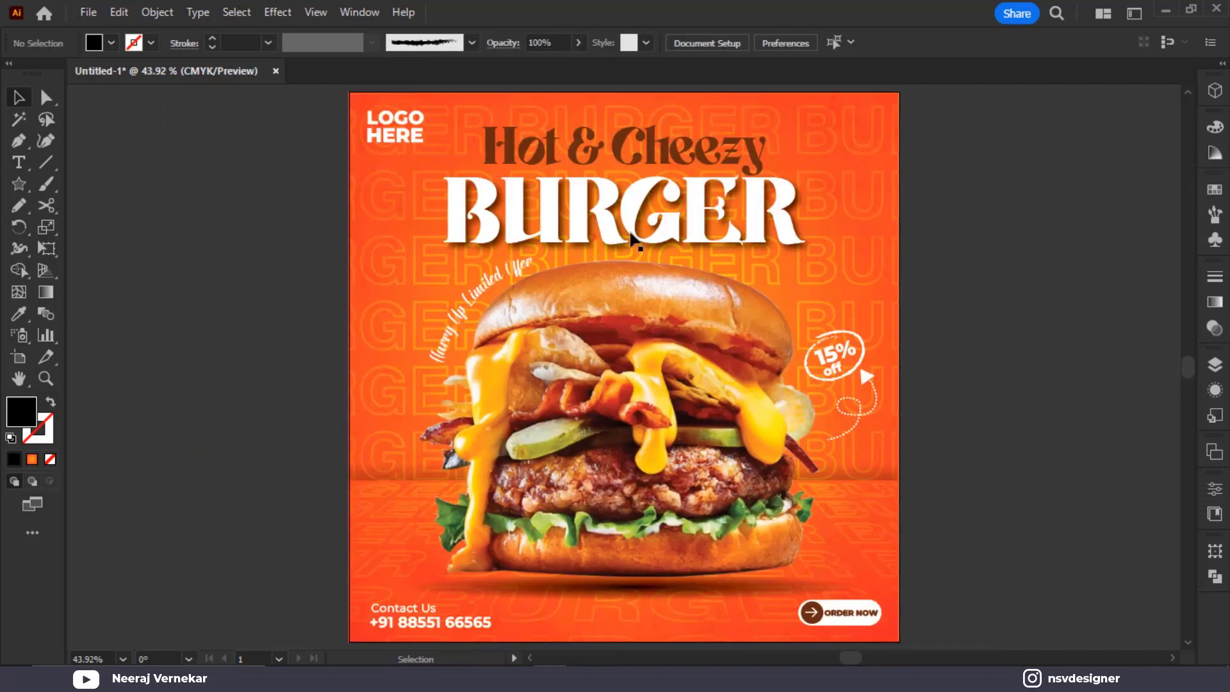